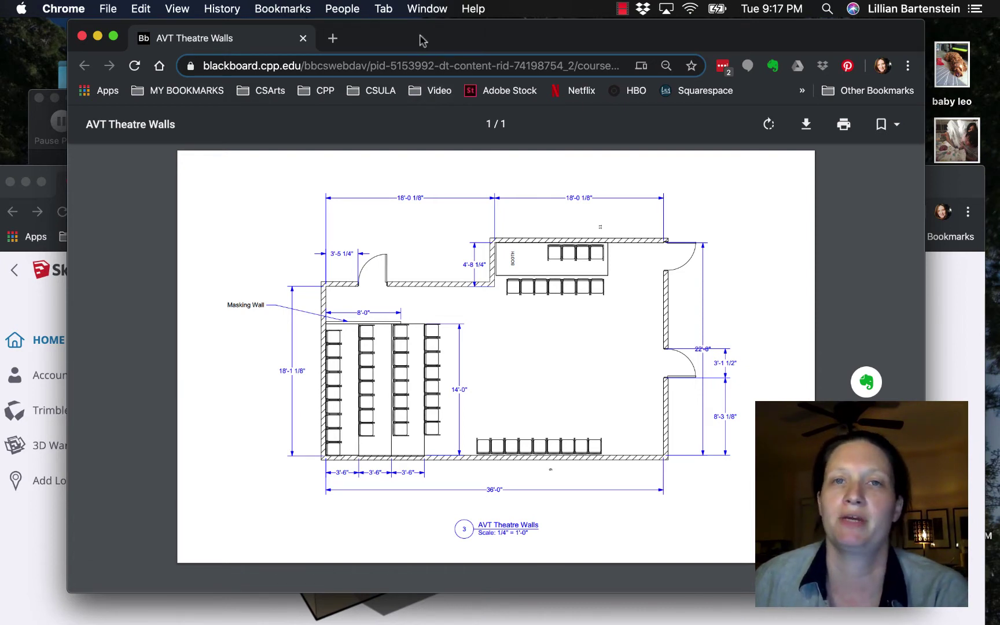
Step: Move the theatre floor-plan window out of the way, bring SketchUp to the front and start a new model
{"action": "mouse_move", "coordinate": [457, 45]}
{"action": "left_mouse_down"}
{"action": "mouse_move", "coordinate": [85, 116]}
{"action": "mouse_move", "coordinate": [0, 116]}
{"action": "left_mouse_up"}
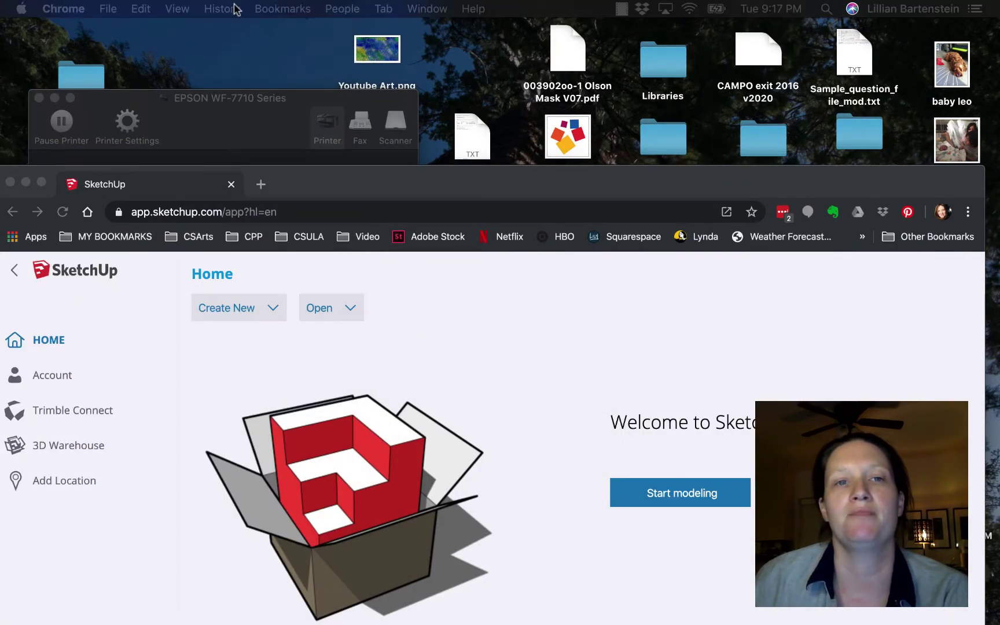
{"action": "mouse_move", "coordinate": [469, 183]}
{"action": "left_mouse_down"}
{"action": "mouse_move", "coordinate": [468, 54]}
{"action": "mouse_move", "coordinate": [490, 38]}
{"action": "mouse_move", "coordinate": [475, 37]}
{"action": "left_mouse_up"}
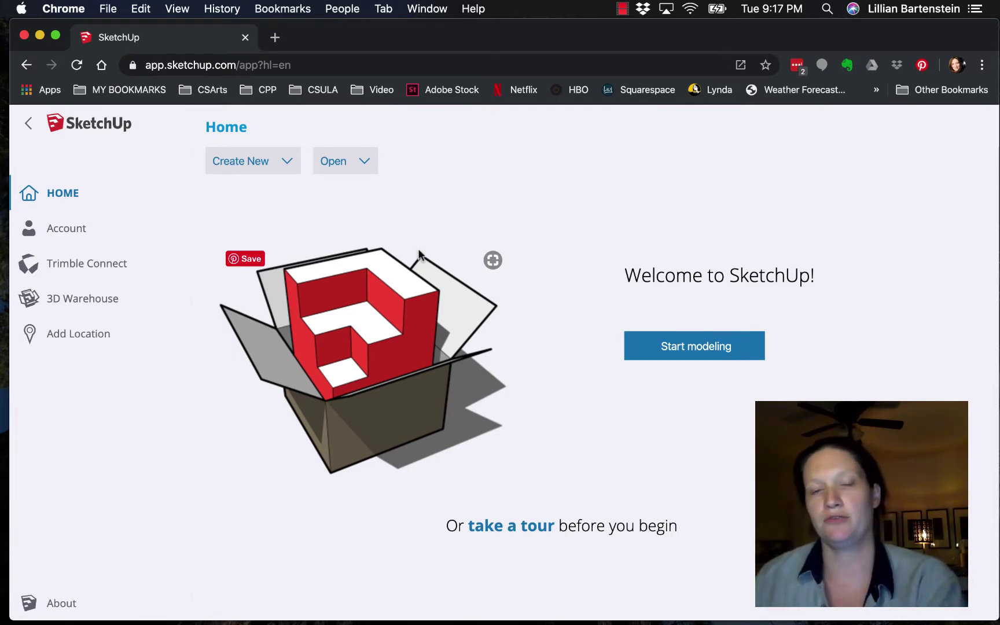
{"action": "left_click", "coordinate": [664, 345]}
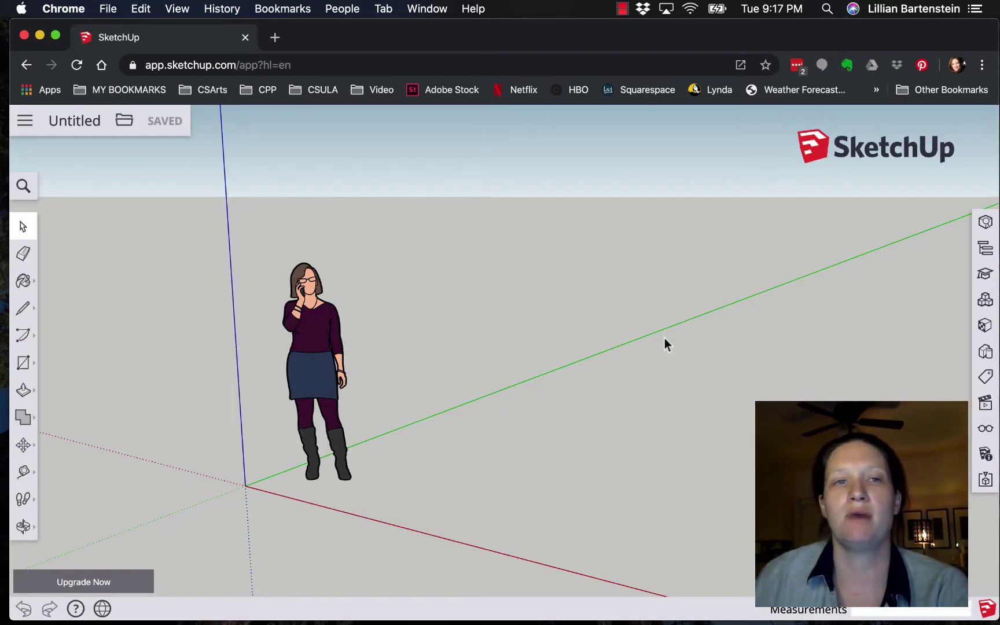
Step: Save the untitled model in the SketchUp project under the name "AVT Theatre Space"
{"action": "left_click", "coordinate": [78, 120]}
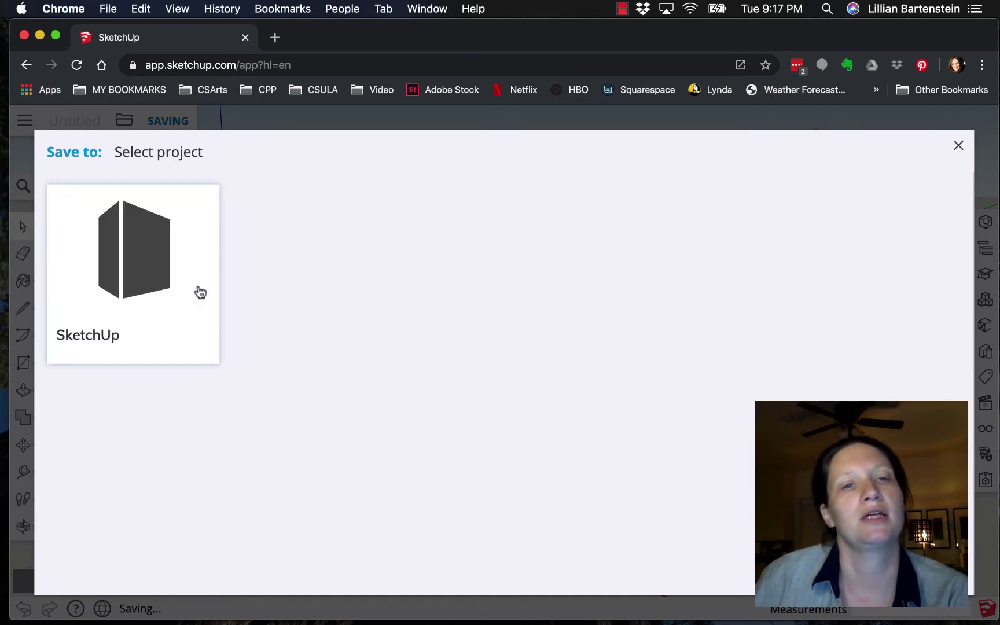
{"action": "left_click", "coordinate": [170, 307]}
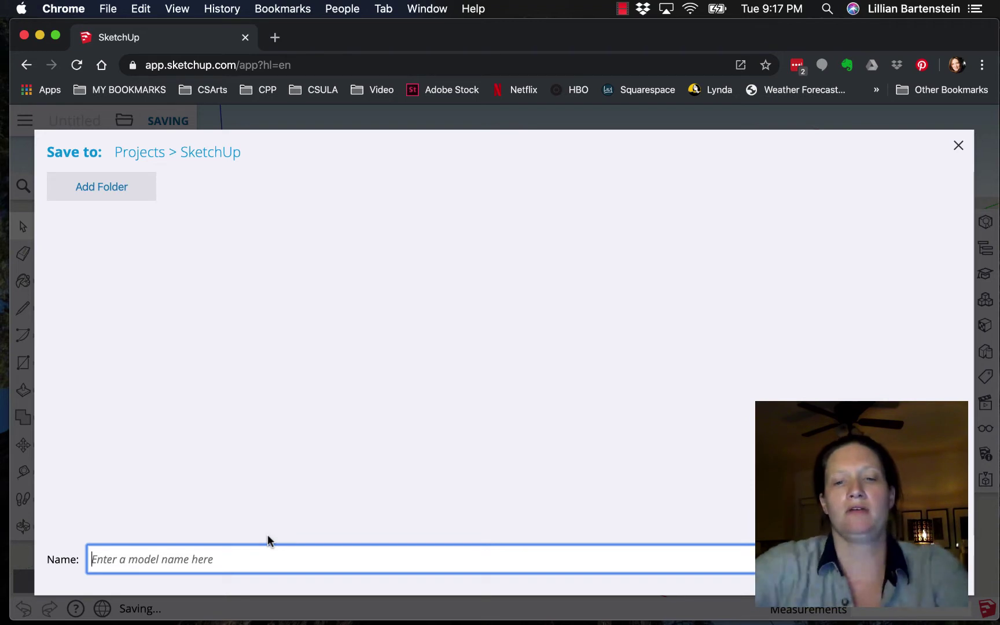
{"action": "type", "text": "AVT"}
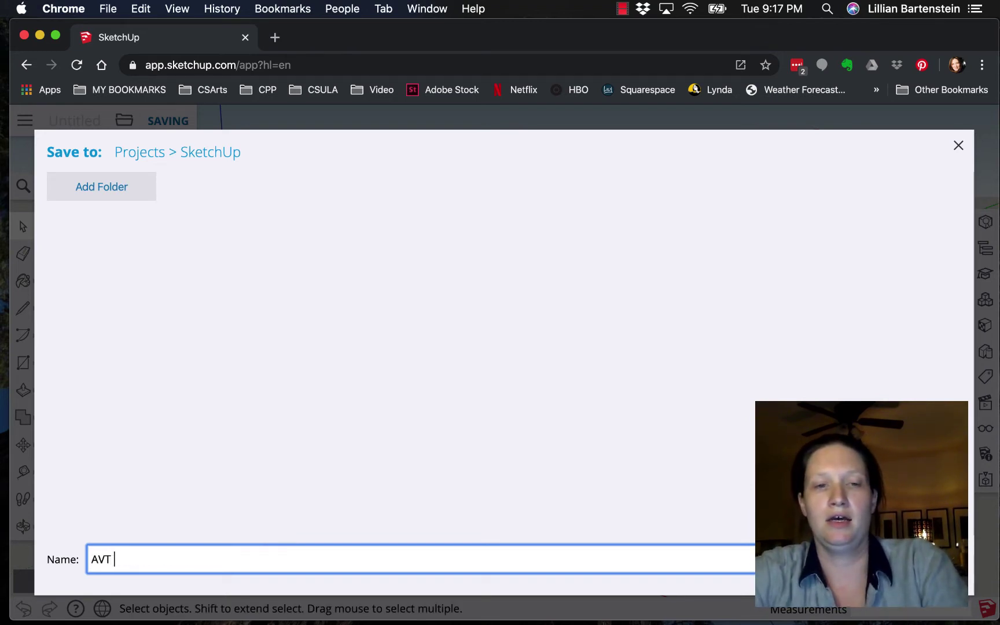
{"action": "type", "text": " Theatre Sp"}
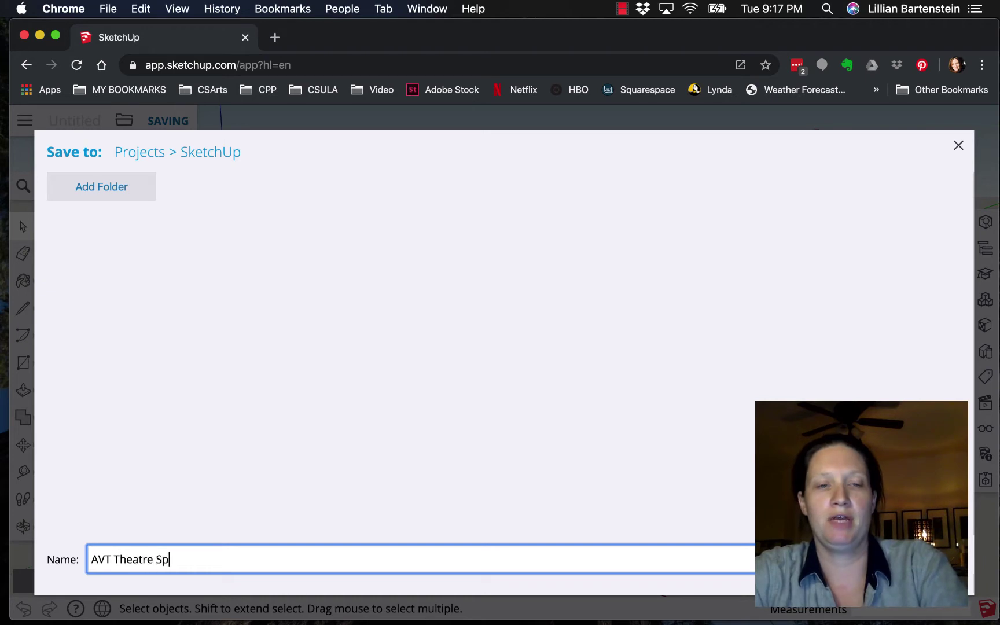
{"action": "type", "text": "ace"}
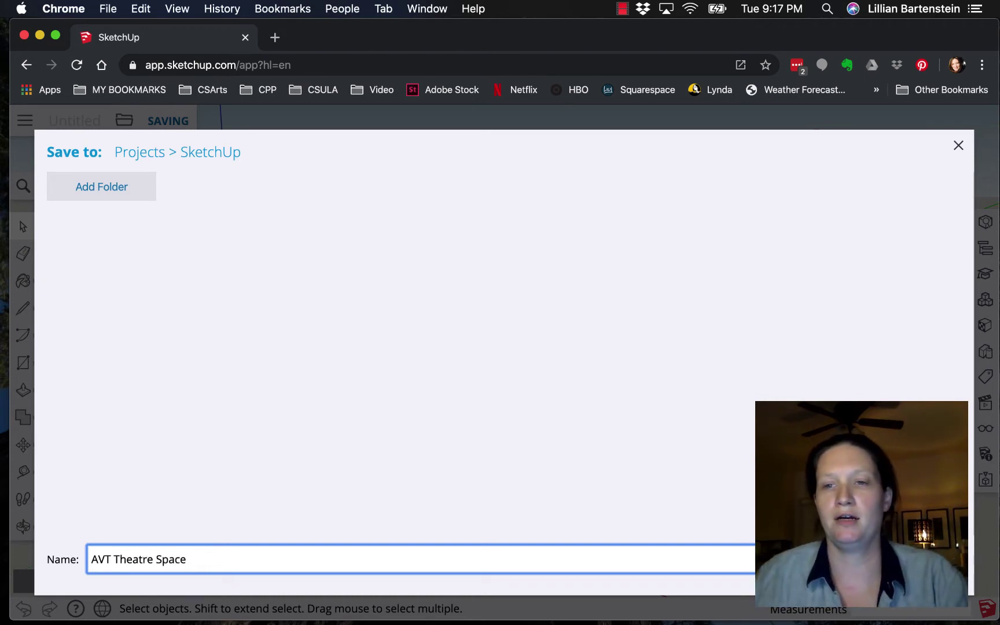
{"action": "key", "text": "Tab"}
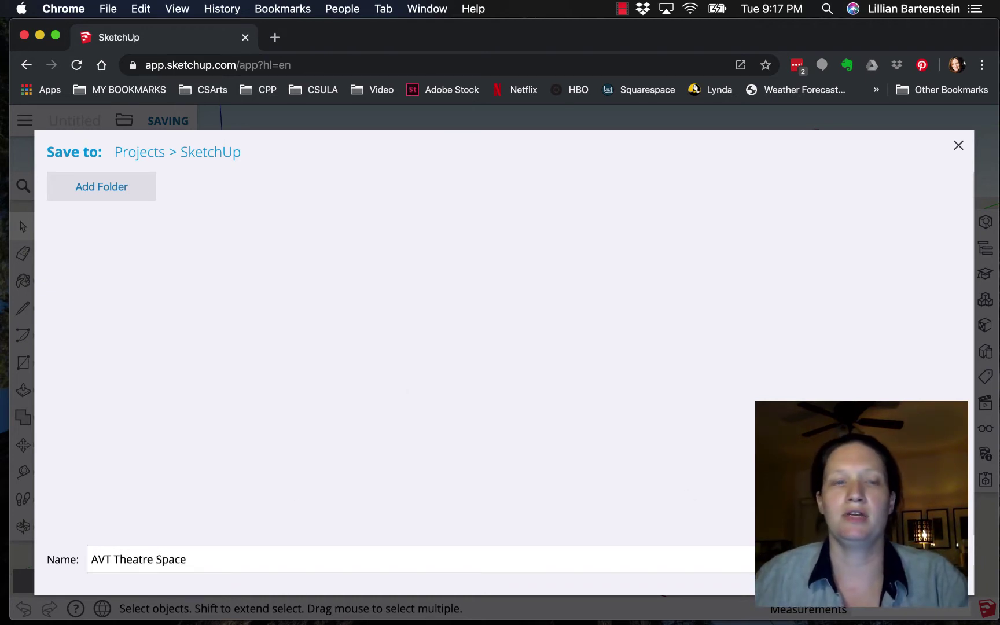
{"action": "key", "text": "Return"}
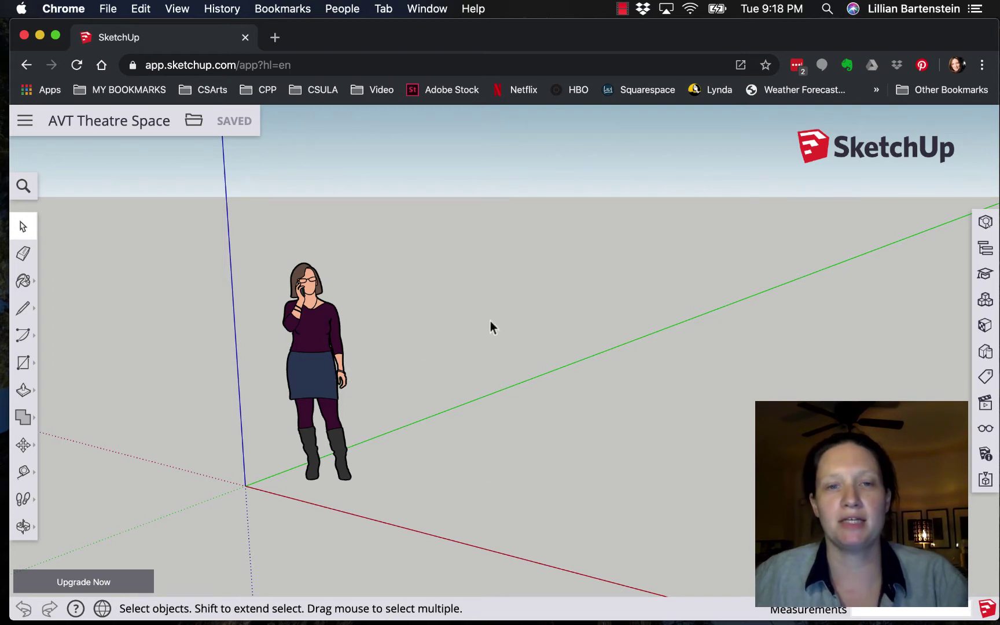
Step: Orbit the view slightly around the scale figure and pan the scene using the Orbit and Pan tools
{"action": "left_click", "coordinate": [23, 527]}
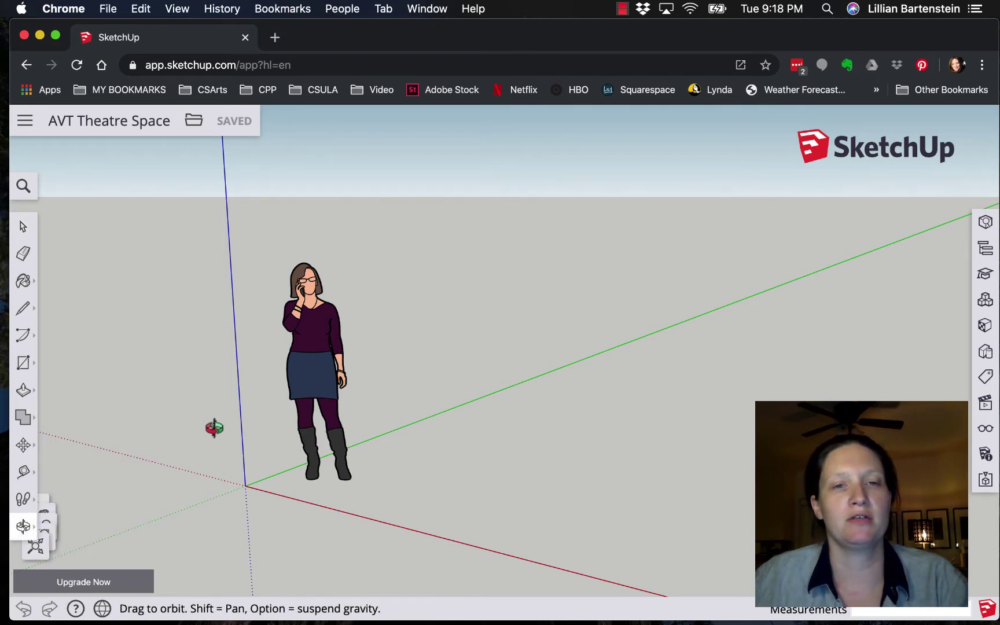
{"action": "mouse_move", "coordinate": [214, 426]}
{"action": "left_mouse_down"}
{"action": "mouse_move", "coordinate": [379, 444]}
{"action": "mouse_move", "coordinate": [564, 435]}
{"action": "mouse_move", "coordinate": [199, 439]}
{"action": "left_mouse_up"}
{"action": "left_click", "coordinate": [24, 528]}
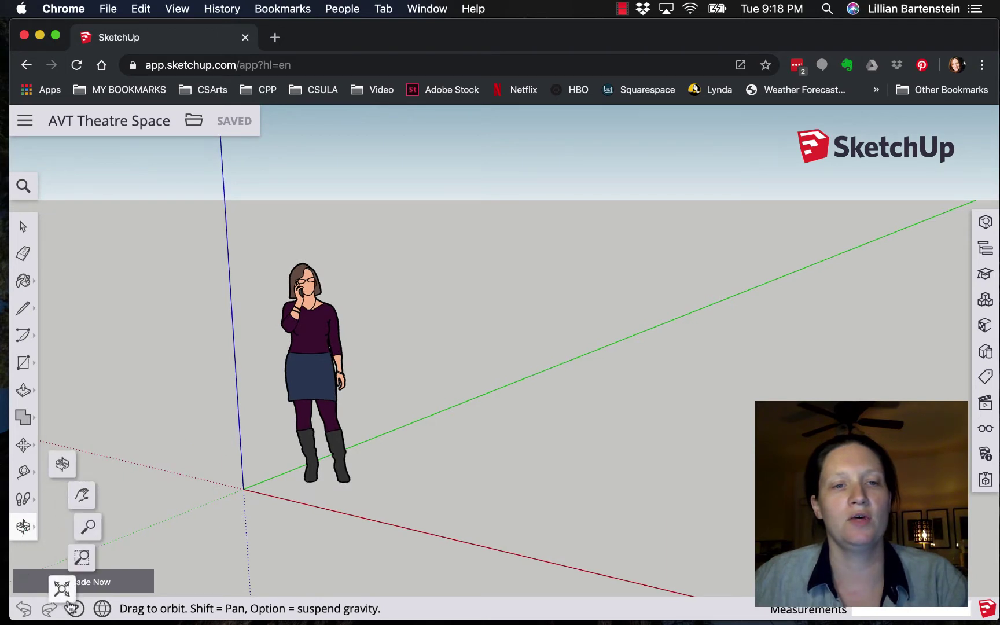
{"action": "left_click", "coordinate": [81, 497]}
{"action": "left_click_drag", "start_coordinate": [241, 464], "coordinate": [259, 424]}
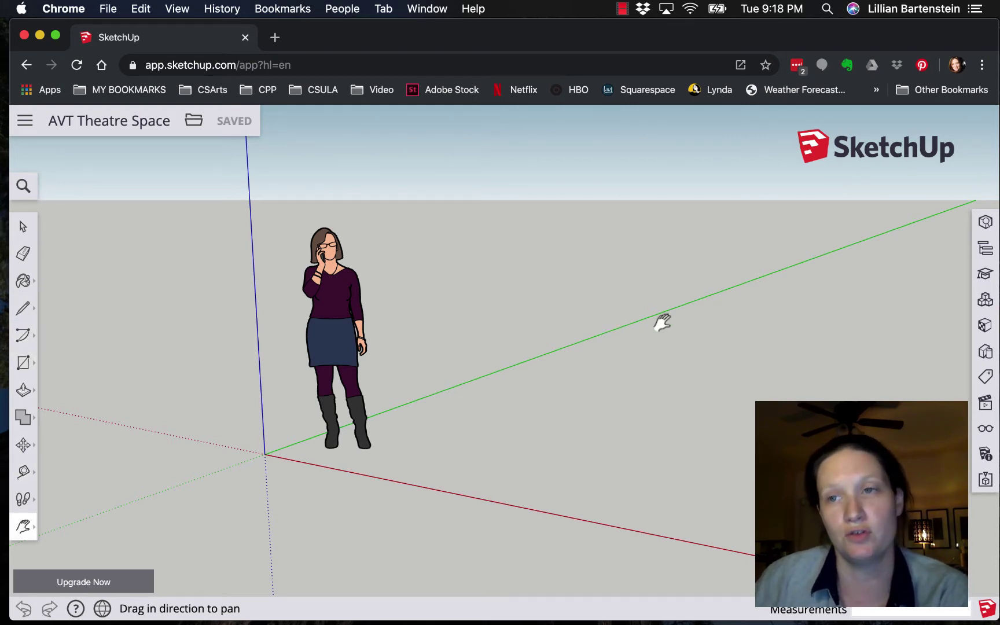
Step: Display Entity Info, Outliner, Instructor and Components, close the Outliner and view the Instructor guidance for the Pan tool
{"action": "left_click", "coordinate": [985, 225]}
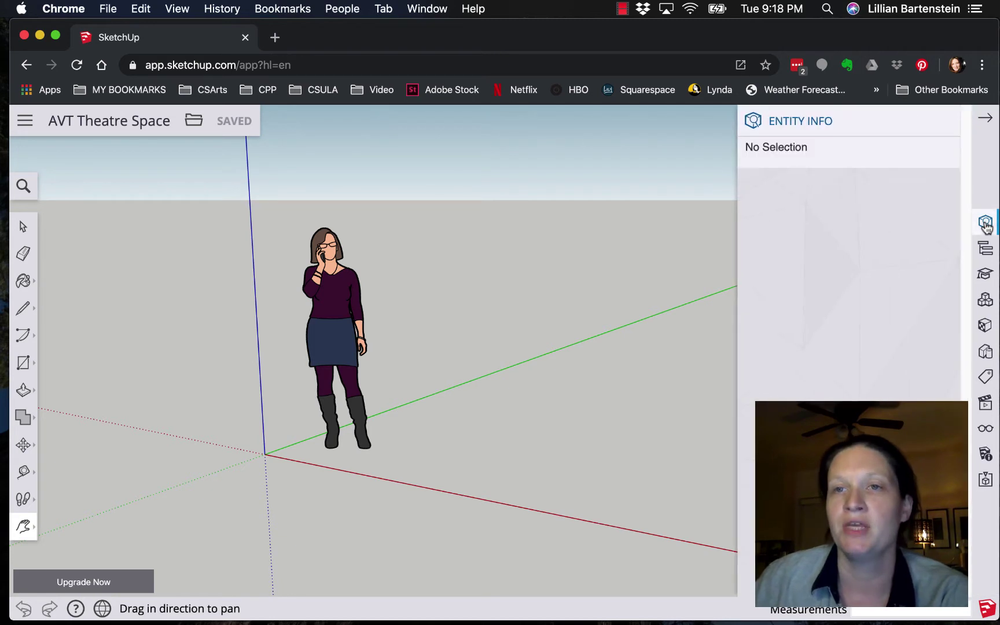
{"action": "left_click", "coordinate": [986, 249]}
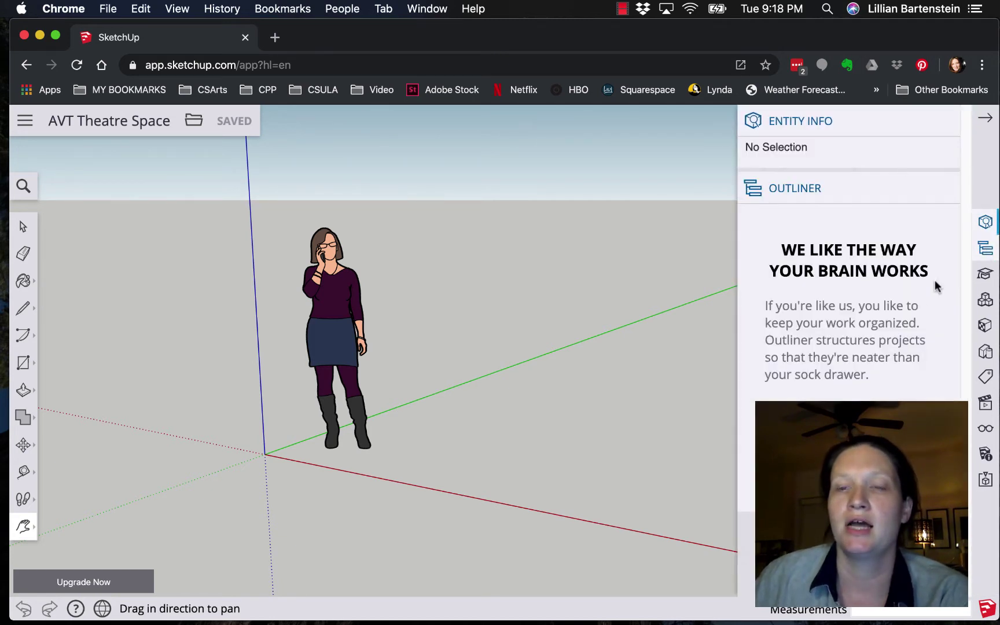
{"action": "left_click", "coordinate": [984, 275]}
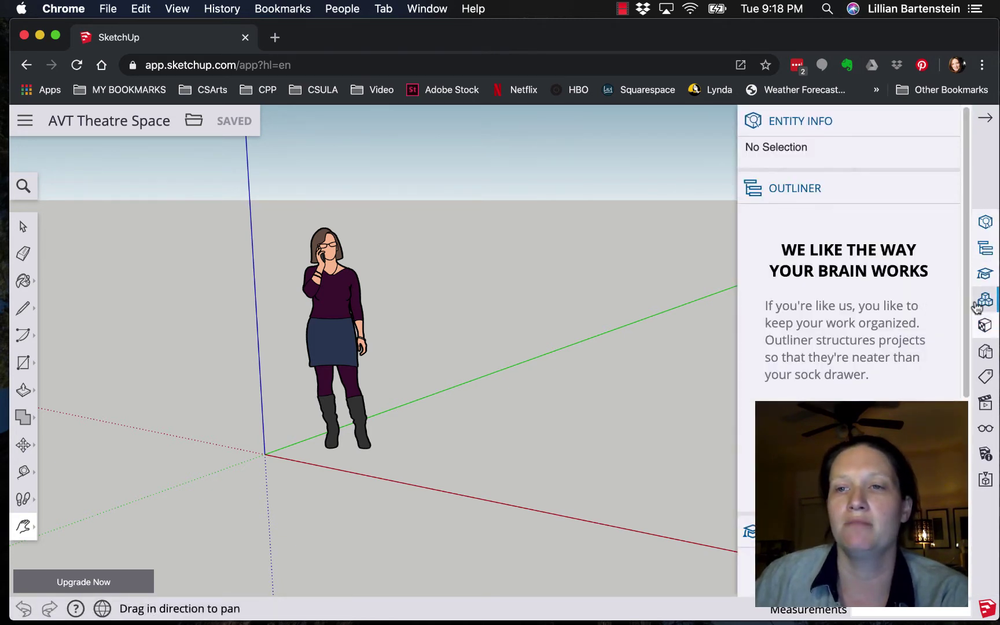
{"action": "scroll", "coordinate": [939, 278], "scroll_direction": "up", "scroll_amount": 10}
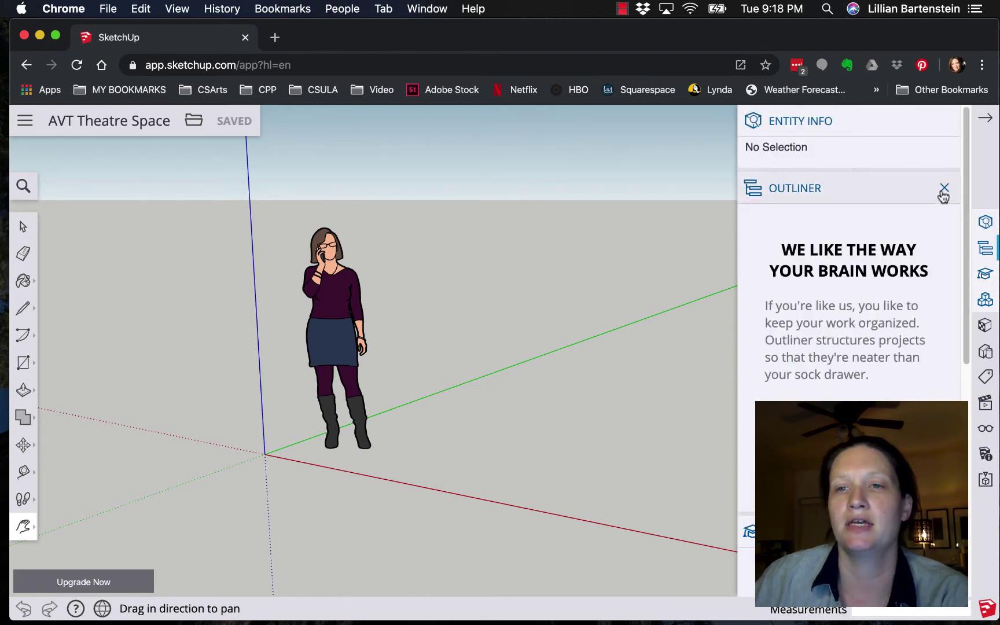
{"action": "left_click", "coordinate": [944, 188]}
{"action": "scroll", "coordinate": [854, 382], "scroll_direction": "down", "scroll_amount": 3}
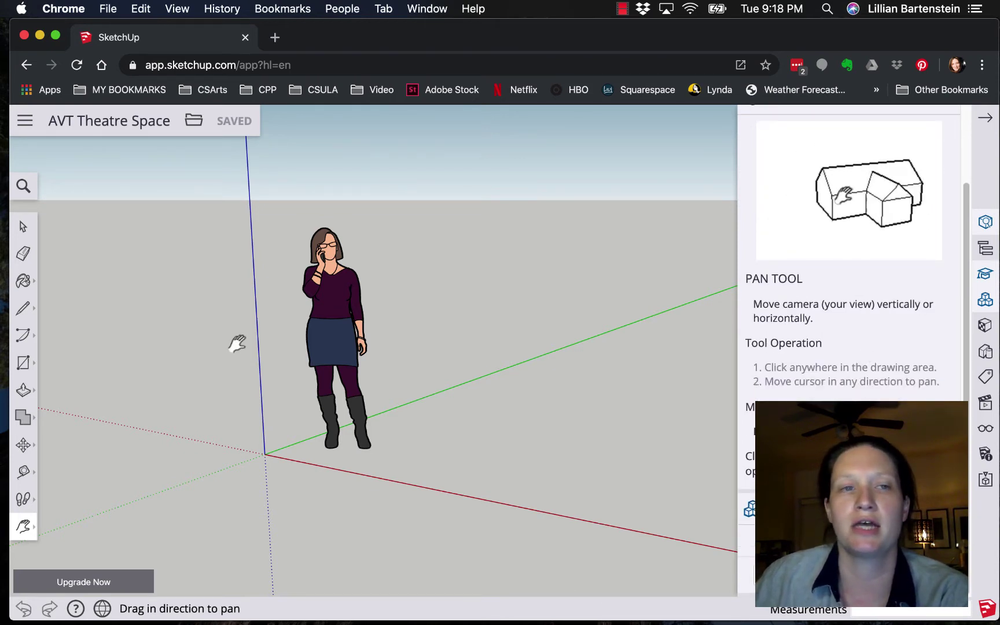
Step: Activate the Paint Bucket tool, review its Instructor guidance and close the Instructor
{"action": "left_click", "coordinate": [24, 283]}
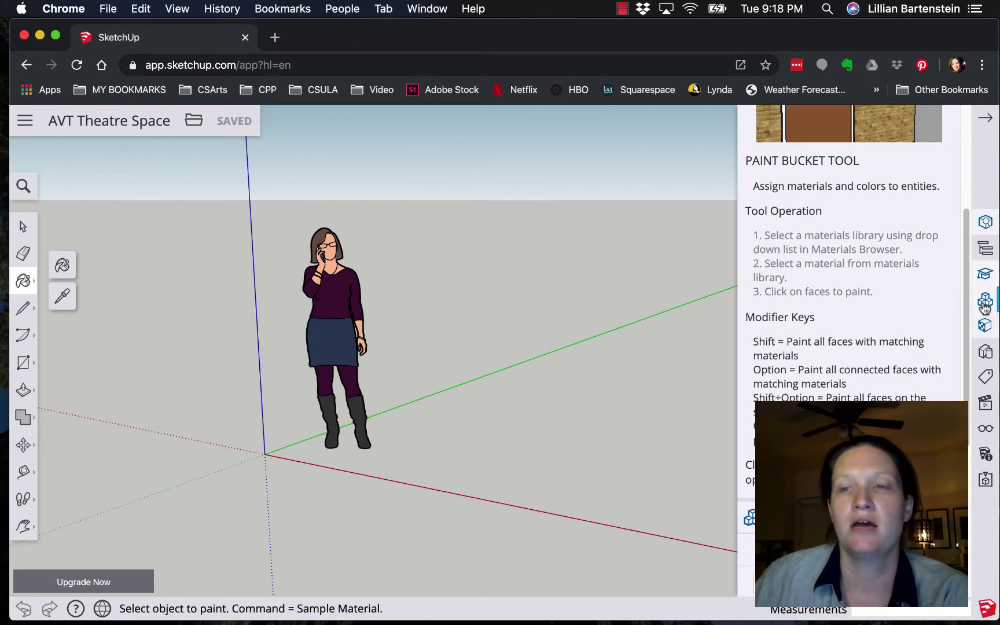
{"action": "left_click", "coordinate": [986, 277]}
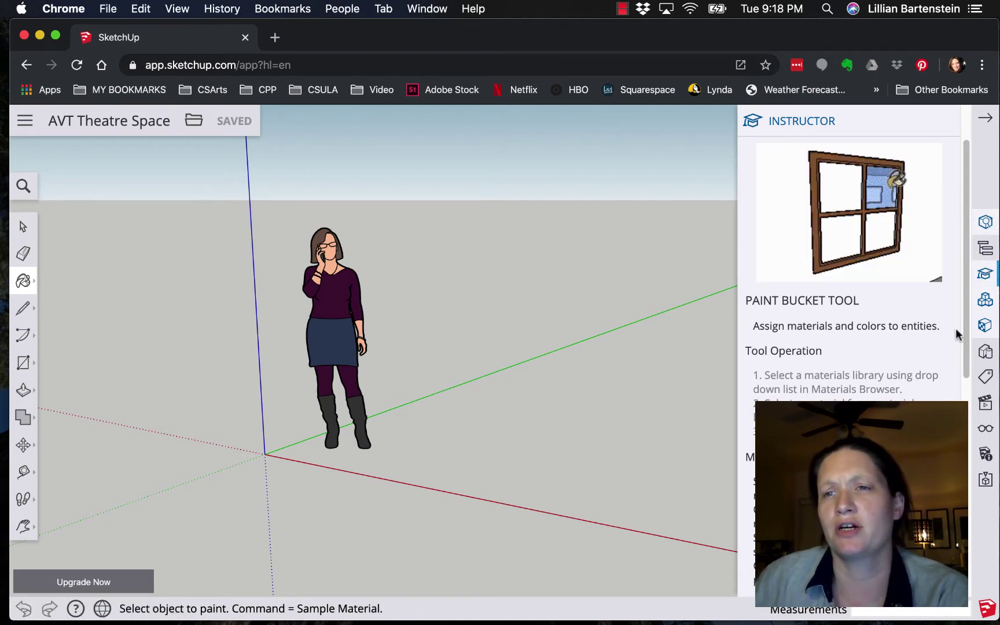
{"action": "left_click", "coordinate": [985, 274]}
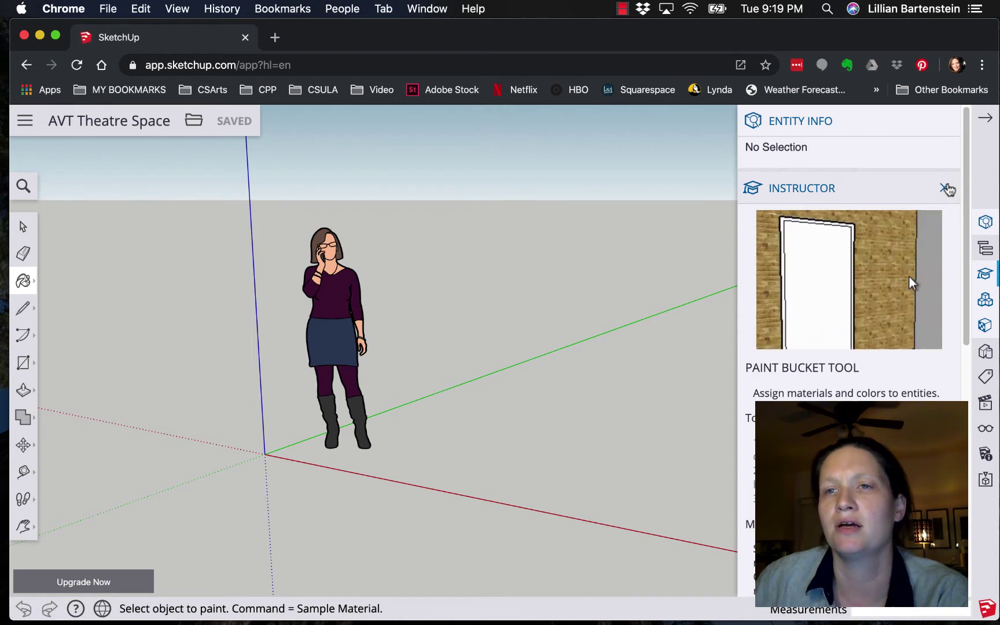
{"action": "left_click", "coordinate": [945, 188]}
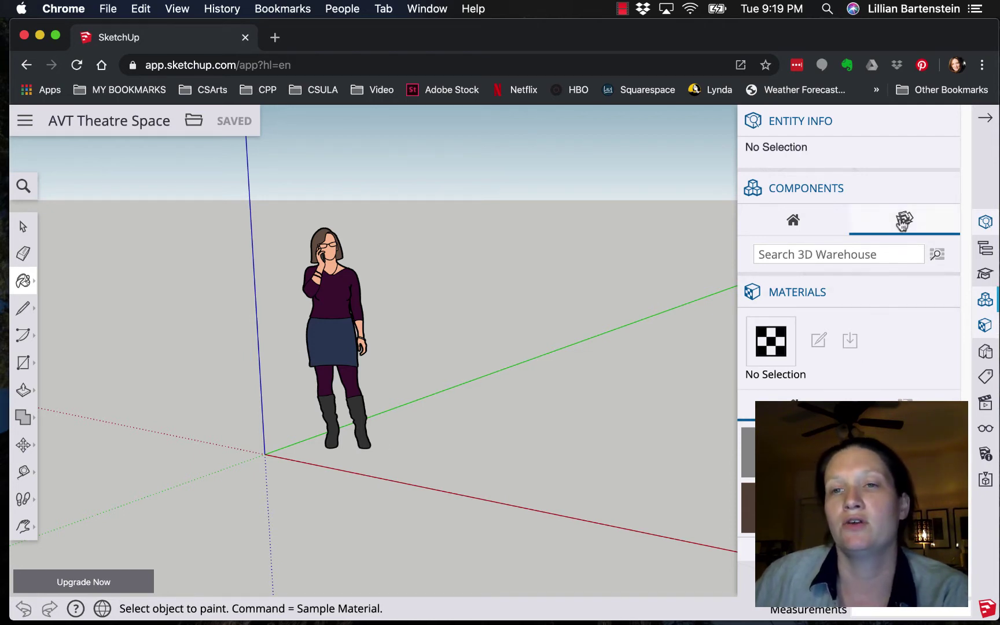
Step: Show the components used in the model and examine the scale figure's definition and description
{"action": "left_click", "coordinate": [821, 222]}
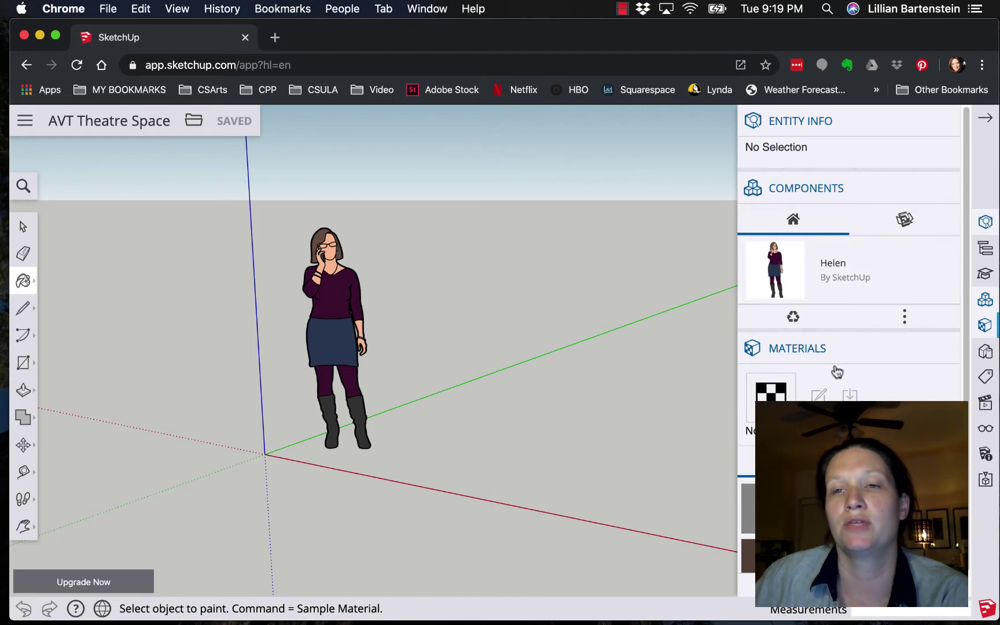
{"action": "left_click", "coordinate": [880, 277]}
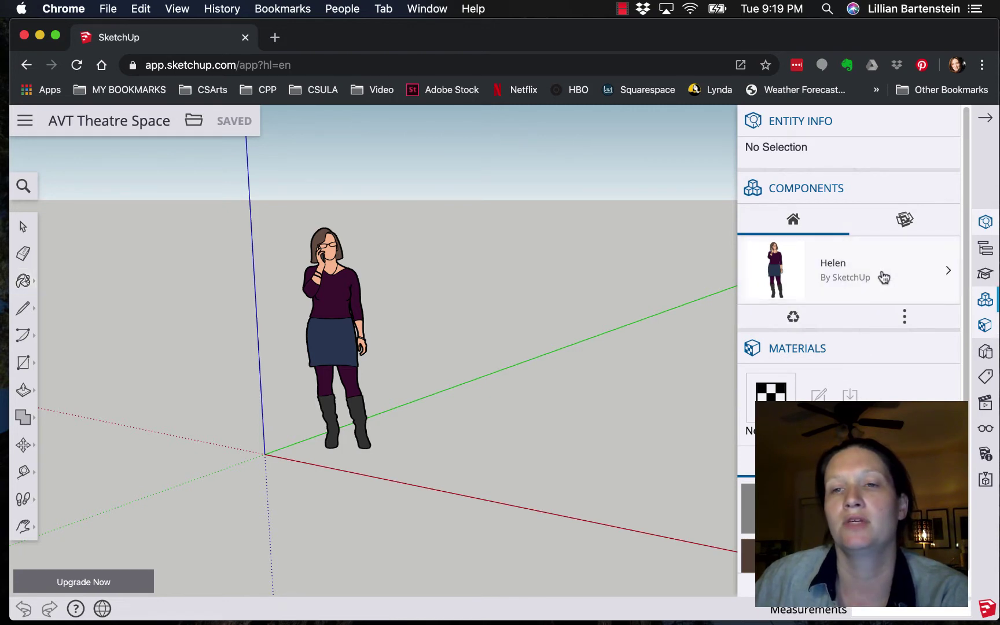
{"action": "left_click", "coordinate": [947, 272]}
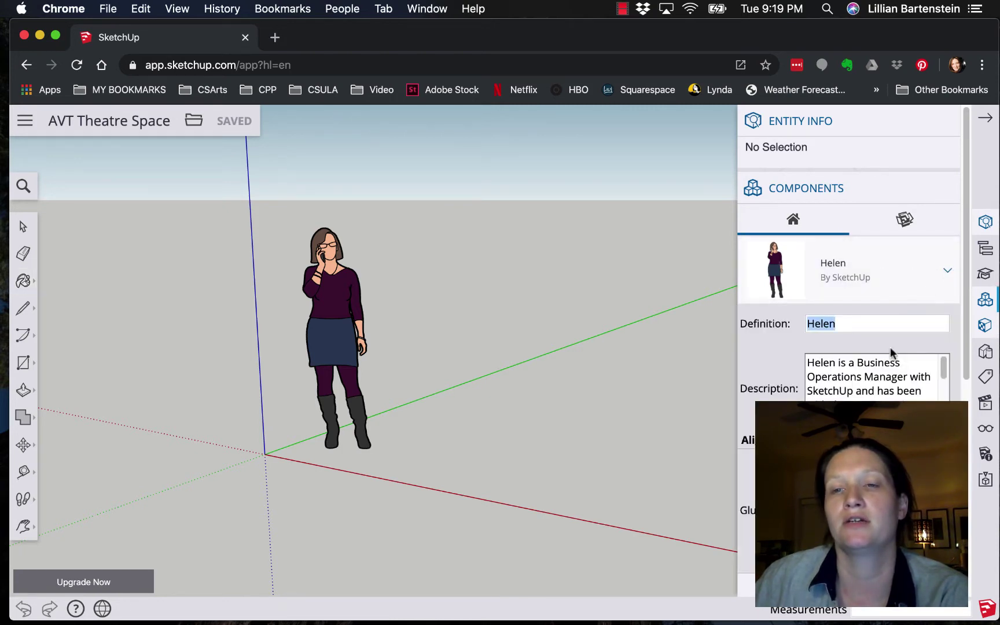
{"action": "scroll", "coordinate": [867, 374], "scroll_direction": "down", "scroll_amount": 1}
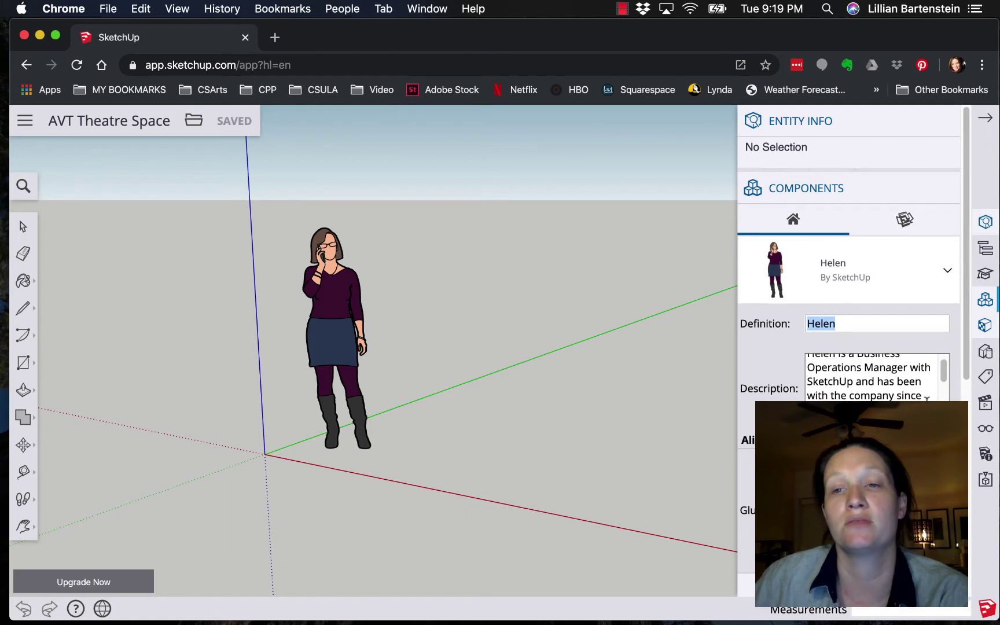
{"action": "scroll", "coordinate": [887, 389], "scroll_direction": "up", "scroll_amount": 1}
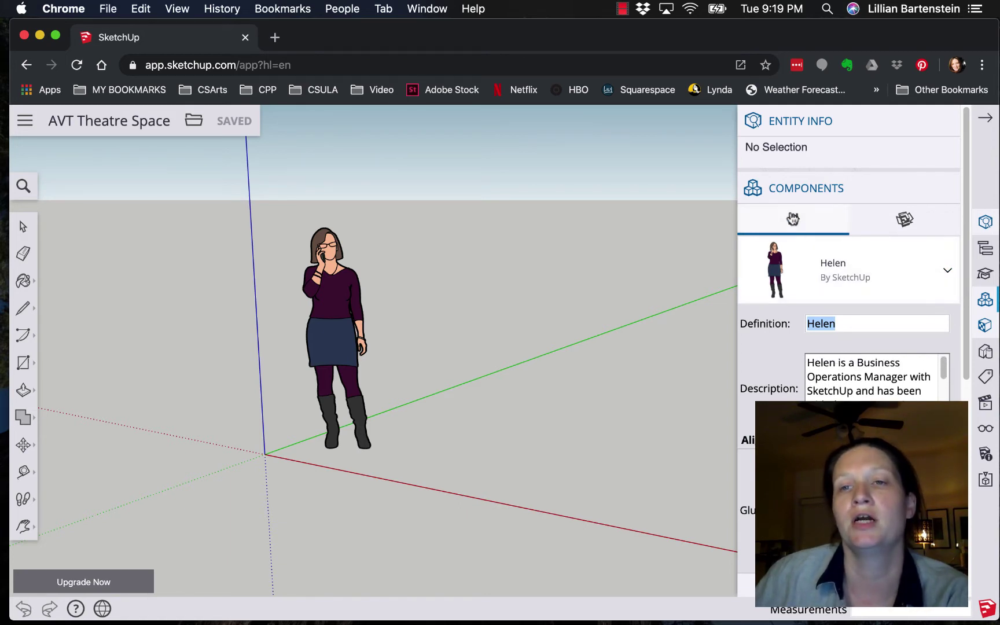
{"action": "left_click", "coordinate": [793, 219]}
{"action": "left_click", "coordinate": [833, 243]}
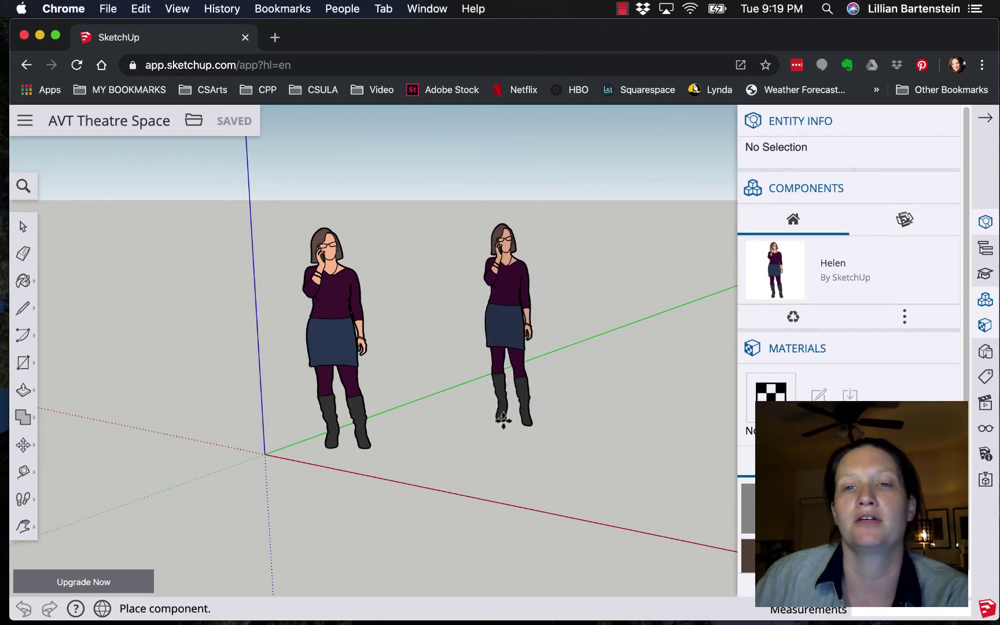
{"action": "left_click", "coordinate": [389, 421]}
{"action": "left_click", "coordinate": [23, 227]}
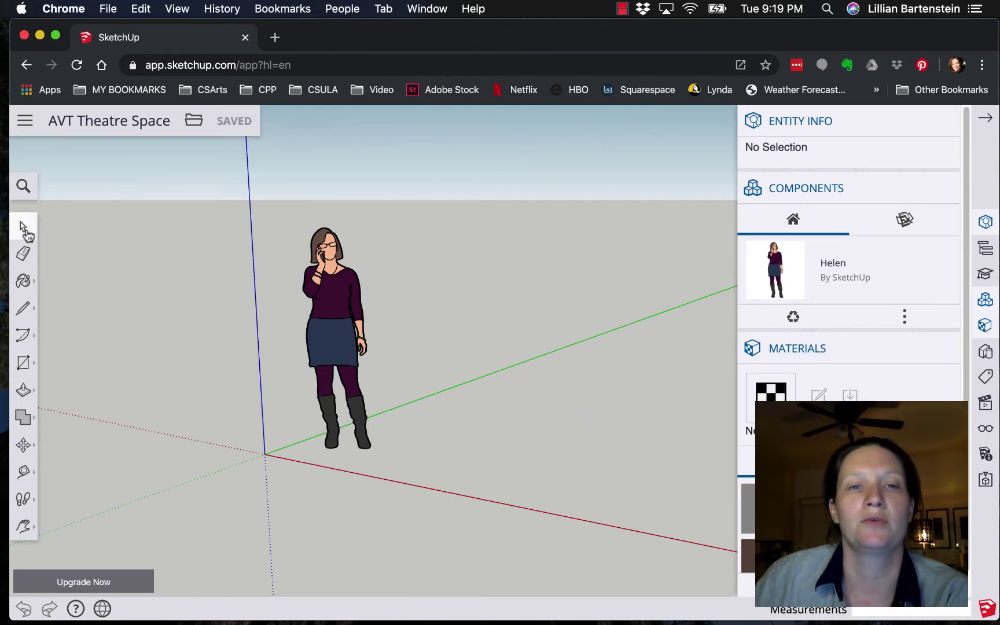
Step: Show the 3D Warehouse component search, and close Materials and Components
{"action": "left_click", "coordinate": [904, 219]}
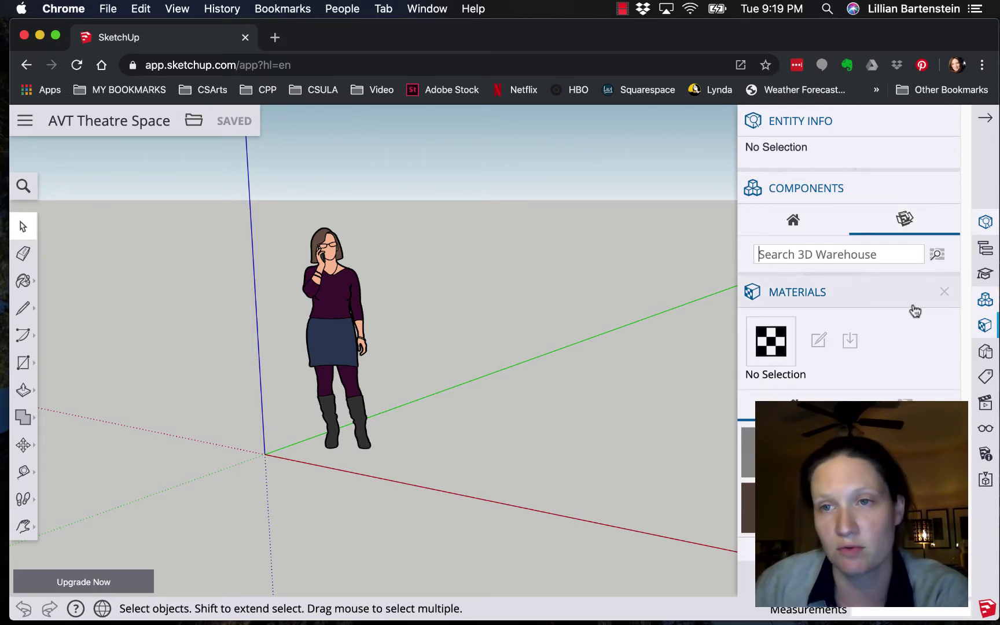
{"action": "left_click", "coordinate": [943, 292]}
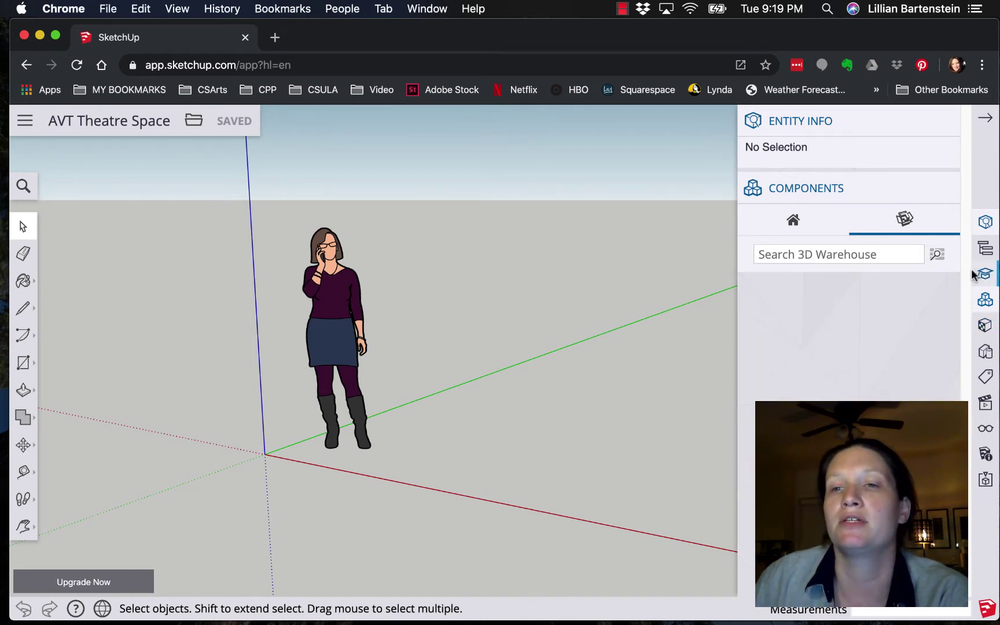
{"action": "left_click", "coordinate": [942, 188]}
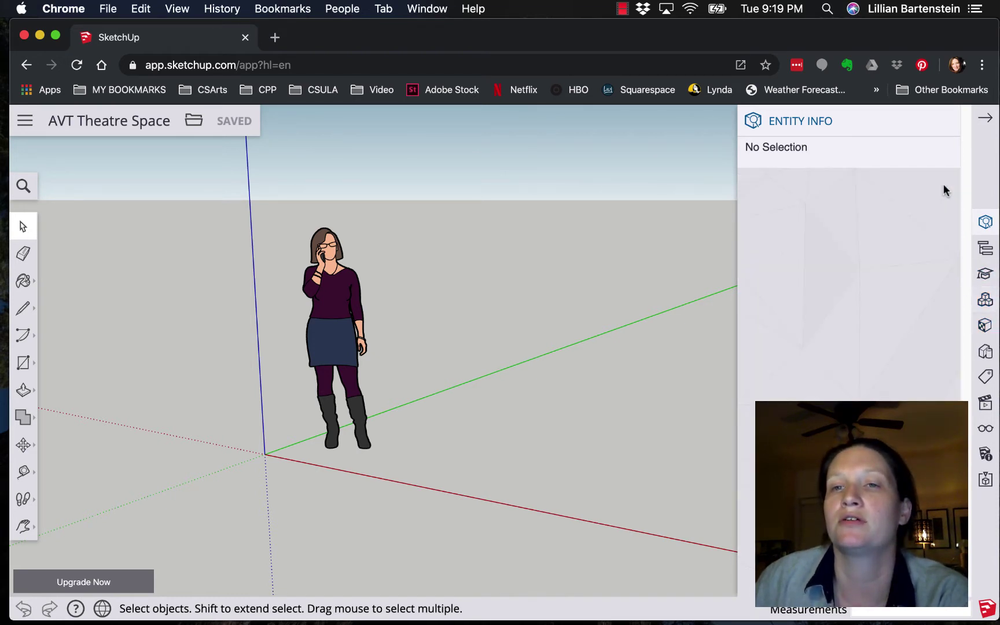
Step: Display Tags and Styles, and view the styles used in the model
{"action": "left_click", "coordinate": [985, 380]}
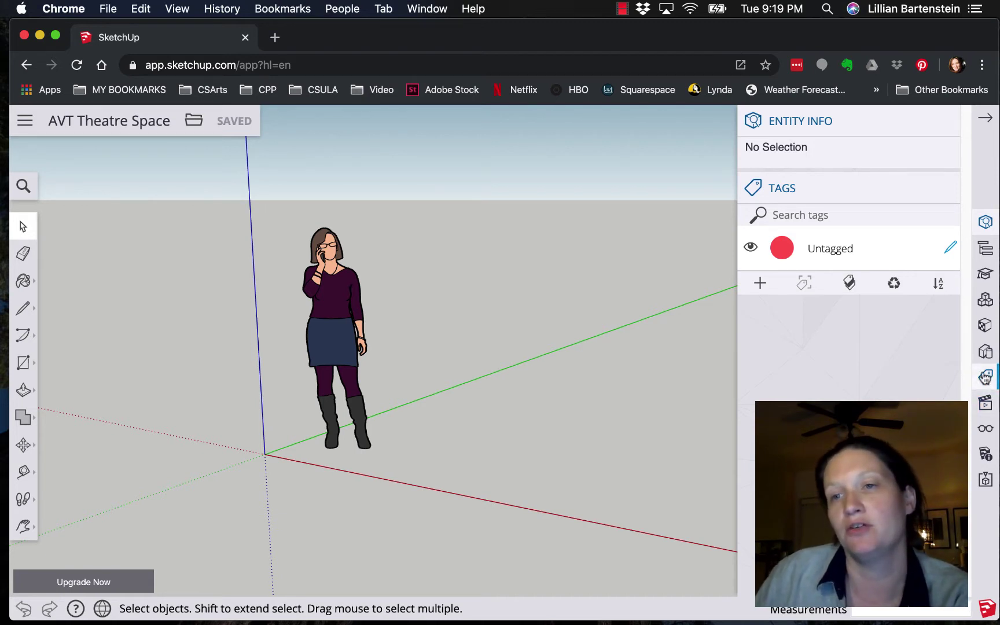
{"action": "left_click", "coordinate": [985, 353]}
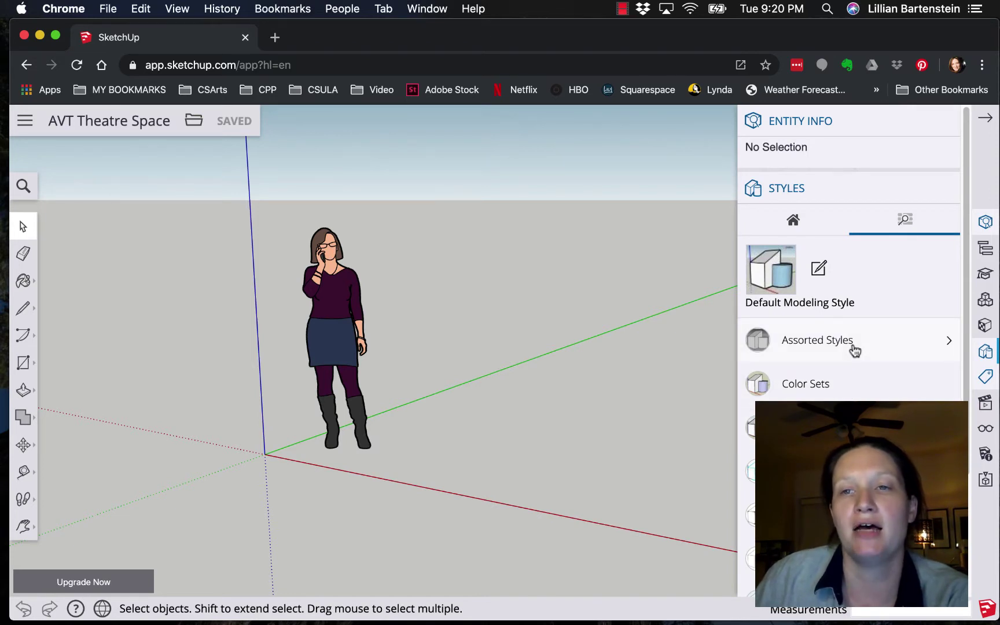
{"action": "left_click", "coordinate": [809, 226]}
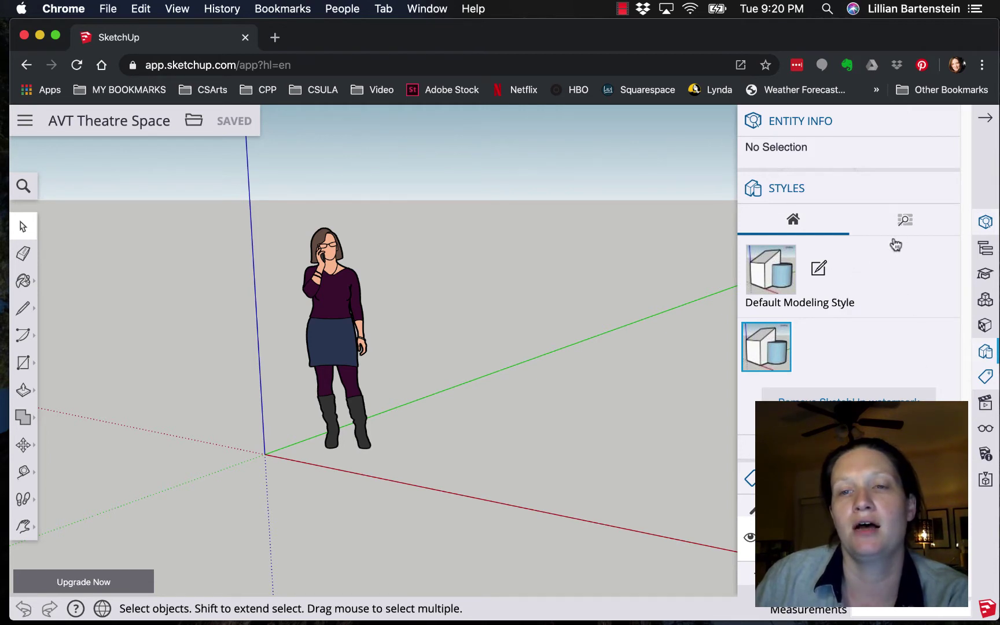
Step: Browse the available style collections for the model and close Styles
{"action": "left_click", "coordinate": [906, 225]}
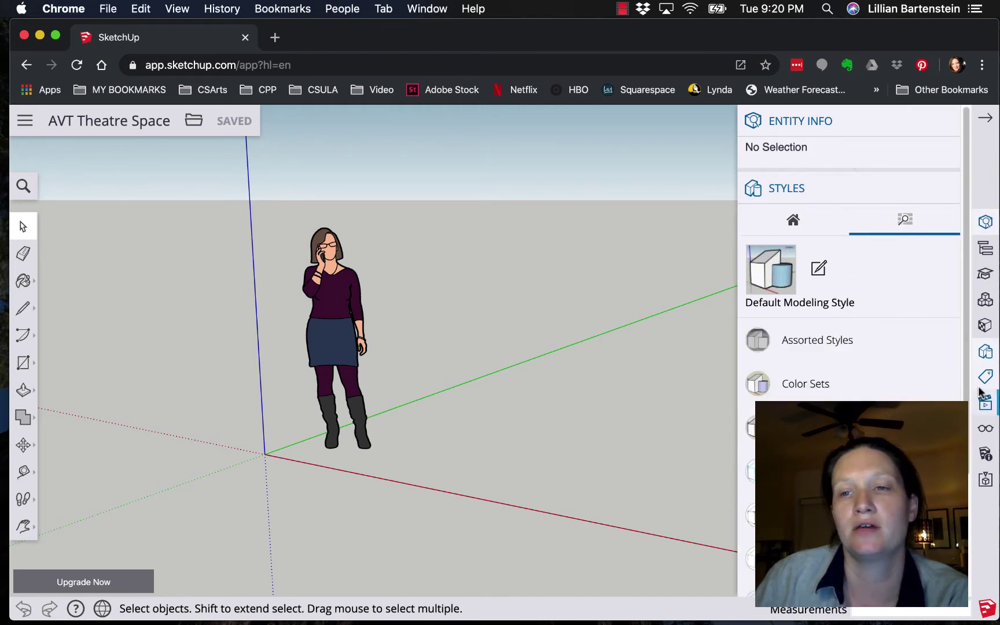
{"action": "left_click", "coordinate": [986, 351]}
{"action": "scroll", "coordinate": [944, 136], "scroll_direction": "up", "scroll_amount": 2}
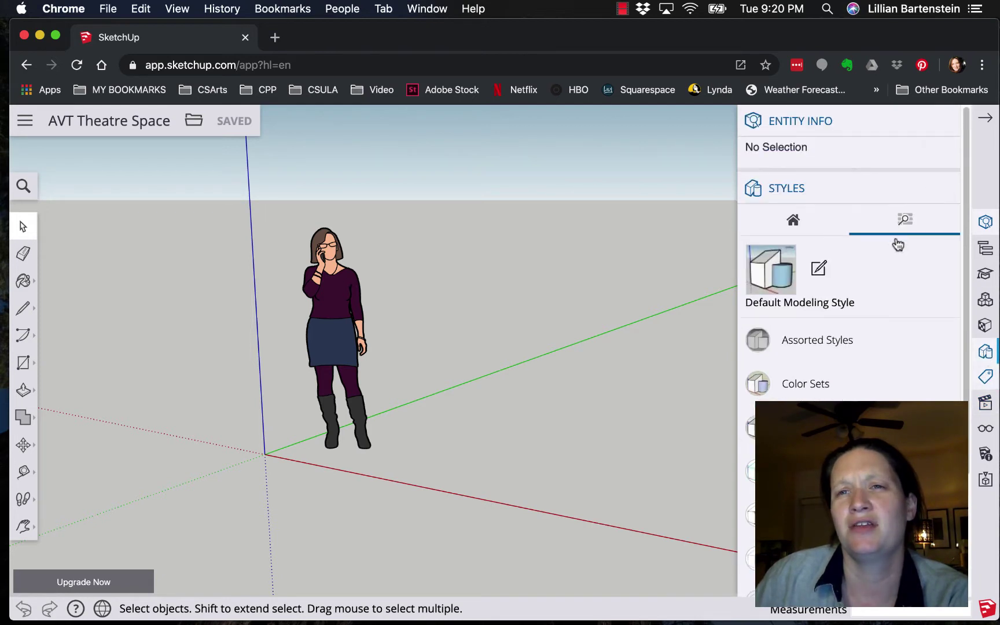
{"action": "left_click", "coordinate": [946, 189]}
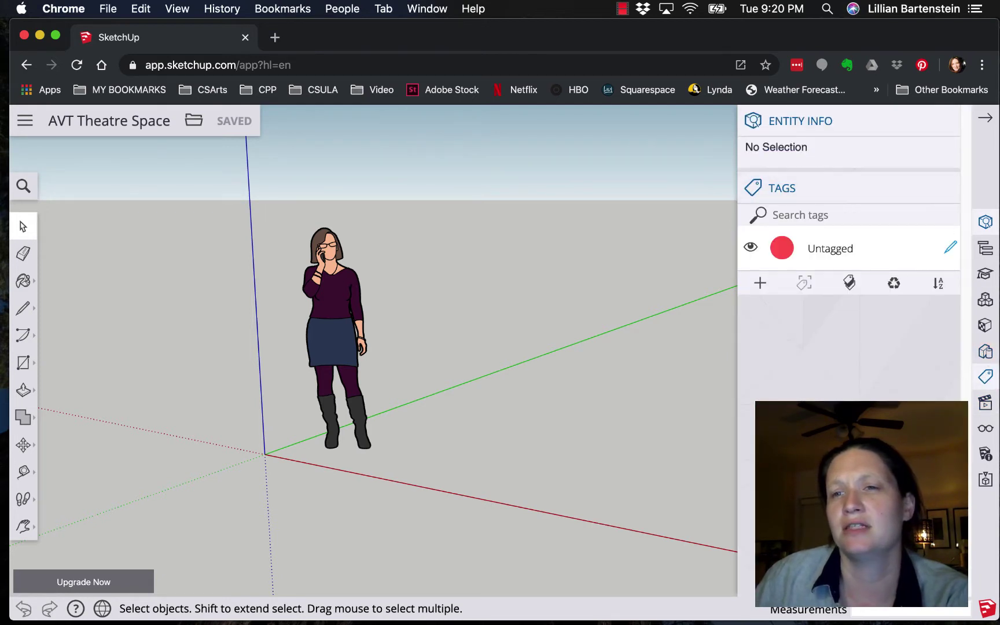
Step: Display Views and look at the model from the top, left, back and back isometric standard views
{"action": "left_click", "coordinate": [986, 403]}
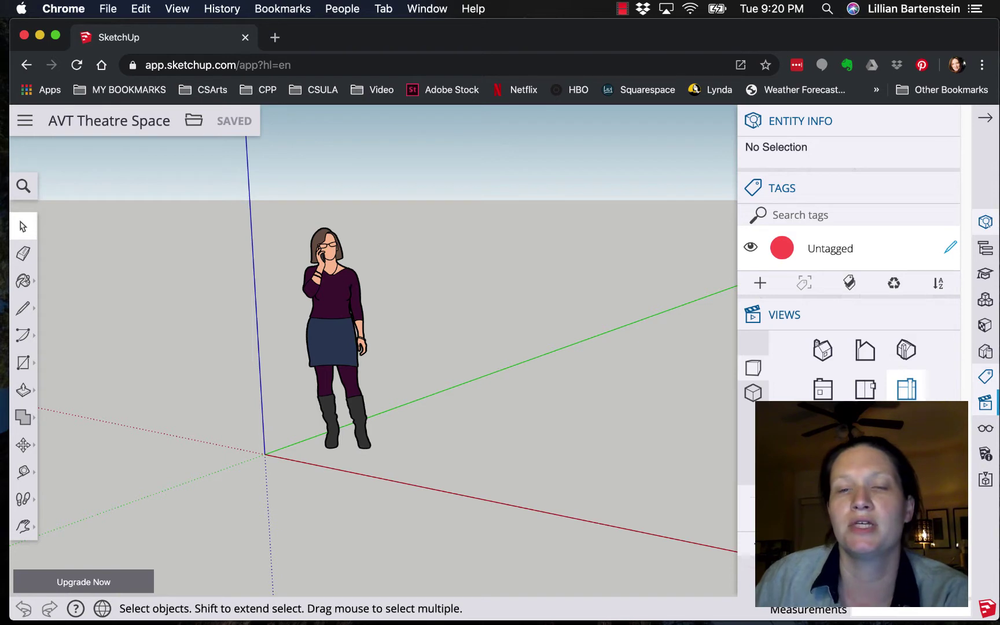
{"action": "left_click", "coordinate": [866, 391]}
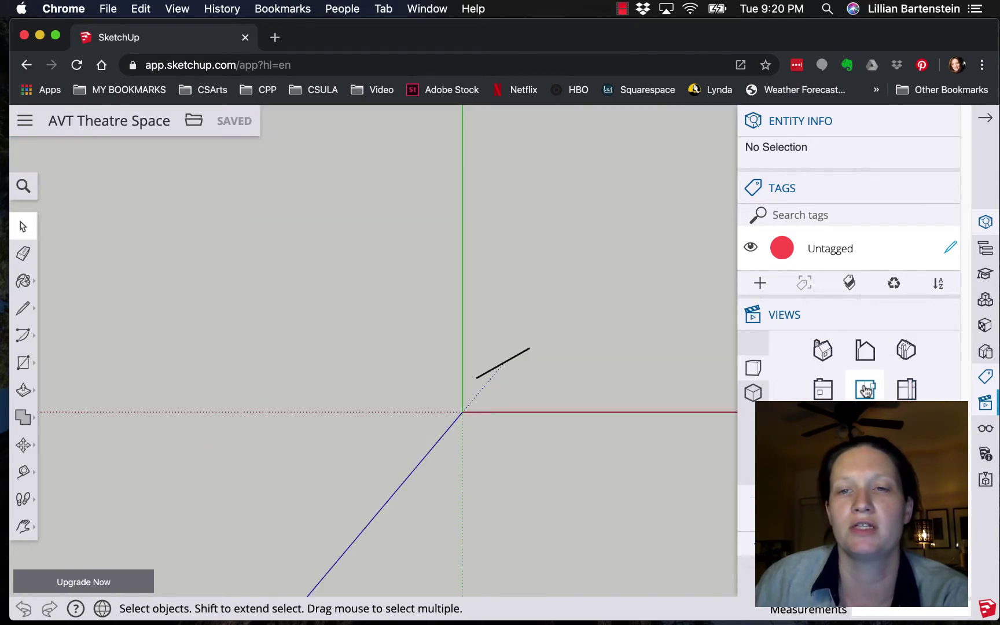
{"action": "left_click", "coordinate": [822, 393]}
{"action": "left_click", "coordinate": [861, 354]}
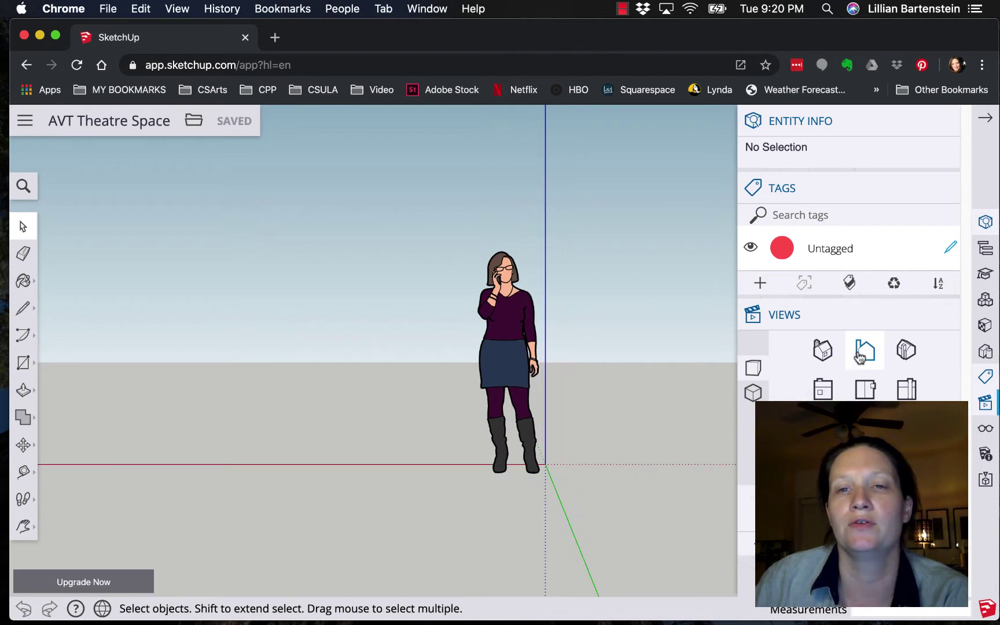
{"action": "left_click", "coordinate": [822, 350]}
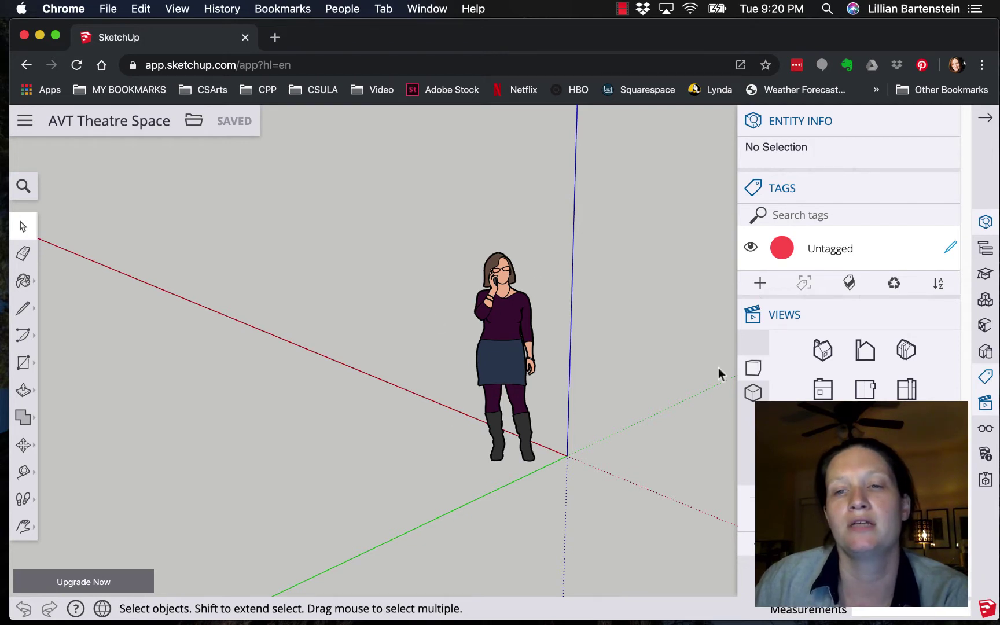
Step: Compare the camera projection options, return to perspective, and close Views
{"action": "left_click", "coordinate": [985, 402]}
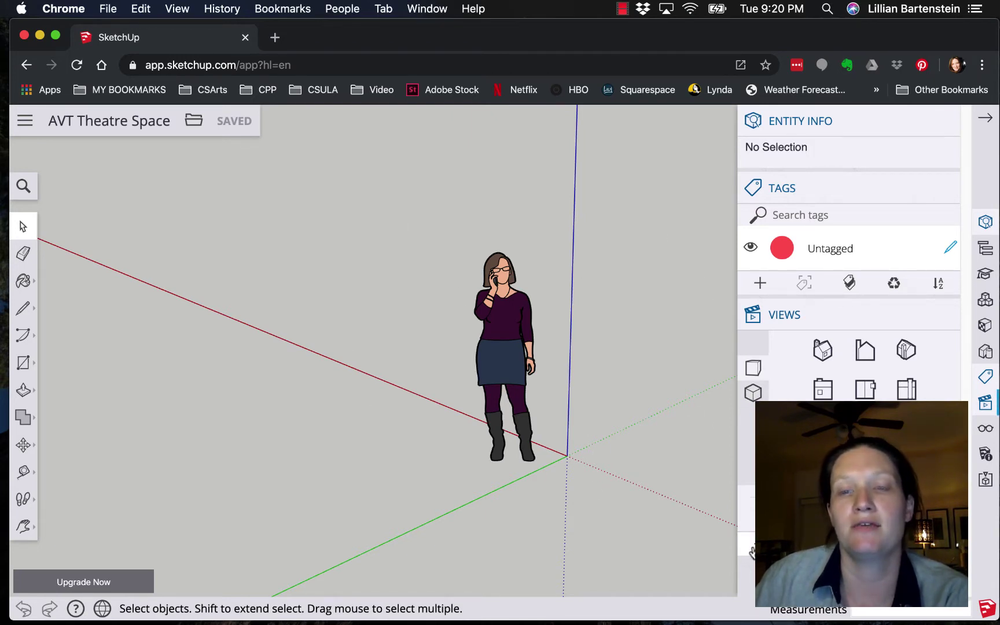
{"action": "left_click", "coordinate": [752, 398]}
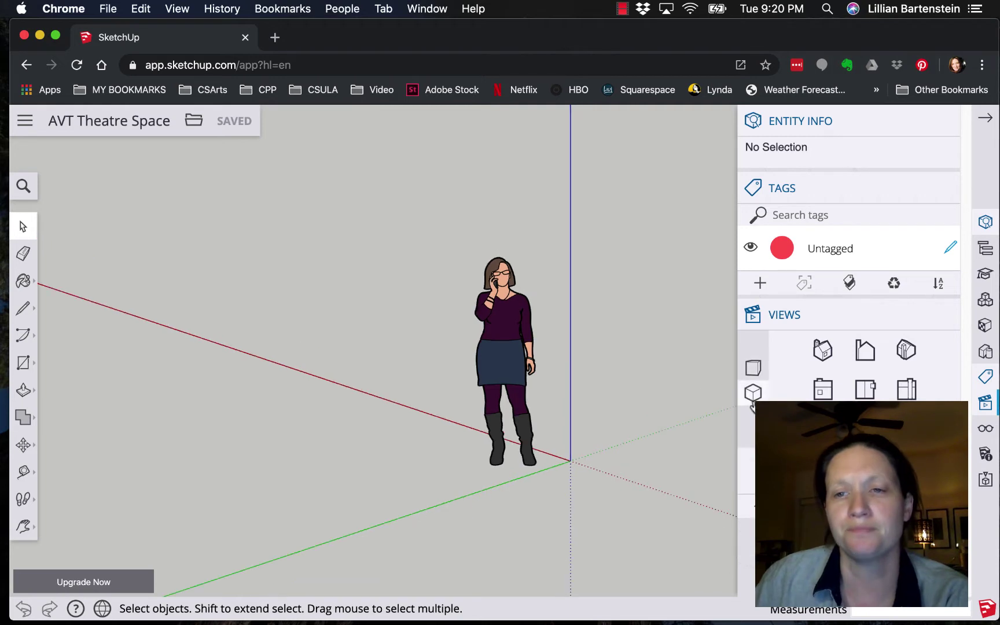
{"action": "left_click", "coordinate": [752, 367]}
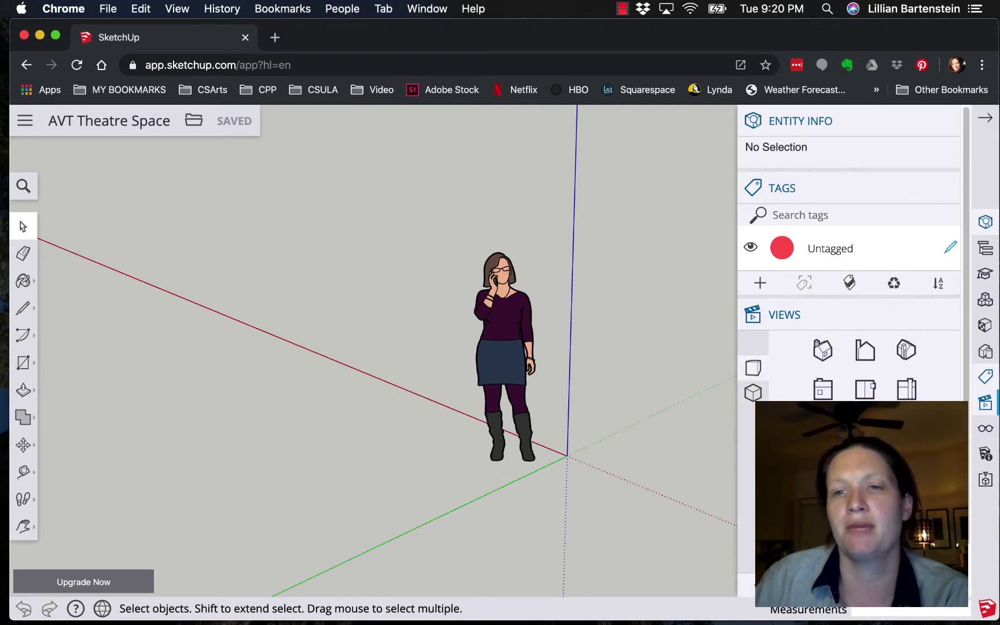
{"action": "scroll", "coordinate": [848, 254], "scroll_direction": "down", "scroll_amount": 2}
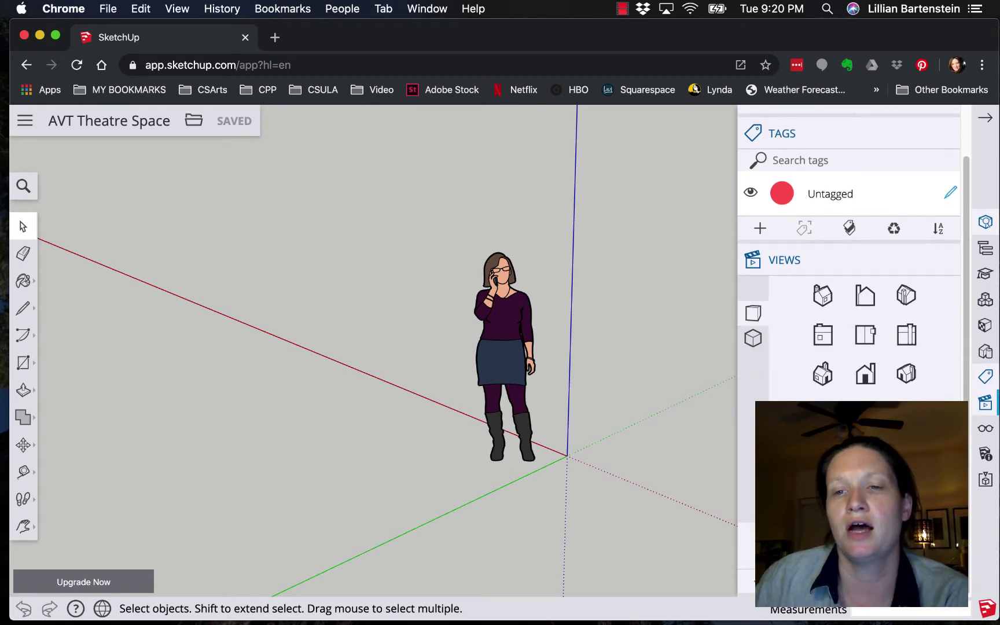
{"action": "scroll", "coordinate": [849, 261], "scroll_direction": "up", "scroll_amount": 2}
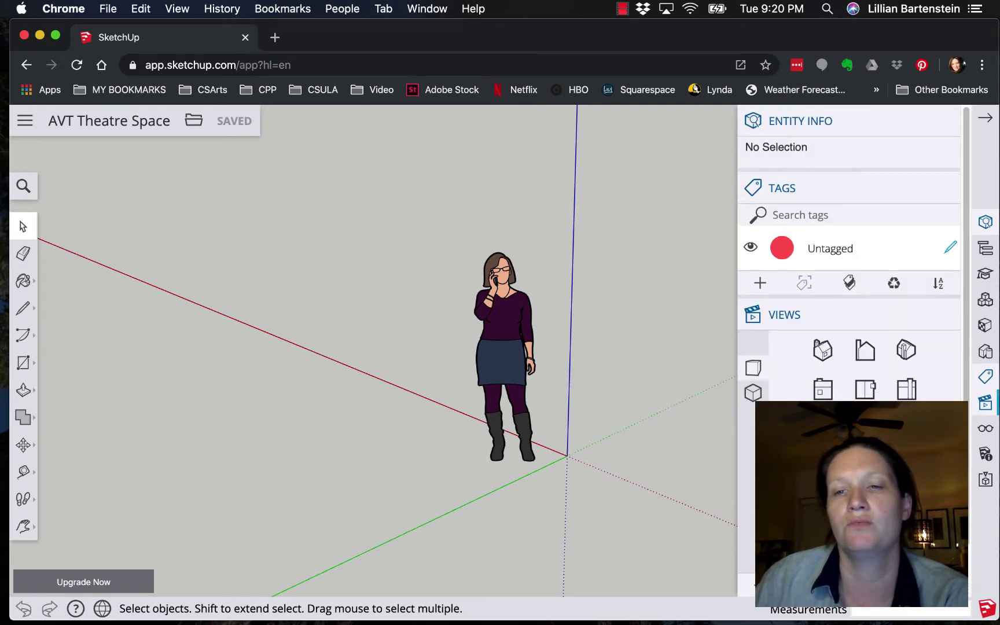
{"action": "middle_click_drag", "start_coordinate": [370, 381], "coordinate": [370, 306]}
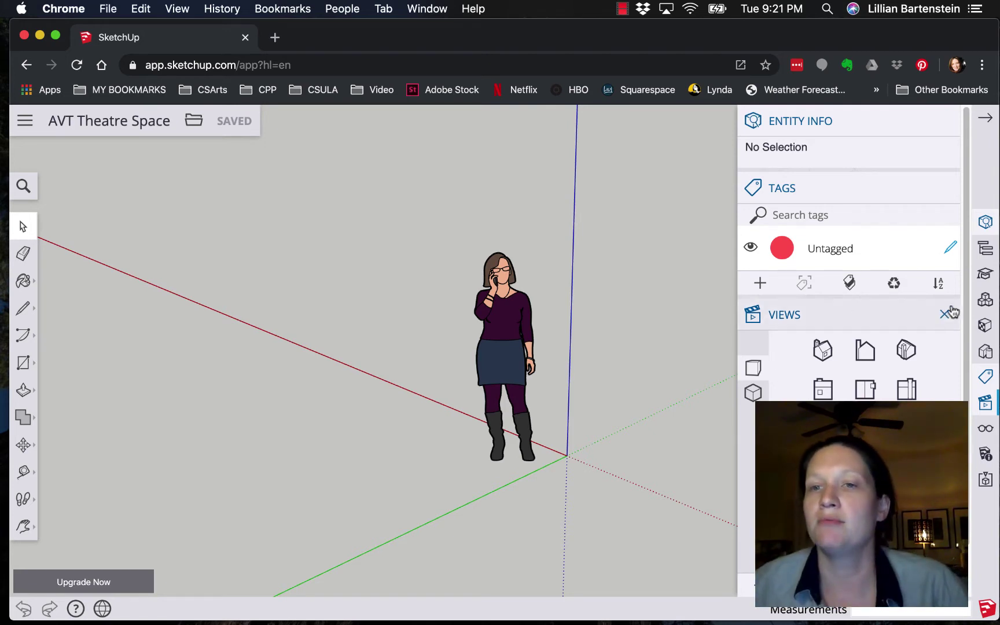
{"action": "left_click", "coordinate": [940, 317]}
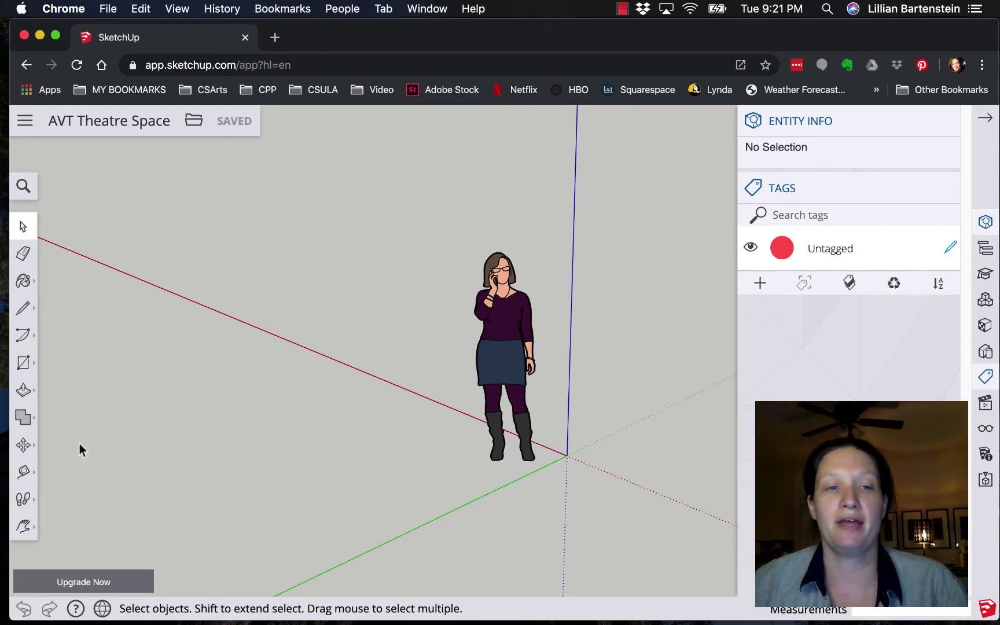
Step: Examine the scale figure and axes from different distances and angles using Pan, Zoom and Orbit
{"action": "left_click", "coordinate": [23, 526]}
{"action": "left_click_drag", "start_coordinate": [616, 402], "coordinate": [422, 471]}
{"action": "scroll", "coordinate": [413, 439], "scroll_direction": "up", "scroll_amount": 3}
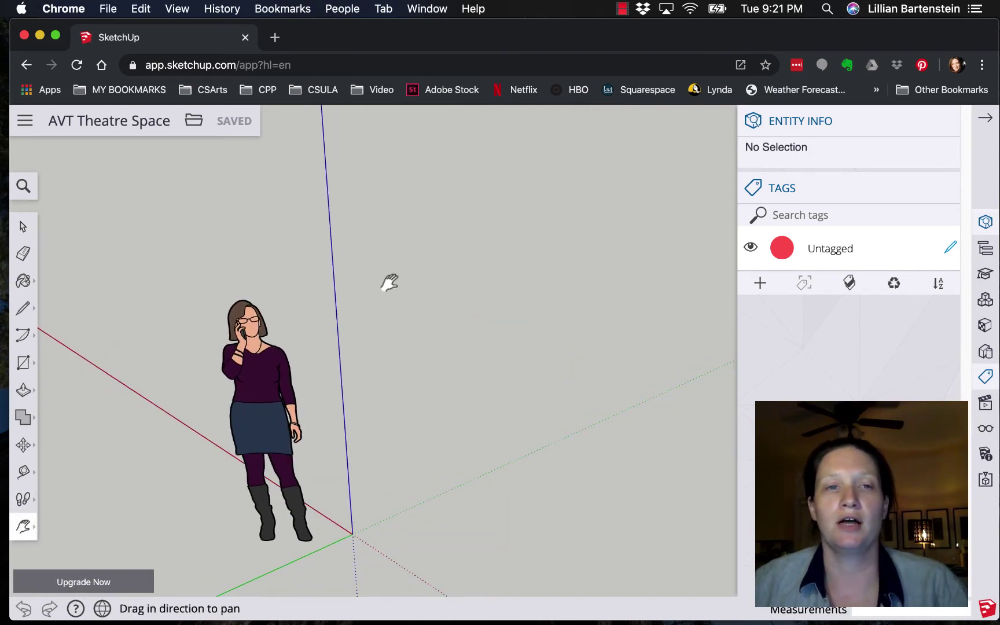
{"action": "scroll", "coordinate": [390, 282], "scroll_direction": "down", "scroll_amount": 5}
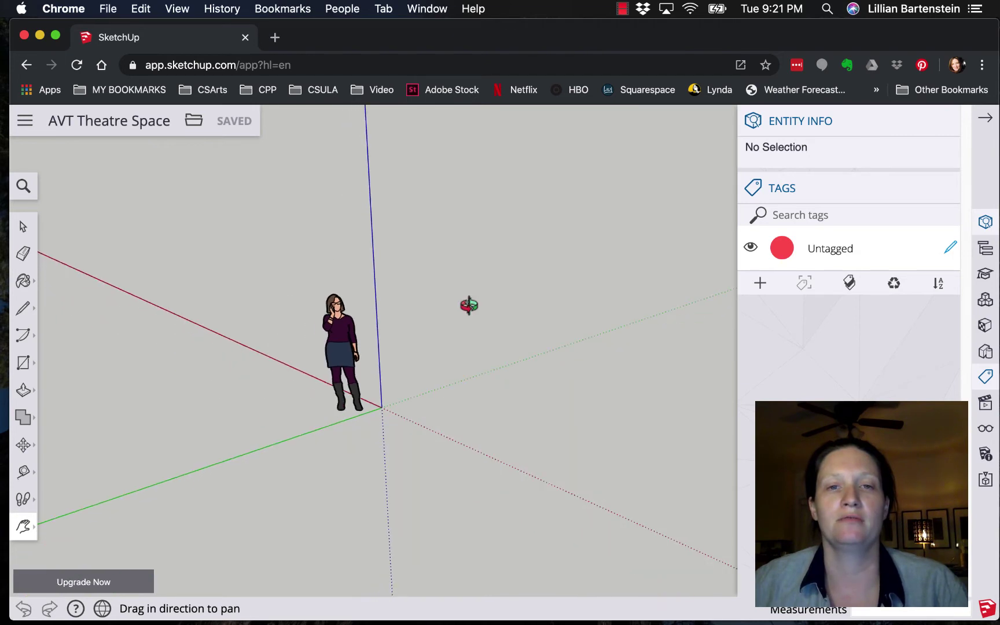
{"action": "key", "text": "o"}
{"action": "left_click_drag", "start_coordinate": [468, 304], "coordinate": [201, 241]}
{"action": "key", "text": "h"}
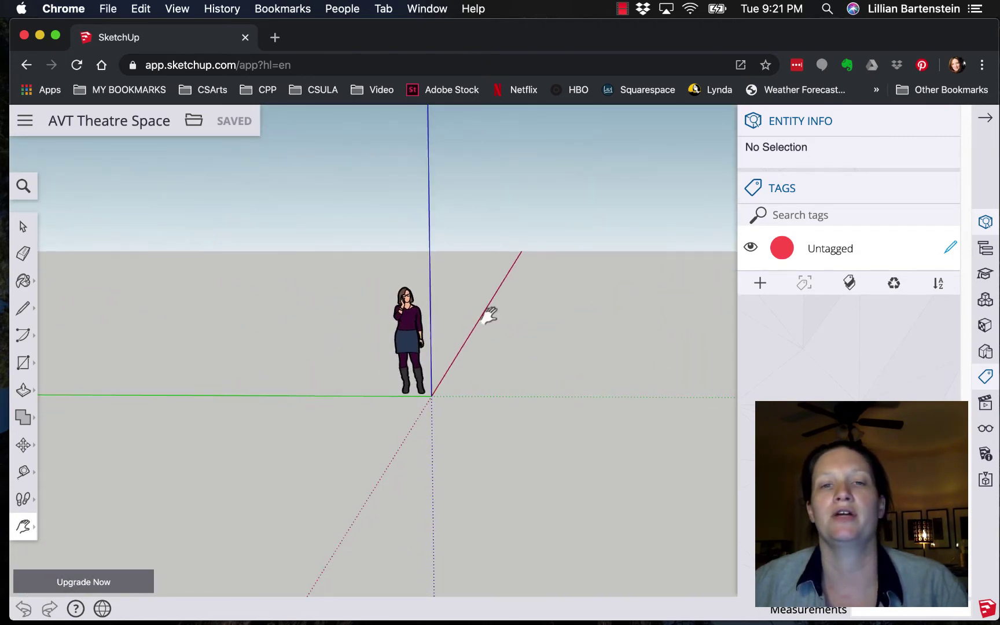
{"action": "scroll", "coordinate": [591, 373], "scroll_direction": "up", "scroll_amount": 3}
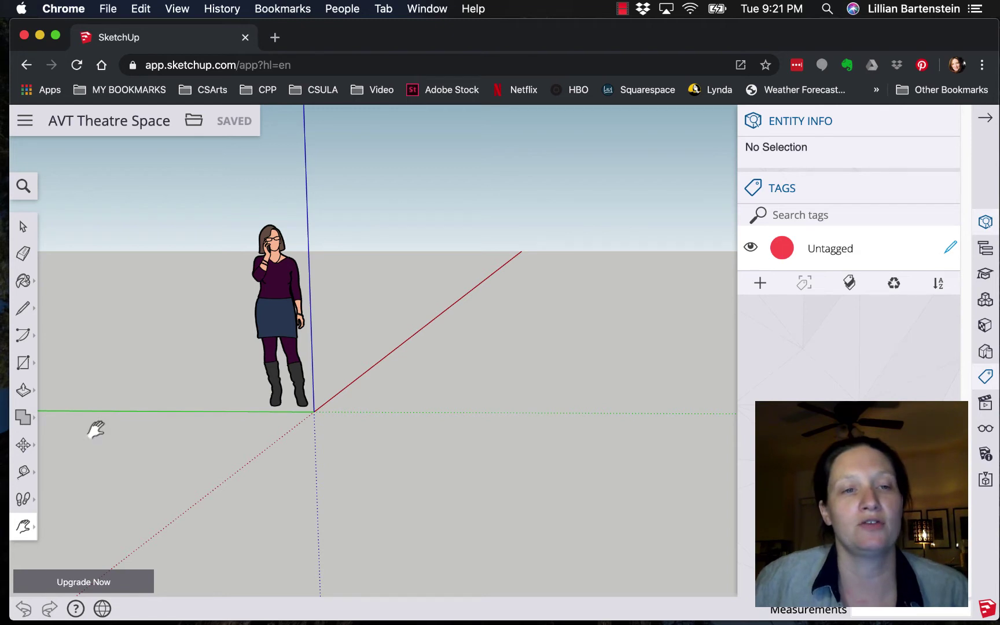
Step: Draw an upright rectangle about 3' by 9' 11" from the origin along the green axis
{"action": "left_click", "coordinate": [23, 362]}
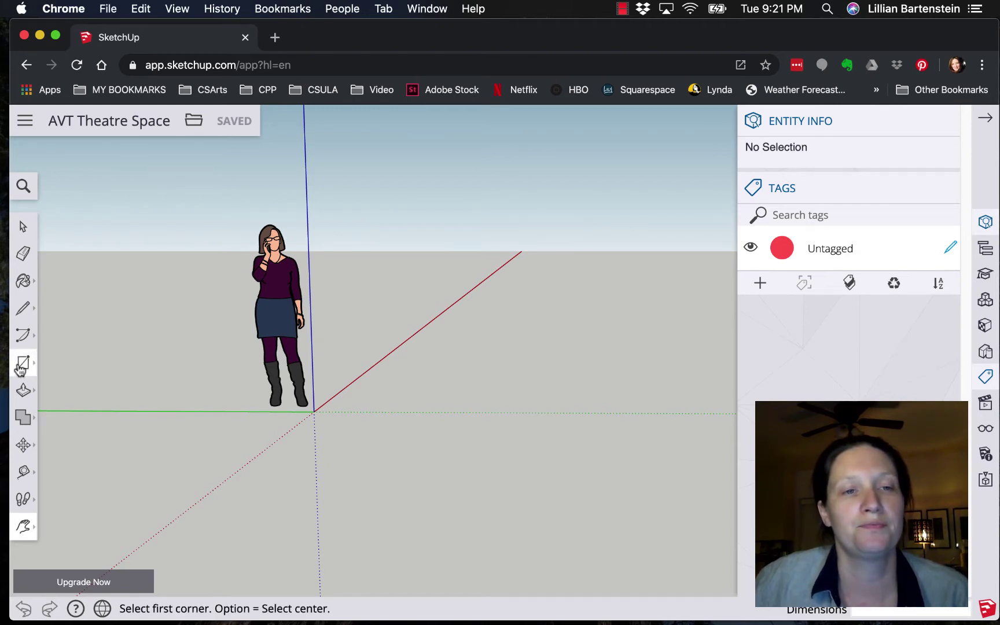
{"action": "left_click", "coordinate": [313, 411]}
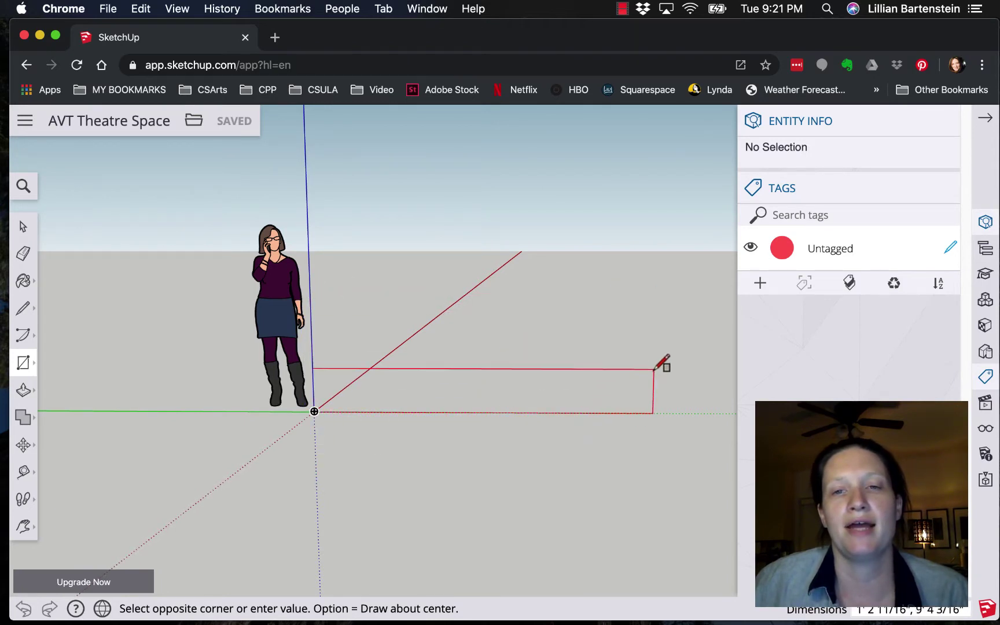
{"action": "scroll", "coordinate": [674, 358], "scroll_direction": "down", "scroll_amount": 3}
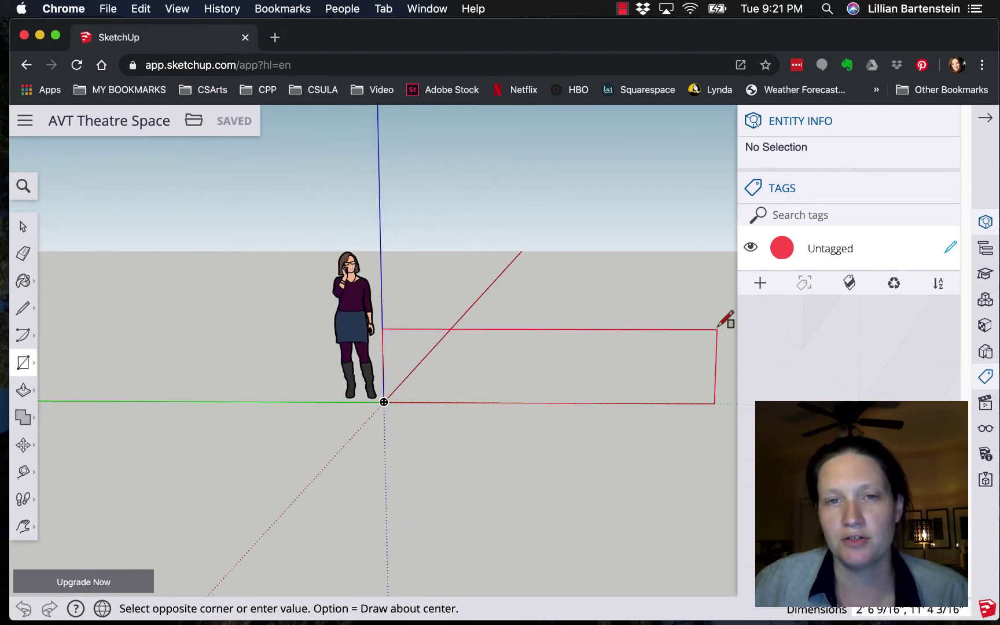
{"action": "left_click", "coordinate": [674, 316]}
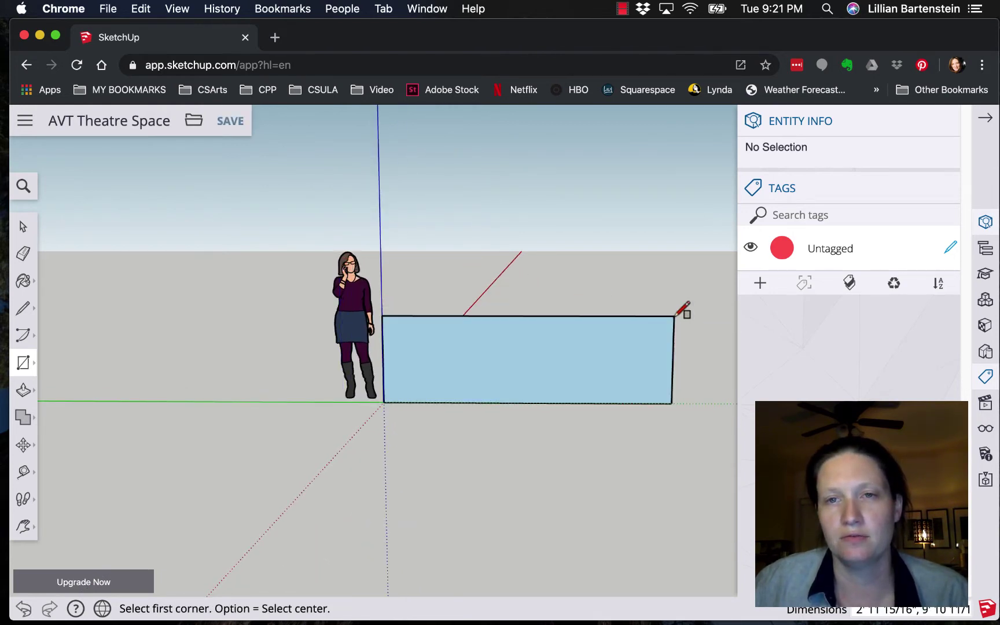
Step: Delete the upright rectangle's face and edges together with the scale figure, leaving only the axes
{"action": "left_click", "coordinate": [22, 538]}
{"action": "left_click", "coordinate": [61, 464]}
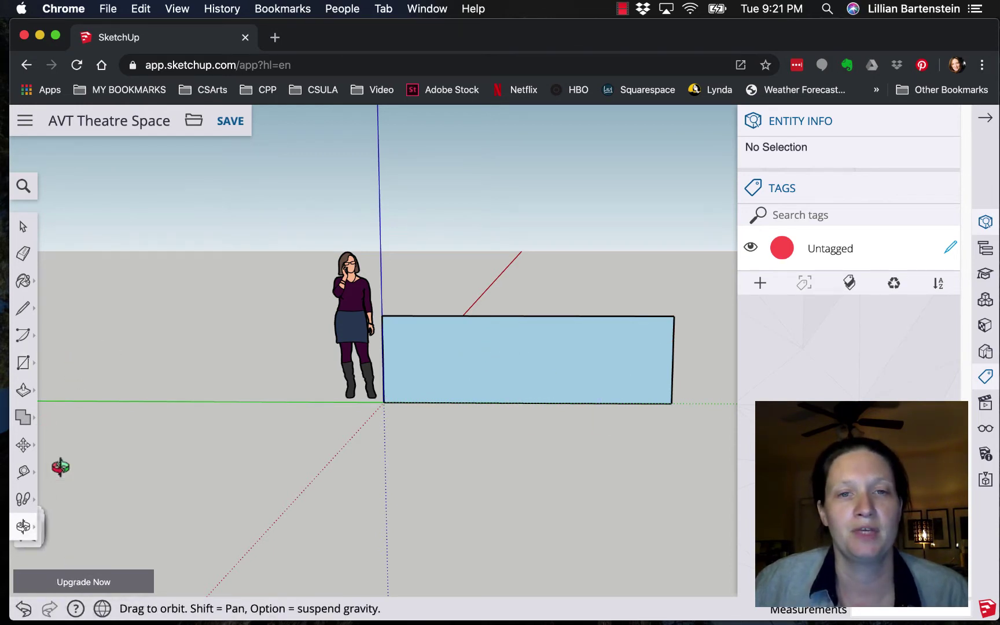
{"action": "left_click_drag", "start_coordinate": [411, 426], "coordinate": [234, 527]}
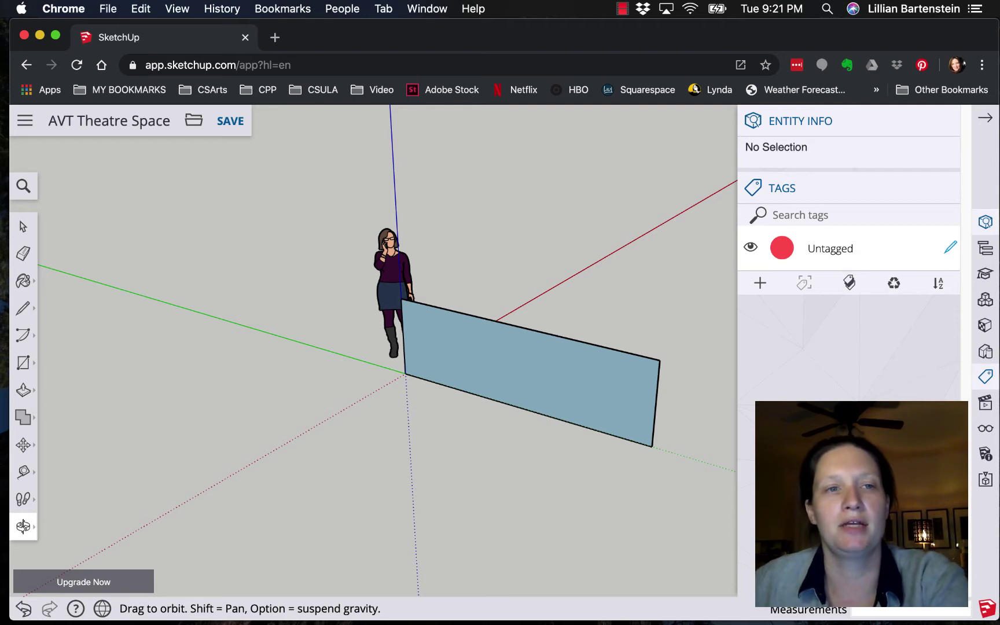
{"action": "left_click", "coordinate": [23, 226]}
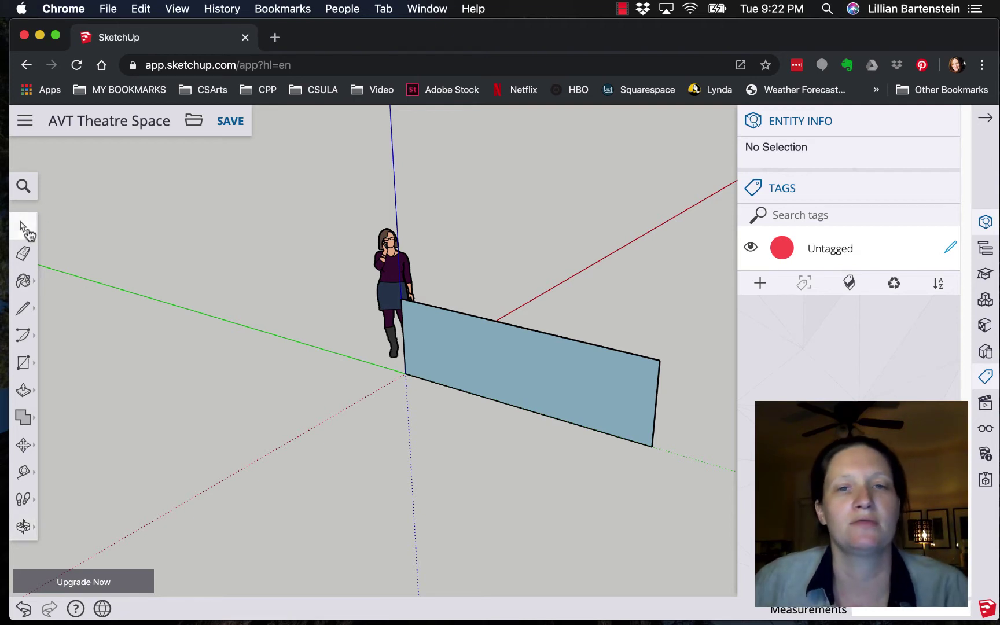
{"action": "left_click", "coordinate": [604, 367]}
{"action": "key", "text": "Delete"}
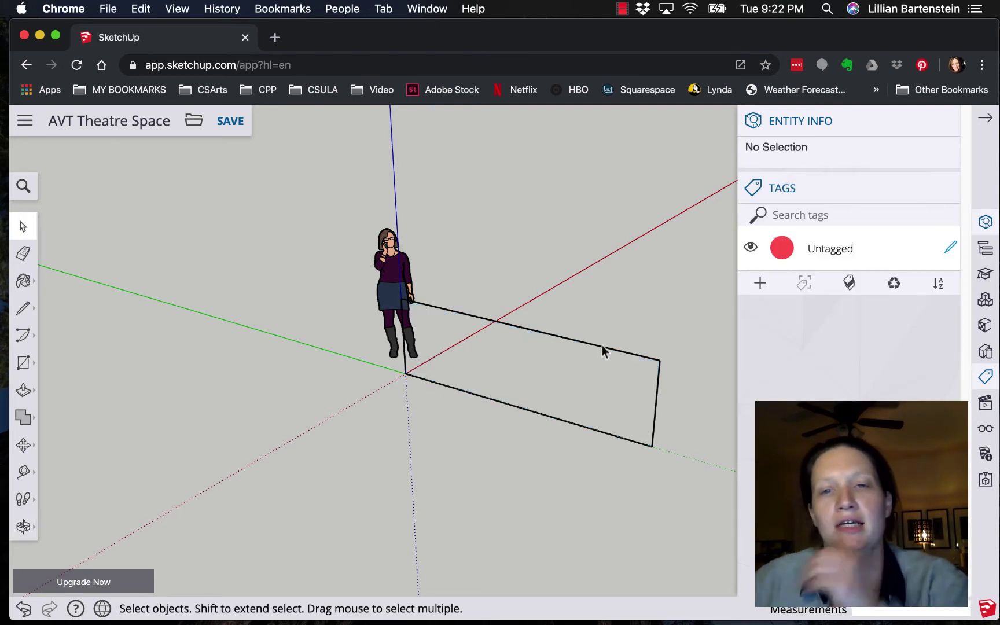
{"action": "left_click", "coordinate": [603, 350]}
{"action": "key", "text": "Delete"}
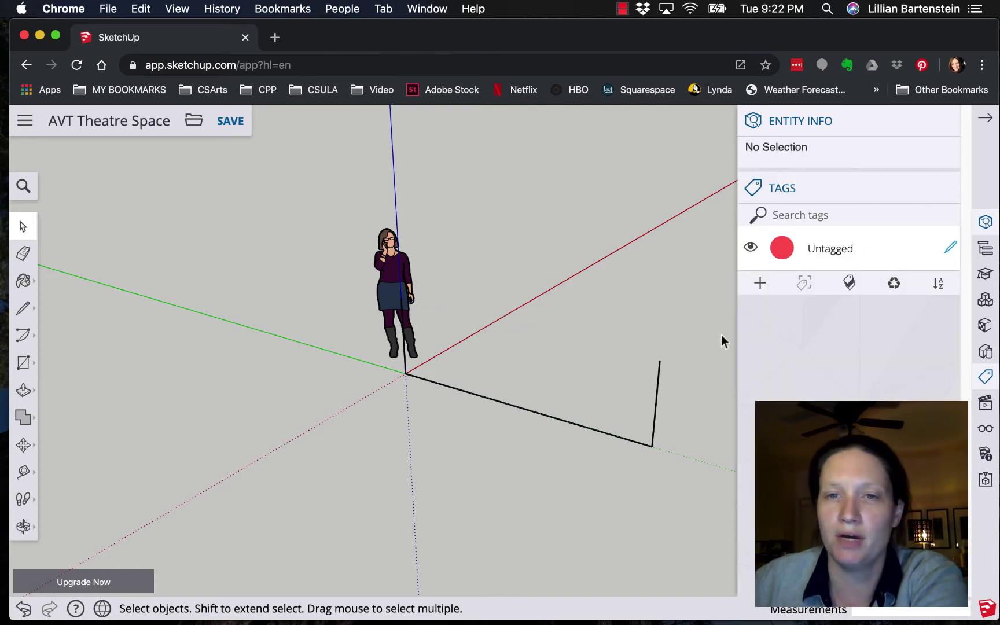
{"action": "left_click_drag", "start_coordinate": [449, 517], "coordinate": [388, 425]}
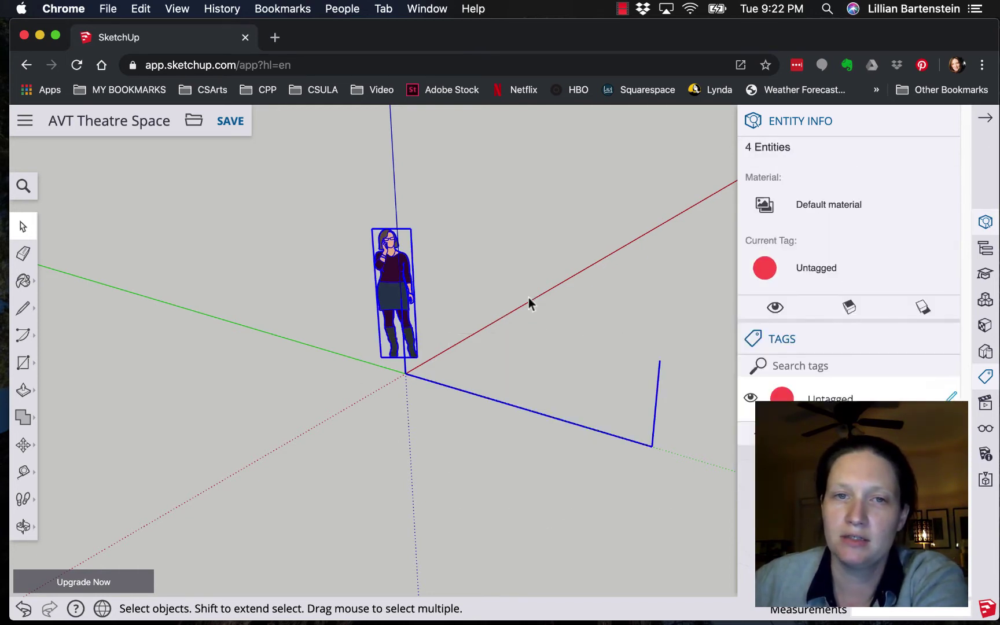
{"action": "key", "text": "Delete"}
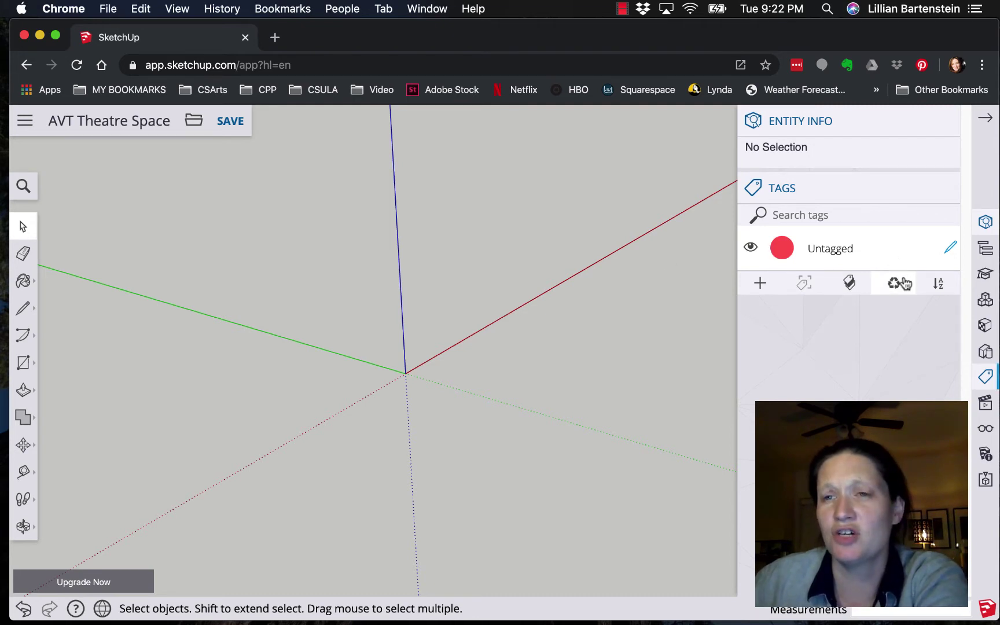
Step: Display Views and set the camera to the standard top view
{"action": "left_click", "coordinate": [985, 402]}
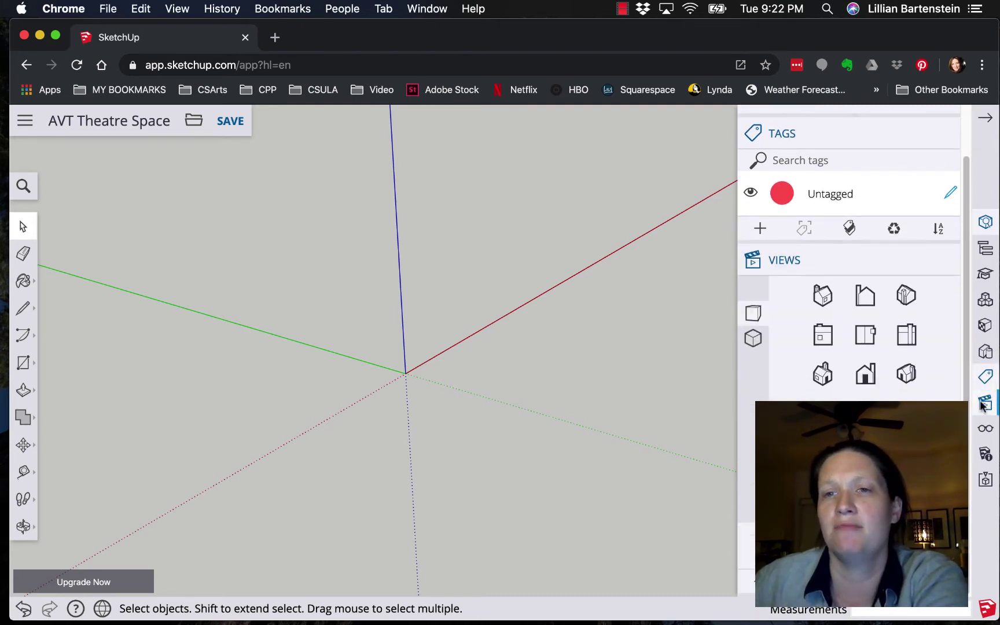
{"action": "left_click", "coordinate": [865, 337]}
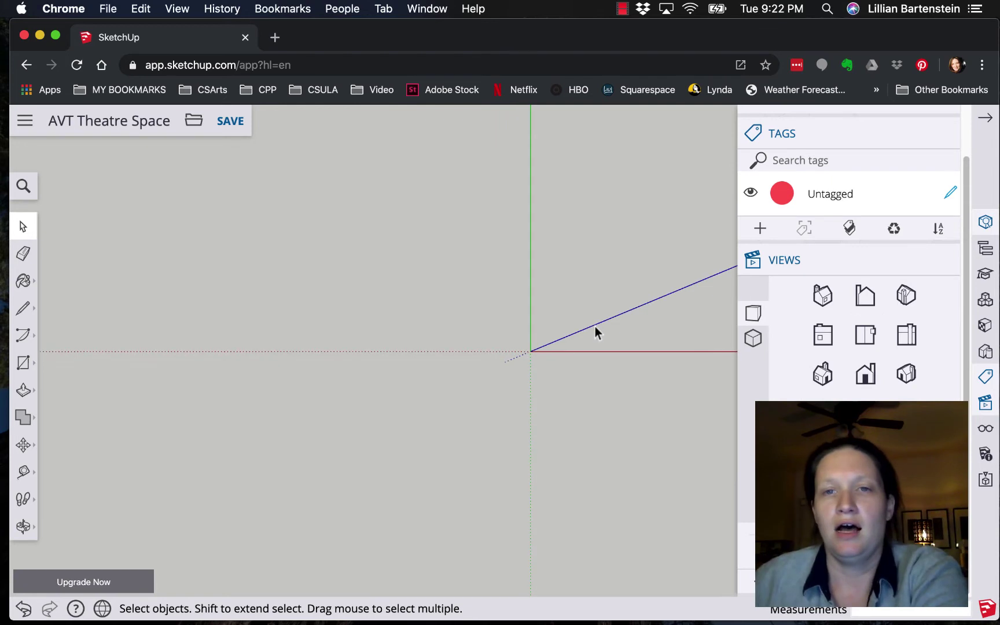
{"action": "middle_click_drag", "start_coordinate": [583, 267], "coordinate": [428, 276]}
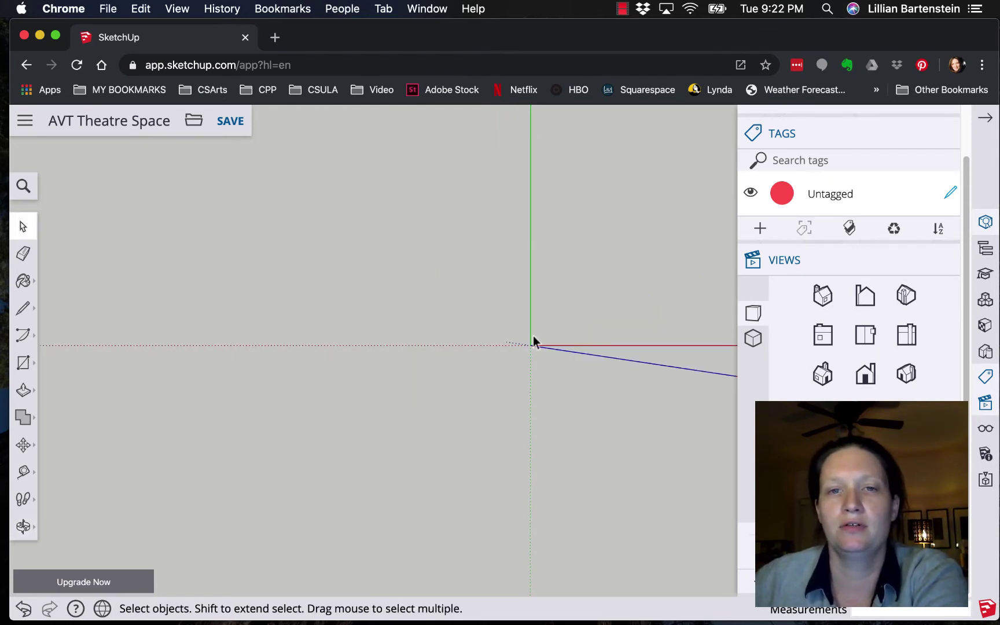
{"action": "left_click", "coordinate": [865, 336]}
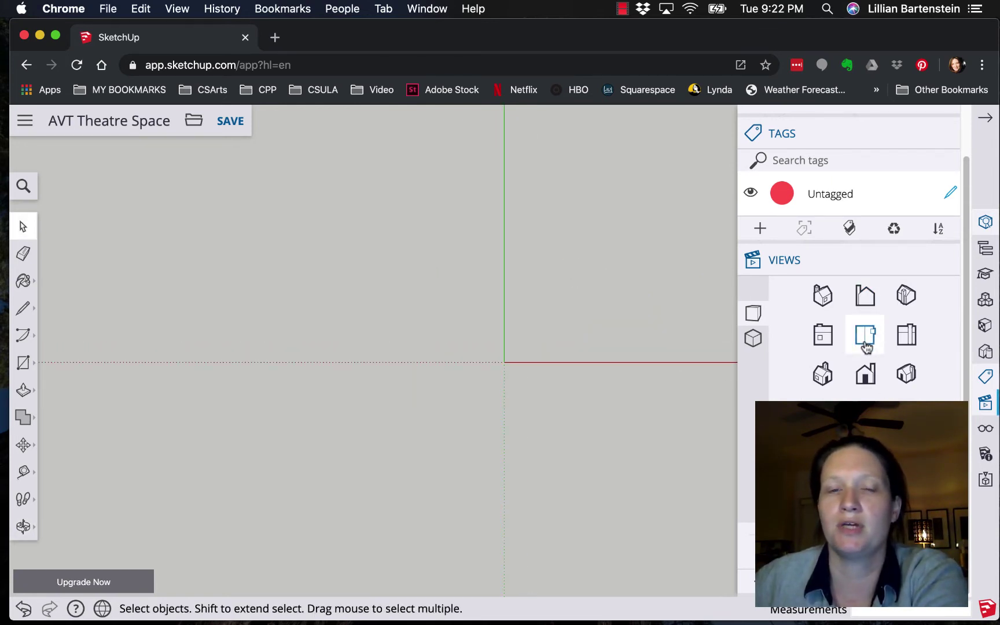
Step: Draw the floor rectangle from the origin, 18' 1 1/8" along the red axis and 36' along the green axis
{"action": "left_click", "coordinate": [26, 363]}
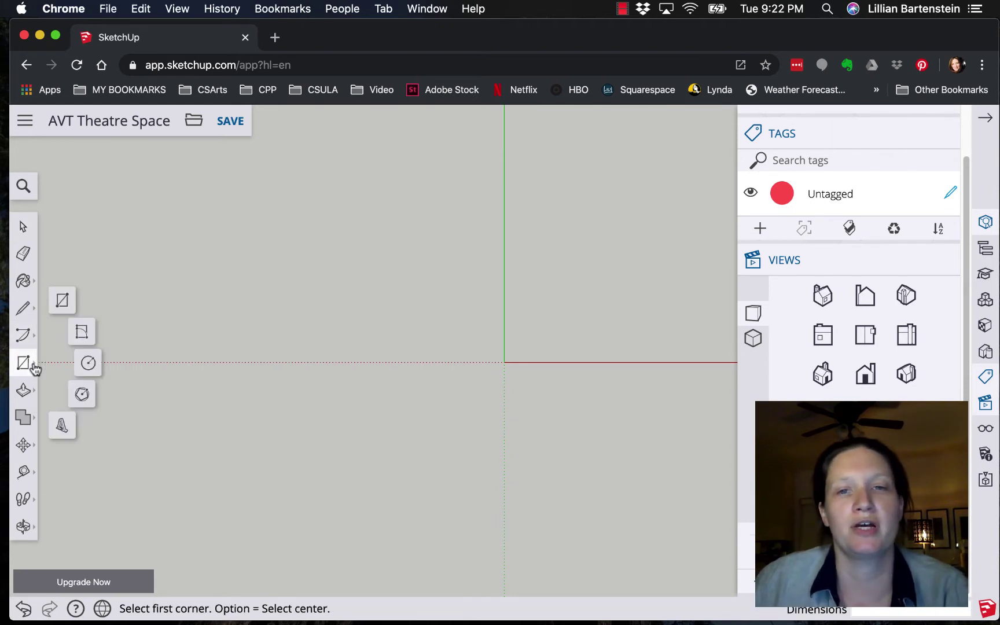
{"action": "left_click", "coordinate": [505, 362]}
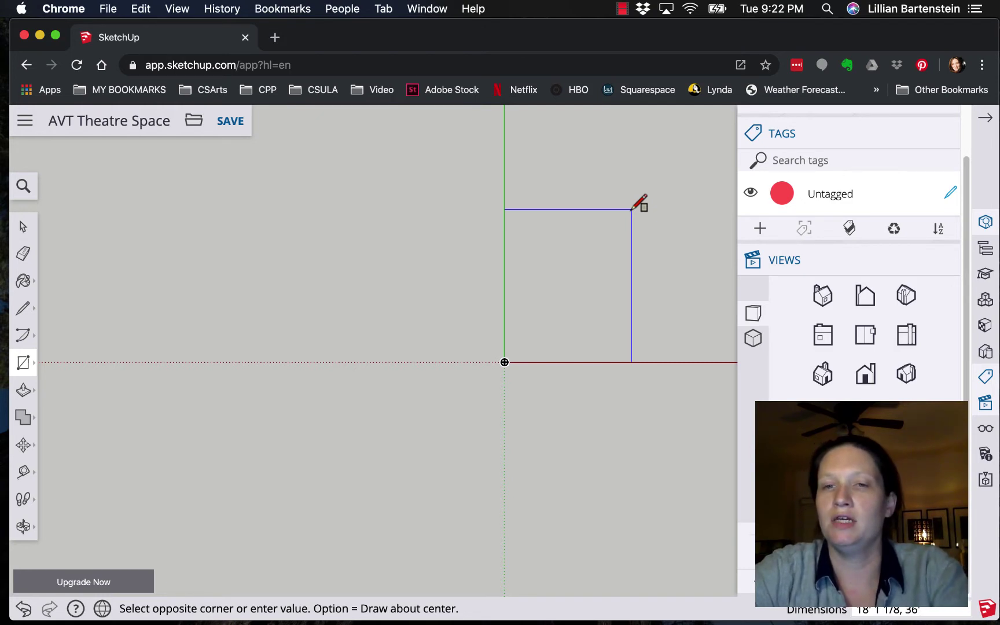
{"action": "key", "text": "Return"}
Step: Draw an adjoining rectangle, 18' 1/8" by 4' 8 1/4", outward from the floor's far corner on the green axis, with its long side on that axis
{"action": "middle_click_drag", "start_coordinate": [511, 182], "coordinate": [612, 224]}
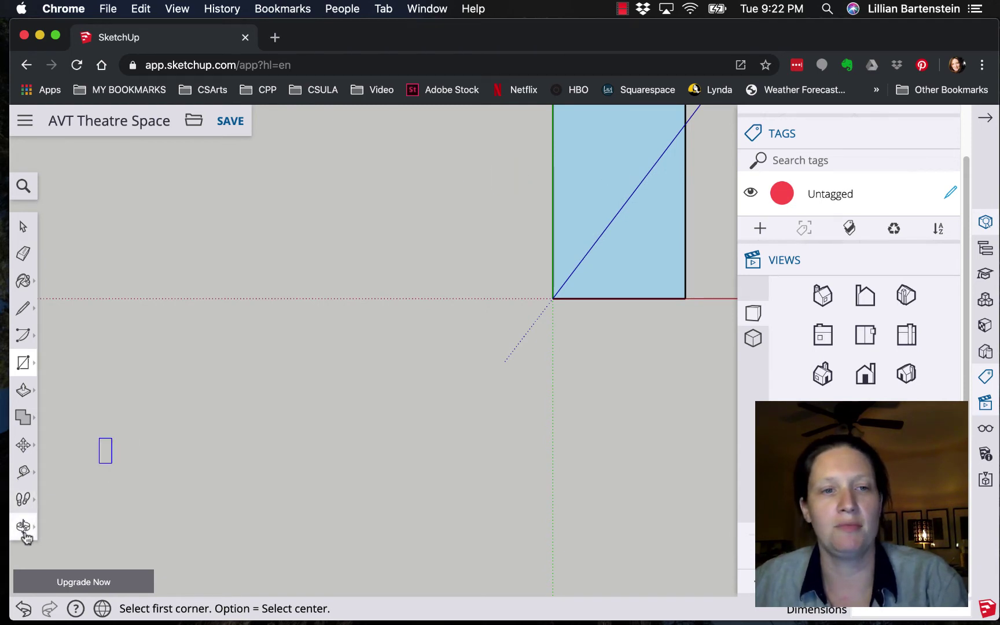
{"action": "left_click", "coordinate": [23, 527]}
{"action": "left_click", "coordinate": [78, 493]}
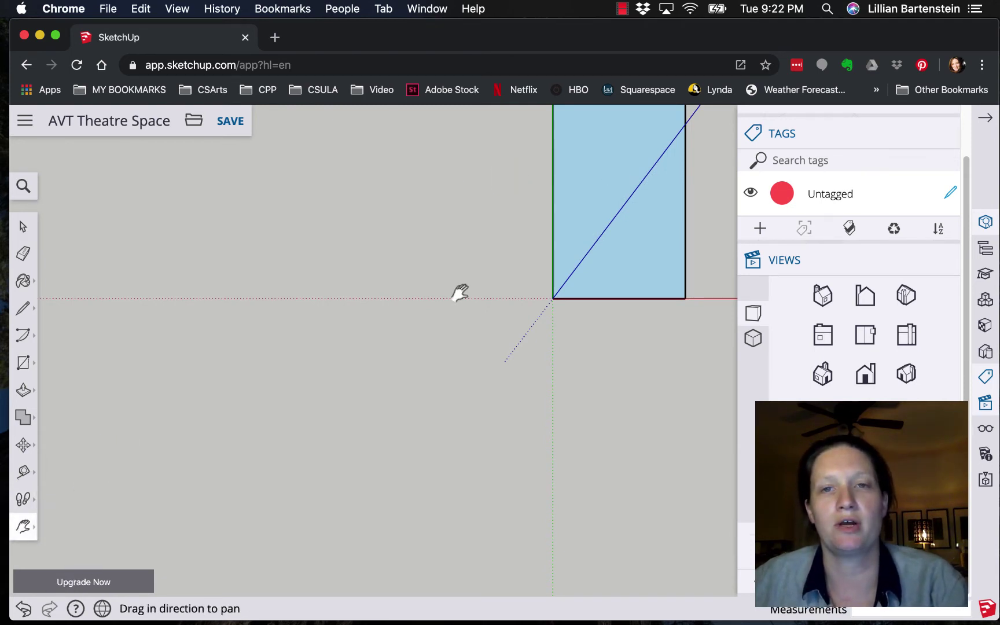
{"action": "left_click_drag", "start_coordinate": [491, 249], "coordinate": [357, 469]}
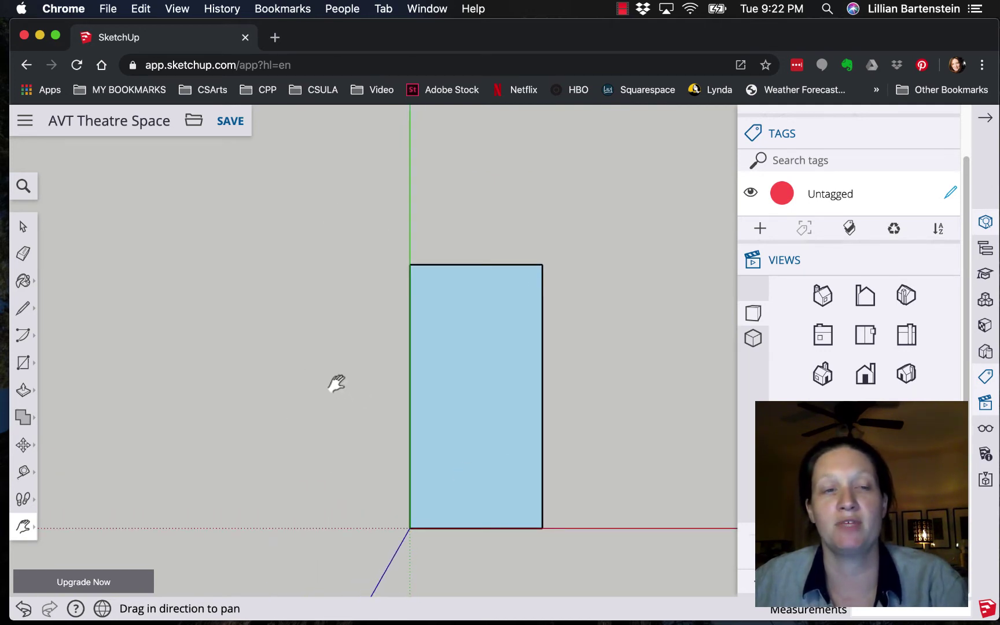
{"action": "left_click", "coordinate": [23, 362]}
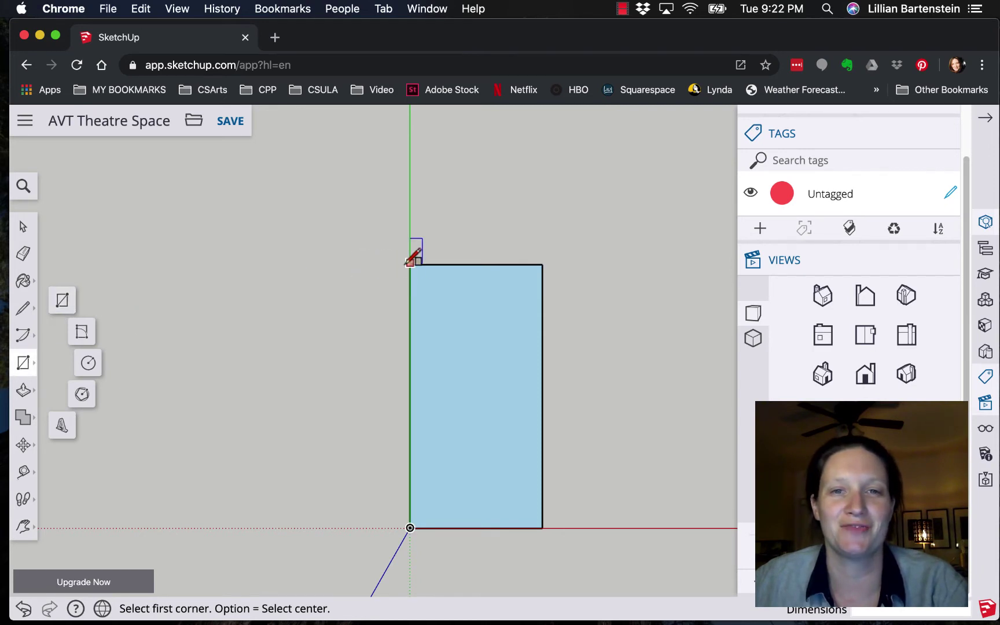
{"action": "left_click", "coordinate": [409, 264]}
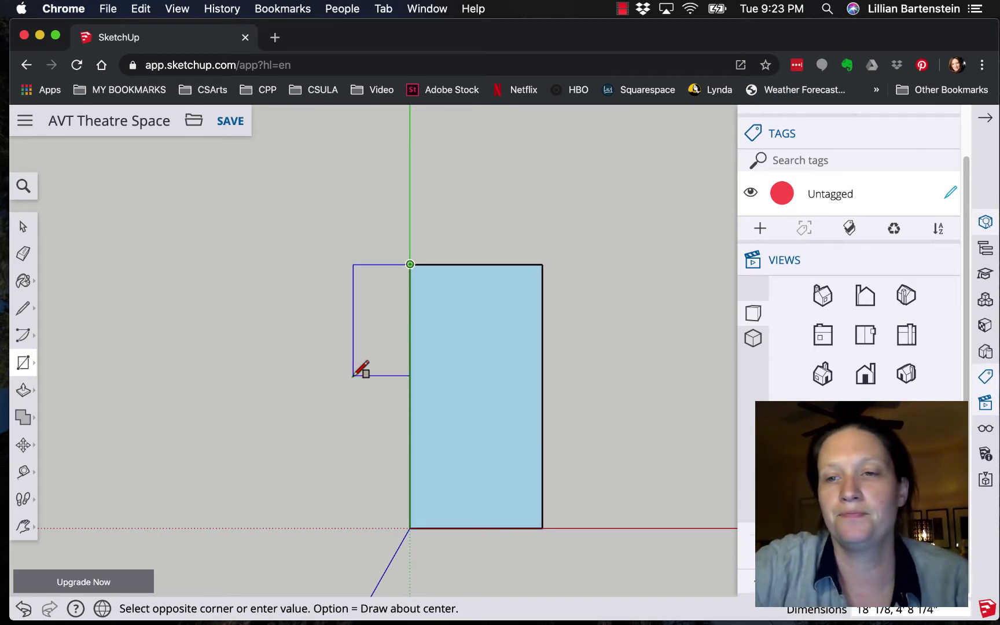
{"action": "key", "text": "Return"}
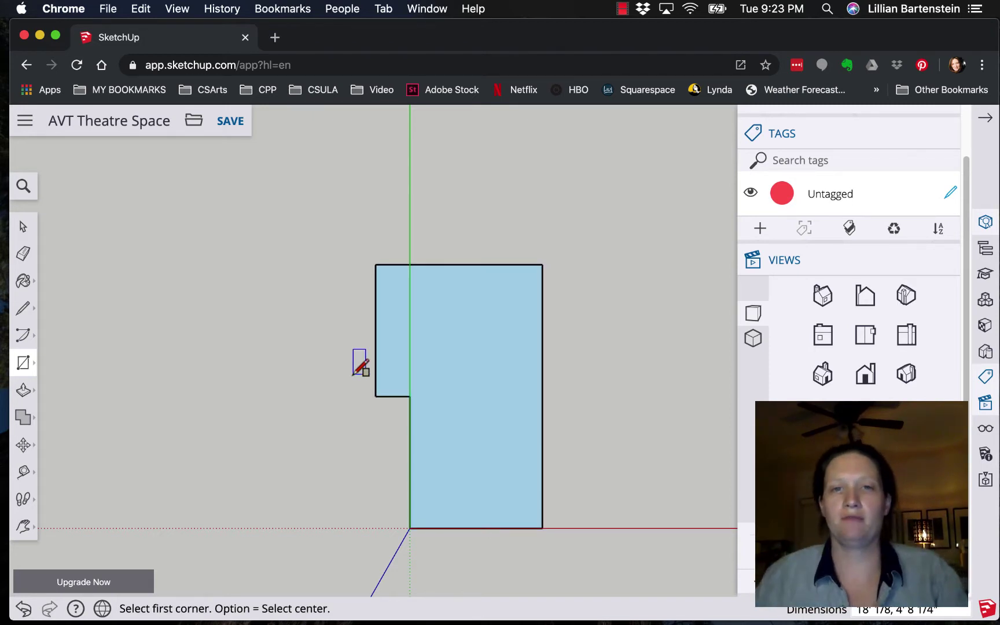
Step: Inspect how the two adjoining floor rectangles are divided by selecting each face in turn
{"action": "left_click", "coordinate": [23, 228]}
{"action": "left_click_drag", "start_coordinate": [445, 405], "coordinate": [377, 399]}
{"action": "left_click", "coordinate": [388, 346]}
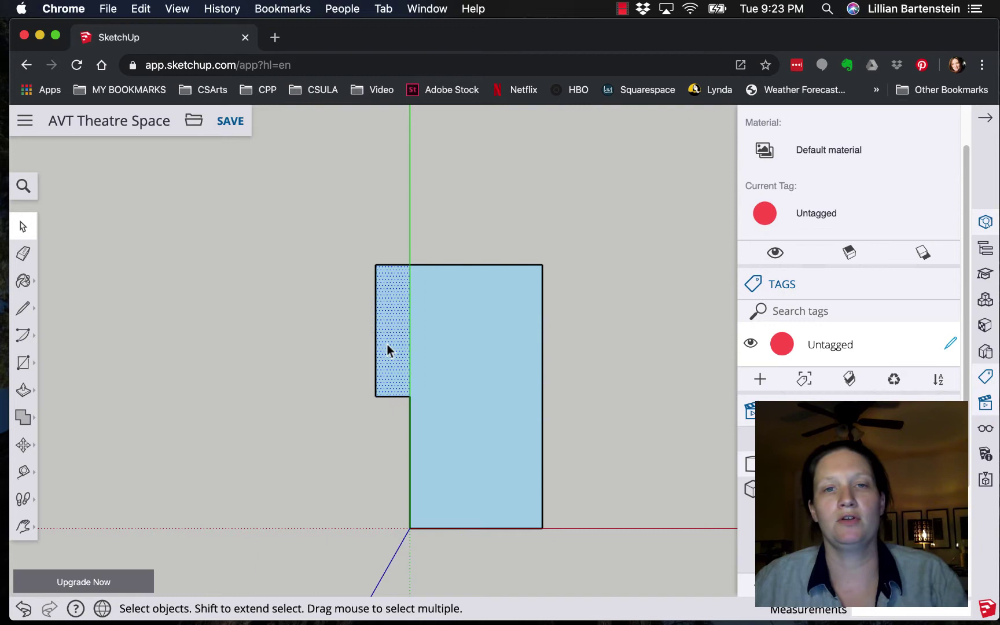
{"action": "left_click", "coordinate": [446, 340]}
{"action": "scroll", "coordinate": [410, 350], "scroll_direction": "up", "scroll_amount": 5}
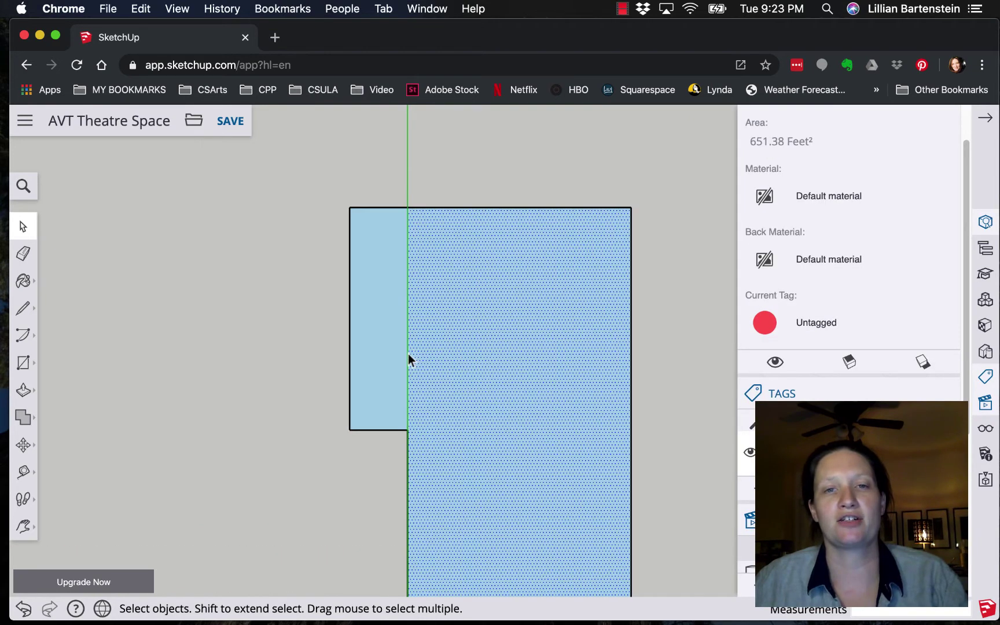
{"action": "scroll", "coordinate": [347, 450], "scroll_direction": "down", "scroll_amount": 6}
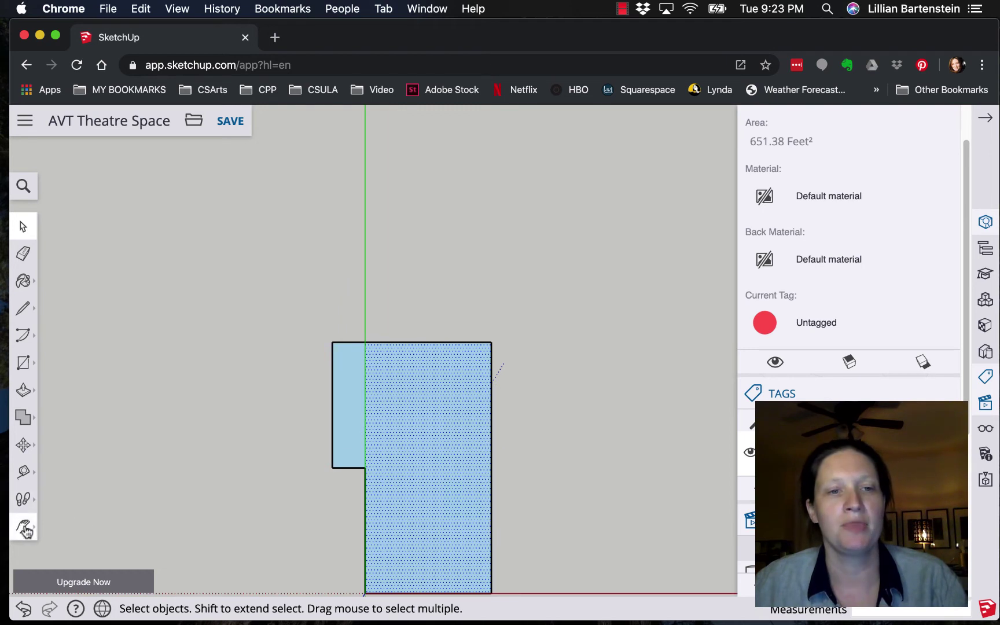
{"action": "key", "text": "Escape"}
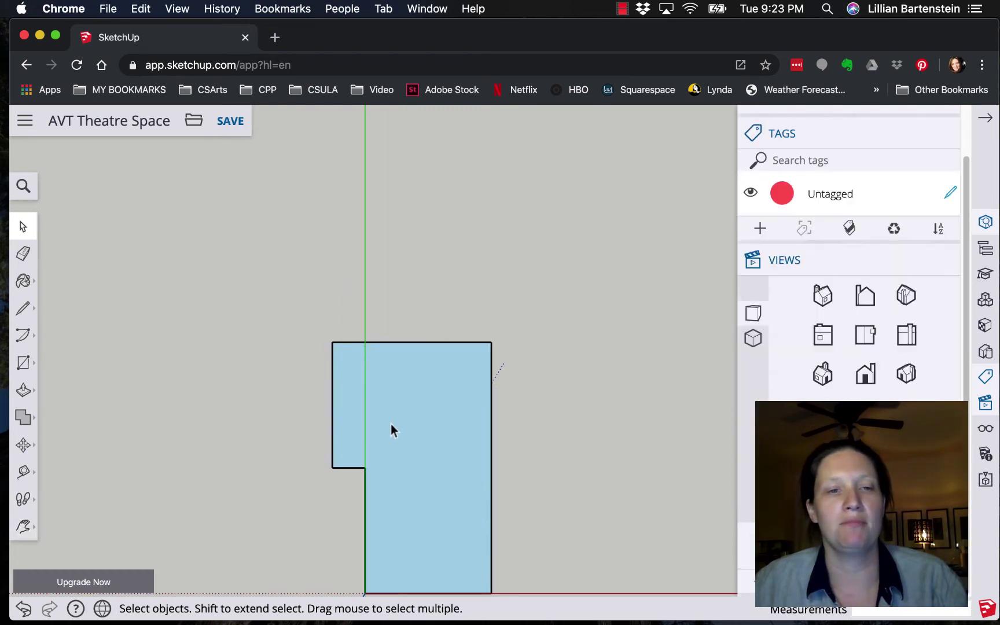
Step: Delete the shared edge between the two floor rectangles and select the merged face
{"action": "key", "text": "h"}
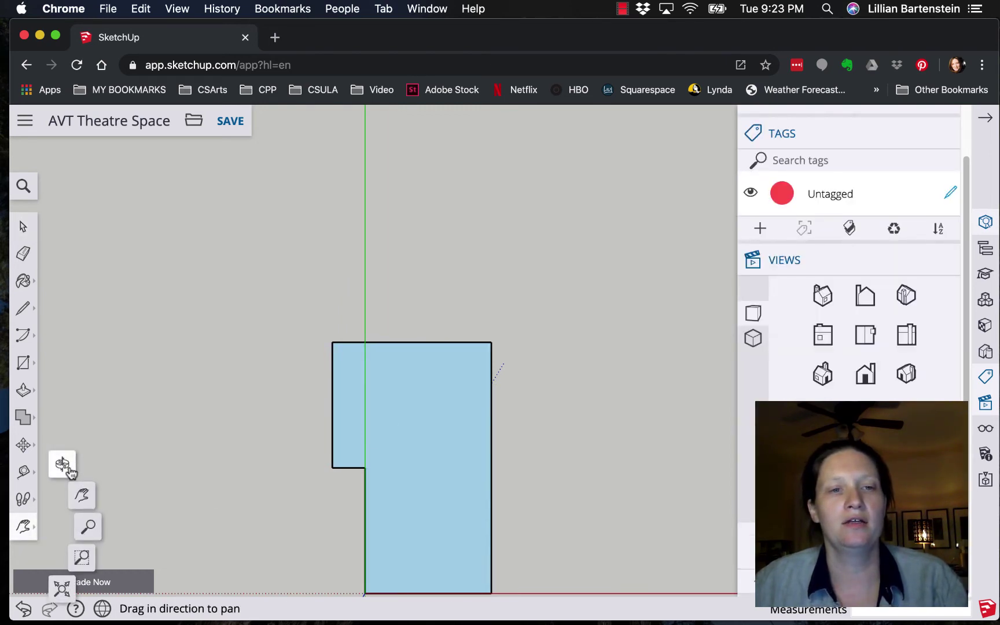
{"action": "left_click", "coordinate": [64, 466]}
{"action": "left_click_drag", "start_coordinate": [320, 511], "coordinate": [179, 232]}
{"action": "left_click_drag", "start_coordinate": [196, 487], "coordinate": [464, 392]}
{"action": "scroll", "coordinate": [413, 421], "scroll_direction": "up", "scroll_amount": 3}
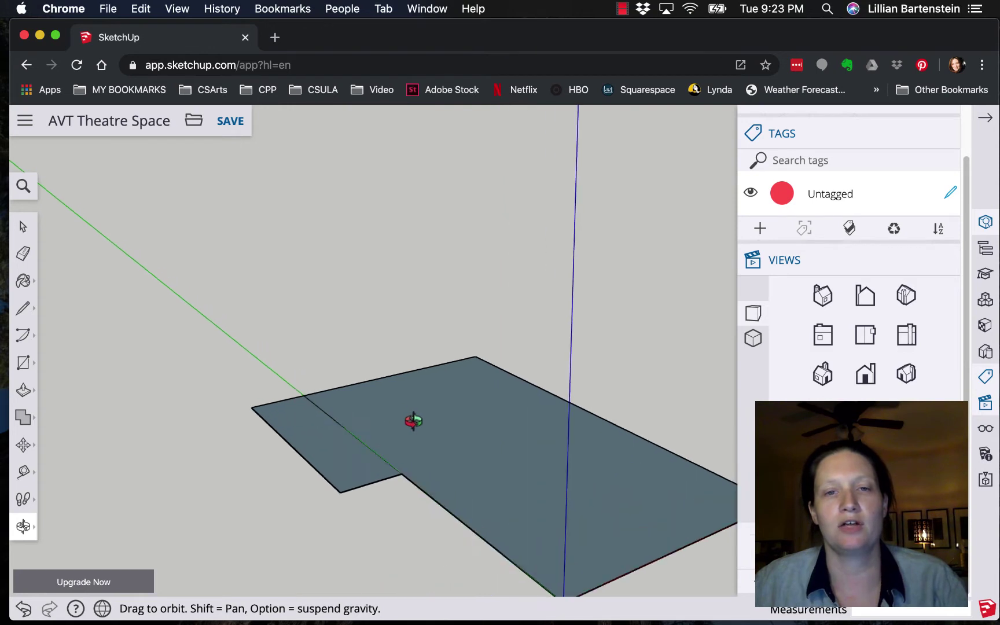
{"action": "scroll", "coordinate": [413, 420], "scroll_direction": "up", "scroll_amount": 1}
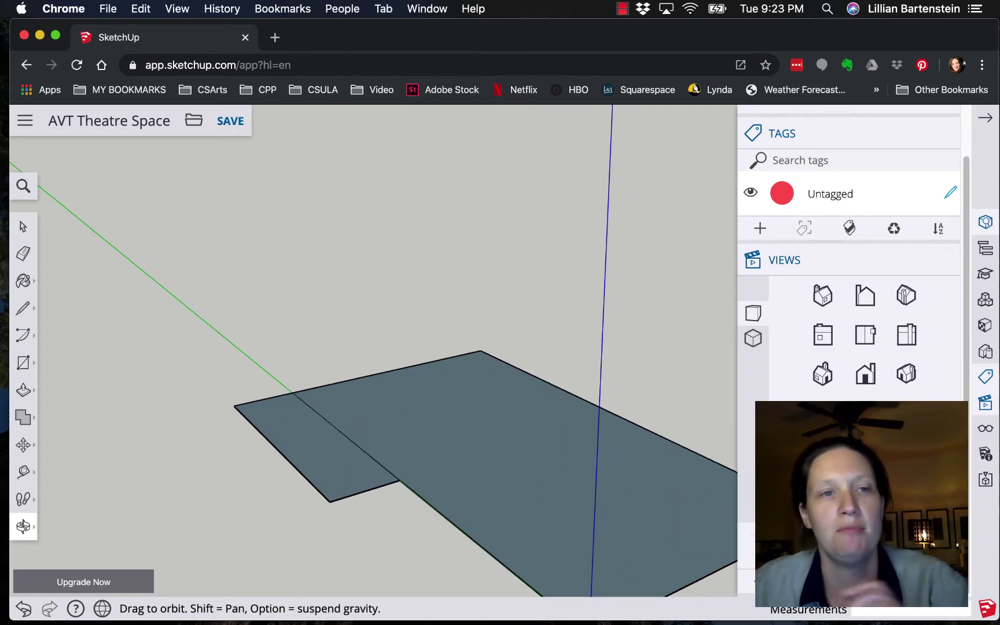
{"action": "left_click", "coordinate": [23, 227]}
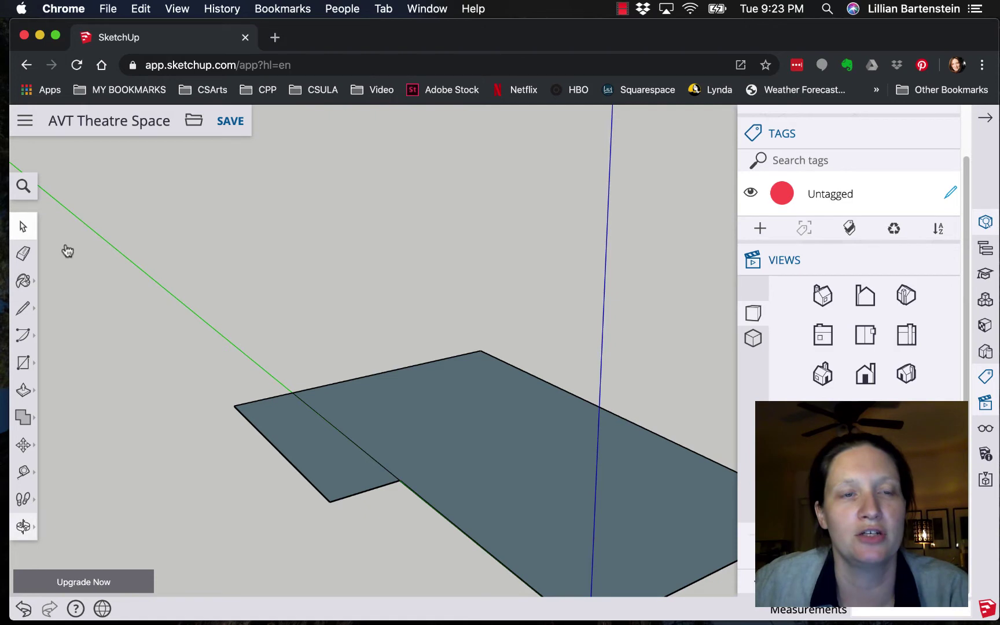
{"action": "left_click", "coordinate": [360, 452]}
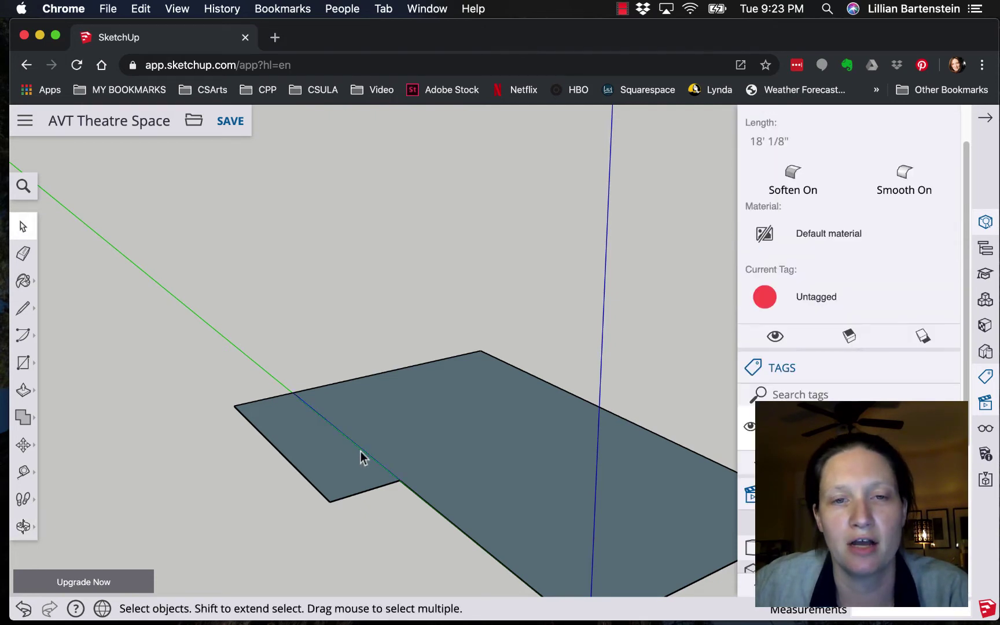
{"action": "key", "text": "Escape"}
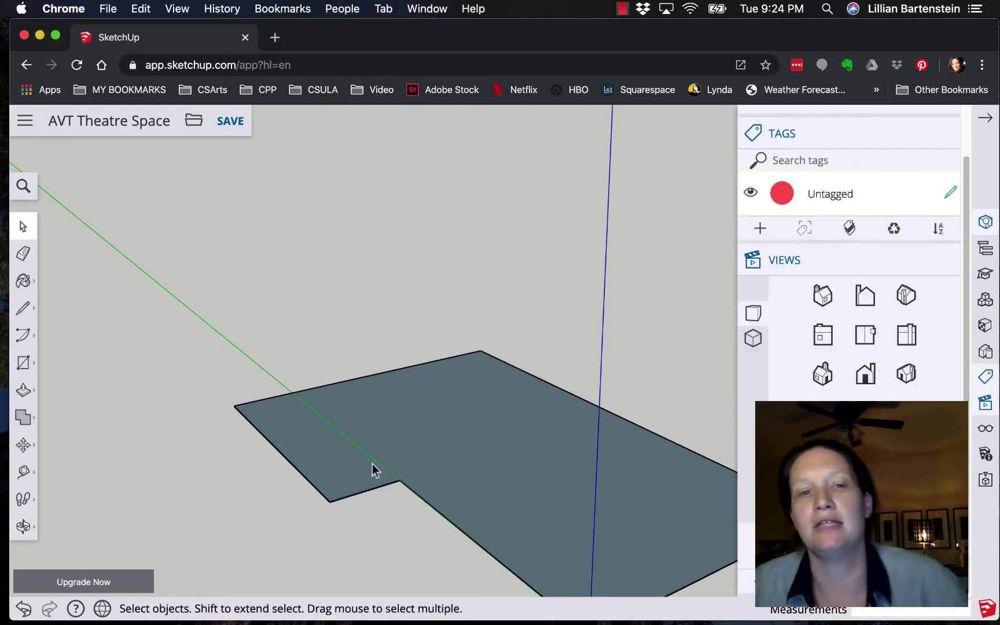
{"action": "left_click", "coordinate": [374, 407]}
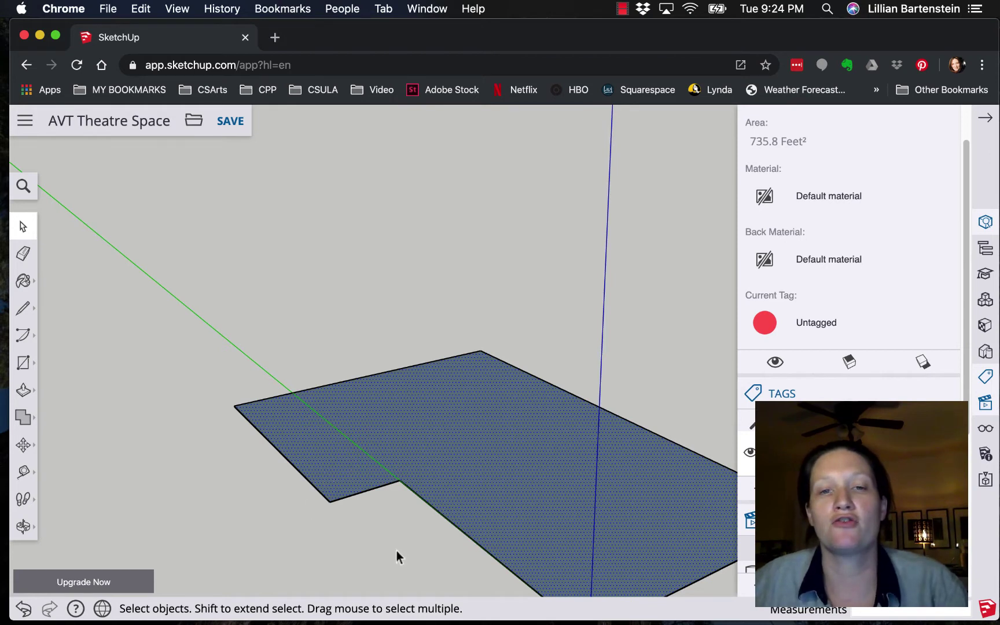
Step: Try offsetting the merged floor's outline outward and inward at -6", and undo back to before the shared edge was deleted
{"action": "middle_click_drag", "start_coordinate": [396, 551], "coordinate": [390, 537]}
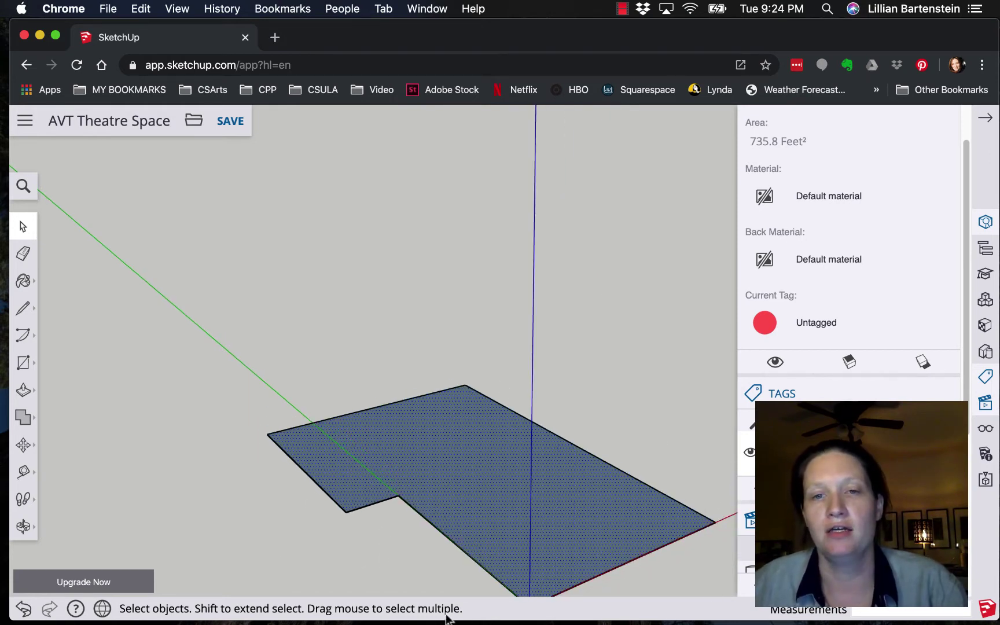
{"action": "middle_click_drag", "start_coordinate": [481, 562], "coordinate": [487, 429]}
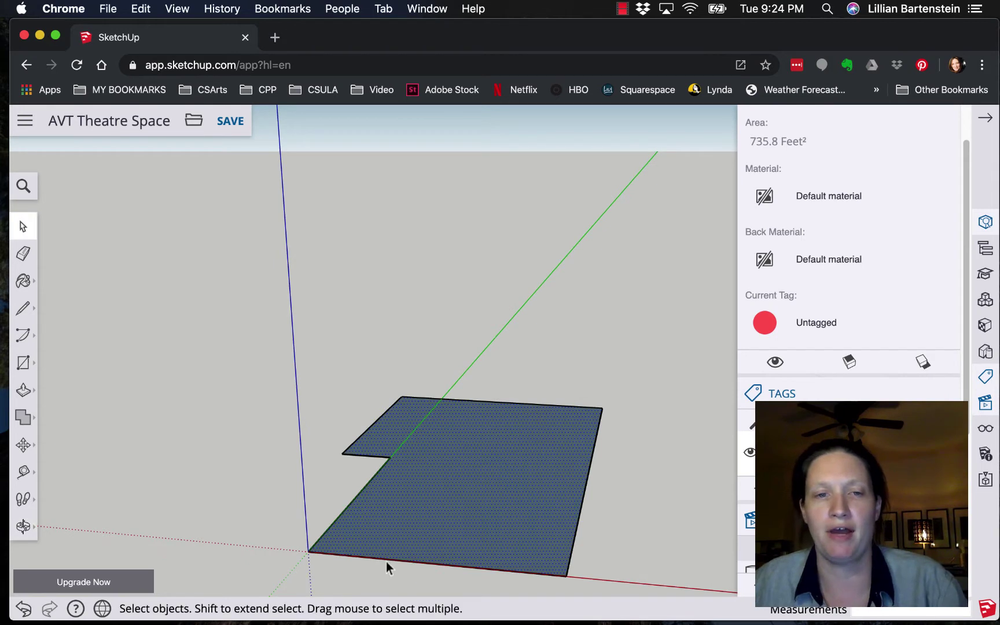
{"action": "middle_click_drag", "start_coordinate": [255, 526], "coordinate": [207, 531]}
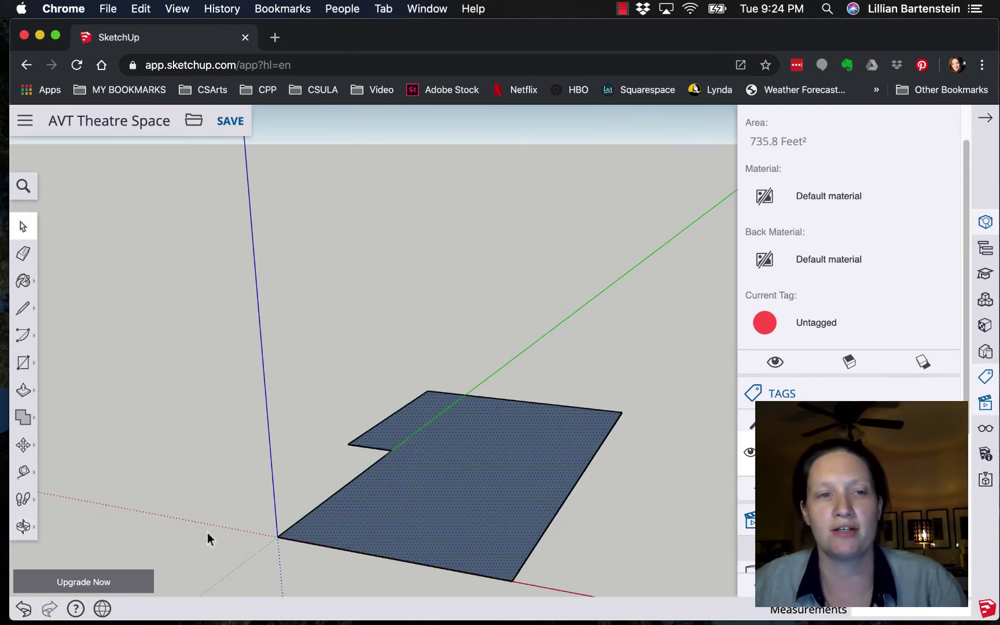
{"action": "left_click", "coordinate": [26, 391]}
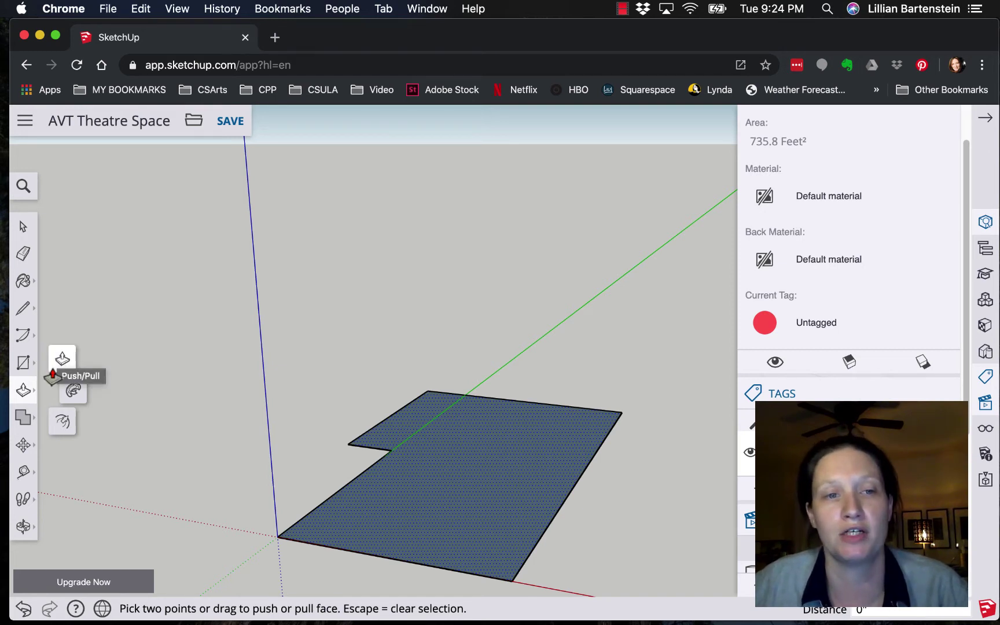
{"action": "left_click", "coordinate": [62, 423]}
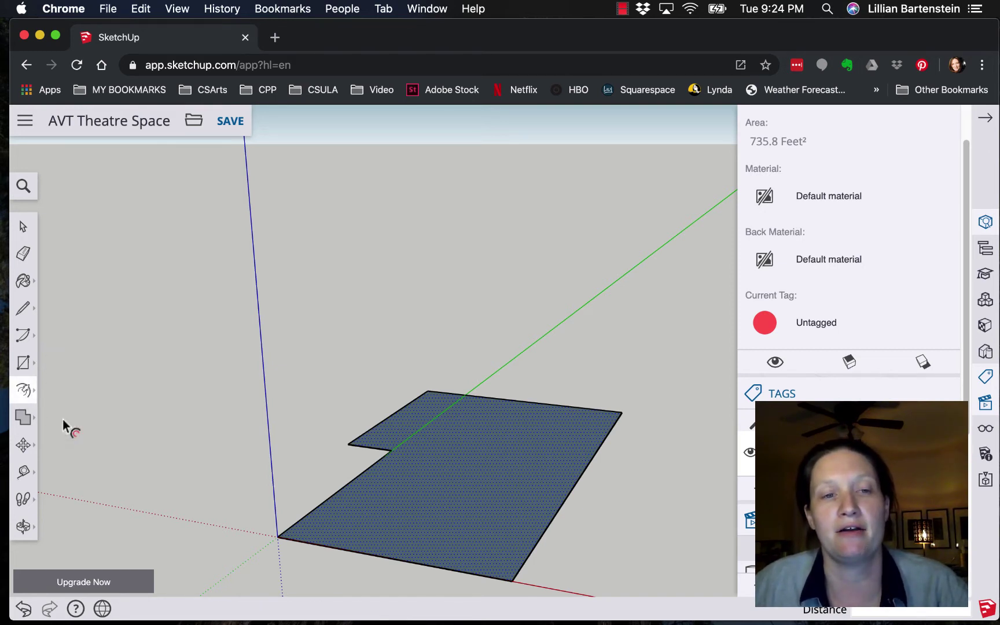
{"action": "left_click", "coordinate": [356, 474]}
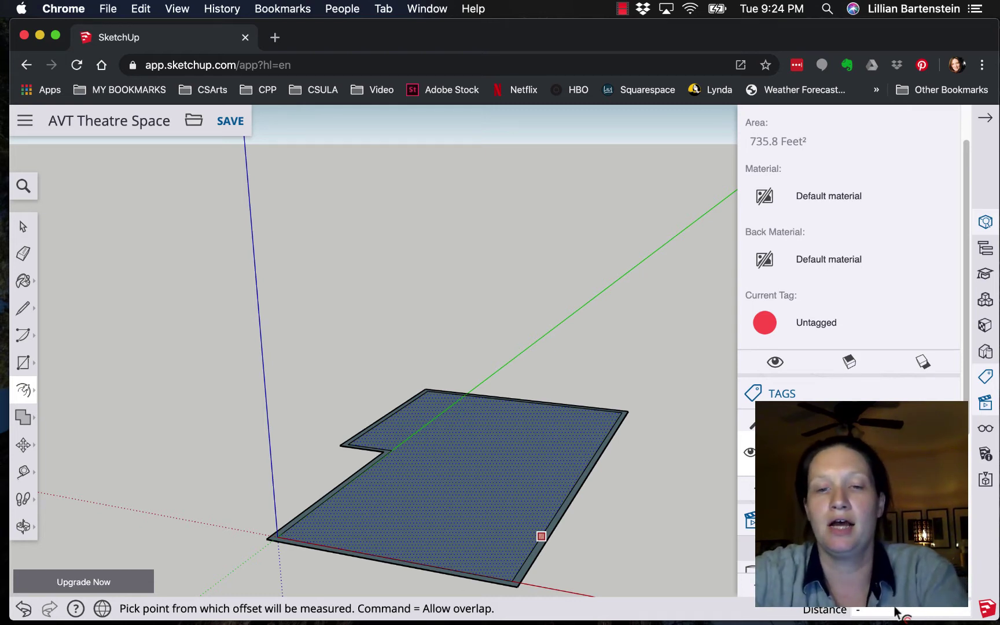
{"action": "key", "text": "Return"}
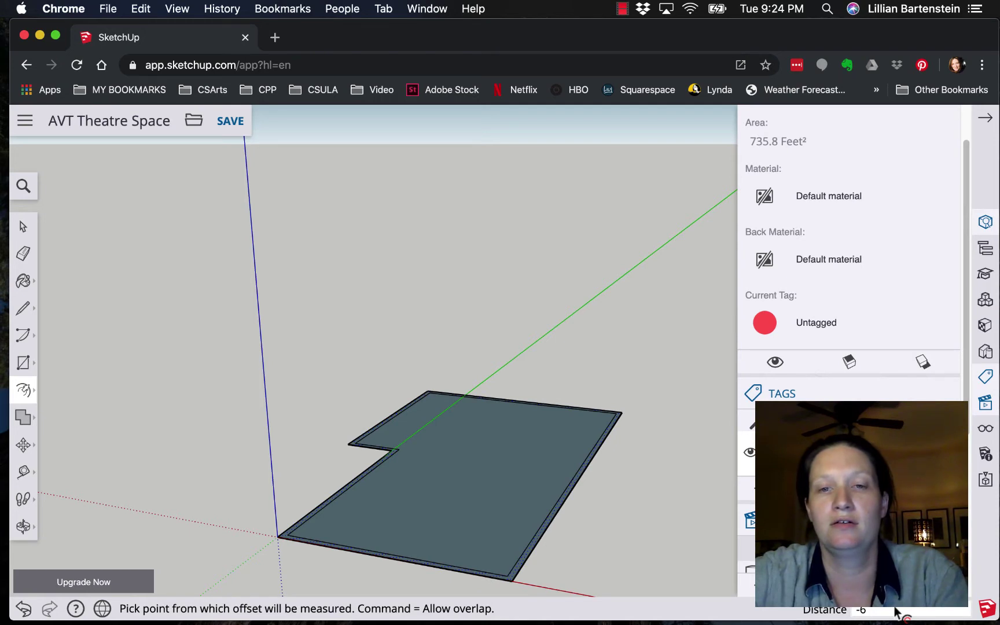
{"action": "key", "text": "super+z"}
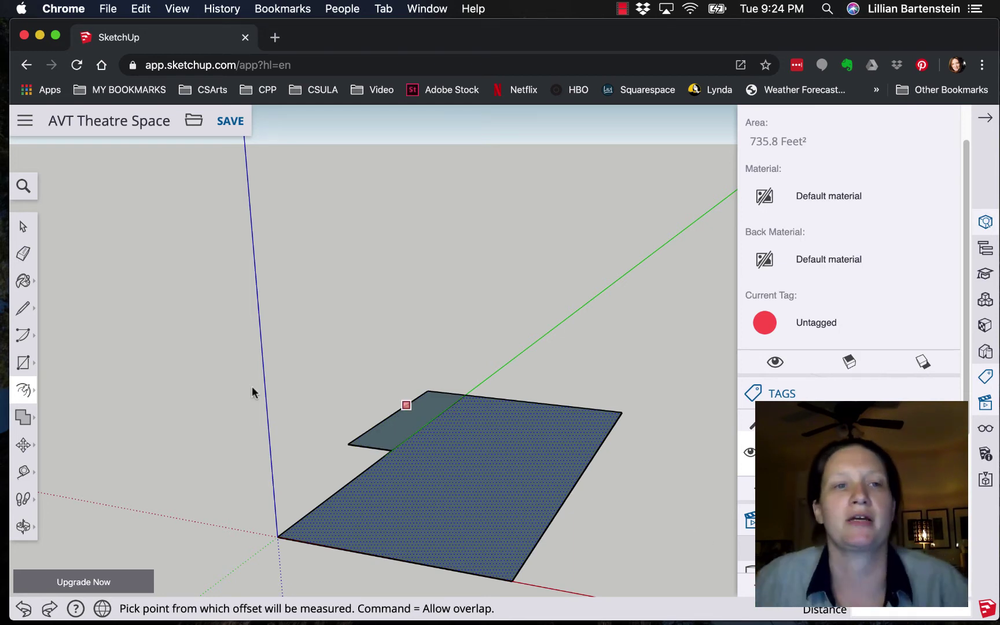
Step: Delete the edge dividing the small side rectangle from the main floor rectangle
{"action": "left_click", "coordinate": [23, 224]}
{"action": "left_click", "coordinate": [429, 422]}
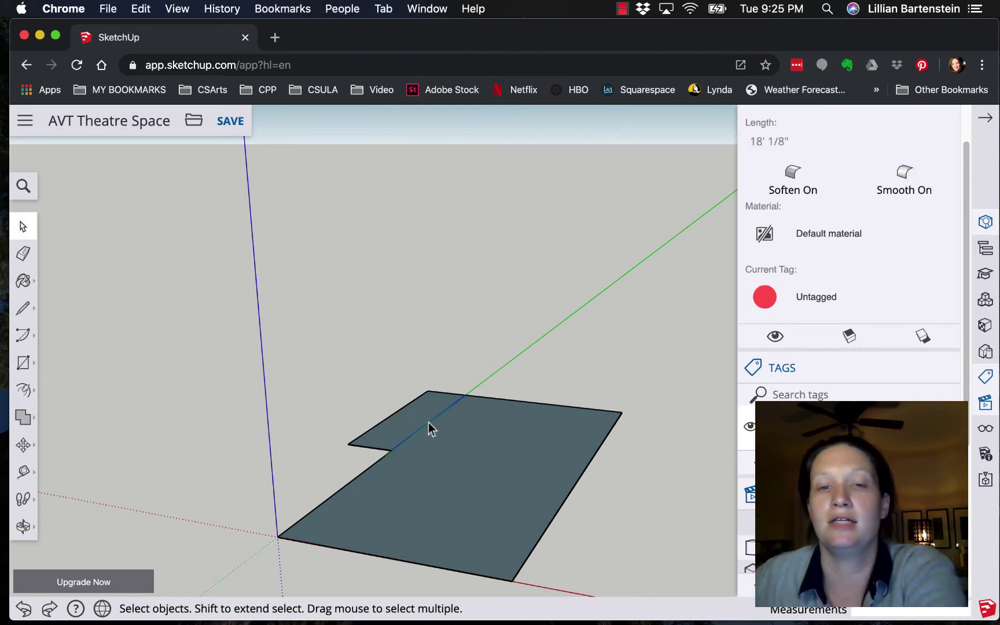
Step: Offset the merged floor face's outline outward by 6" with the Offset tool and clear the selection
{"action": "left_click", "coordinate": [27, 391]}
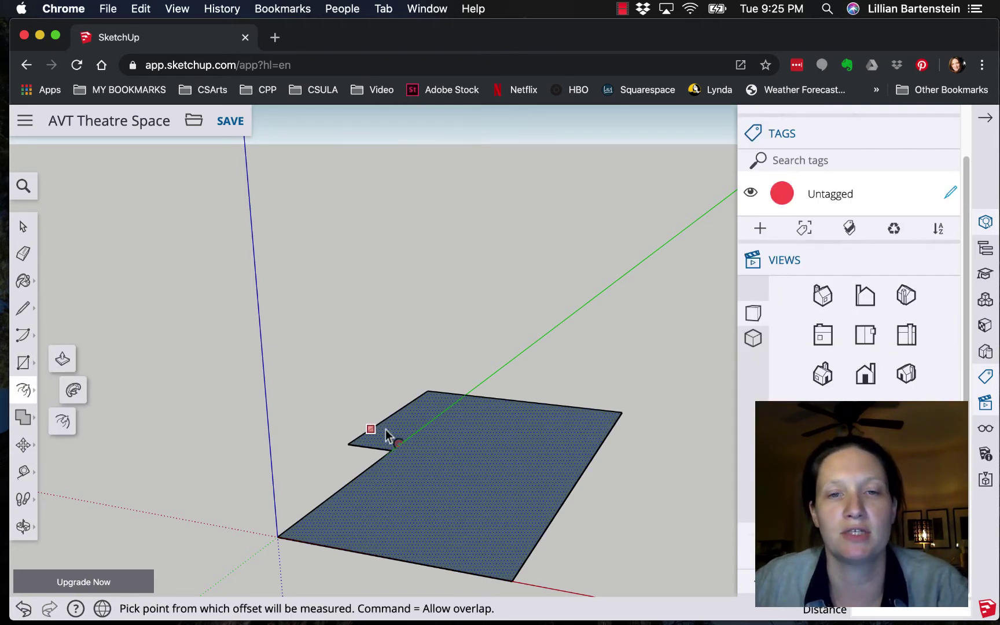
{"action": "key", "text": "Escape"}
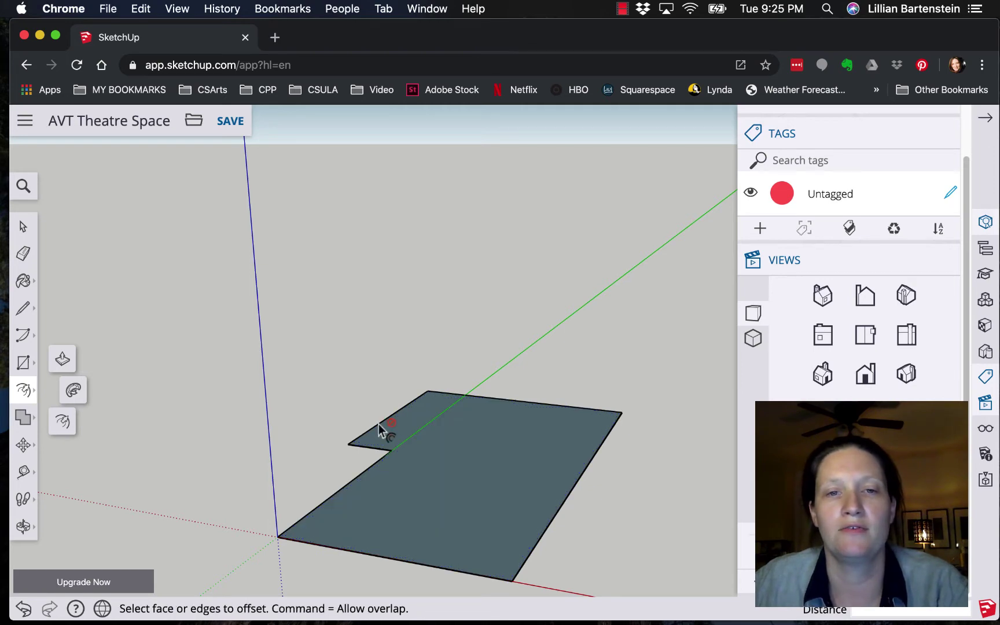
{"action": "left_click", "coordinate": [381, 429]}
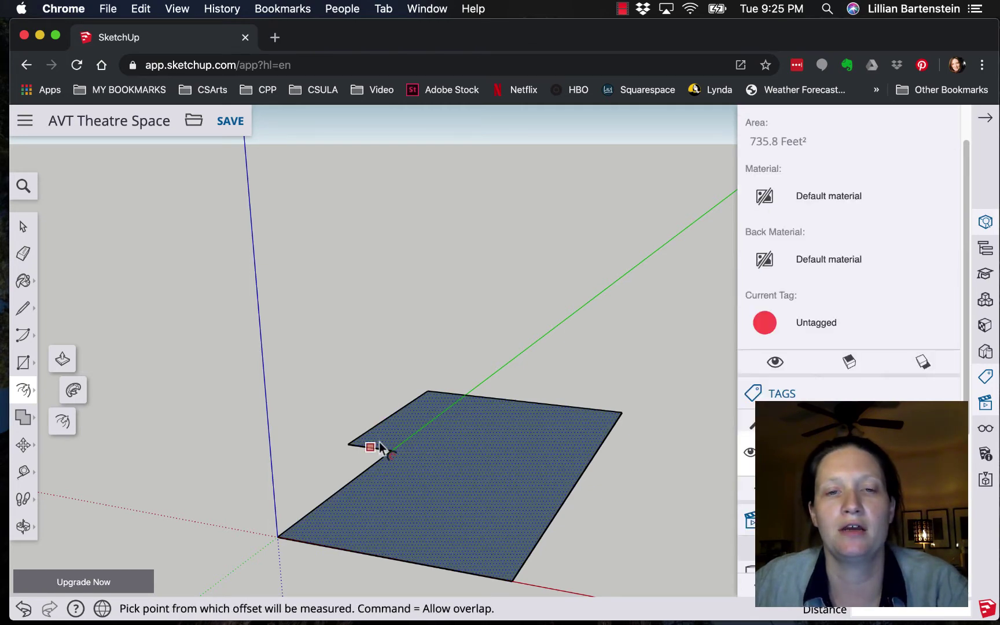
{"action": "left_click", "coordinate": [369, 447]}
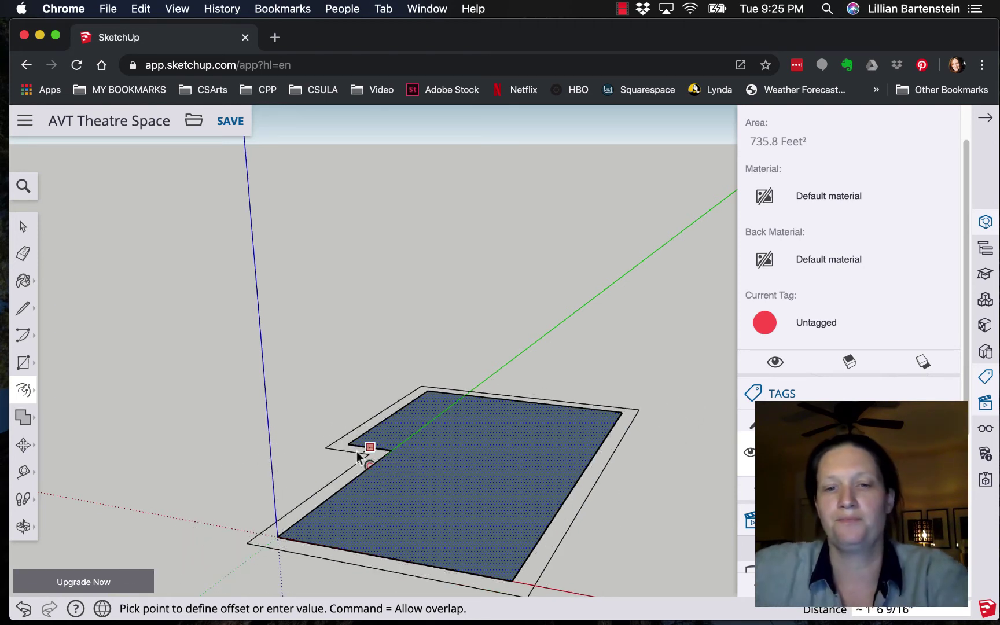
{"action": "type", "text": "6"}
{"action": "key", "text": "Return"}
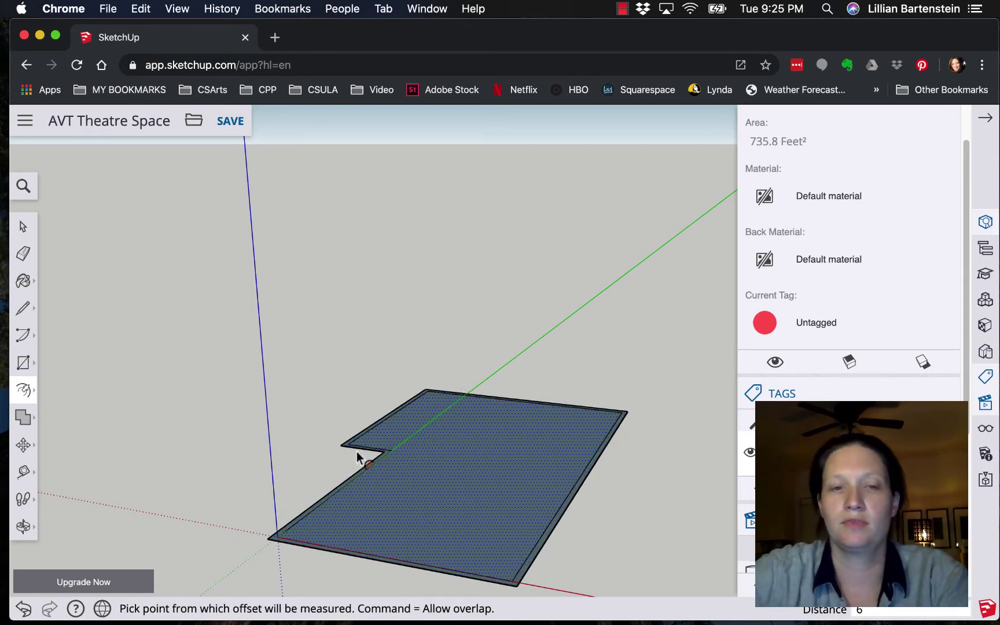
{"action": "key", "text": "Escape"}
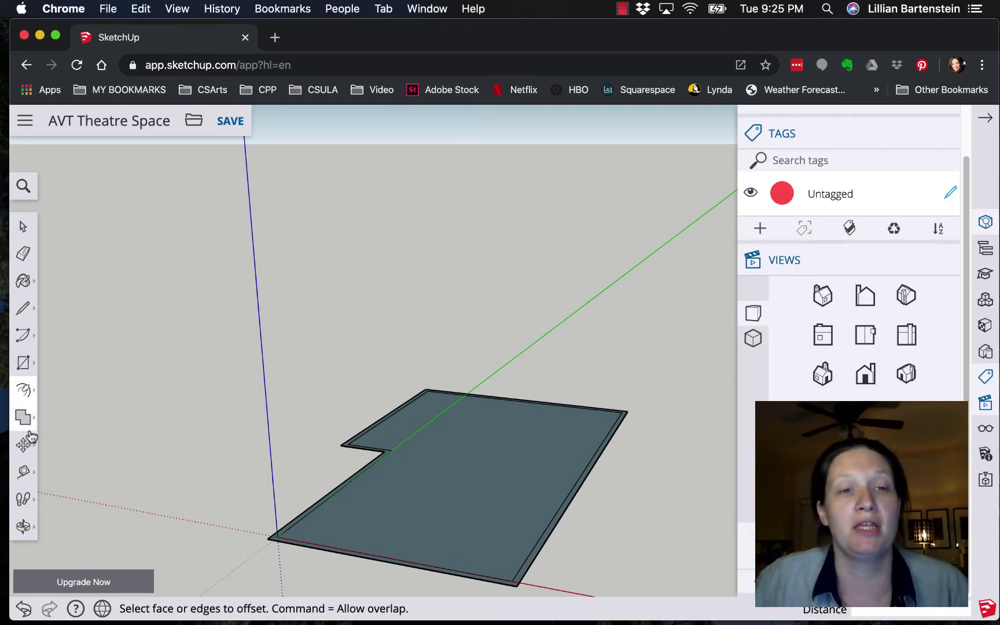
{"action": "scroll", "coordinate": [57, 468], "scroll_direction": "up", "scroll_amount": 2}
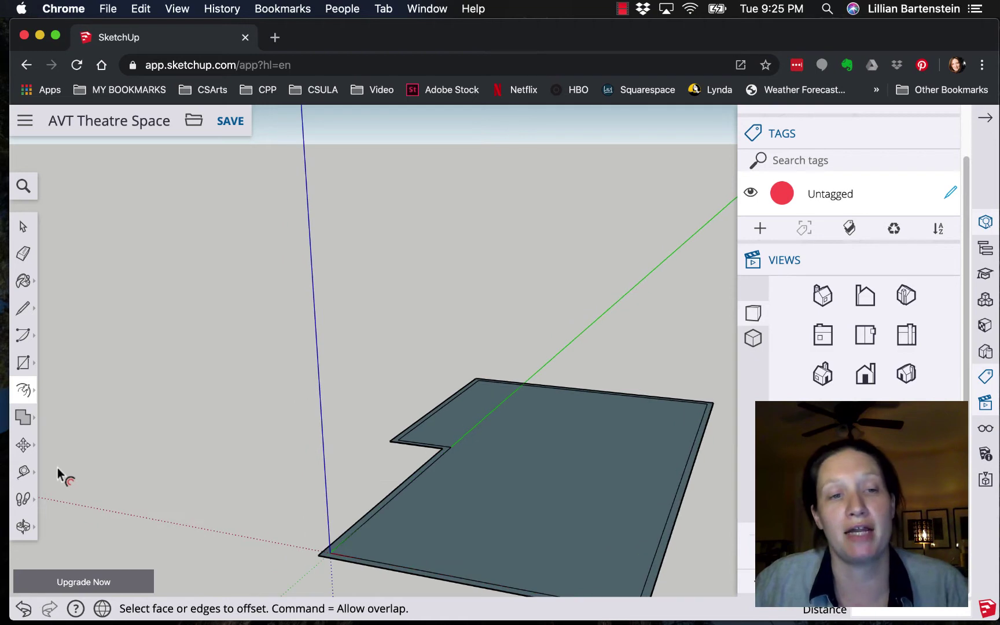
Step: Raise the narrow wall outline around the floor to a height of 16' with the Push/Pull tool
{"action": "left_click", "coordinate": [24, 390]}
{"action": "left_click", "coordinate": [62, 360]}
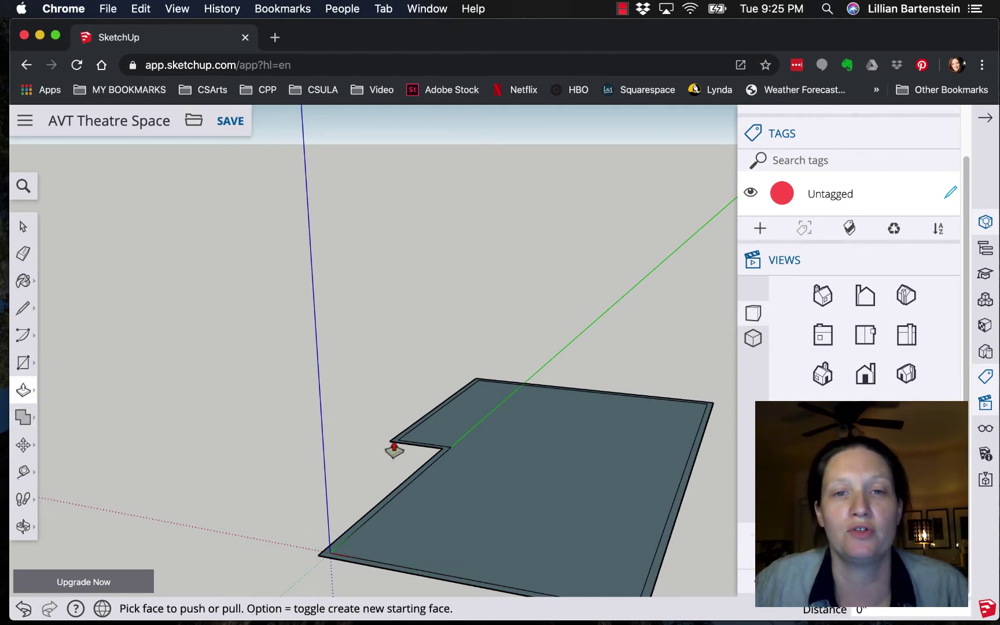
{"action": "scroll", "coordinate": [443, 455], "scroll_direction": "up", "scroll_amount": 2}
{"action": "left_click", "coordinate": [443, 455]}
{"action": "scroll", "coordinate": [443, 455], "scroll_direction": "up", "scroll_amount": 1}
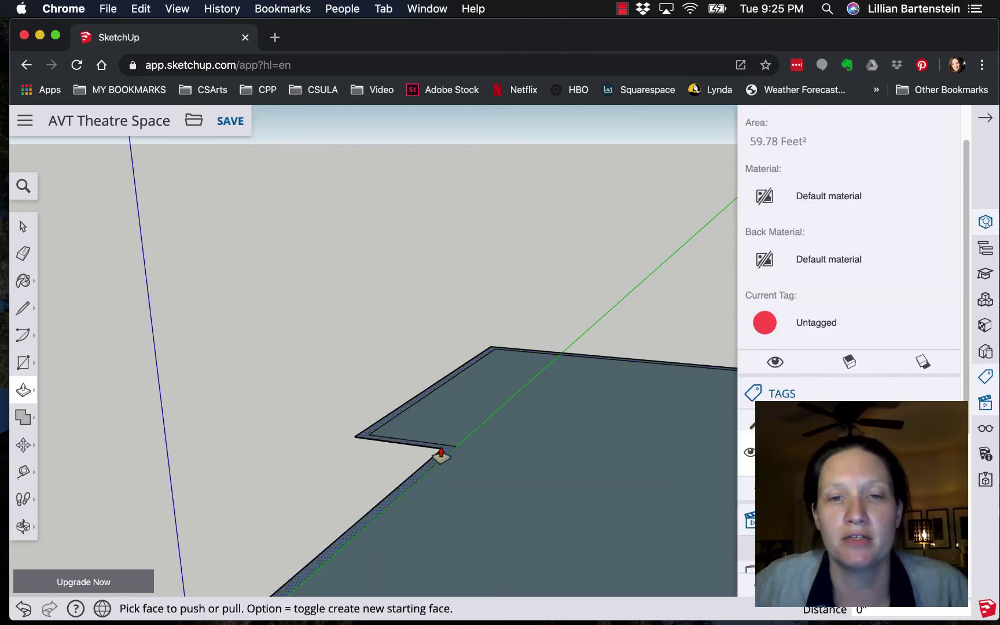
{"action": "left_click_drag", "start_coordinate": [440, 455], "coordinate": [430, 266]}
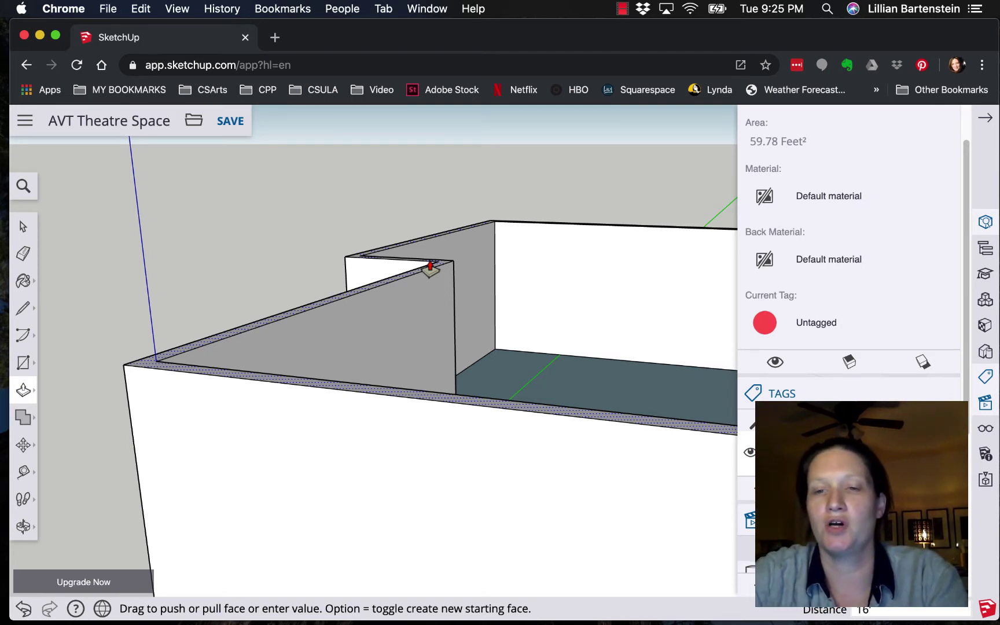
{"action": "key", "text": "Return"}
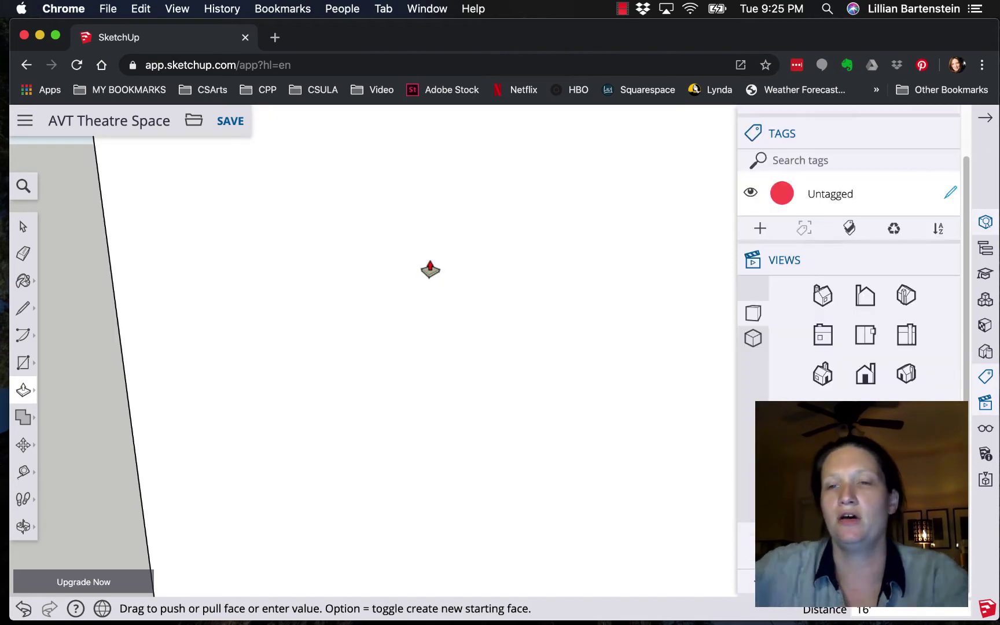
{"action": "scroll", "coordinate": [431, 286], "scroll_direction": "down", "scroll_amount": 5}
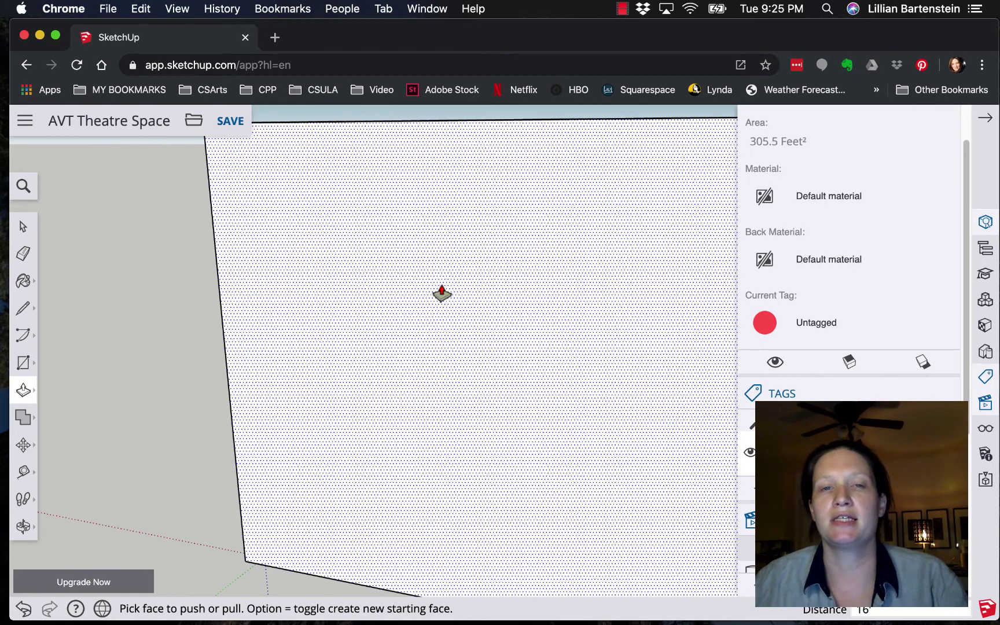
{"action": "scroll", "coordinate": [452, 307], "scroll_direction": "down", "scroll_amount": 3}
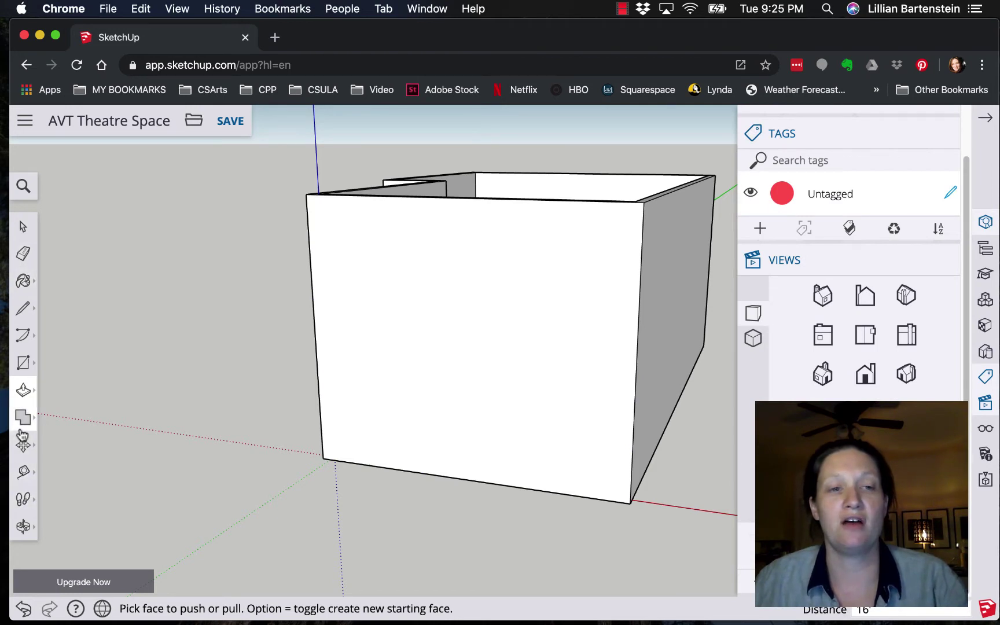
Step: Select the short side wall's inner face with its upper edge, plus the front wall's outer face
{"action": "left_click", "coordinate": [23, 525]}
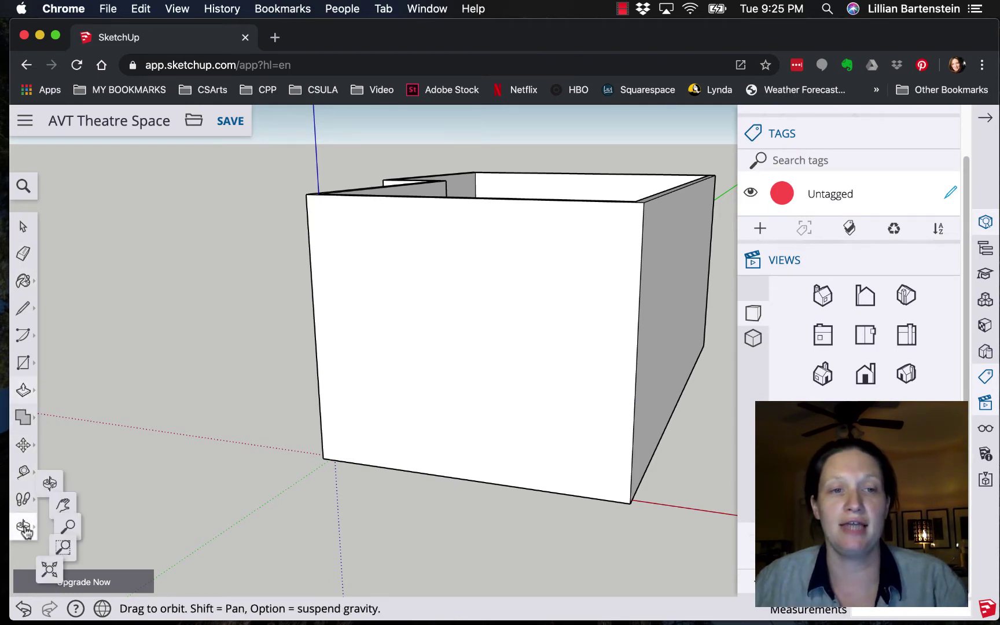
{"action": "left_click", "coordinate": [62, 464]}
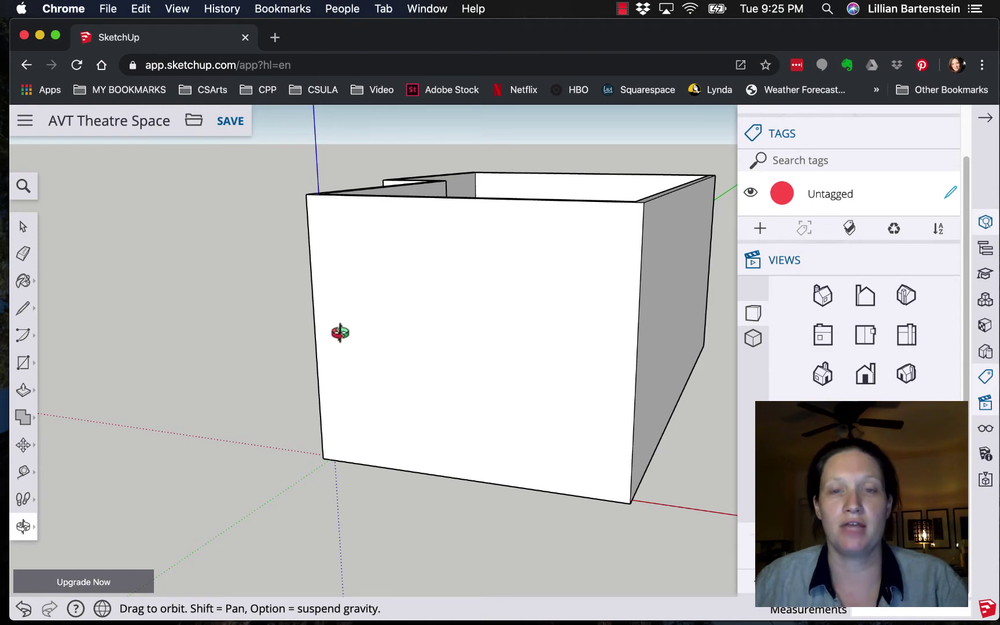
{"action": "left_click_drag", "start_coordinate": [339, 332], "coordinate": [393, 523]}
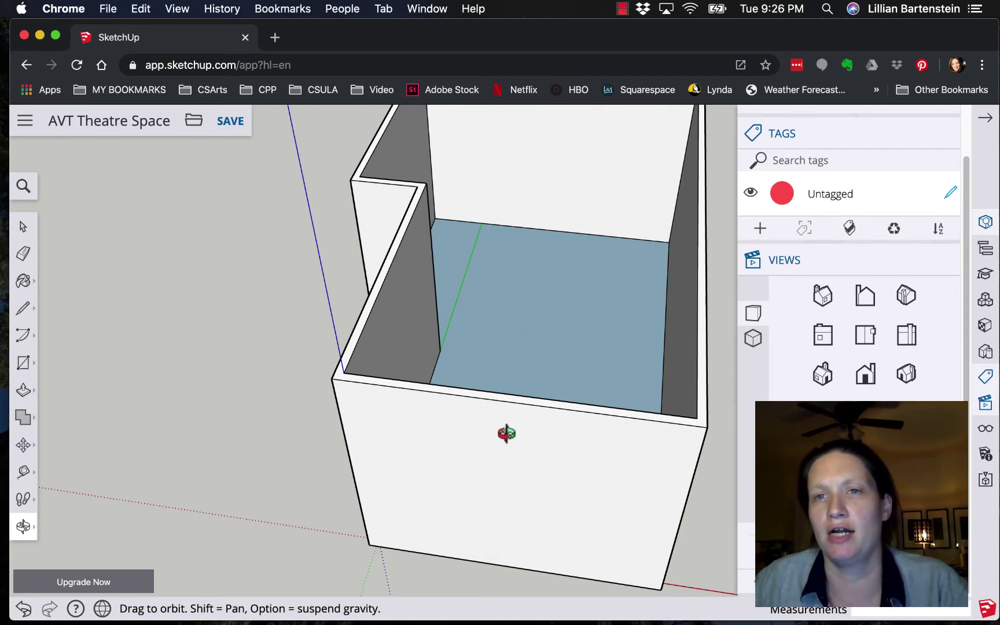
{"action": "left_click", "coordinate": [24, 229]}
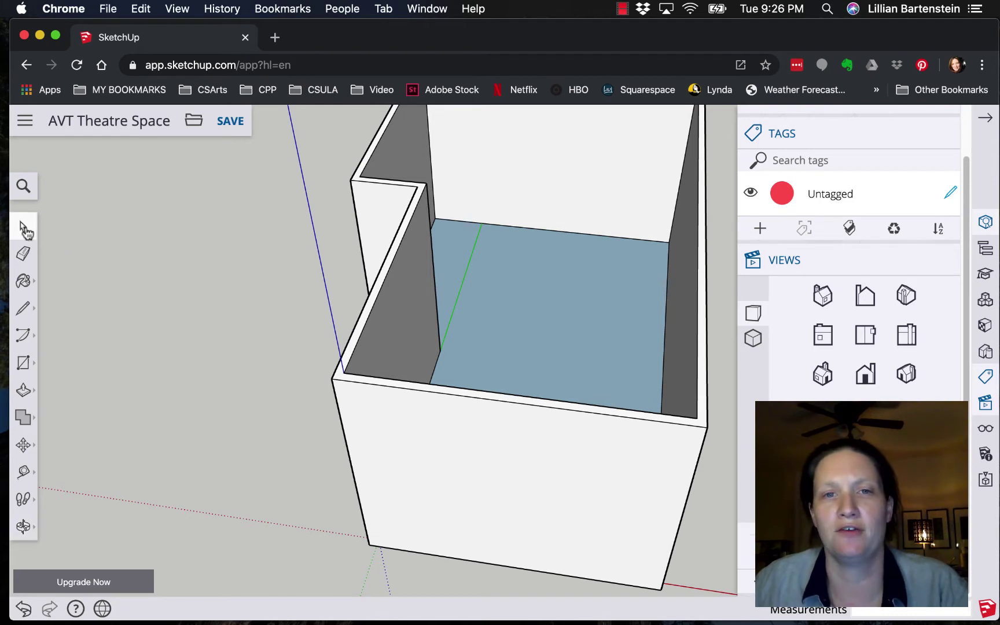
{"action": "left_click", "coordinate": [389, 275]}
{"action": "left_click", "coordinate": [380, 285], "text": "shift"}
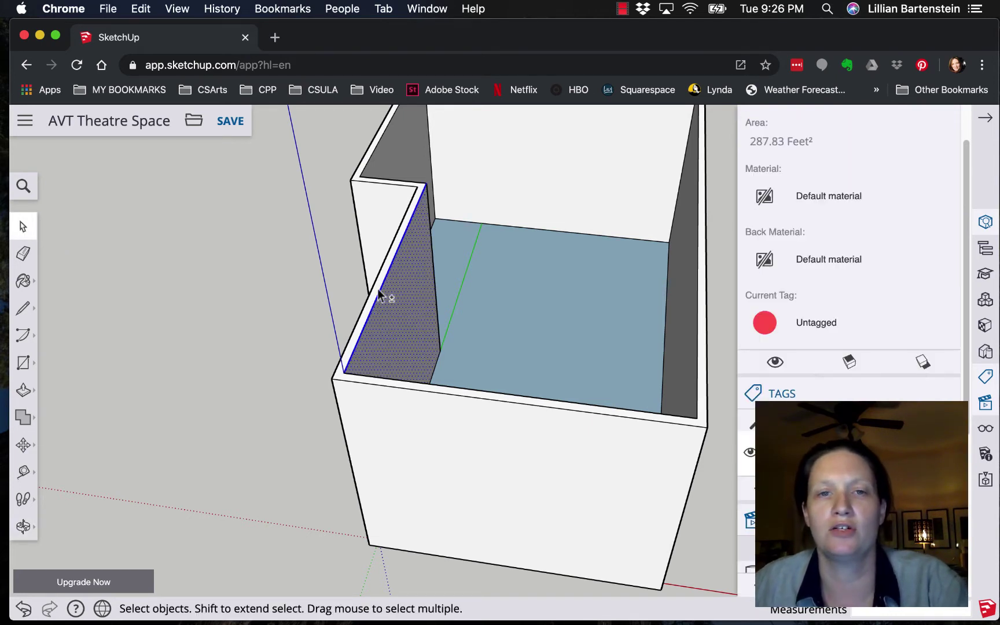
{"action": "left_click", "coordinate": [359, 314], "text": "shift"}
{"action": "left_click", "coordinate": [429, 458], "text": "shift"}
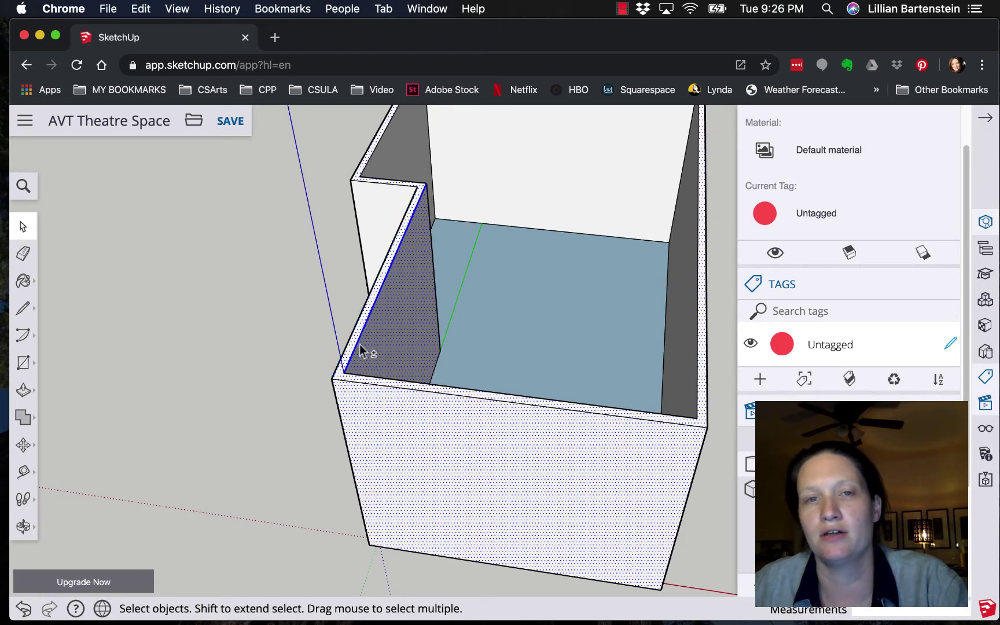
{"action": "left_click", "coordinate": [702, 346], "text": "shift"}
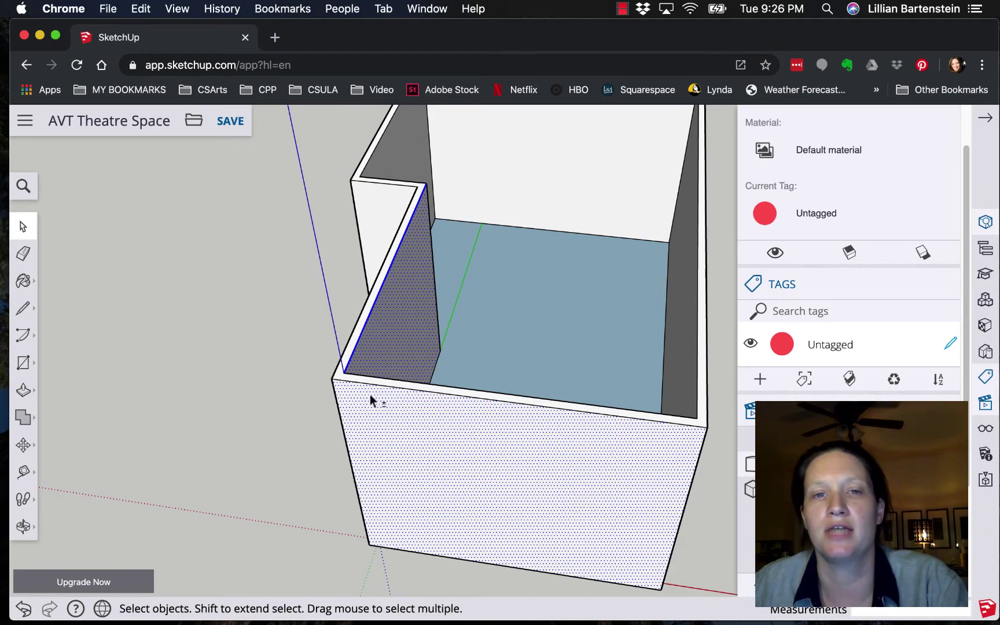
Step: Add a new tag and name it Alt Walls
{"action": "left_click", "coordinate": [761, 379]}
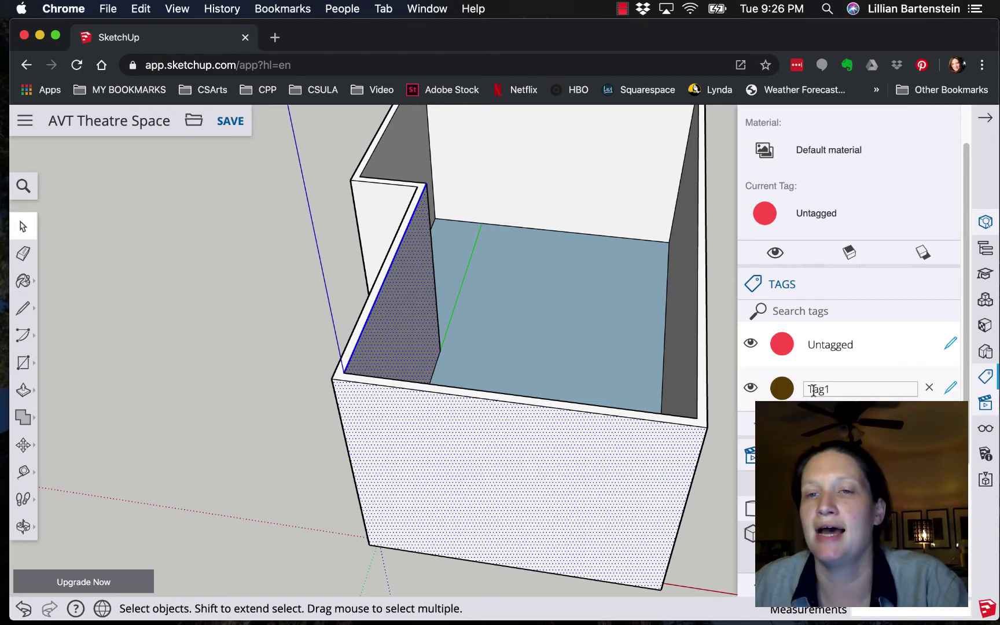
{"action": "double_click", "coordinate": [817, 388]}
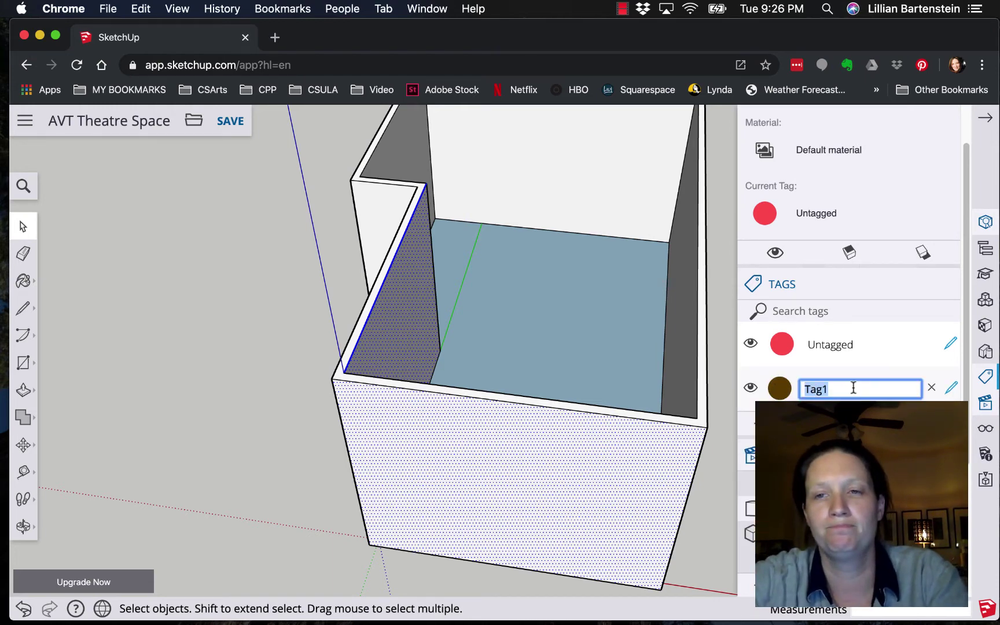
{"action": "type", "text": "Alt Walls"}
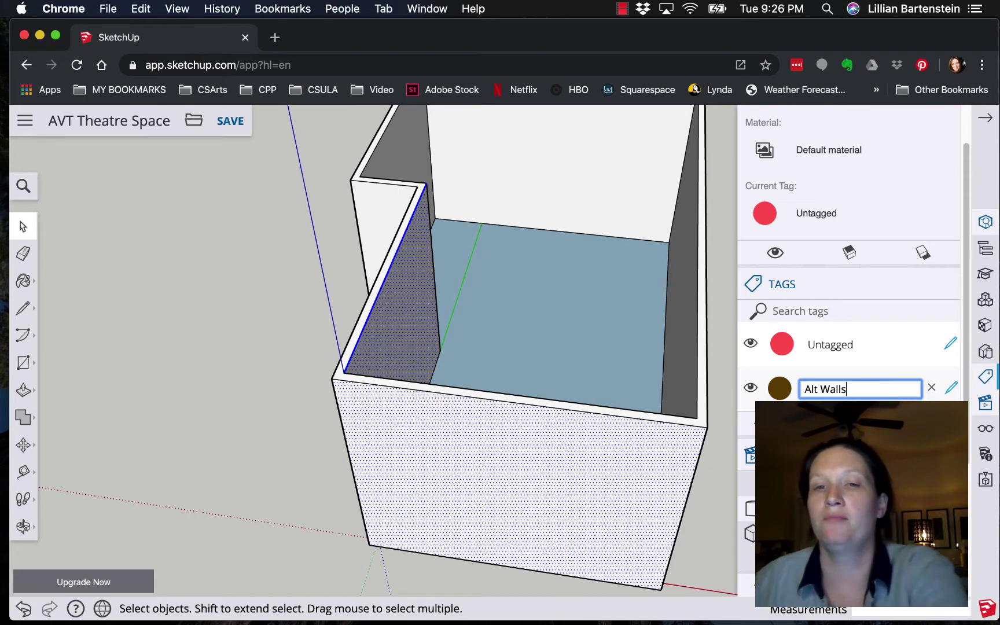
{"action": "key", "text": "Return"}
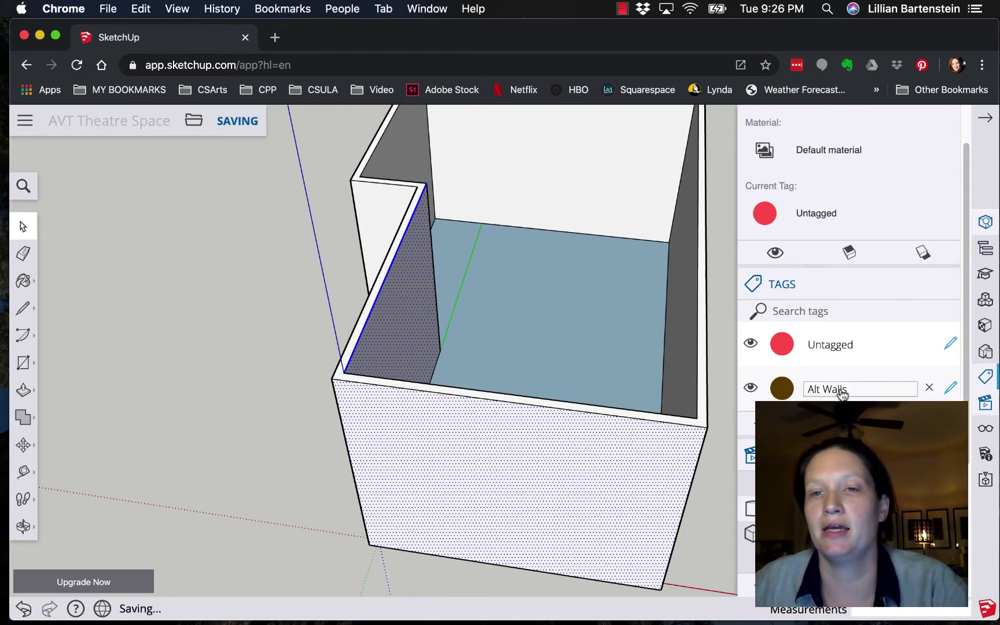
{"action": "left_click", "coordinate": [750, 392]}
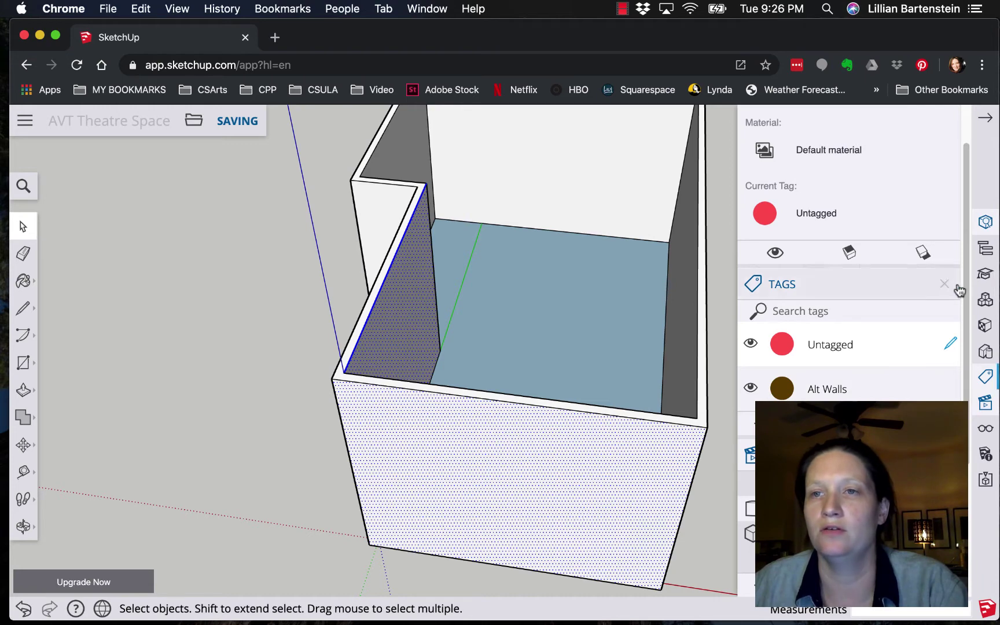
Step: Assign the selected wall faces and edge to the Alt Walls tag and hide that tag
{"action": "left_click", "coordinate": [984, 223]}
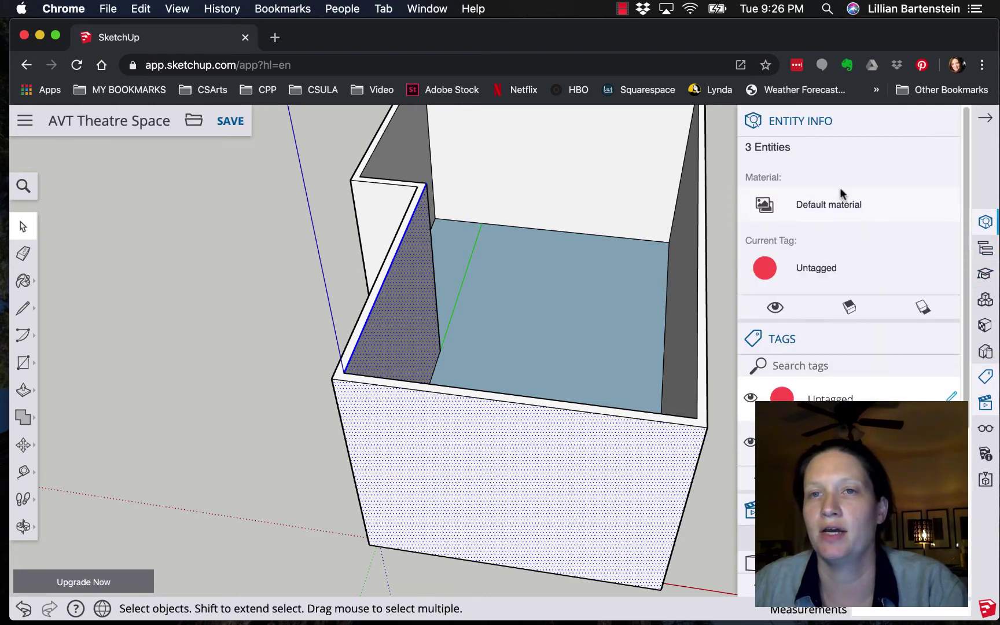
{"action": "left_click", "coordinate": [801, 118]}
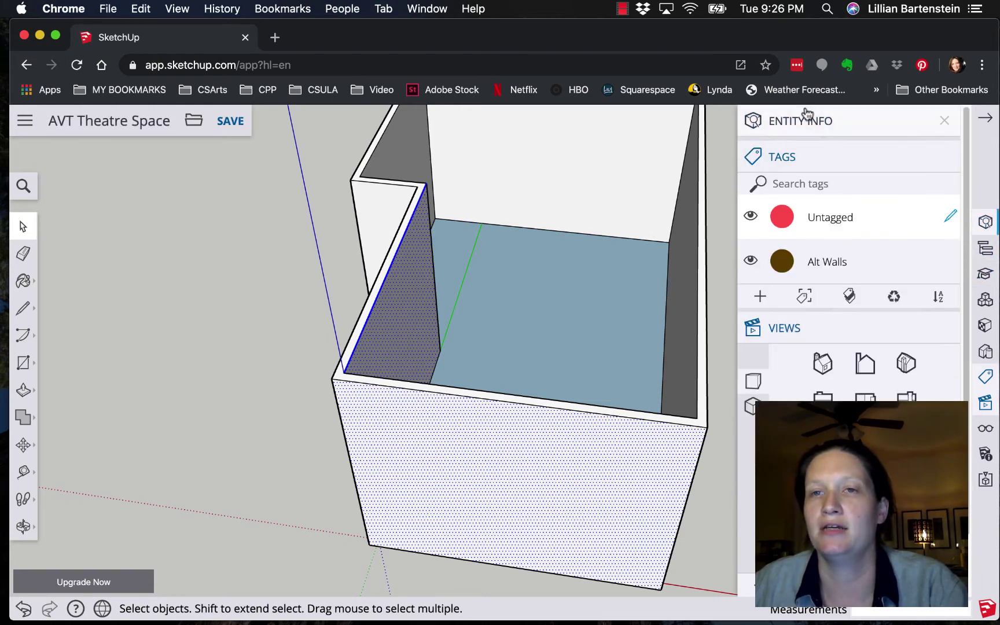
{"action": "left_click", "coordinate": [808, 121]}
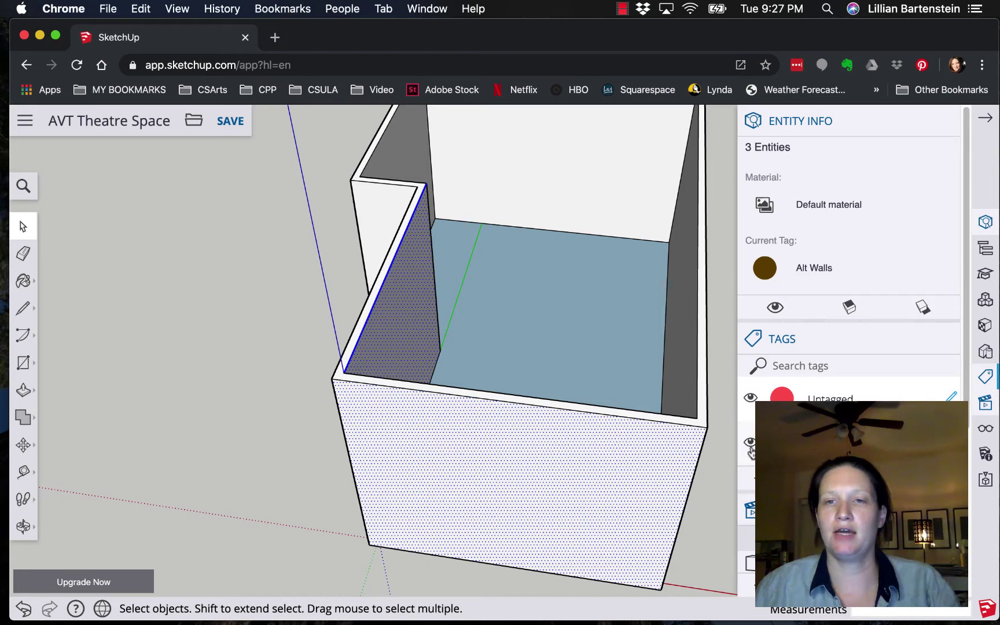
{"action": "left_click", "coordinate": [751, 443]}
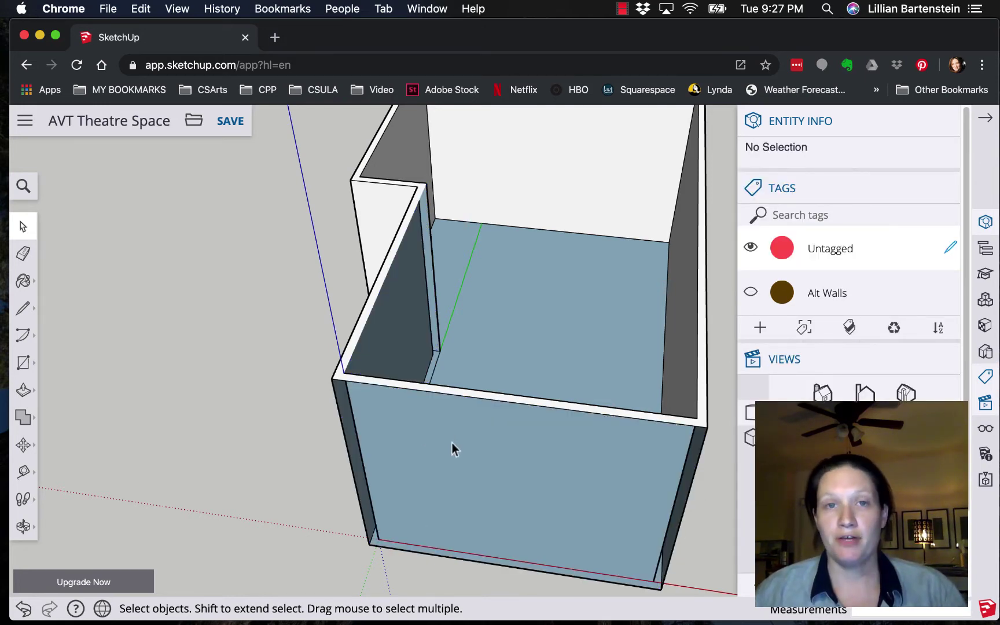
Step: Make Alt Walls the active tag and assign the remaining faces of the front and short side walls to it
{"action": "left_click", "coordinate": [414, 457]}
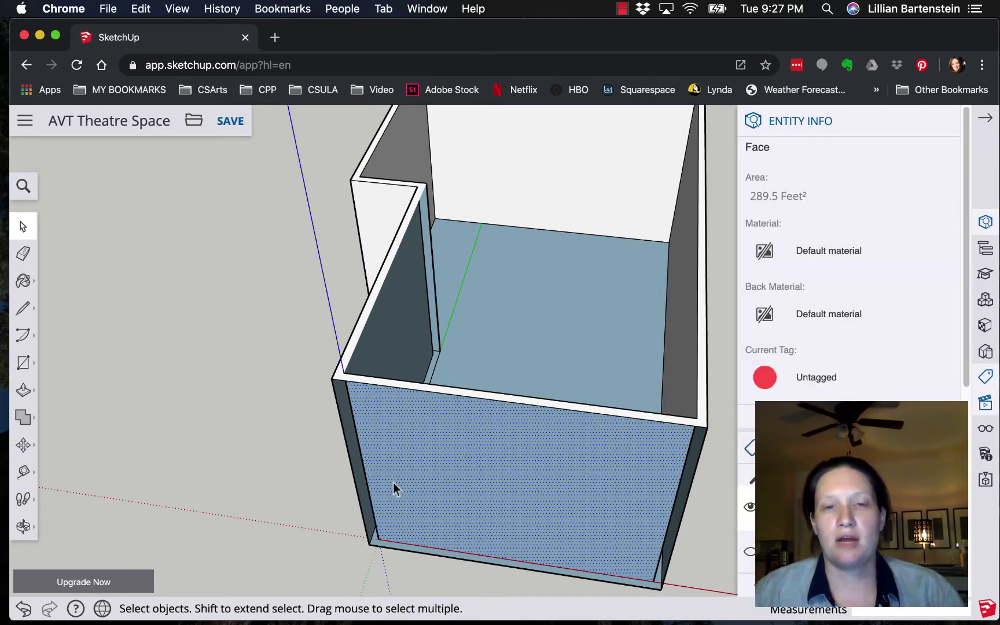
{"action": "left_click", "coordinate": [359, 475]}
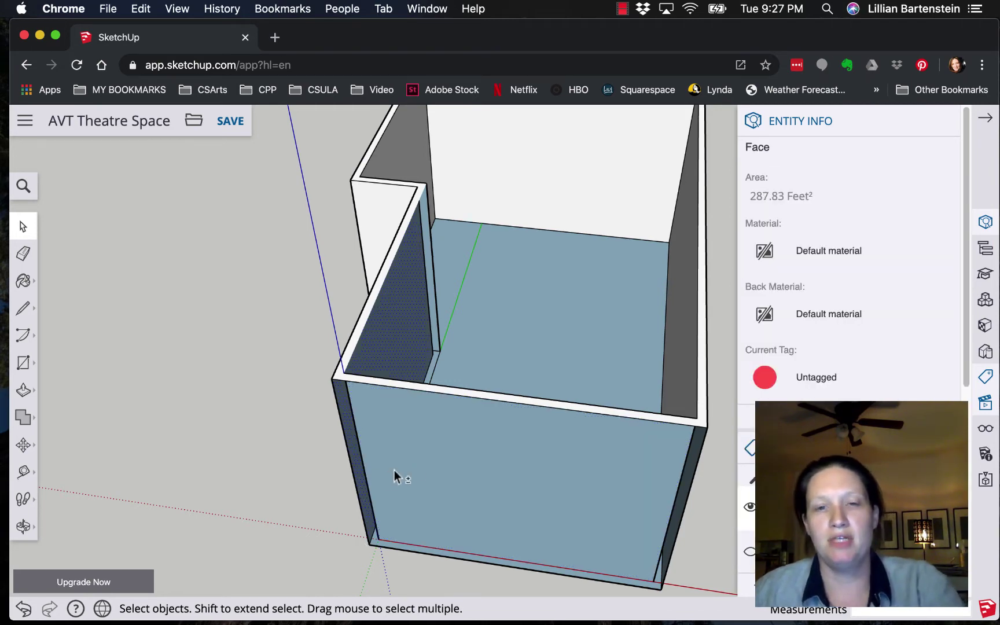
{"action": "left_click", "coordinate": [408, 466], "text": "shift"}
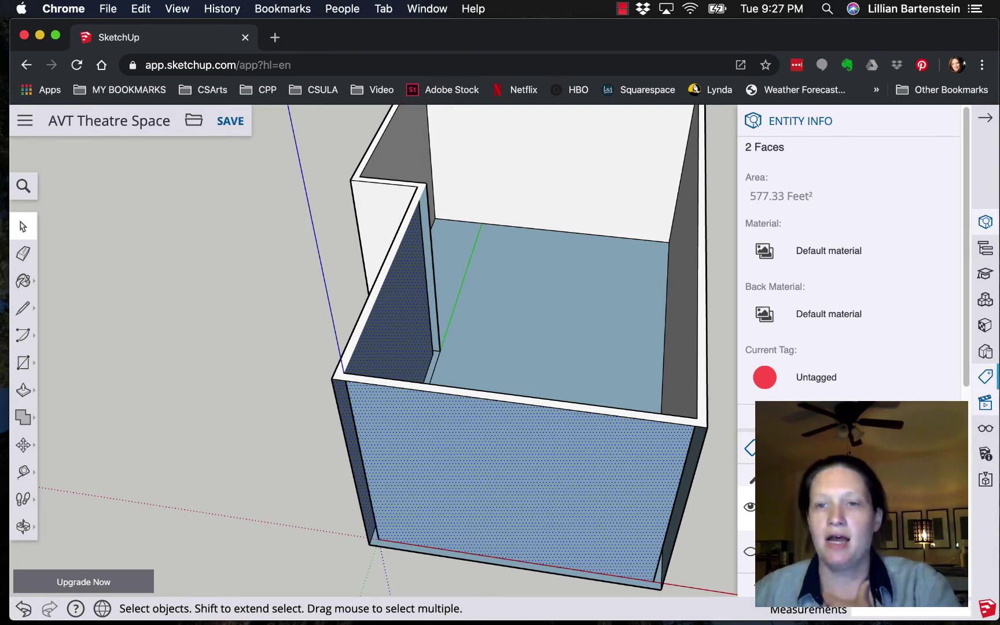
{"action": "scroll", "coordinate": [848, 249], "scroll_direction": "down", "scroll_amount": 1}
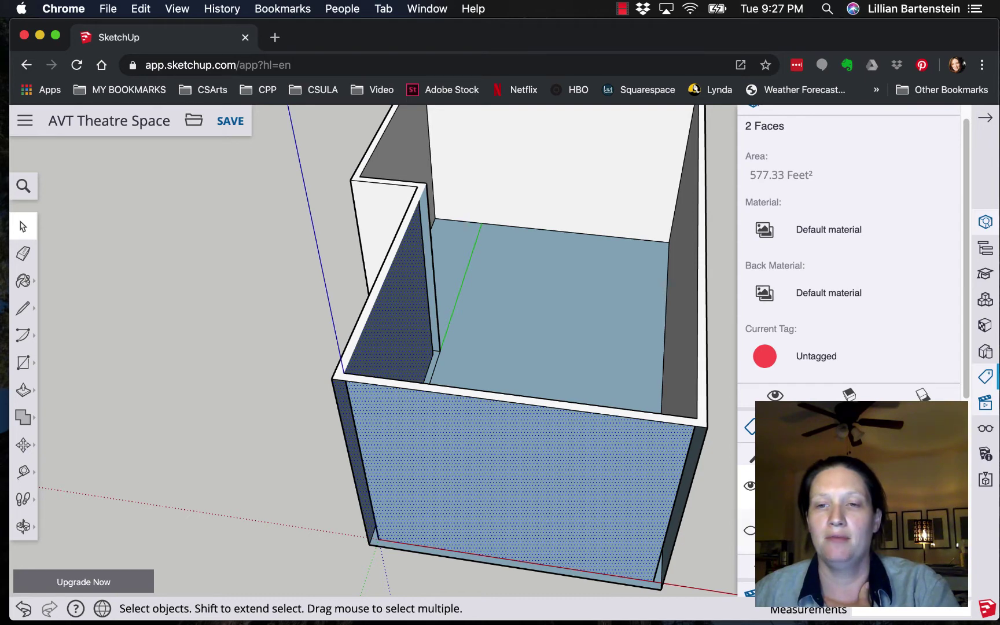
{"action": "scroll", "coordinate": [949, 312], "scroll_direction": "down", "scroll_amount": 10}
{"action": "scroll", "coordinate": [949, 313], "scroll_direction": "up", "scroll_amount": 3}
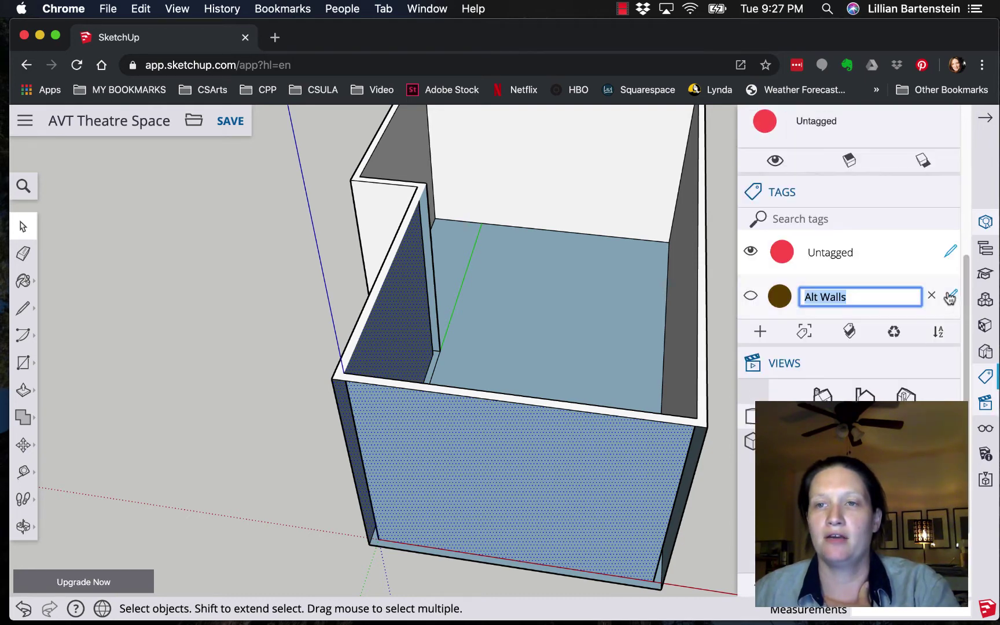
{"action": "left_click", "coordinate": [949, 297]}
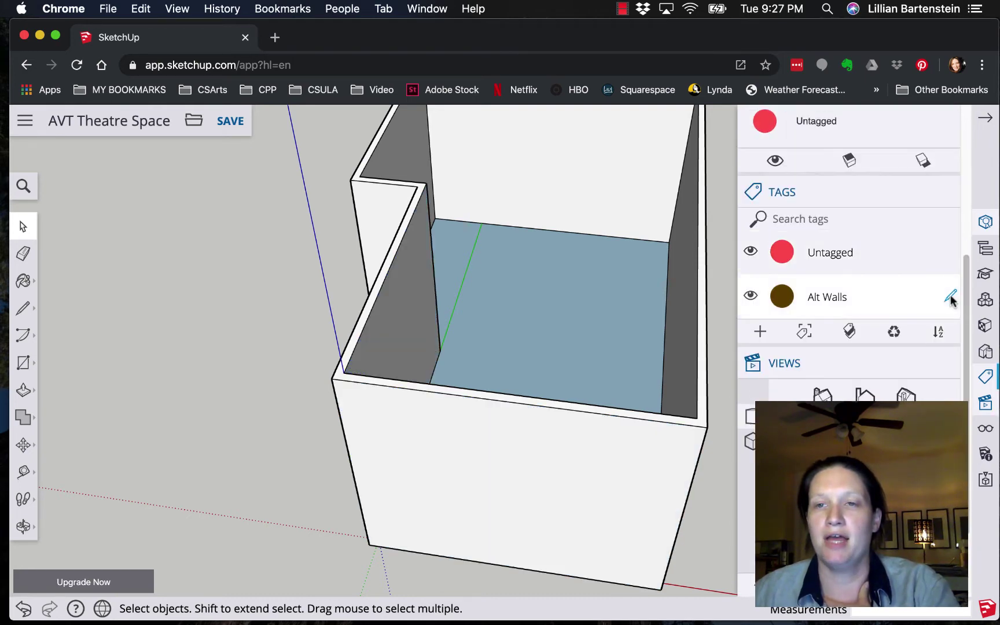
{"action": "left_click", "coordinate": [803, 331]}
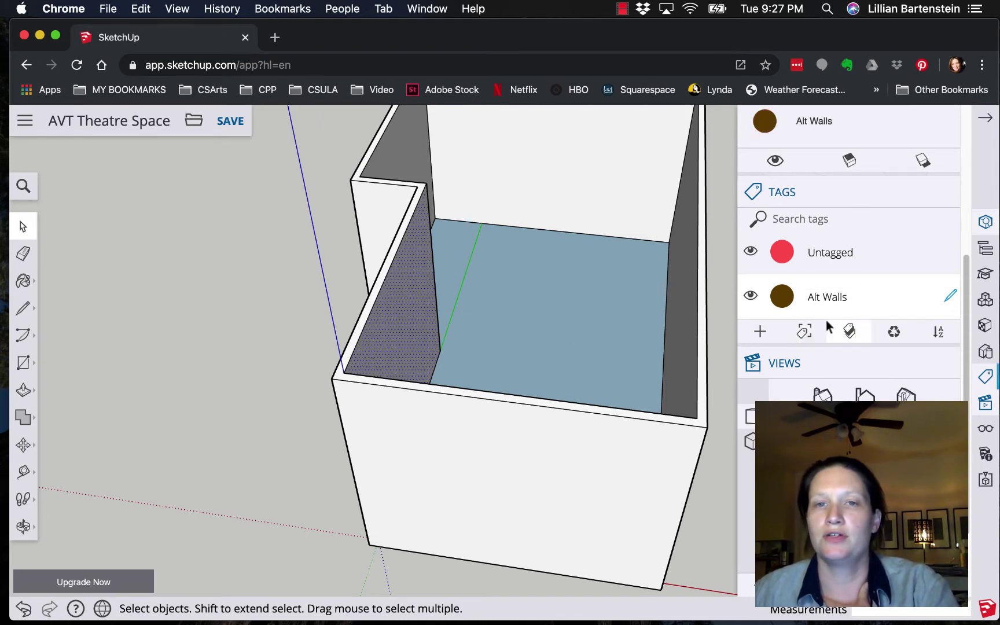
Step: Check the tag of the front wall's outer face and hide the Alt Walls tag
{"action": "left_click", "coordinate": [362, 430]}
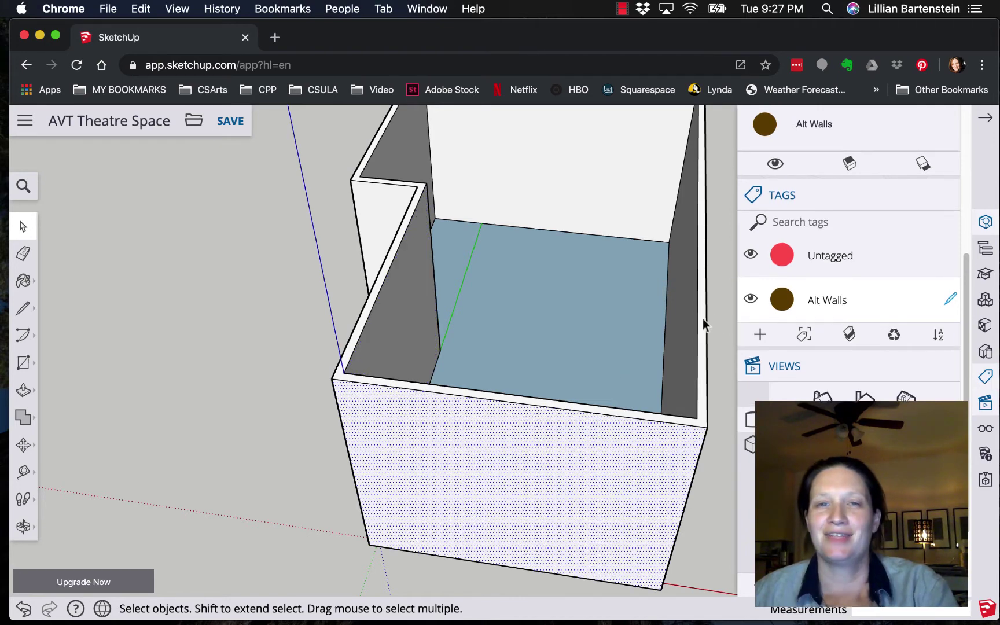
{"action": "scroll", "coordinate": [876, 312], "scroll_direction": "up", "scroll_amount": 5}
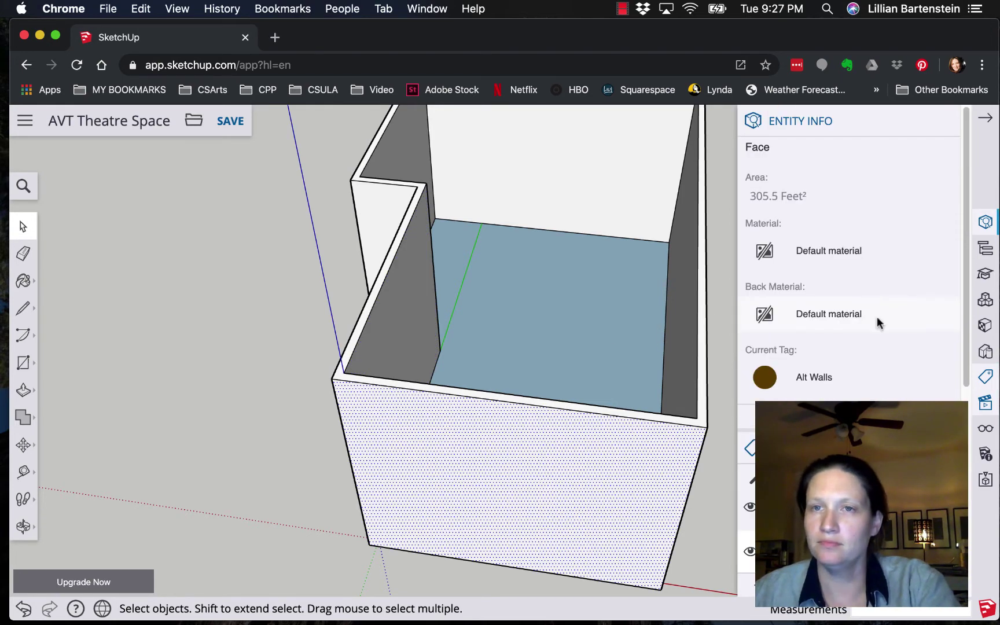
{"action": "scroll", "coordinate": [819, 381], "scroll_direction": "down", "scroll_amount": 1}
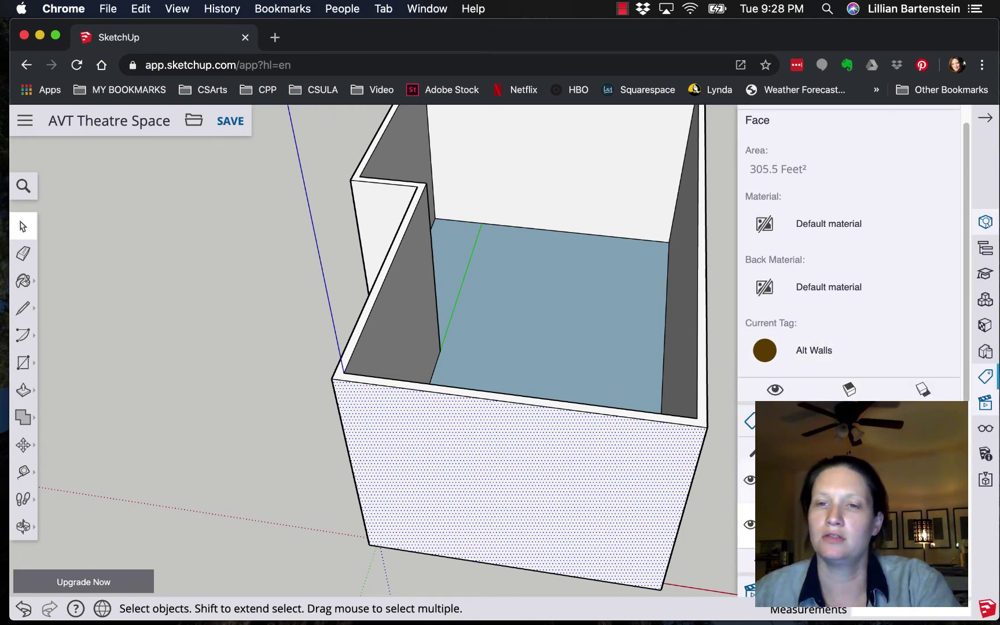
{"action": "left_click", "coordinate": [750, 525]}
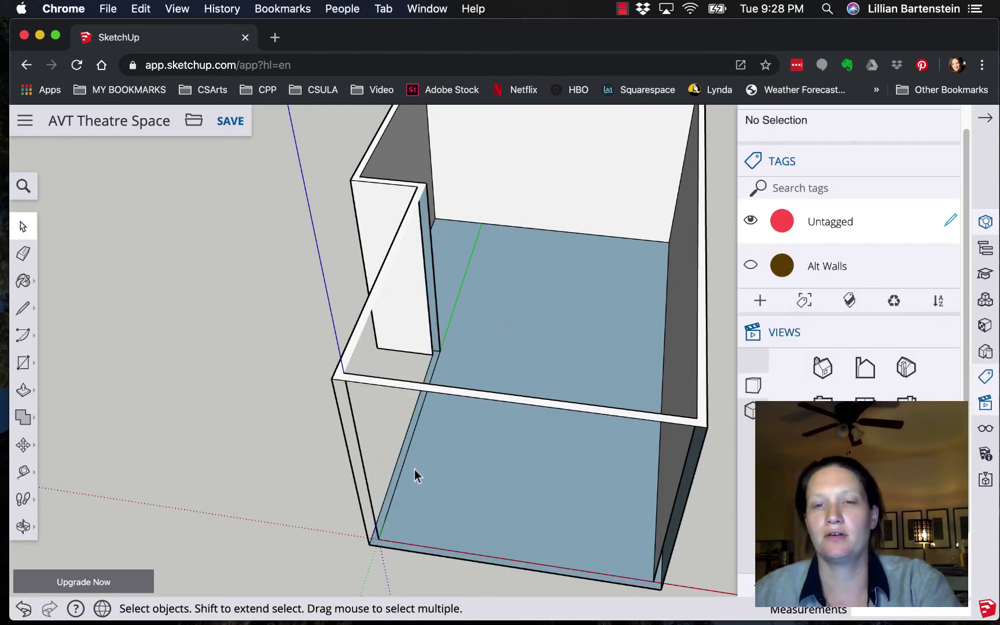
Step: Assign the two vertical edges at the front wall's corner with the short side wall to the Alt Walls tag
{"action": "middle_click_drag", "start_coordinate": [414, 469], "coordinate": [409, 492]}
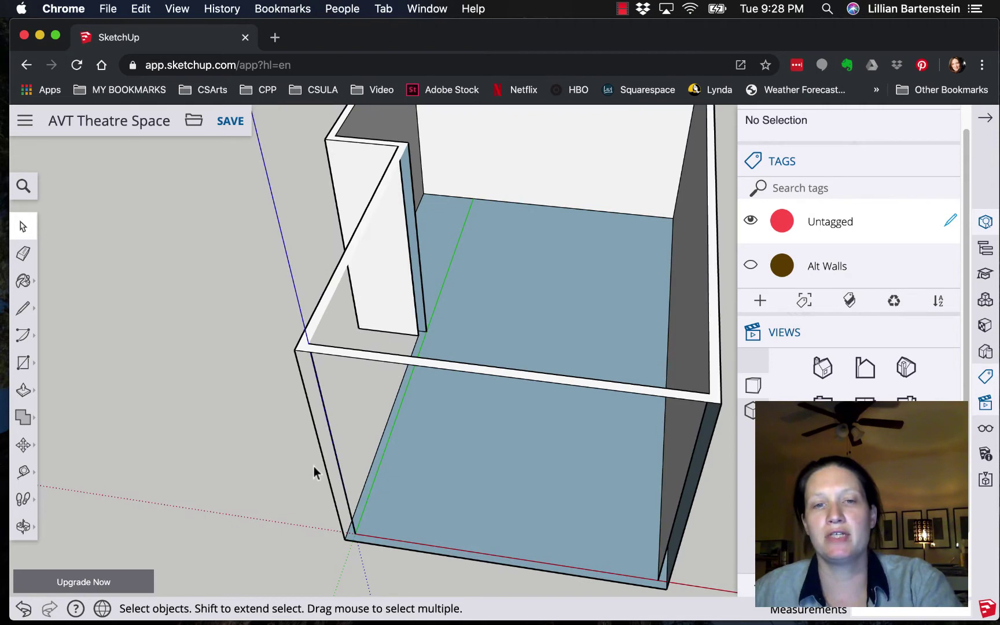
{"action": "left_click", "coordinate": [336, 468]}
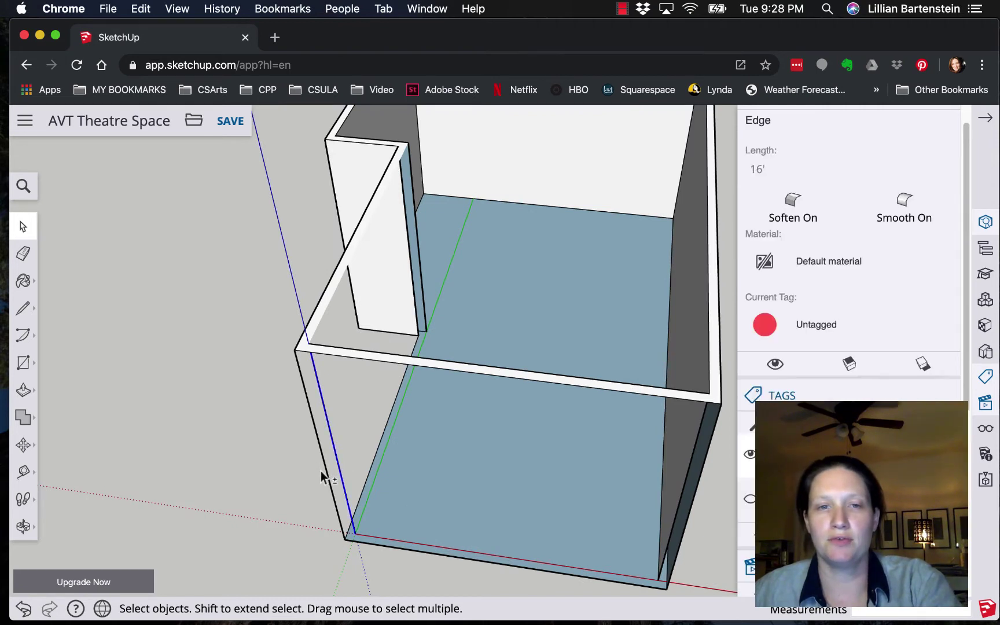
{"action": "left_click", "coordinate": [324, 468], "text": "shift"}
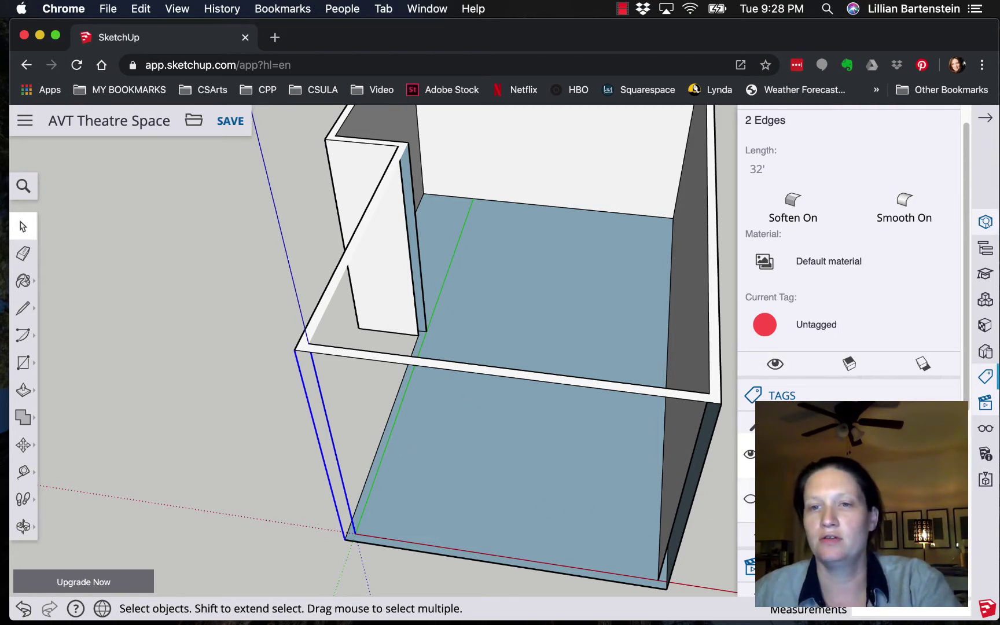
{"action": "left_click", "coordinate": [764, 324]}
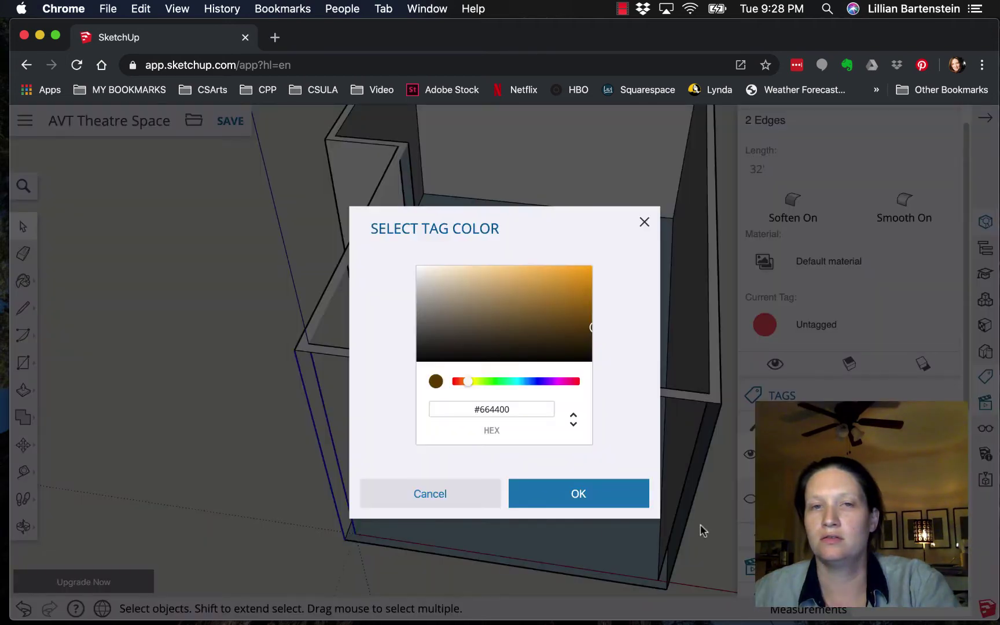
{"action": "left_click", "coordinate": [481, 501]}
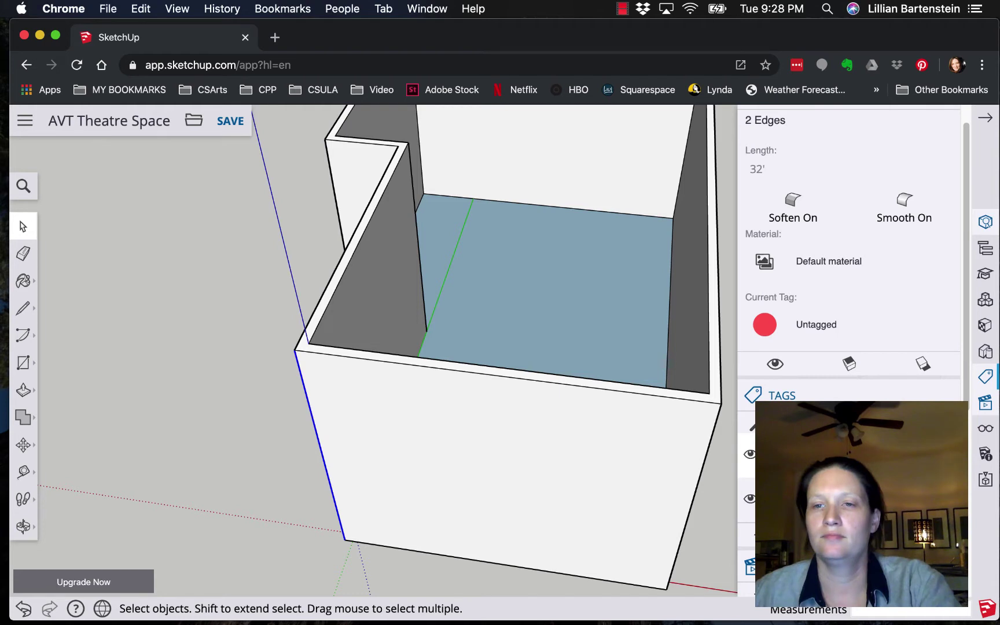
{"action": "left_click", "coordinate": [769, 327]}
{"action": "left_click", "coordinate": [842, 224]}
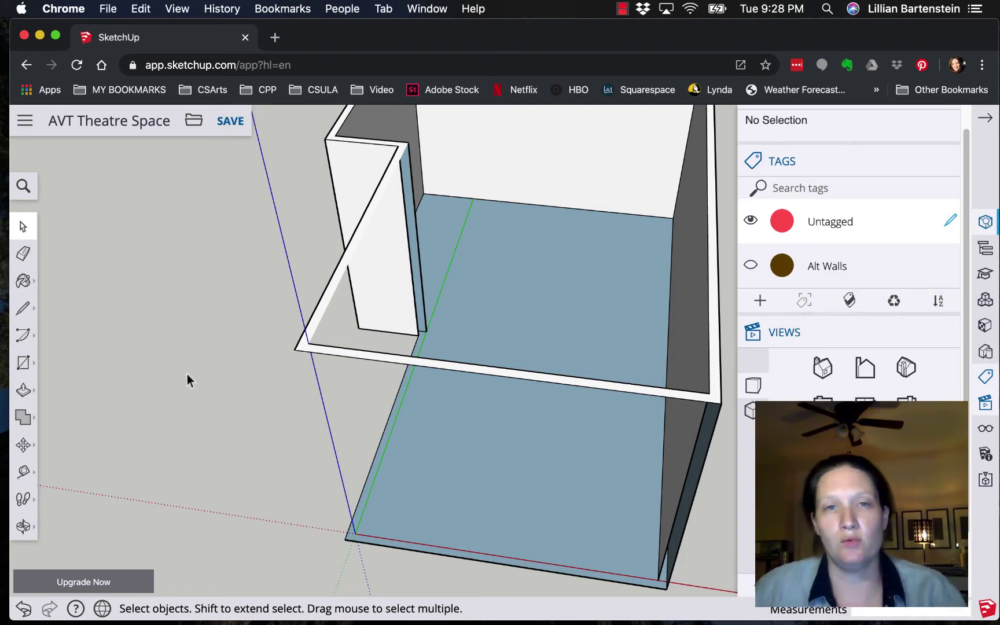
Step: Orbit around the theatre, switch to the top view and fit the whole model in the view
{"action": "left_click", "coordinate": [23, 526]}
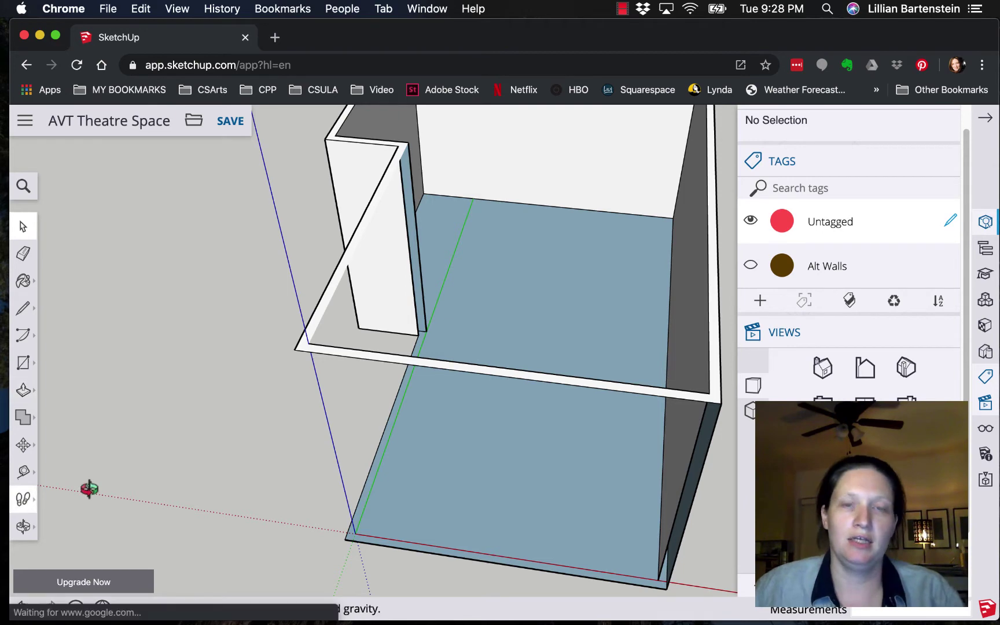
{"action": "left_click_drag", "start_coordinate": [128, 478], "coordinate": [239, 498]}
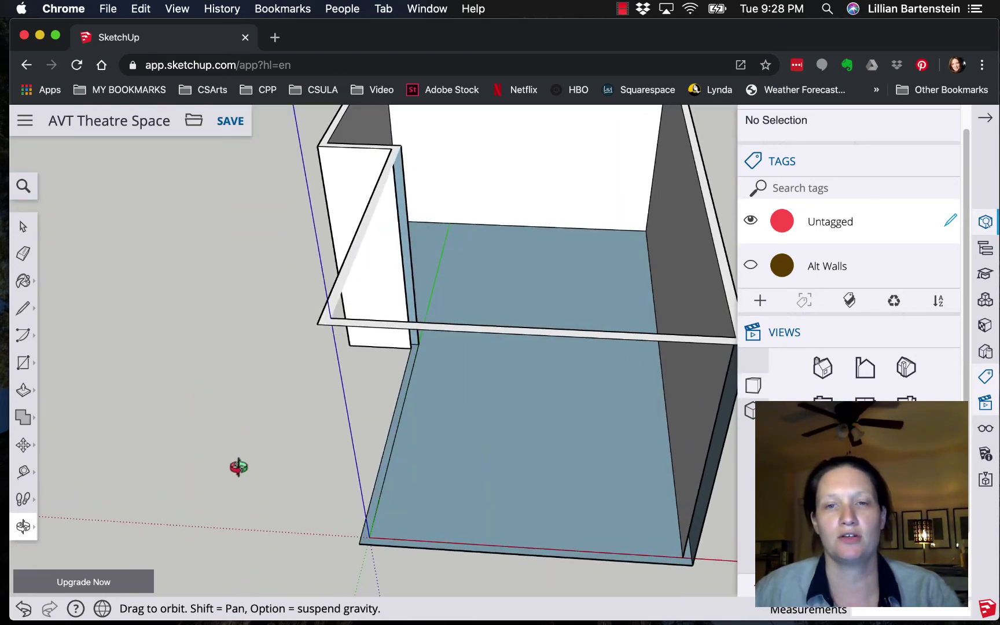
{"action": "left_click", "coordinate": [864, 398]}
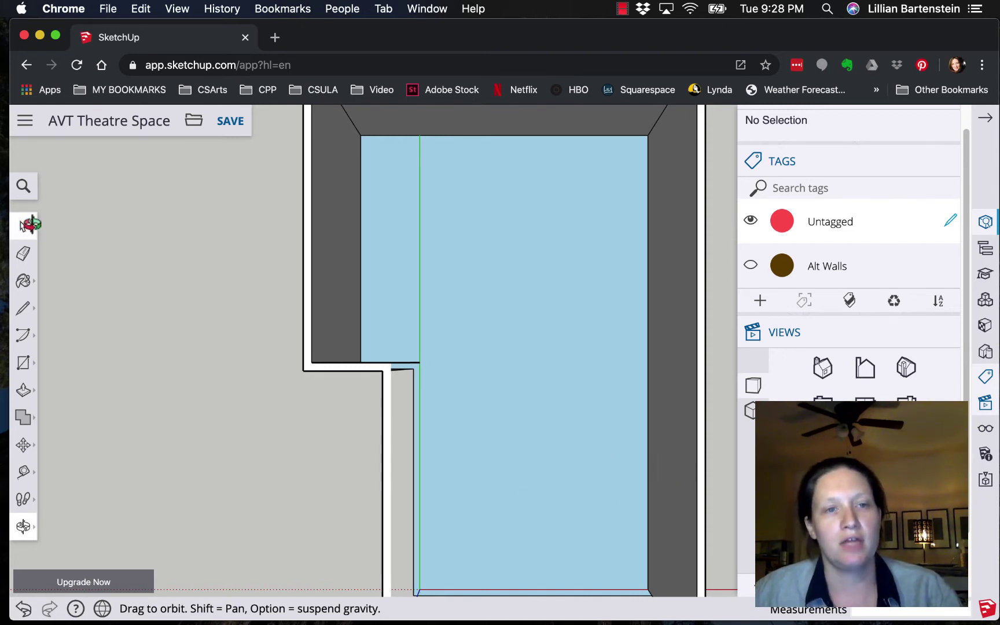
{"action": "left_click", "coordinate": [25, 527]}
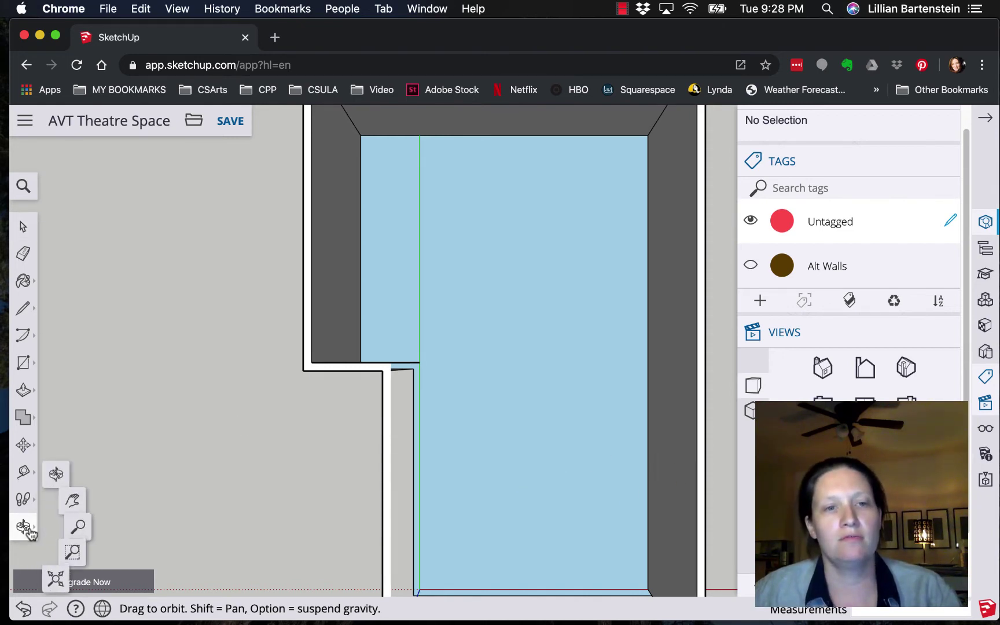
{"action": "left_click", "coordinate": [61, 465]}
{"action": "left_click", "coordinate": [23, 526]}
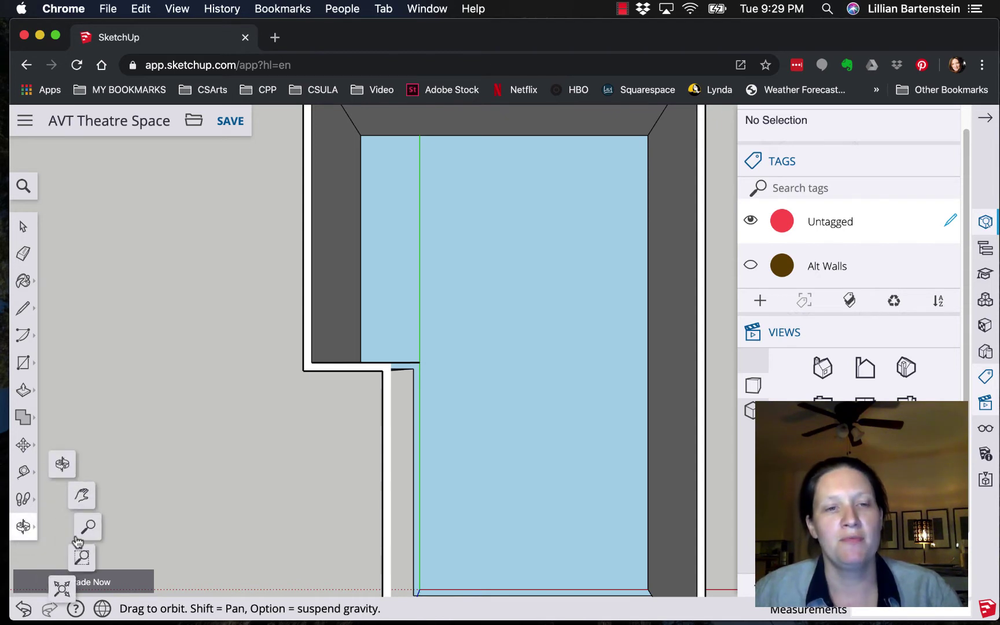
{"action": "left_click", "coordinate": [61, 588]}
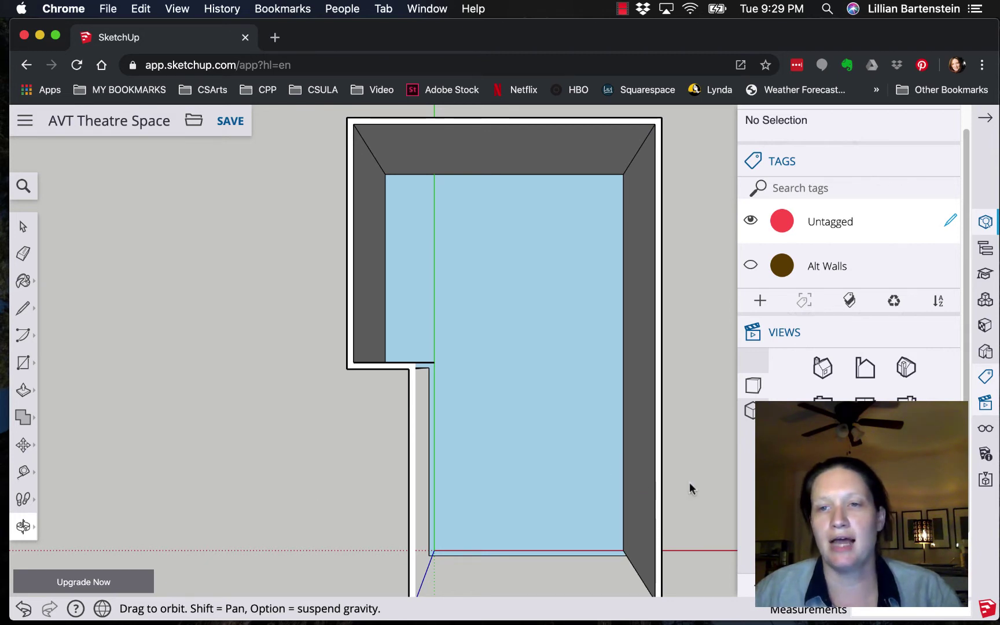
Step: Compare perspective and parallel projection in the top view and leave the model in parallel projection
{"action": "key", "text": "h"}
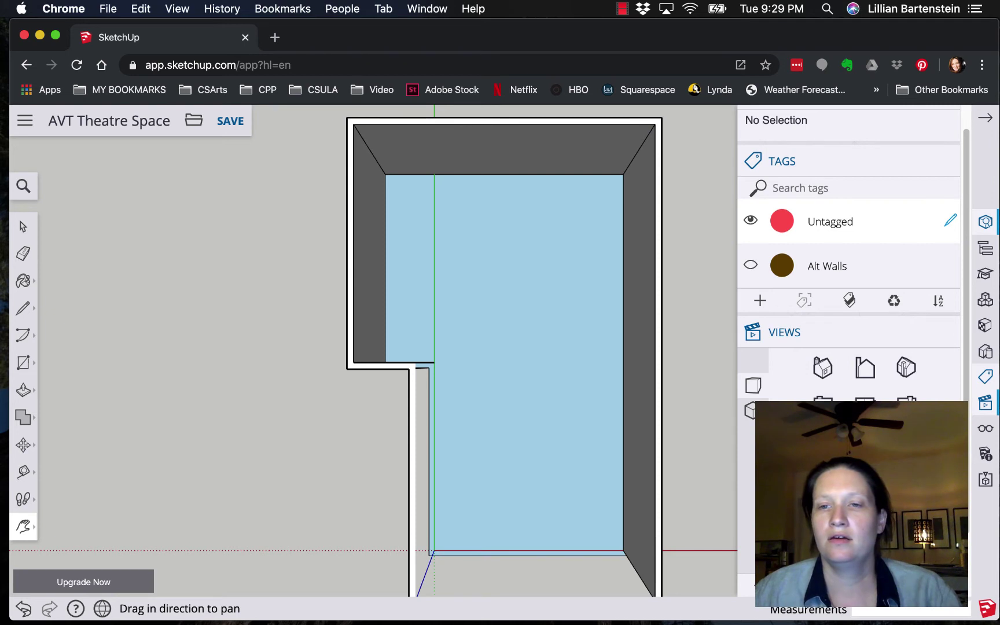
{"action": "scroll", "coordinate": [849, 260], "scroll_direction": "down", "scroll_amount": 3}
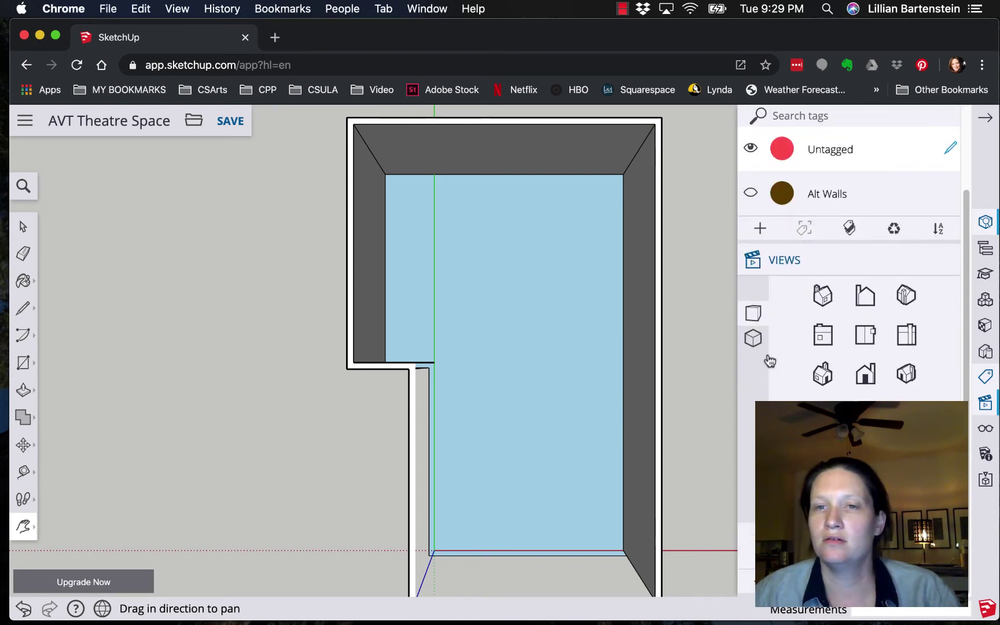
{"action": "left_click", "coordinate": [752, 337]}
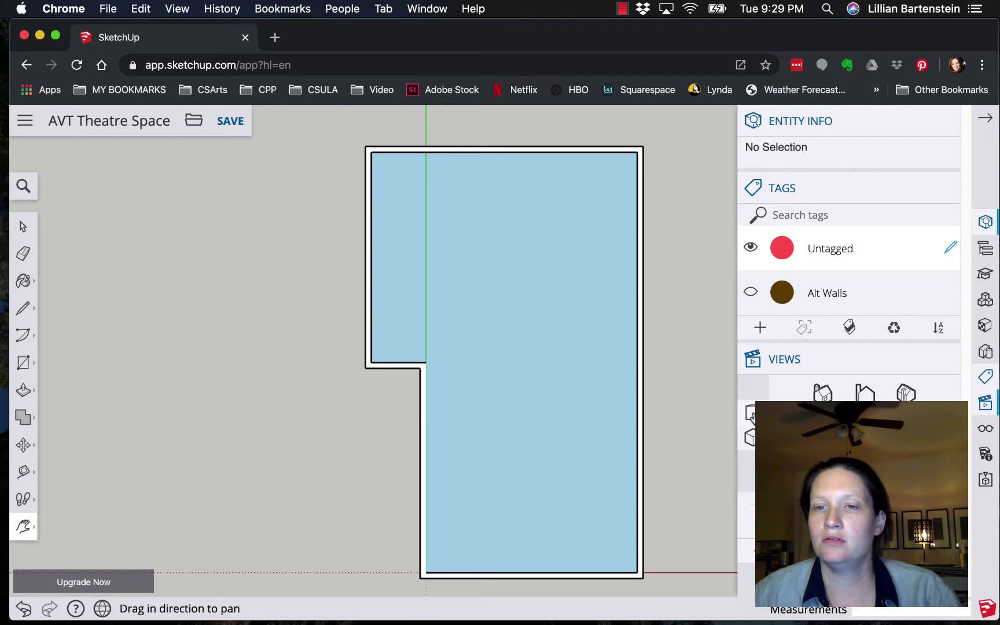
{"action": "left_click", "coordinate": [750, 436]}
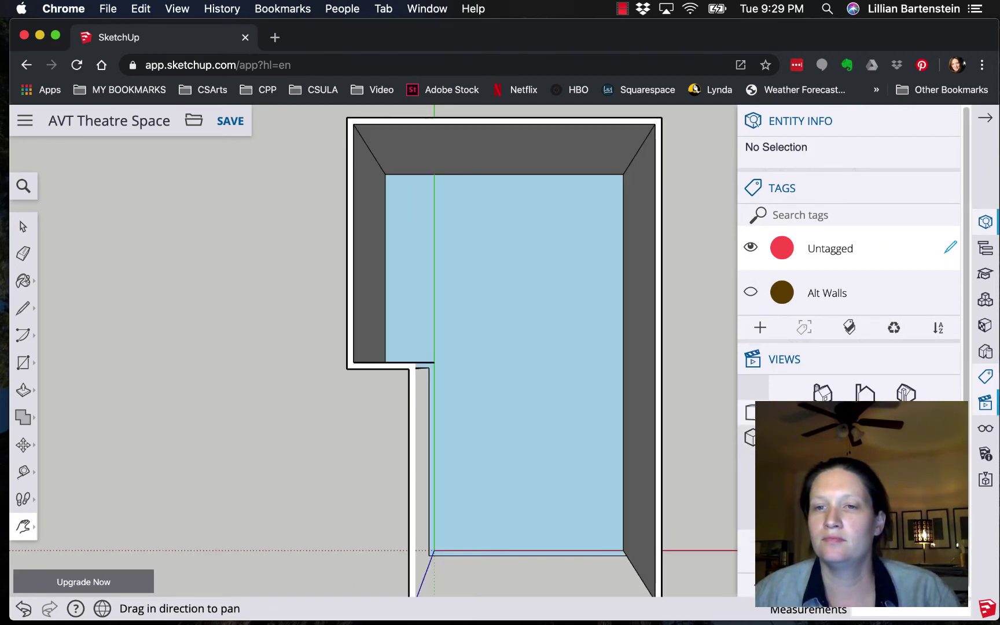
{"action": "scroll", "coordinate": [848, 347], "scroll_direction": "down", "scroll_amount": 1}
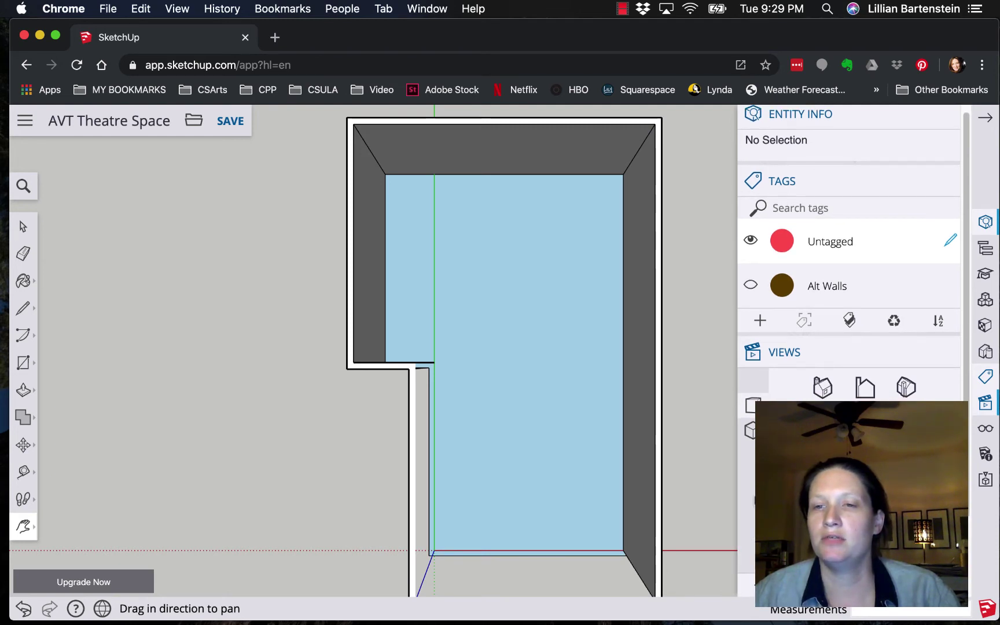
{"action": "scroll", "coordinate": [849, 260], "scroll_direction": "down", "scroll_amount": 4}
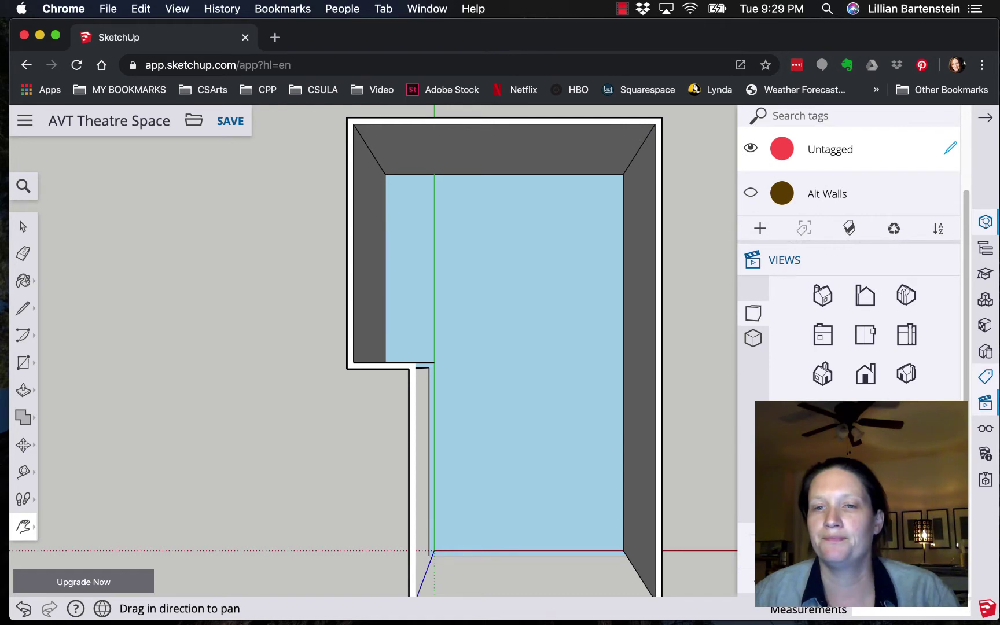
{"action": "left_click", "coordinate": [752, 338]}
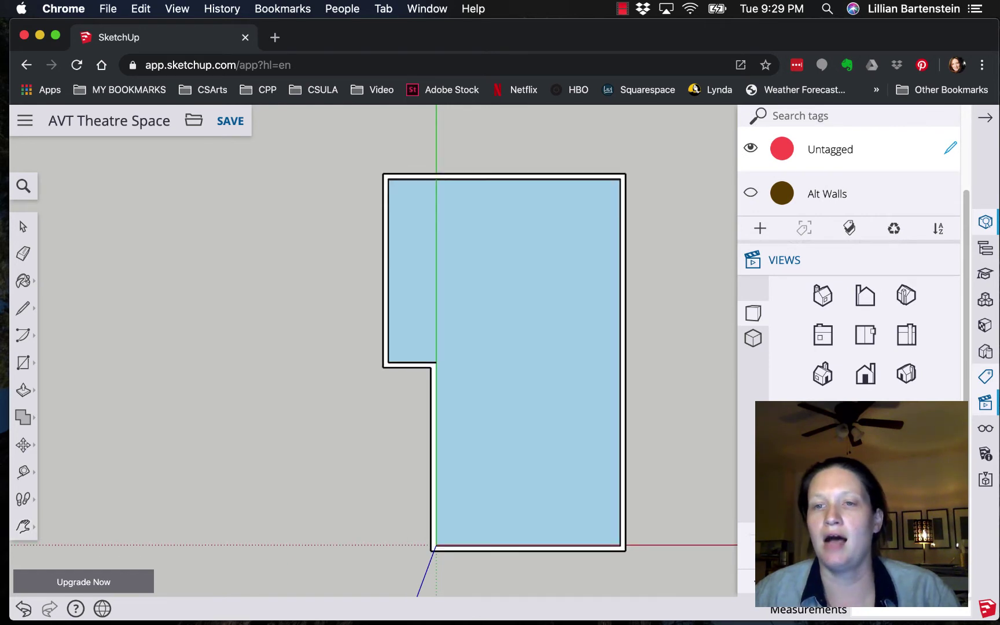
{"action": "left_click", "coordinate": [752, 313]}
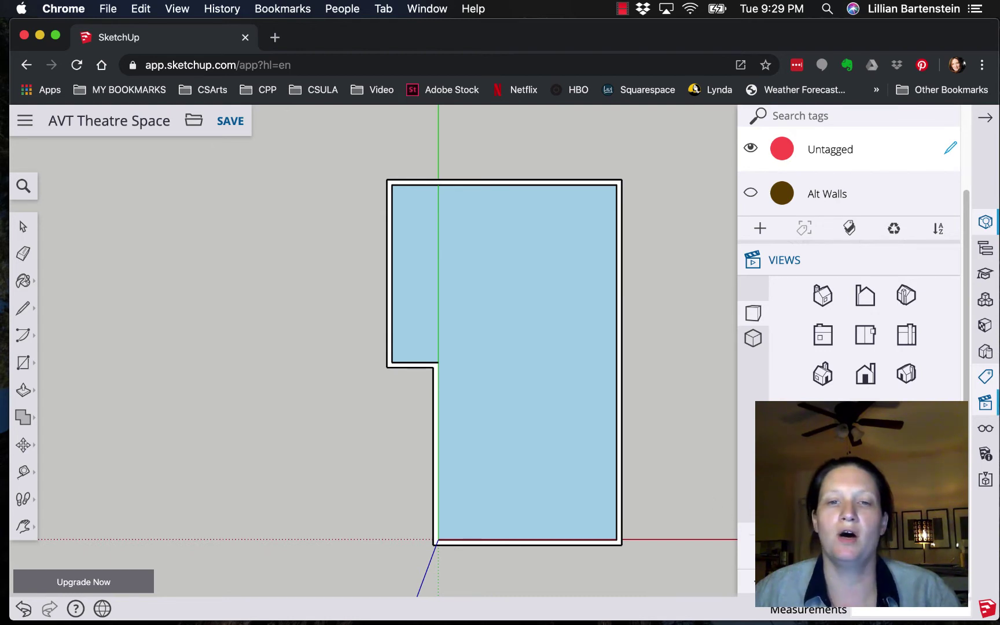
Step: View the theatre in the isometric view and return to the top view
{"action": "left_click", "coordinate": [865, 376]}
{"action": "left_click", "coordinate": [863, 342]}
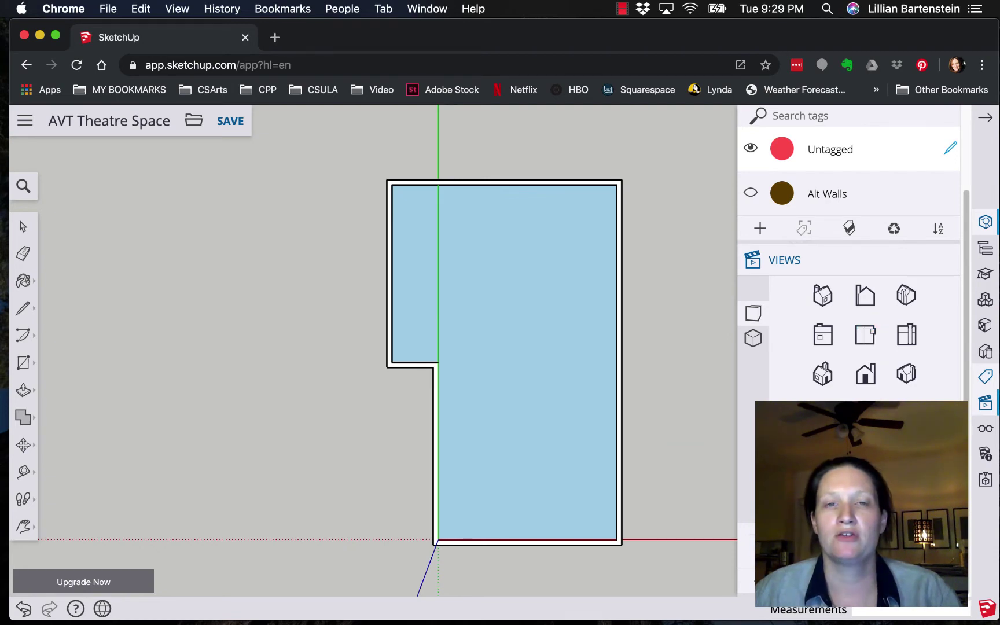
{"action": "left_click", "coordinate": [821, 373]}
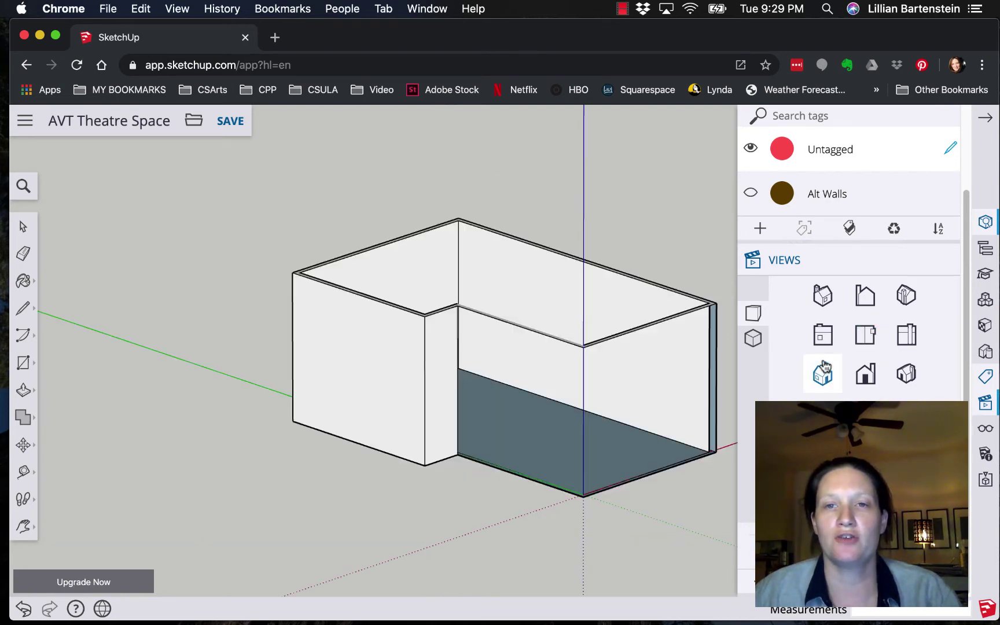
{"action": "left_click", "coordinate": [865, 335]}
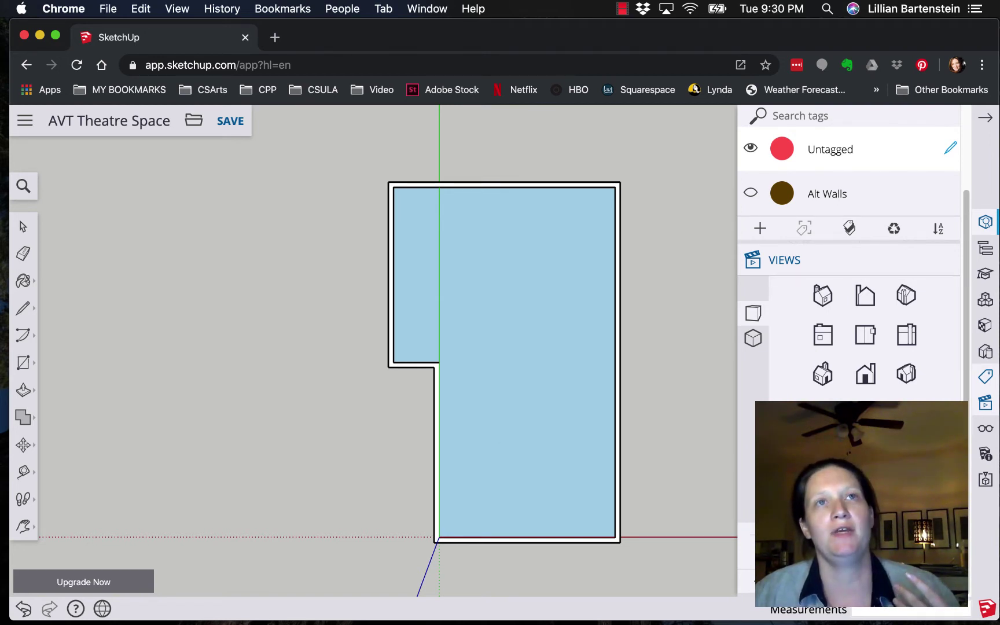
Step: Examine the seating platform dimensions on the AVT Theatre Walls plan in the other browser window
{"action": "mouse_move", "coordinate": [0, 248]}
{"action": "left_mouse_down"}
{"action": "mouse_move", "coordinate": [32, 205]}
{"action": "mouse_move", "coordinate": [416, 26]}
{"action": "mouse_move", "coordinate": [480, 80]}
{"action": "left_mouse_up"}
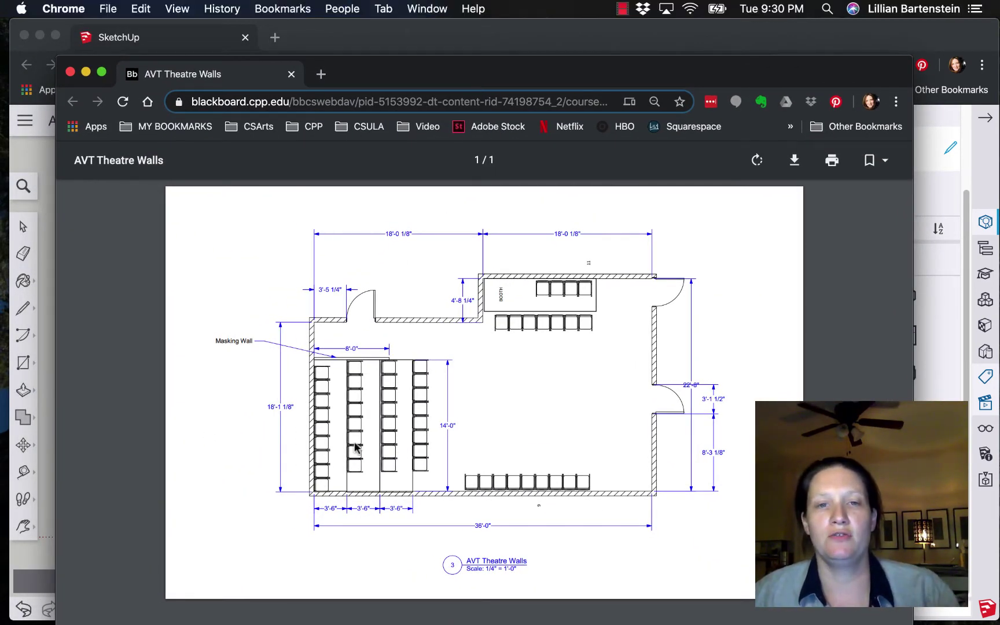
{"action": "left_click_drag", "start_coordinate": [686, 81], "coordinate": [0, 81]}
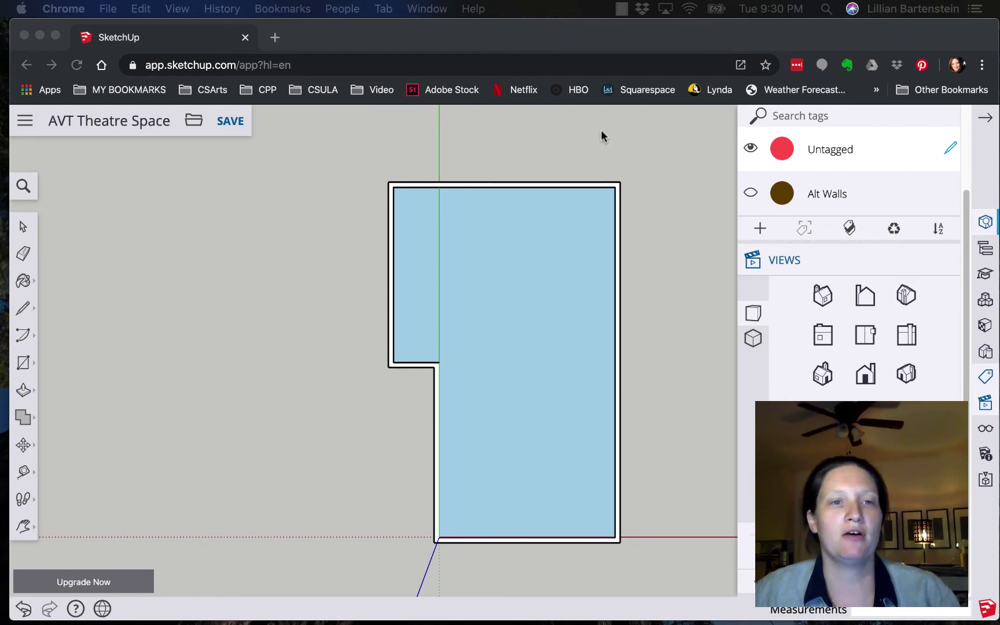
{"action": "left_click", "coordinate": [27, 369]}
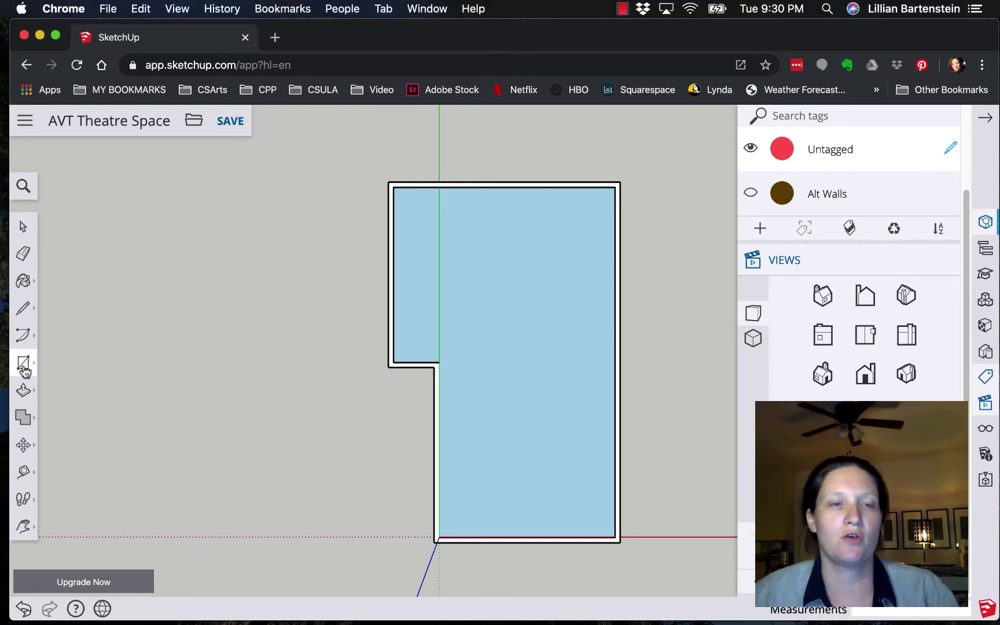
{"action": "left_click", "coordinate": [23, 362]}
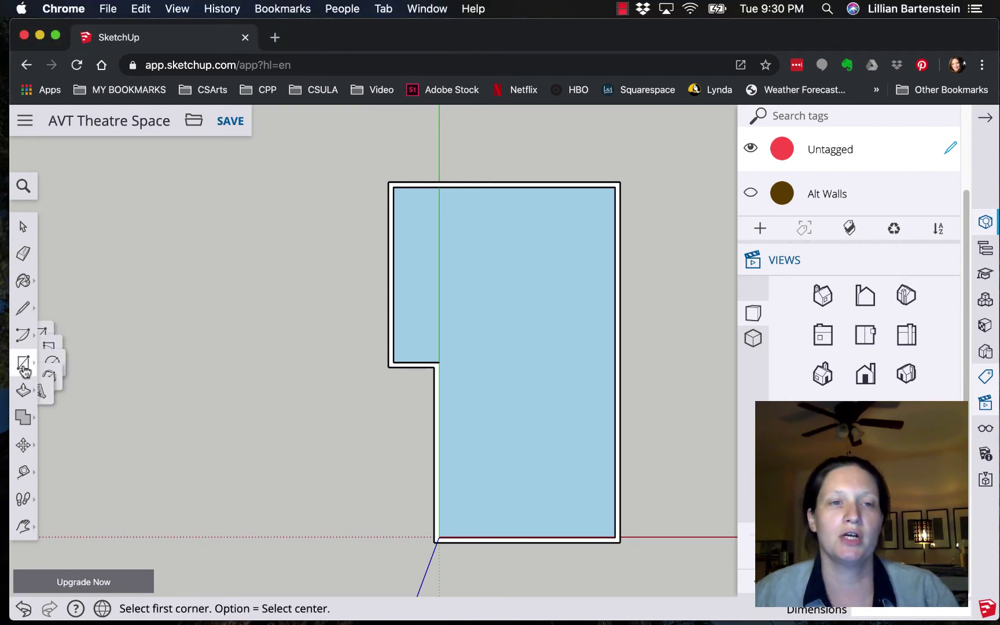
{"action": "left_click", "coordinate": [615, 538]}
{"action": "left_click", "coordinate": [608, 538]}
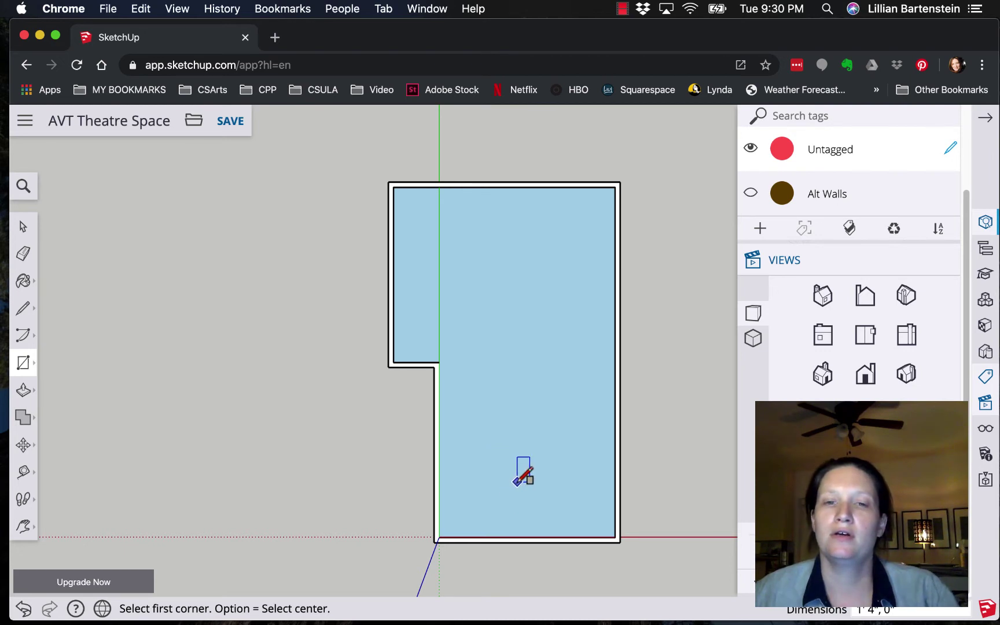
{"action": "left_click", "coordinate": [615, 537]}
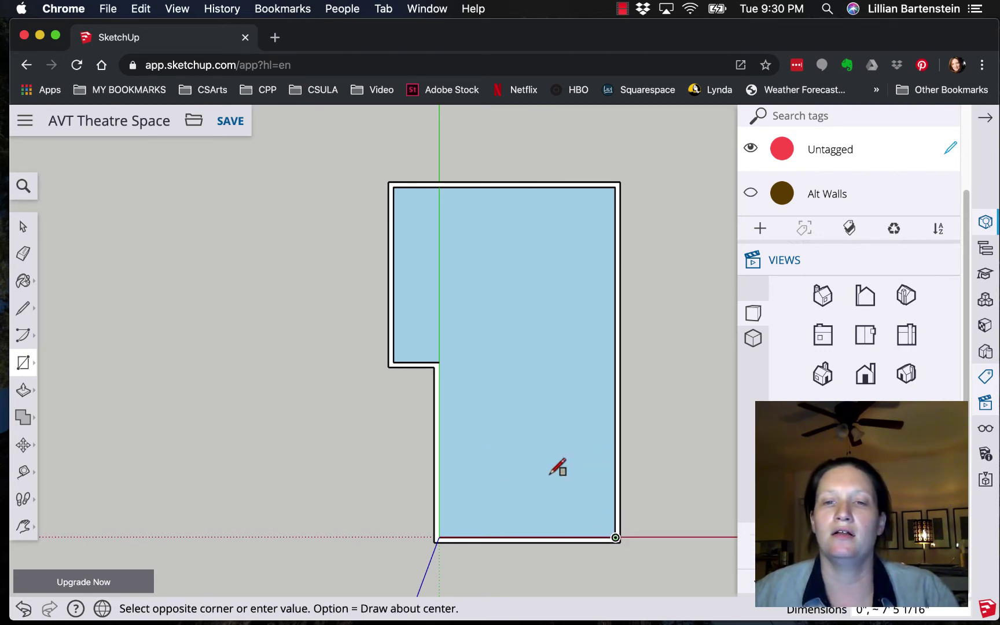
{"action": "left_click", "coordinate": [519, 482]}
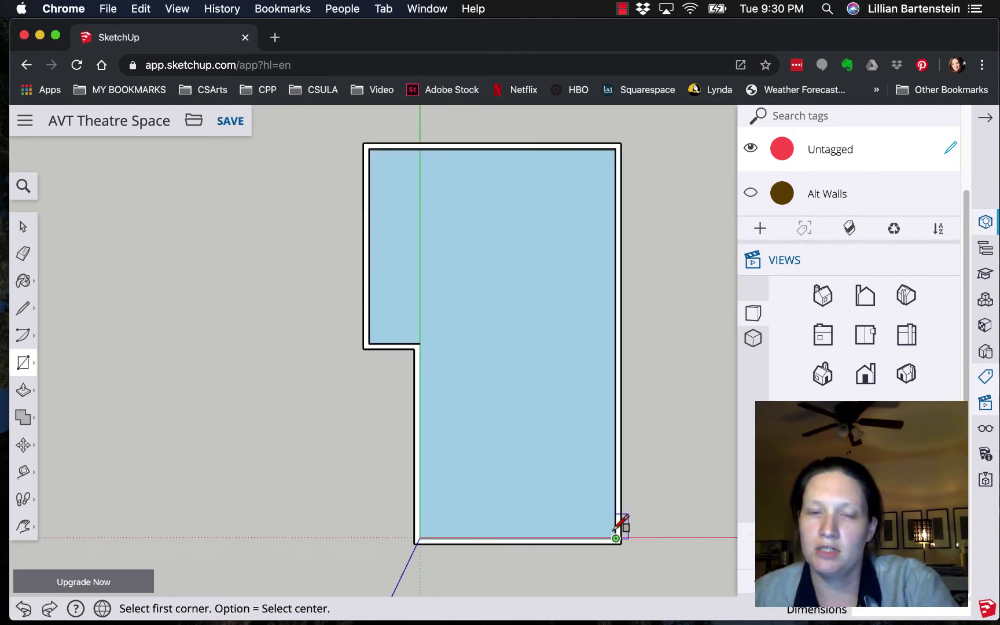
Step: Draw a 14' by 3'6" rectangle on the floor along the front wall, starting near its corner with the long side wall
{"action": "scroll", "coordinate": [616, 536], "scroll_direction": "up", "scroll_amount": 5}
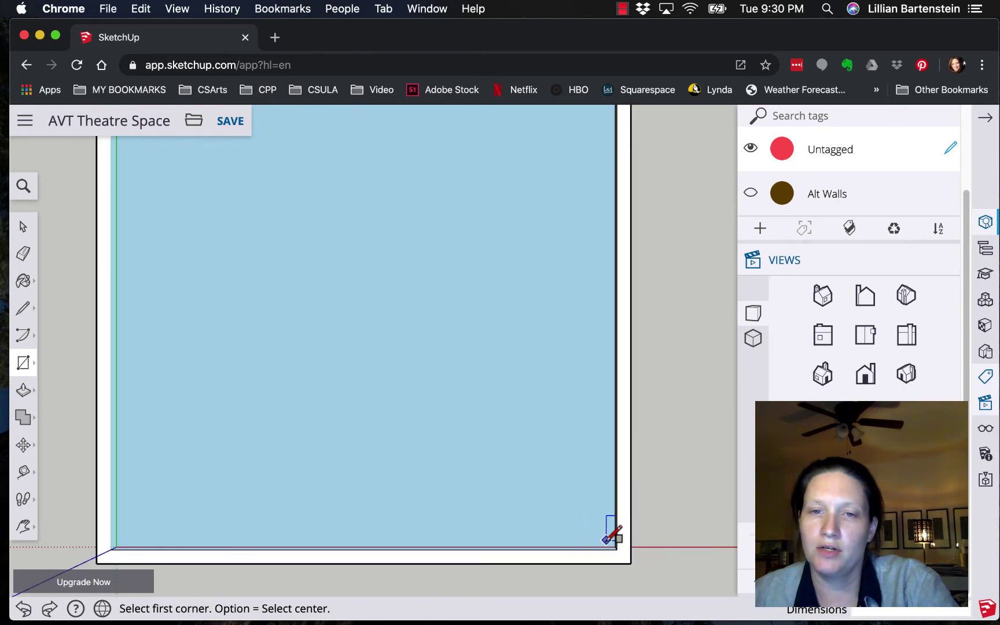
{"action": "left_click", "coordinate": [609, 539]}
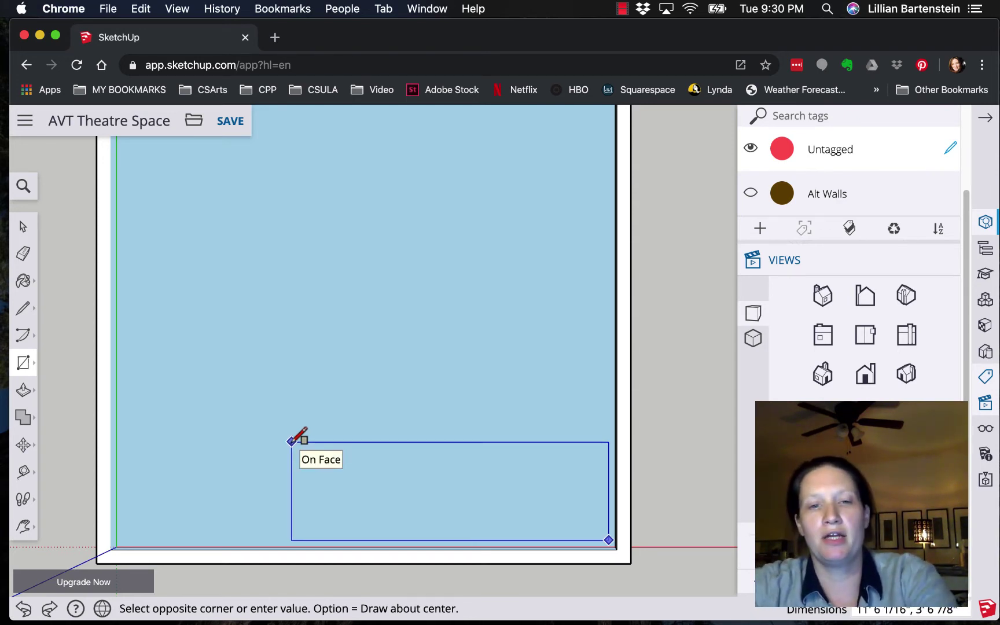
{"action": "type", "text": "14',"}
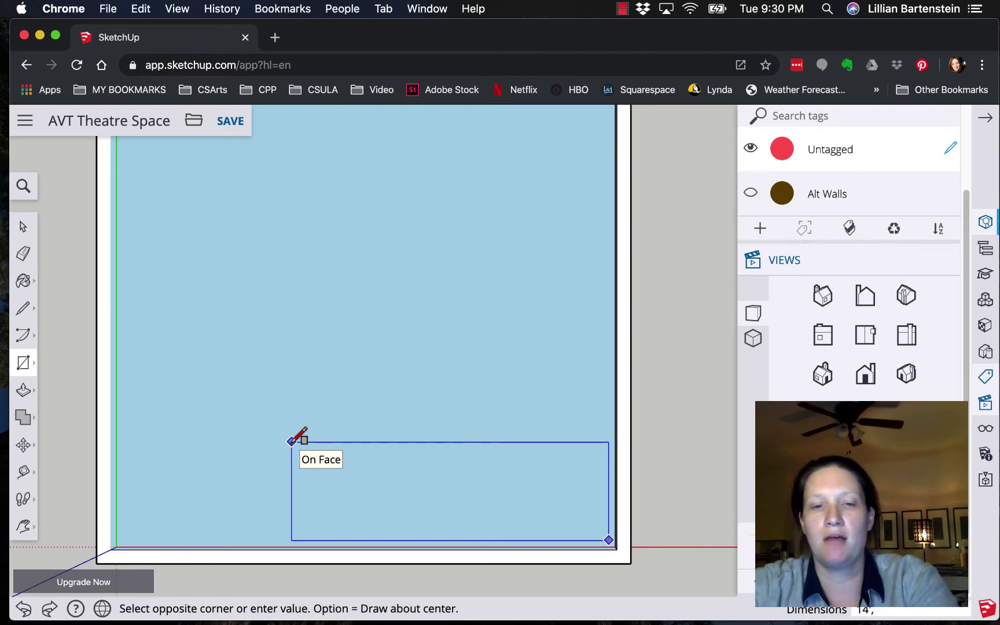
{"action": "type", "text": "3'6"}
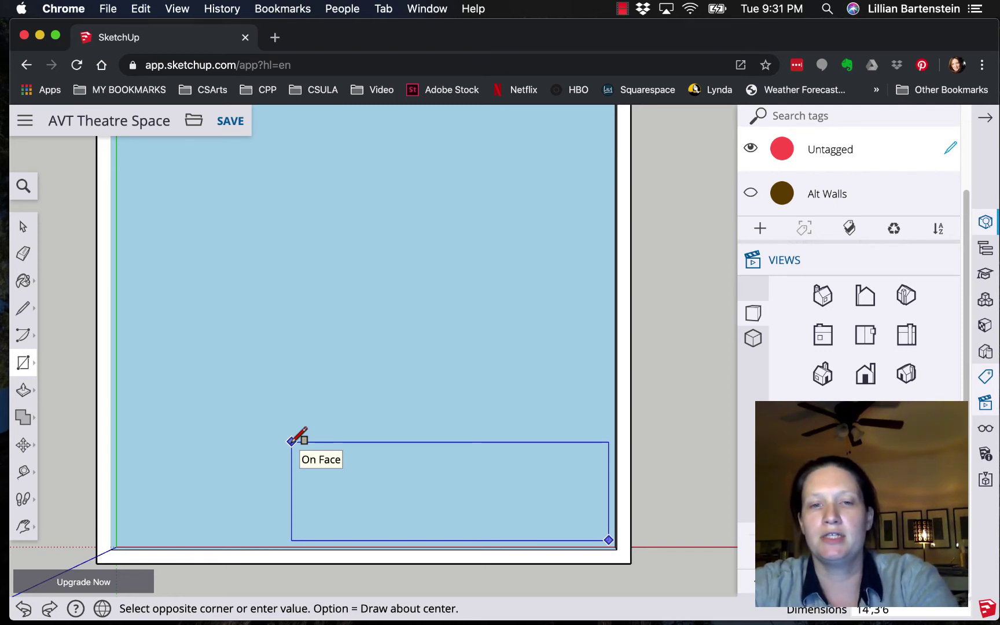
{"action": "type", "text": "\""}
{"action": "key", "text": "Return"}
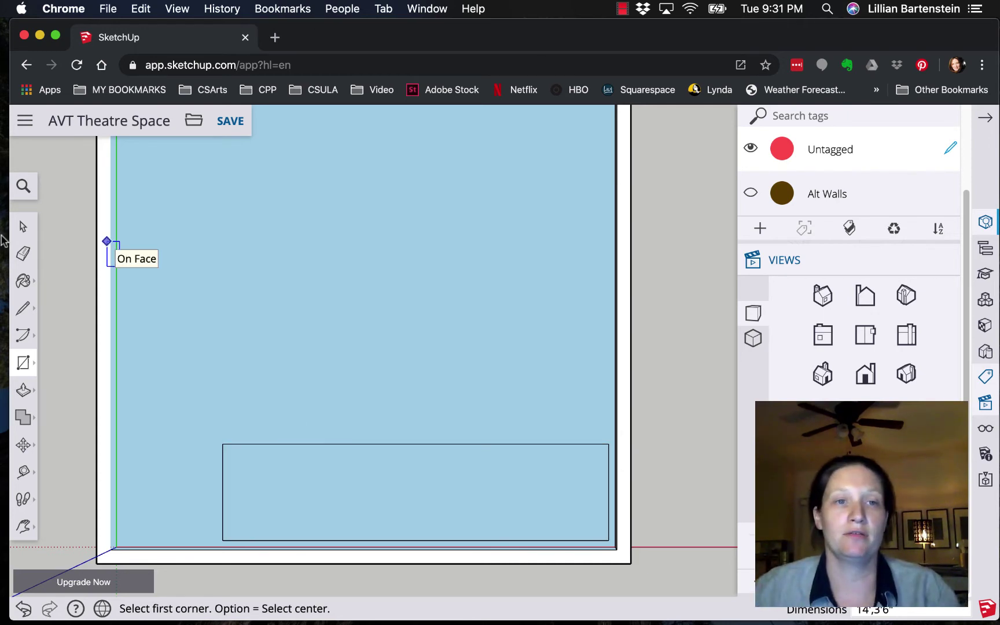
Step: Move the 14' by 3'6" rectangle about 2'8" diagonally away from the walls onto the open floor
{"action": "left_click", "coordinate": [24, 231]}
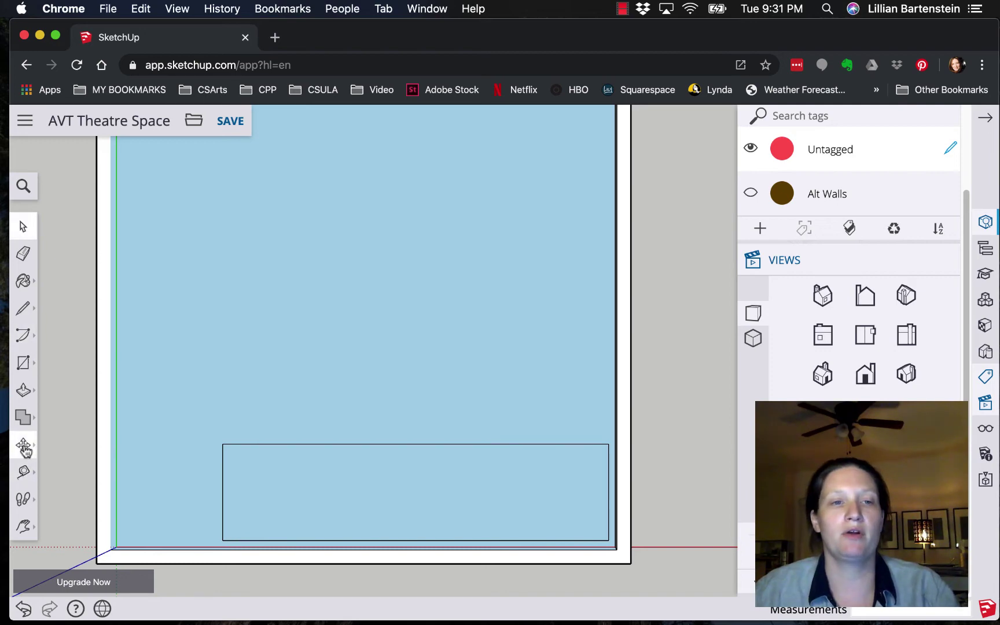
{"action": "left_click", "coordinate": [24, 445]}
{"action": "left_click", "coordinate": [62, 421]}
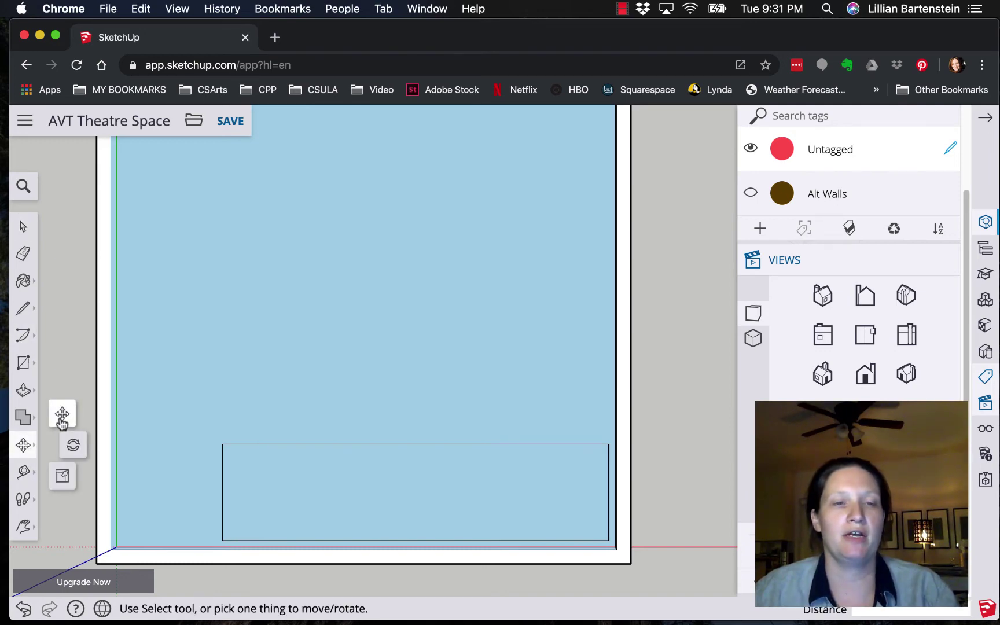
{"action": "left_click", "coordinate": [317, 461]}
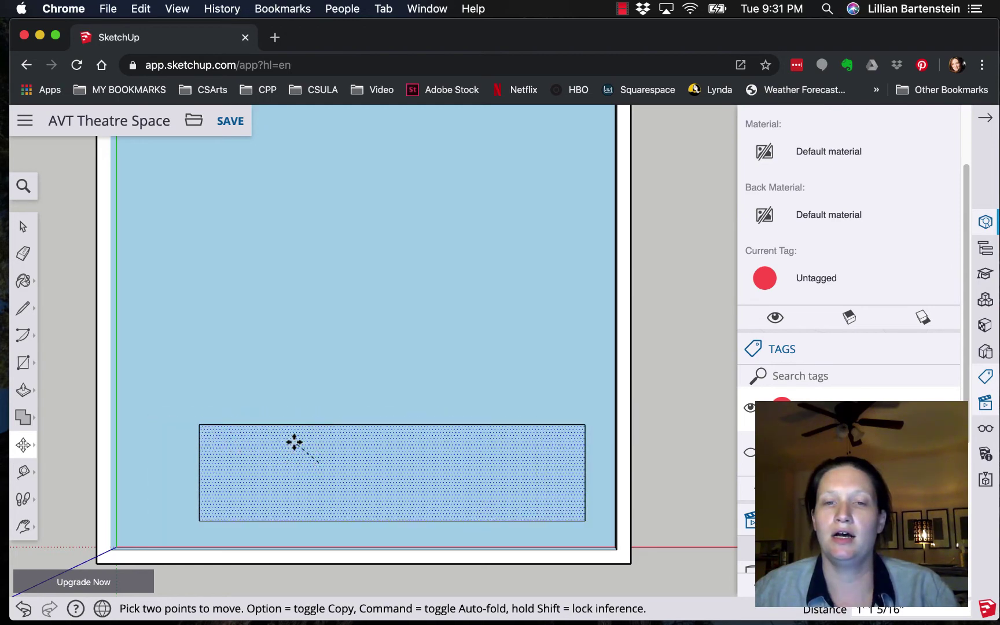
{"action": "left_click", "coordinate": [268, 409]}
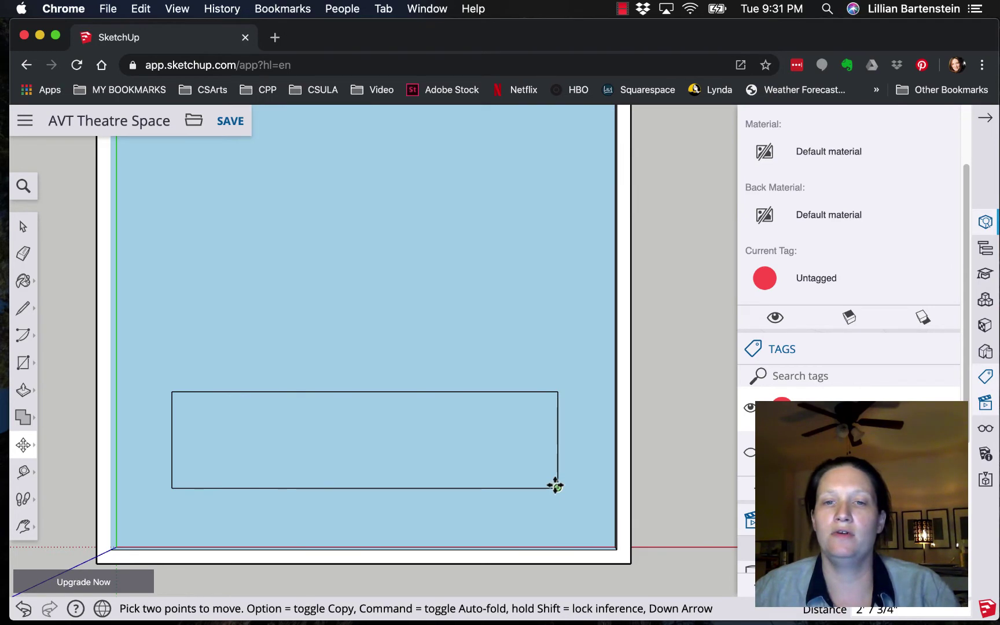
Step: Try moving the rectangle by its corner nearest the front and long side walls, and undo the change
{"action": "left_click", "coordinate": [555, 486]}
{"action": "left_click", "coordinate": [600, 520]}
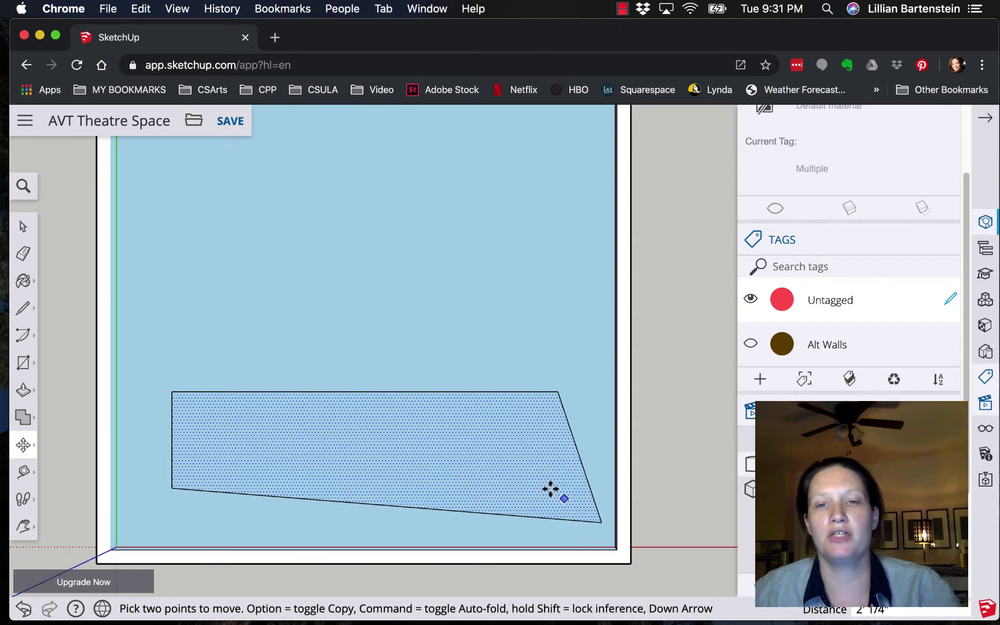
{"action": "key", "text": "super+z"}
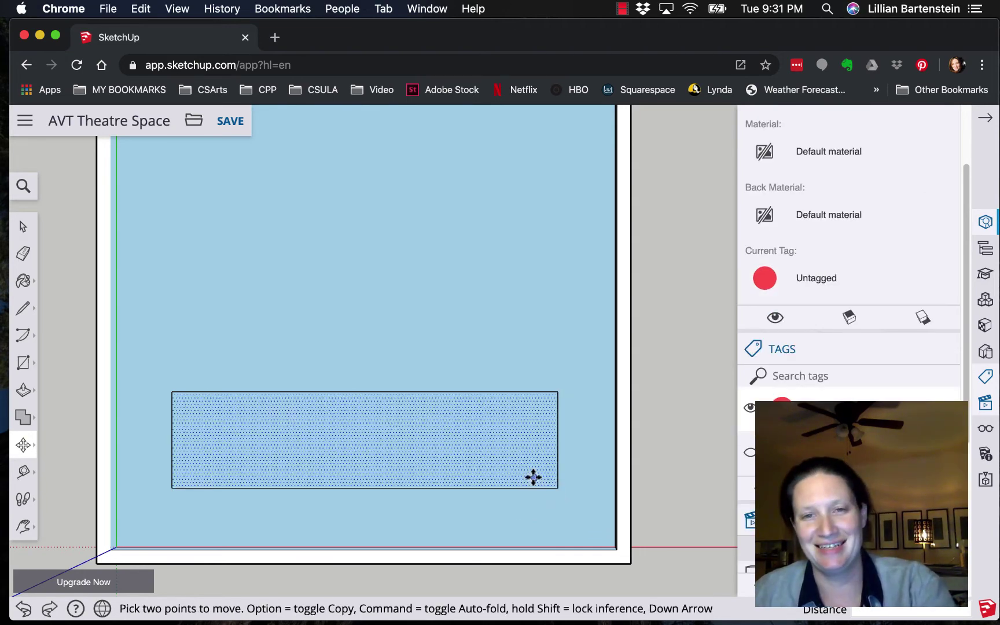
Step: Move the whole rectangle about 3' so it sits in the corner between the front wall and long side wall
{"action": "left_click", "coordinate": [532, 476]}
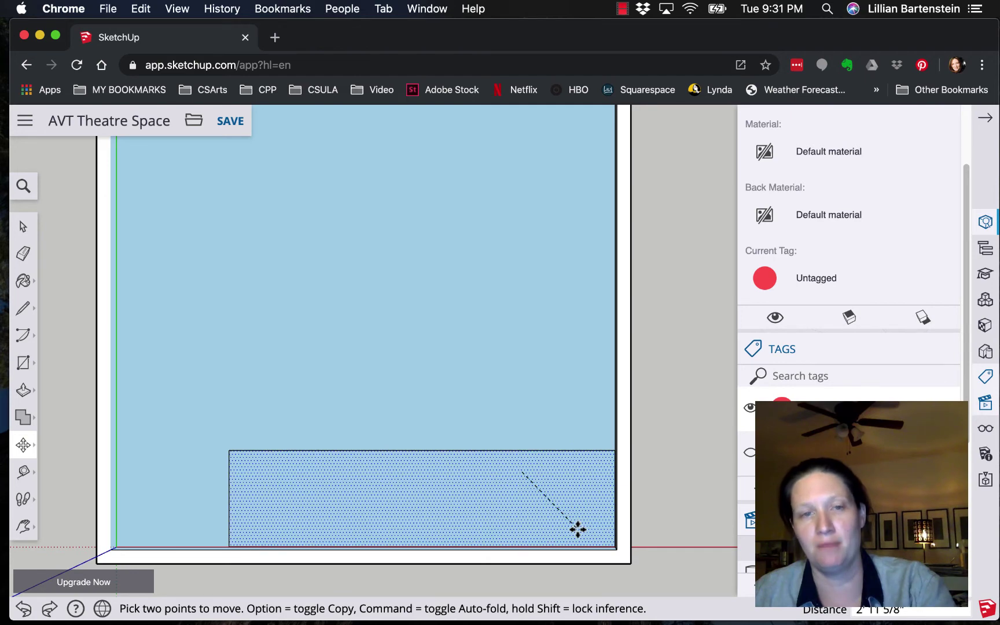
{"action": "left_click", "coordinate": [575, 528]}
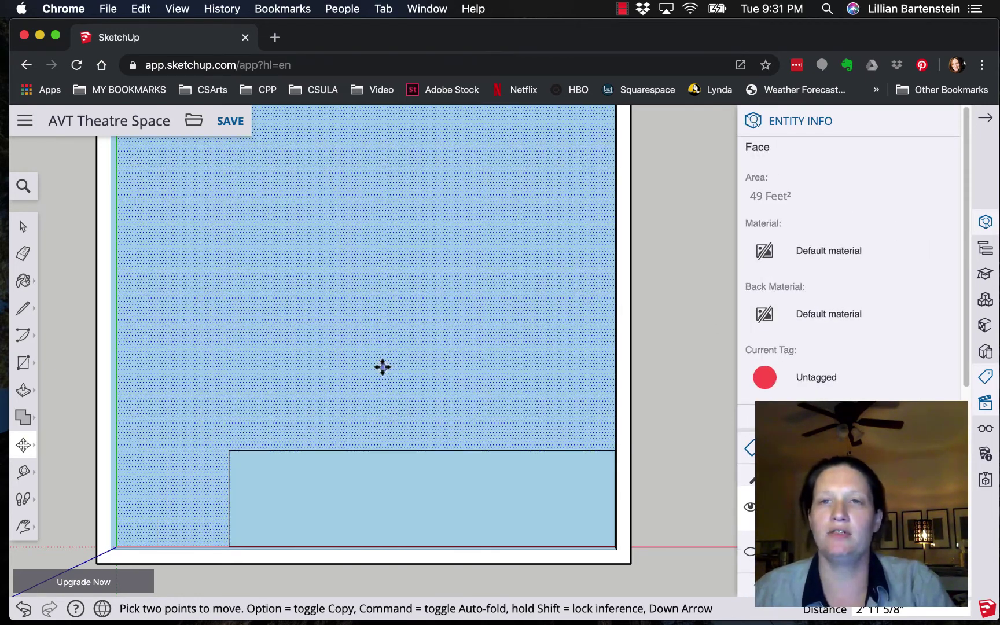
{"action": "left_click", "coordinate": [387, 189]}
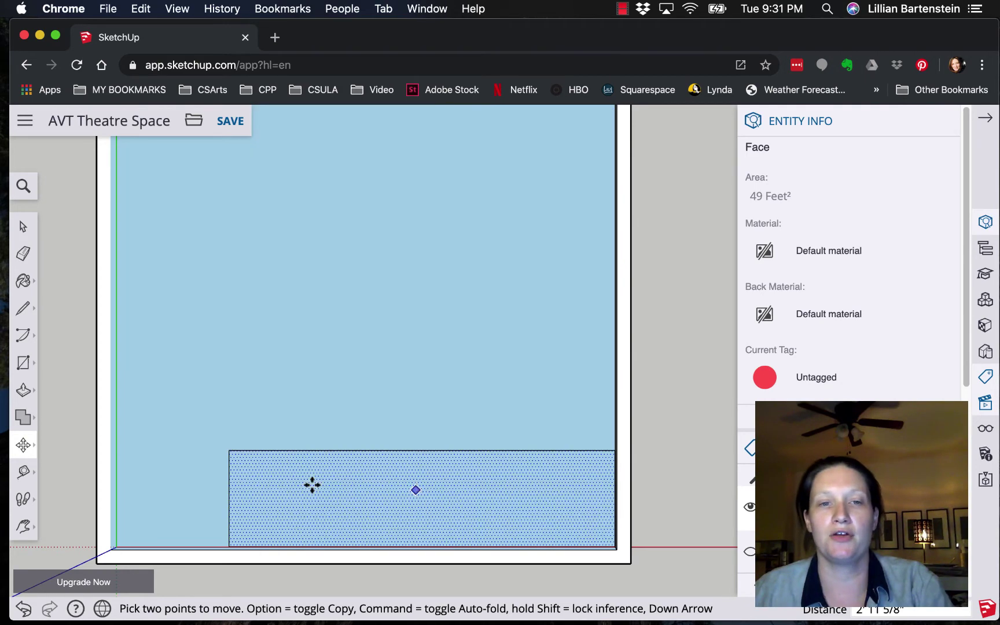
{"action": "key", "text": "Escape"}
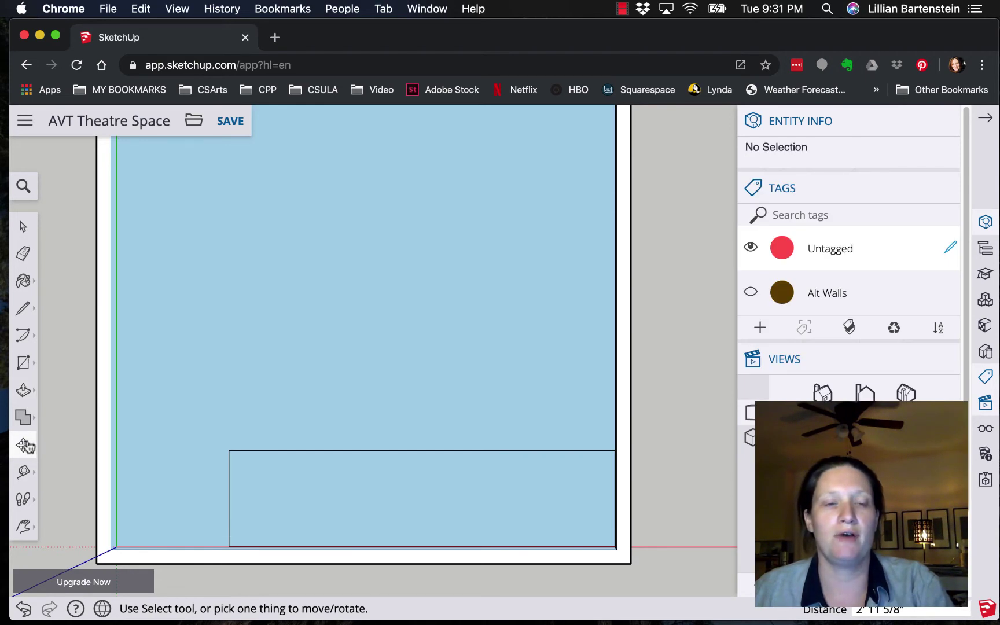
{"action": "left_click", "coordinate": [25, 444]}
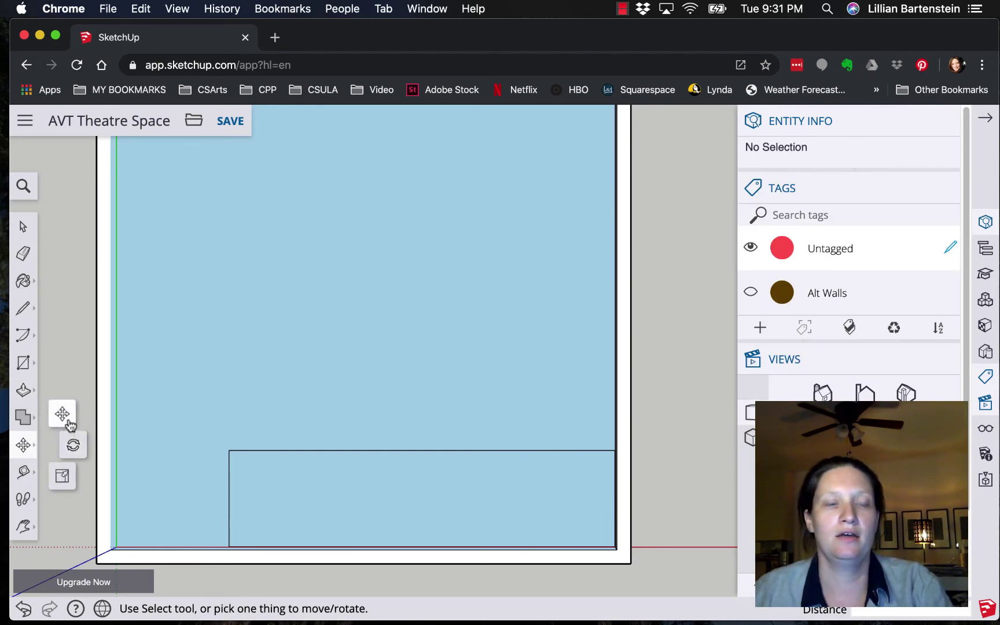
{"action": "left_click", "coordinate": [66, 476]}
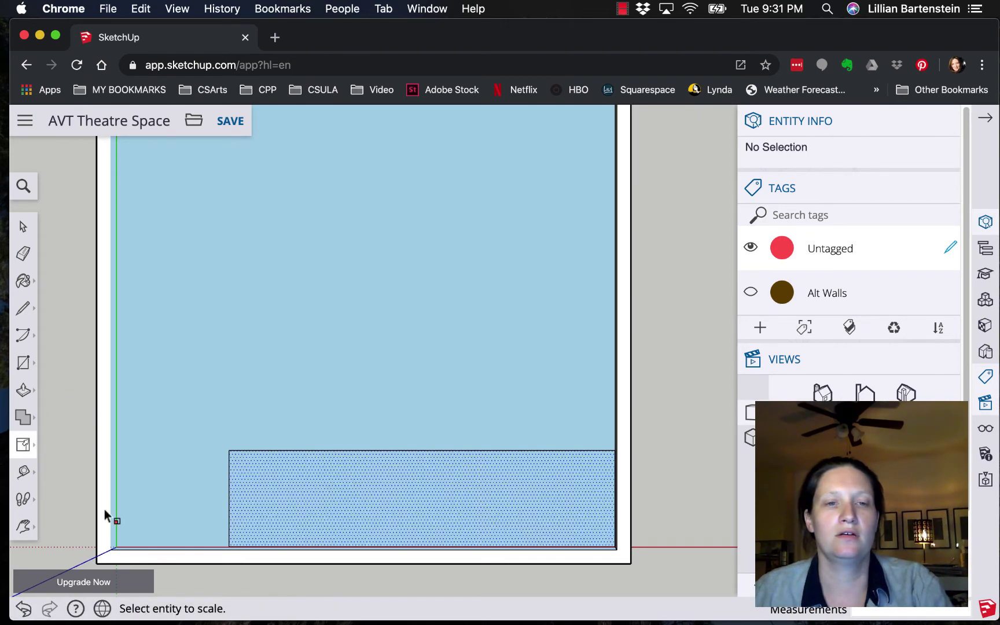
{"action": "left_click", "coordinate": [384, 516]}
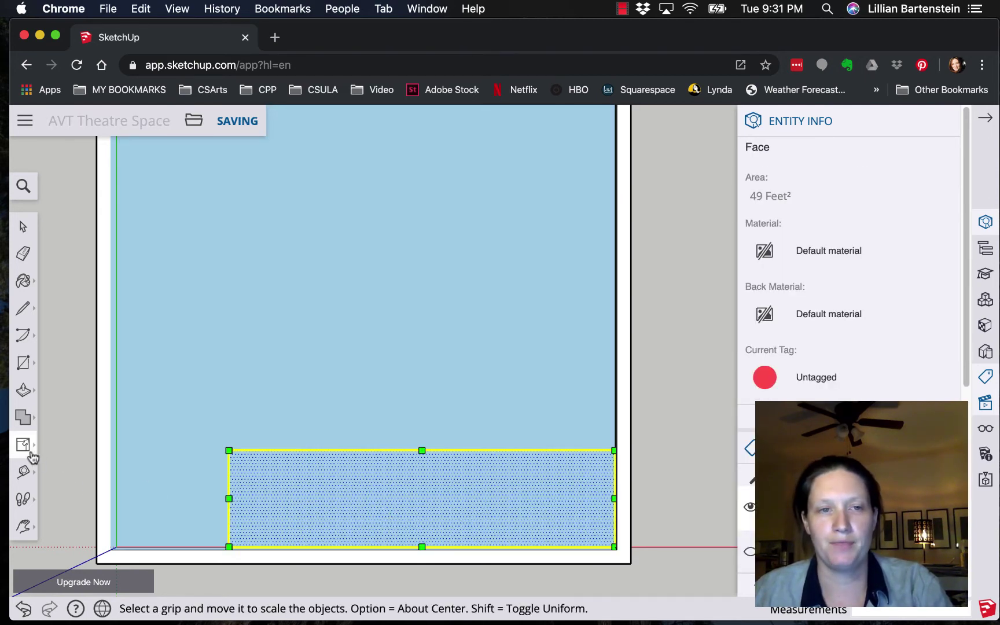
Step: Copy the corner rectangle about 3'6" straight along the long side wall so the copy adjoins the original
{"action": "left_click", "coordinate": [32, 457]}
{"action": "left_click", "coordinate": [55, 414]}
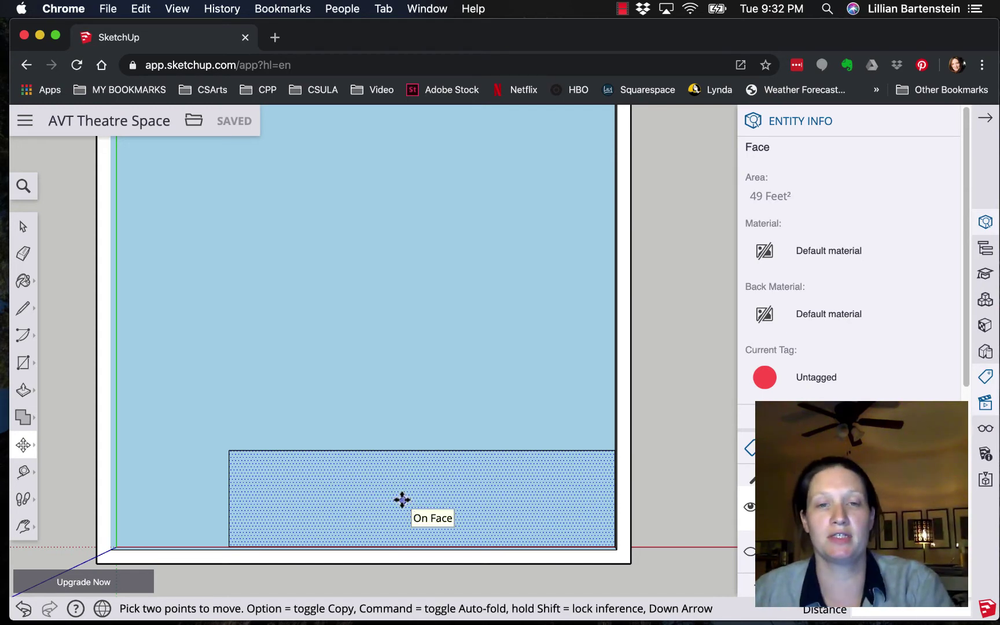
{"action": "left_click", "coordinate": [436, 496]}
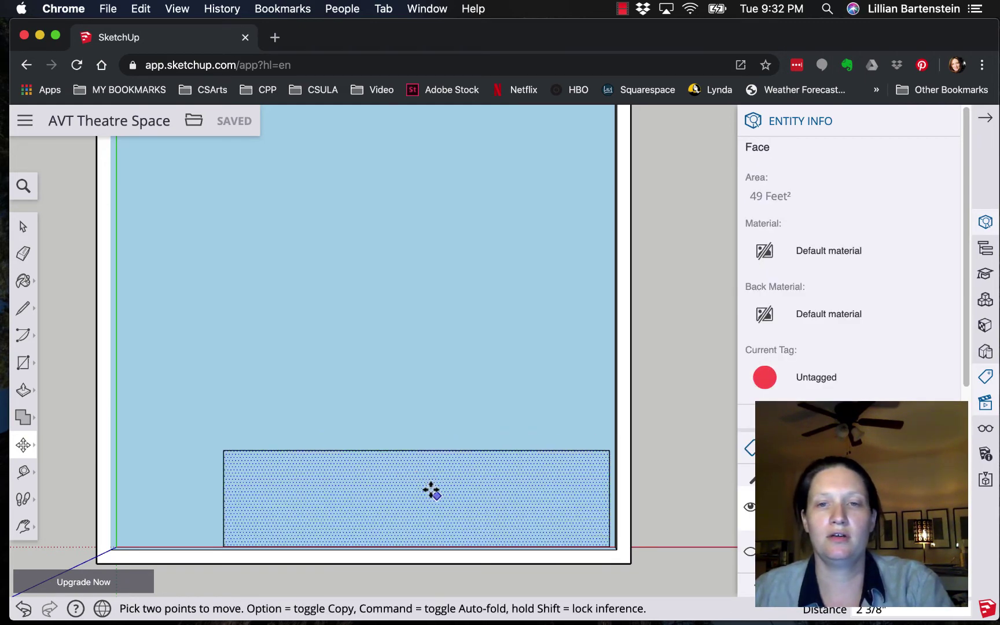
{"action": "left_click", "coordinate": [434, 486]}
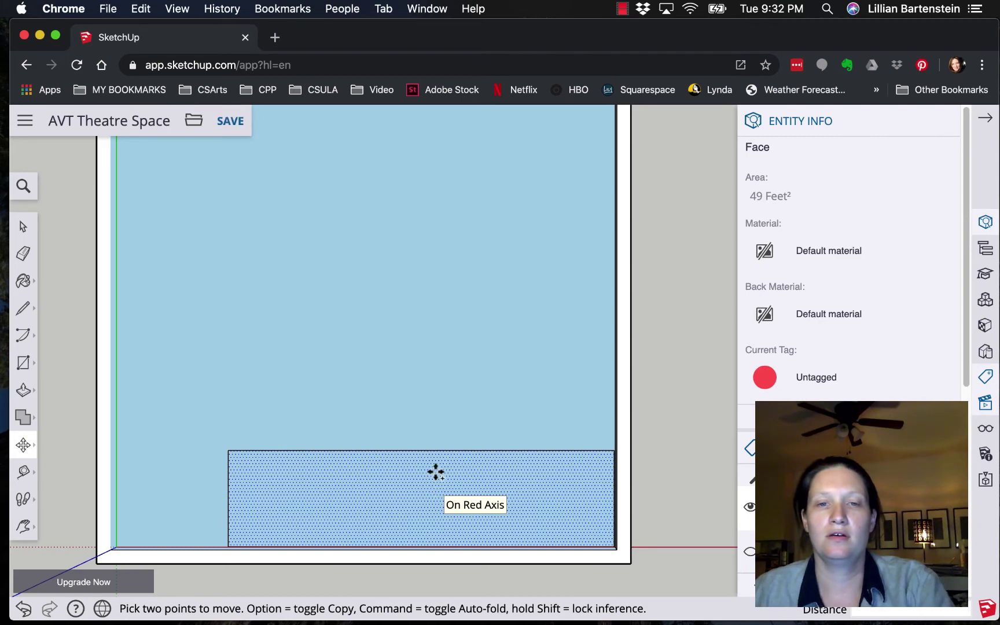
{"action": "key", "text": "alt"}
{"action": "left_click", "coordinate": [436, 472]}
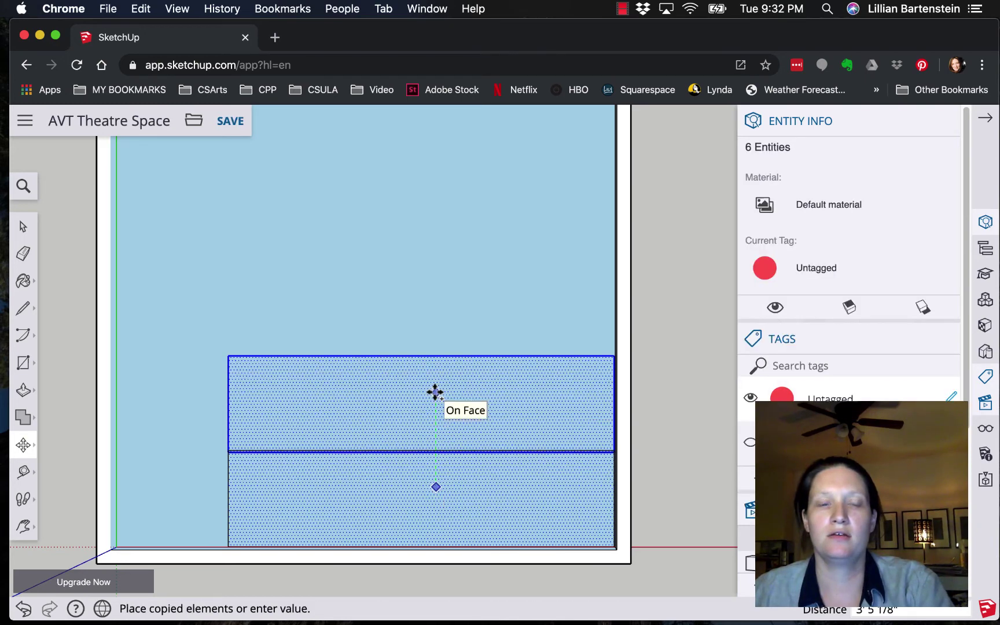
{"action": "left_click", "coordinate": [435, 389]}
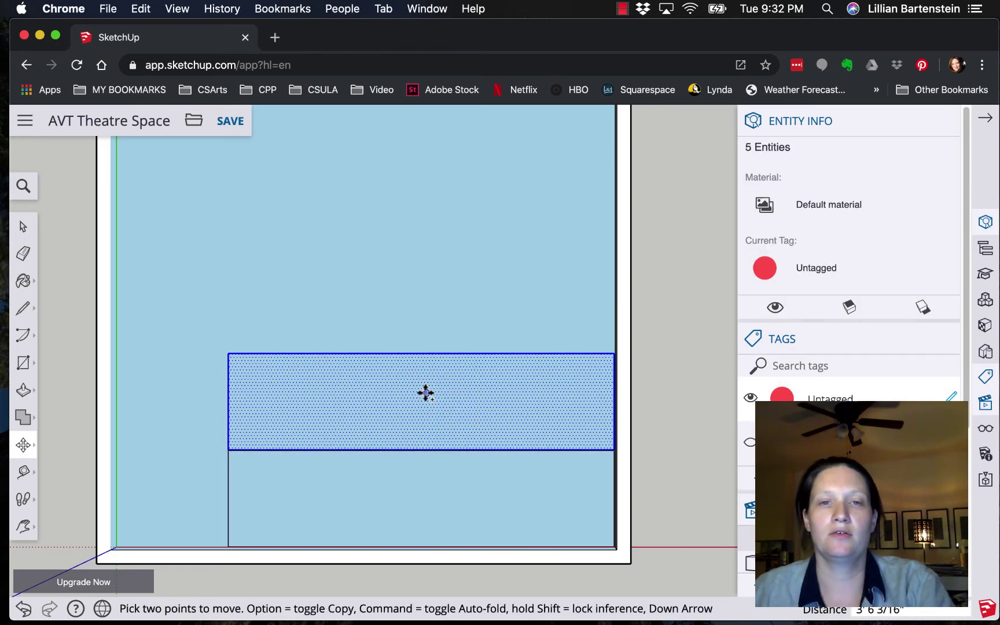
Step: Copy the second rectangle about 3'6" further along the side wall to form a third adjoining platform outline
{"action": "key", "text": "alt"}
{"action": "left_click", "coordinate": [425, 398]}
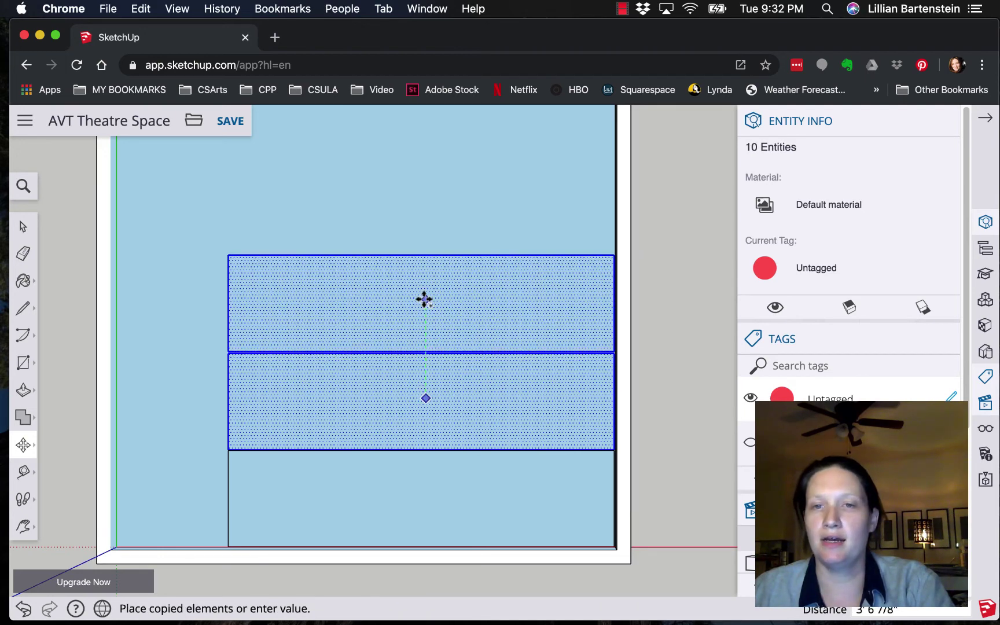
{"action": "key", "text": "Escape"}
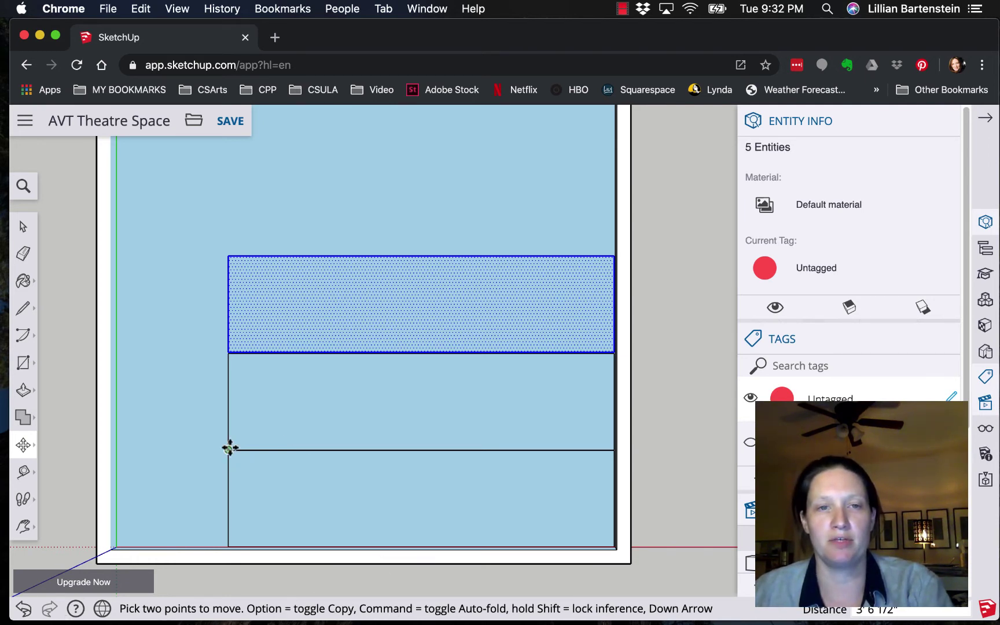
Step: Push/Pull the platform rectangle farthest from the front wall up 8" in an angled 3D view
{"action": "scroll", "coordinate": [849, 347], "scroll_direction": "down", "scroll_amount": 5}
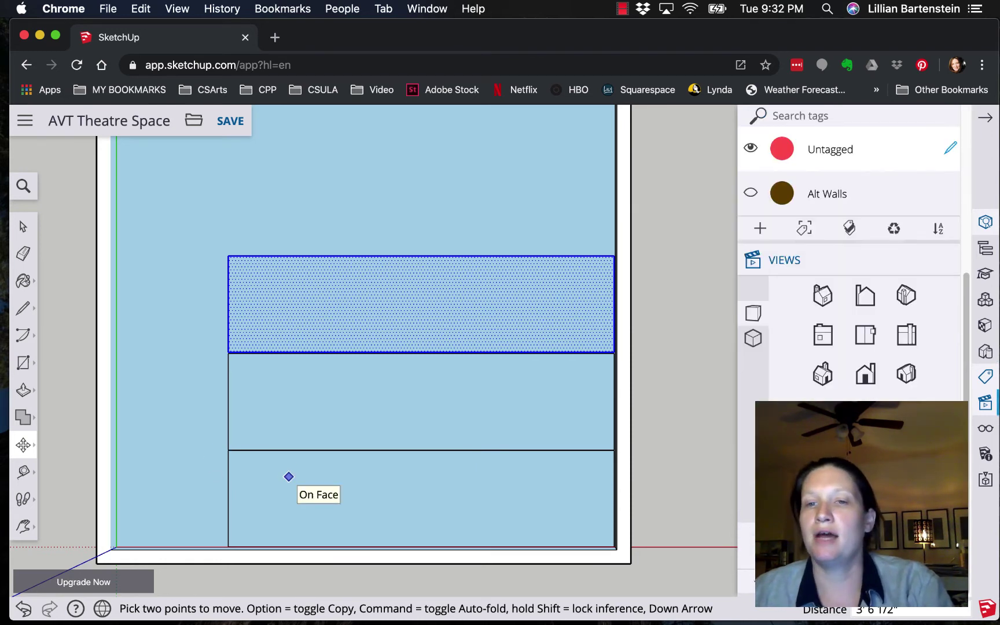
{"action": "scroll", "coordinate": [288, 476], "scroll_direction": "up", "scroll_amount": 3}
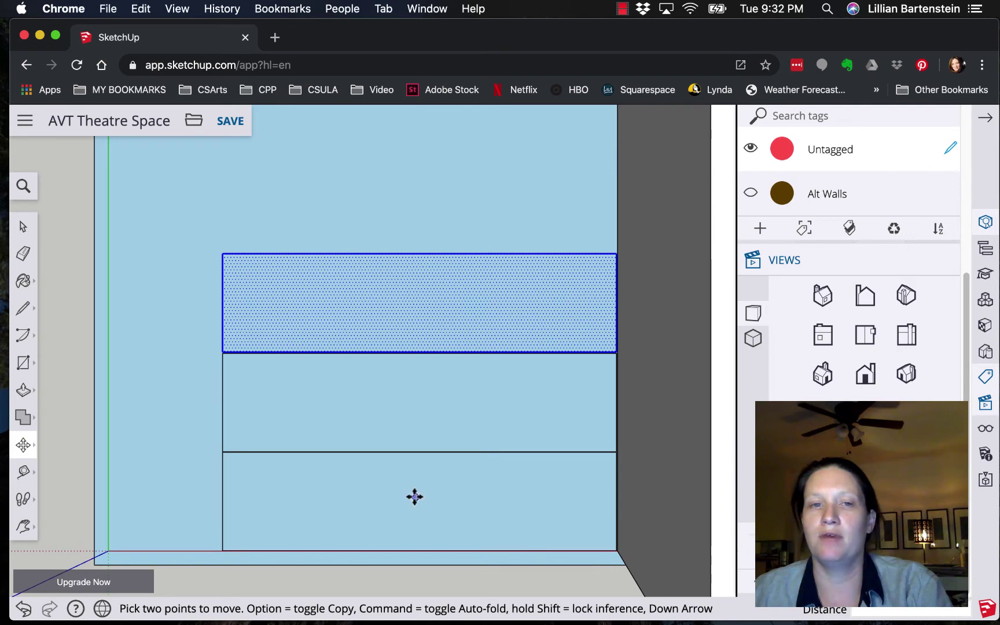
{"action": "left_click", "coordinate": [23, 526]}
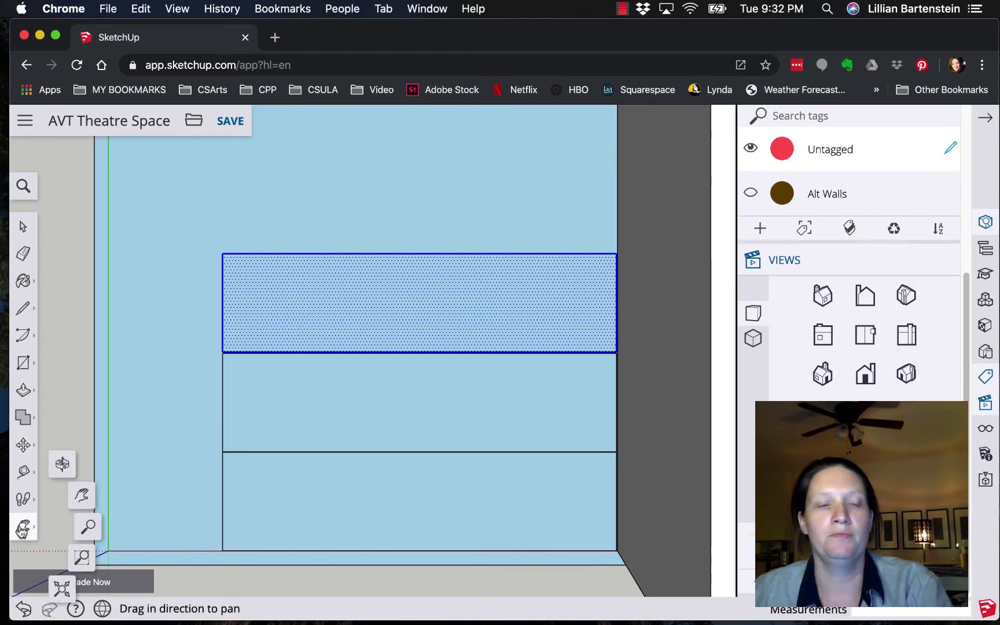
{"action": "left_click", "coordinate": [66, 464]}
{"action": "mouse_move", "coordinate": [181, 505]}
{"action": "left_mouse_down"}
{"action": "mouse_move", "coordinate": [194, 376]}
{"action": "mouse_move", "coordinate": [300, 345]}
{"action": "mouse_move", "coordinate": [437, 282]}
{"action": "mouse_move", "coordinate": [434, 195]}
{"action": "left_mouse_up"}
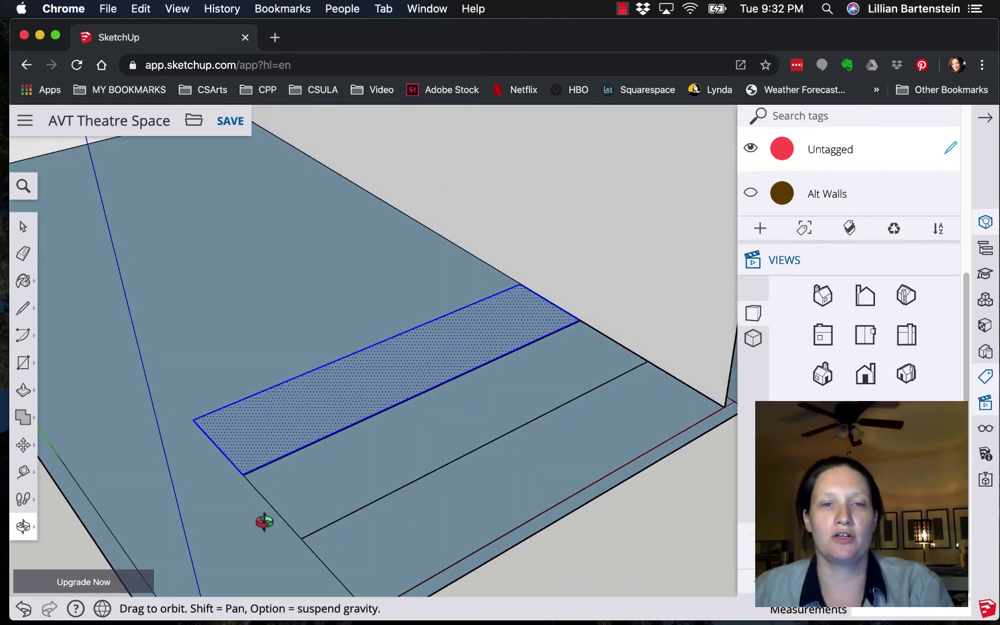
{"action": "left_click_drag", "start_coordinate": [263, 520], "coordinate": [270, 518]}
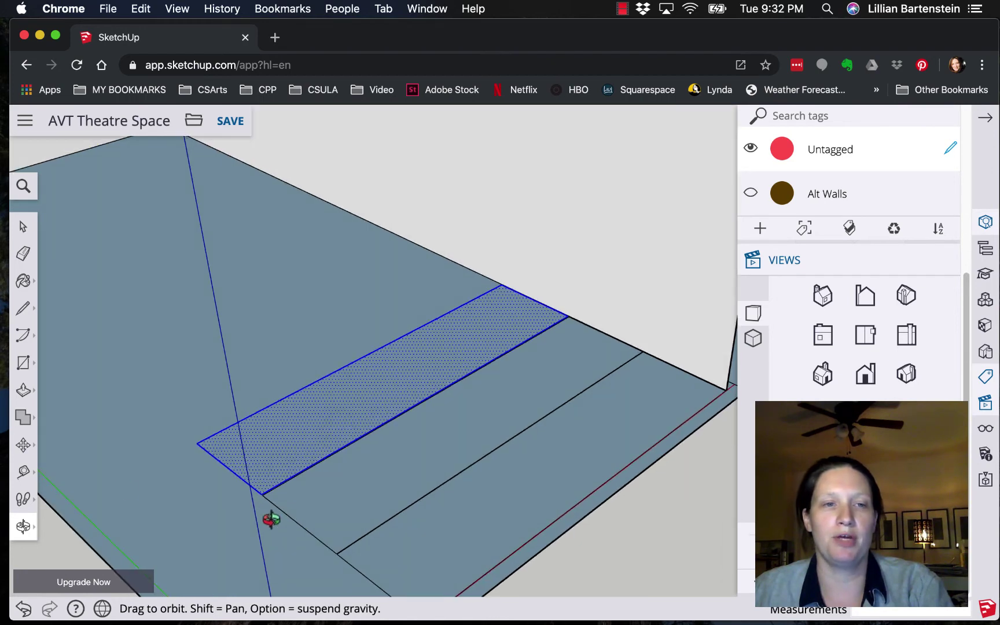
{"action": "left_click", "coordinate": [24, 391]}
{"action": "left_click", "coordinate": [317, 435]}
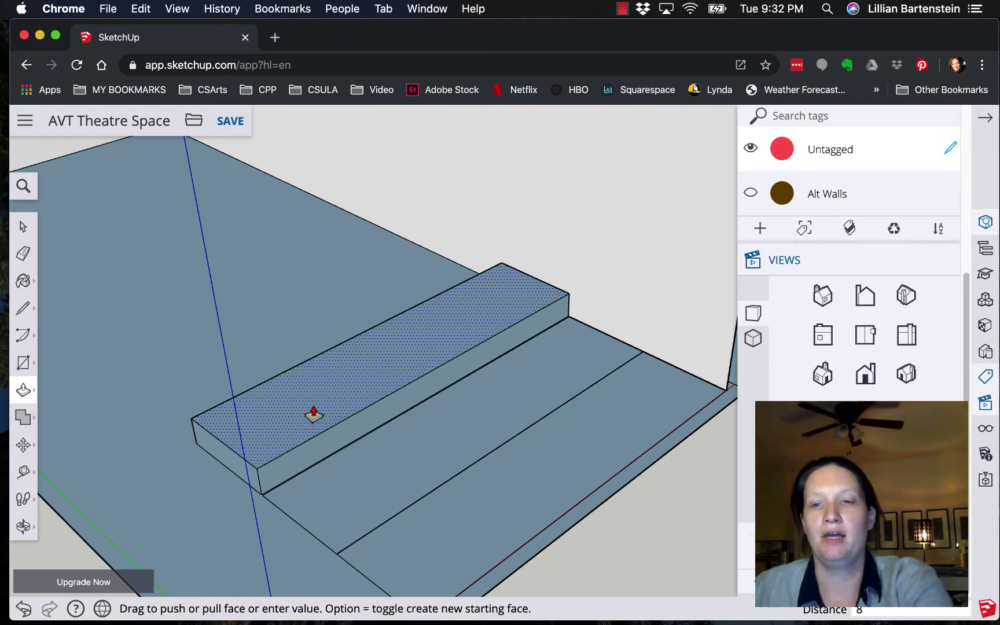
{"action": "left_click", "coordinate": [313, 415]}
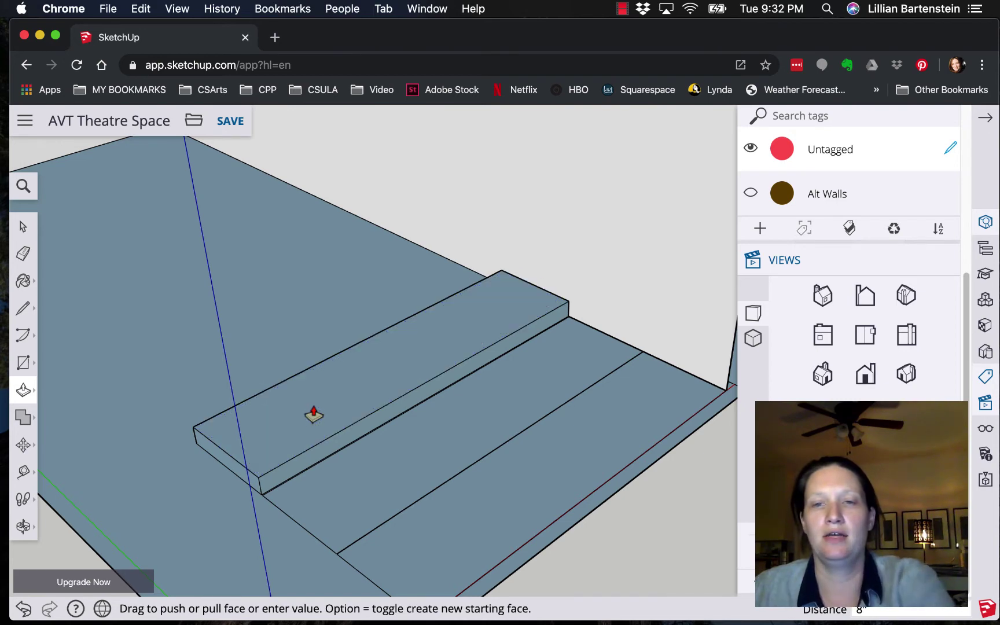
Step: Pull the middle platform up higher than the first, and raise the platform along the front wall 2'
{"action": "left_click", "coordinate": [382, 473]}
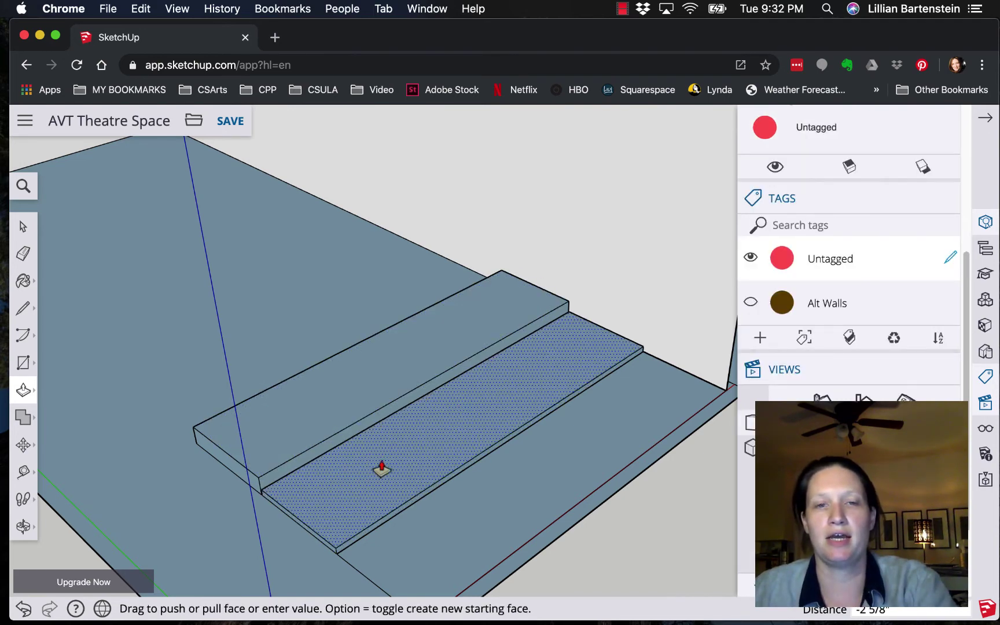
{"action": "left_click", "coordinate": [380, 434]}
{"action": "left_click", "coordinate": [446, 531]}
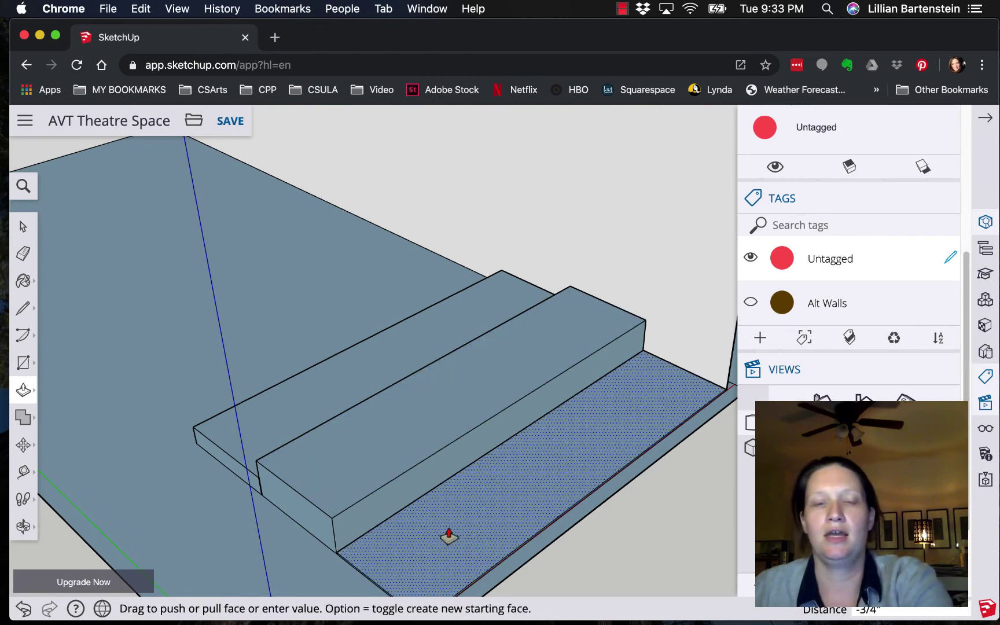
{"action": "left_click", "coordinate": [444, 486]}
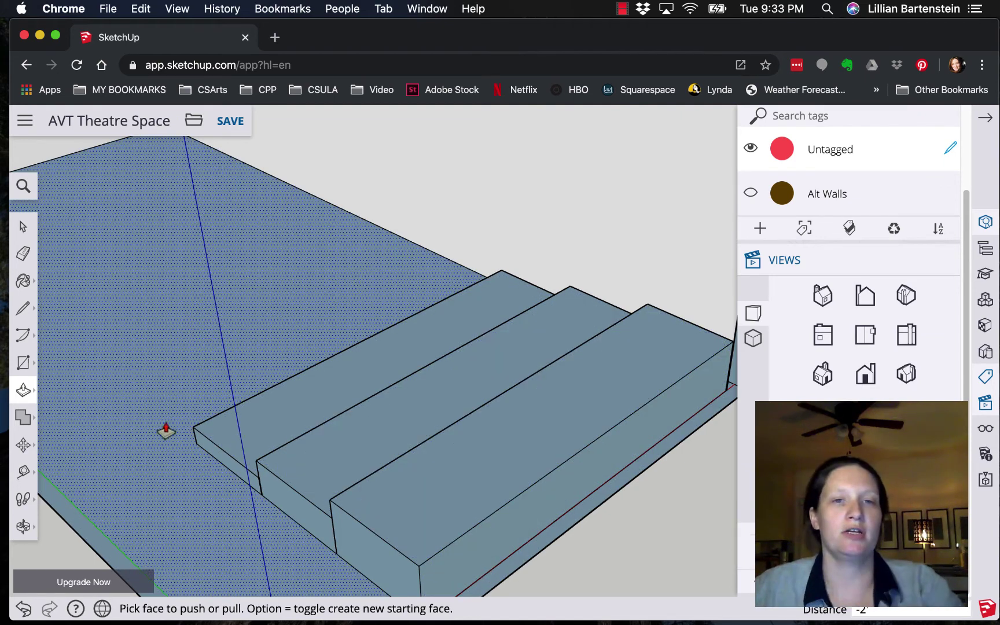
Step: Examine the three stepped seating platforms within the theatre from a wider orbiting view
{"action": "left_click", "coordinate": [23, 227]}
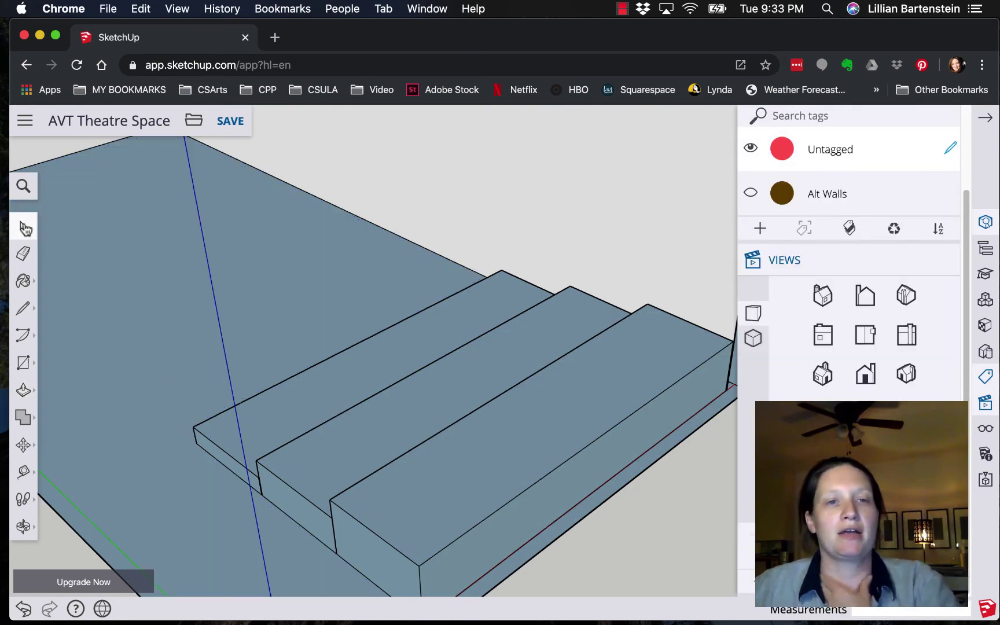
{"action": "scroll", "coordinate": [200, 415], "scroll_direction": "down", "scroll_amount": 5}
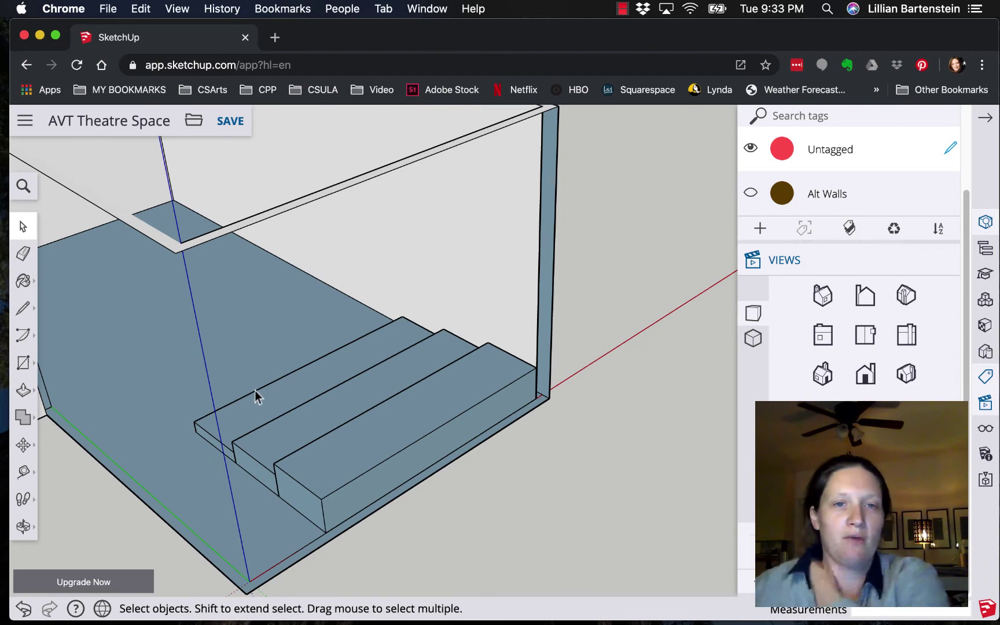
{"action": "left_click", "coordinate": [24, 526]}
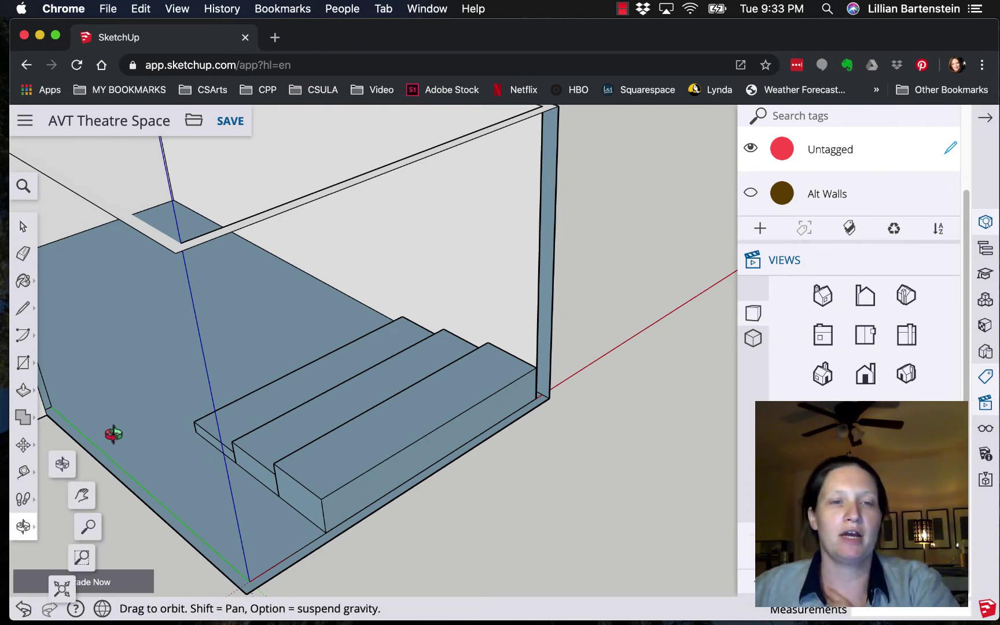
Step: Try to copy the lowest riser's top face about 16' 10" away onto the open theatre floor
{"action": "left_click_drag", "start_coordinate": [122, 444], "coordinate": [80, 496]}
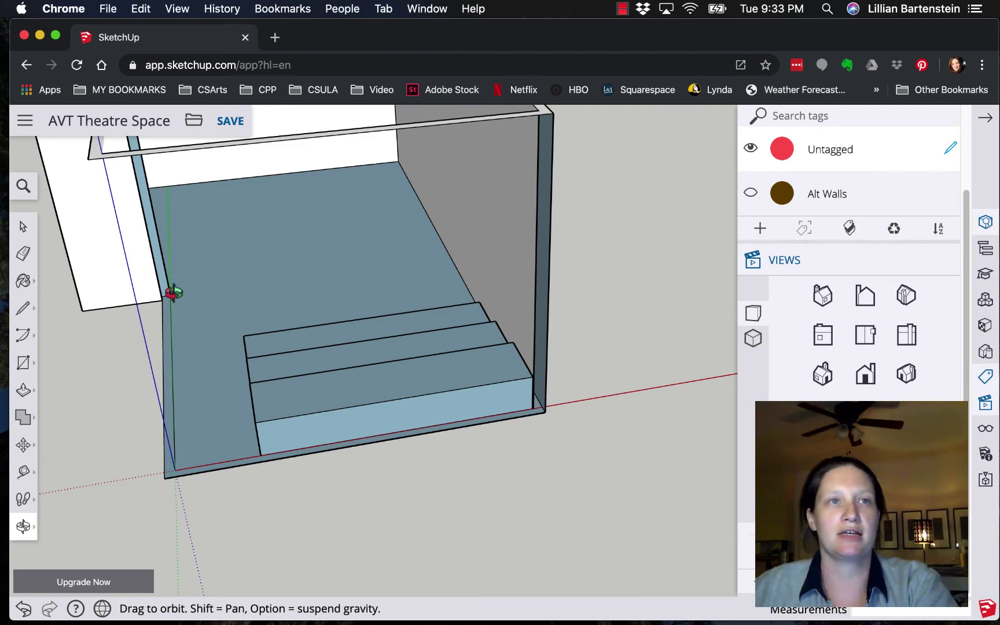
{"action": "left_click_drag", "start_coordinate": [295, 315], "coordinate": [306, 321]}
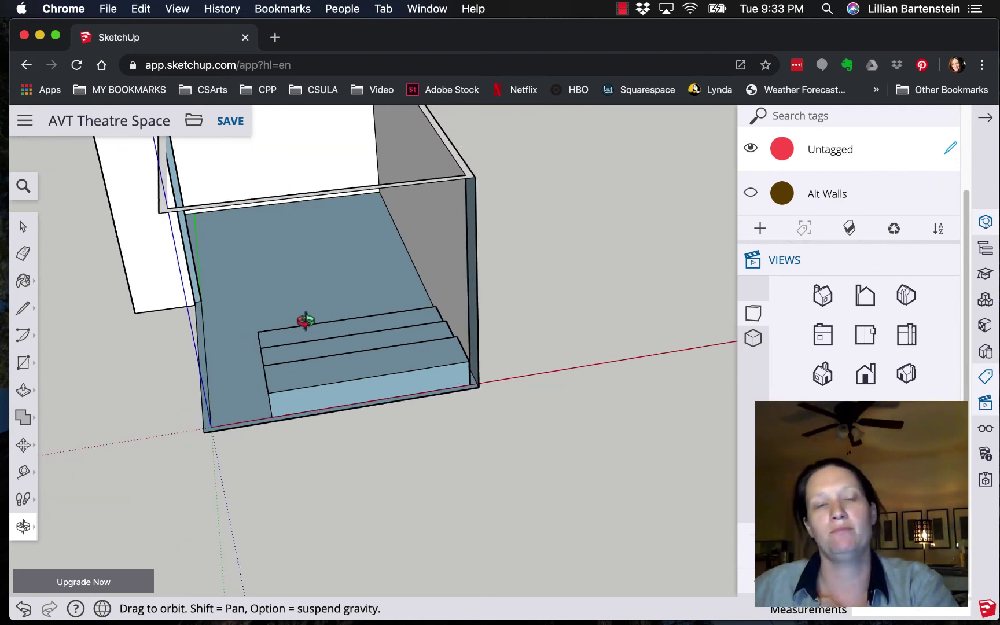
{"action": "left_click_drag", "start_coordinate": [511, 280], "coordinate": [462, 426]}
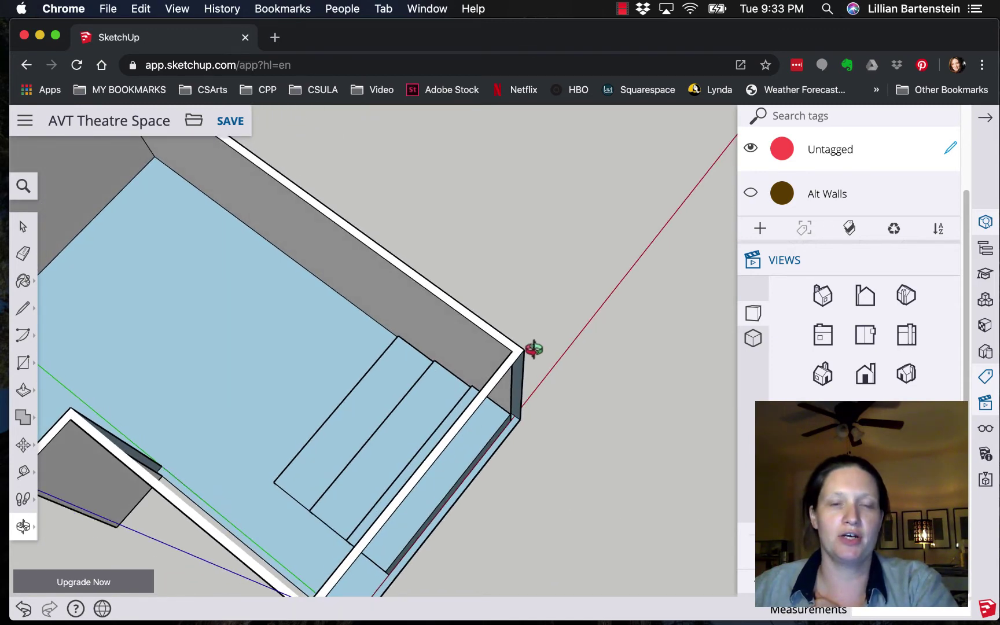
{"action": "left_click", "coordinate": [23, 446]}
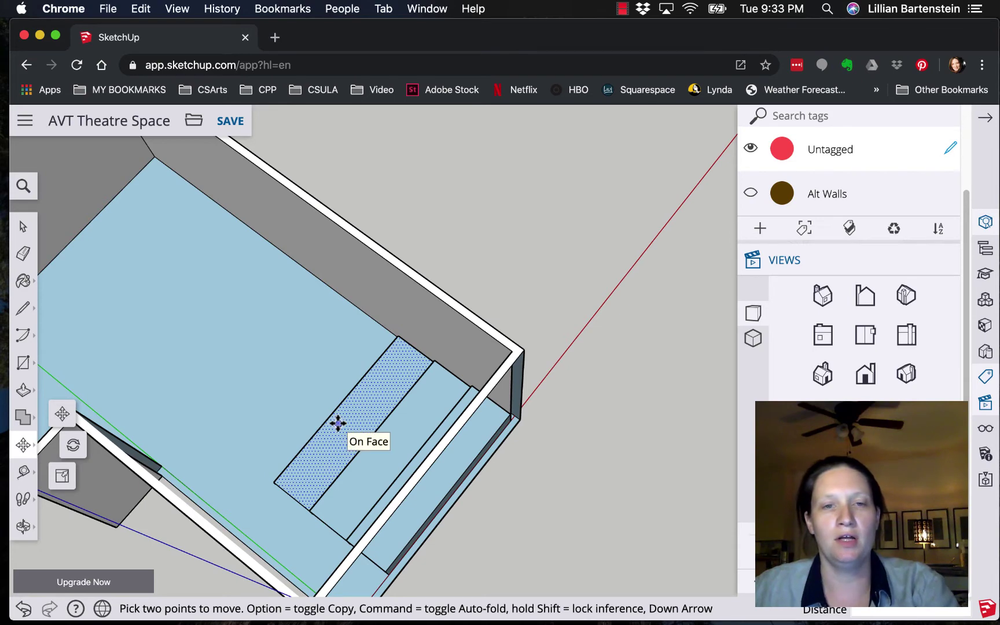
{"action": "left_click", "coordinate": [280, 408]}
{"action": "key", "text": "alt"}
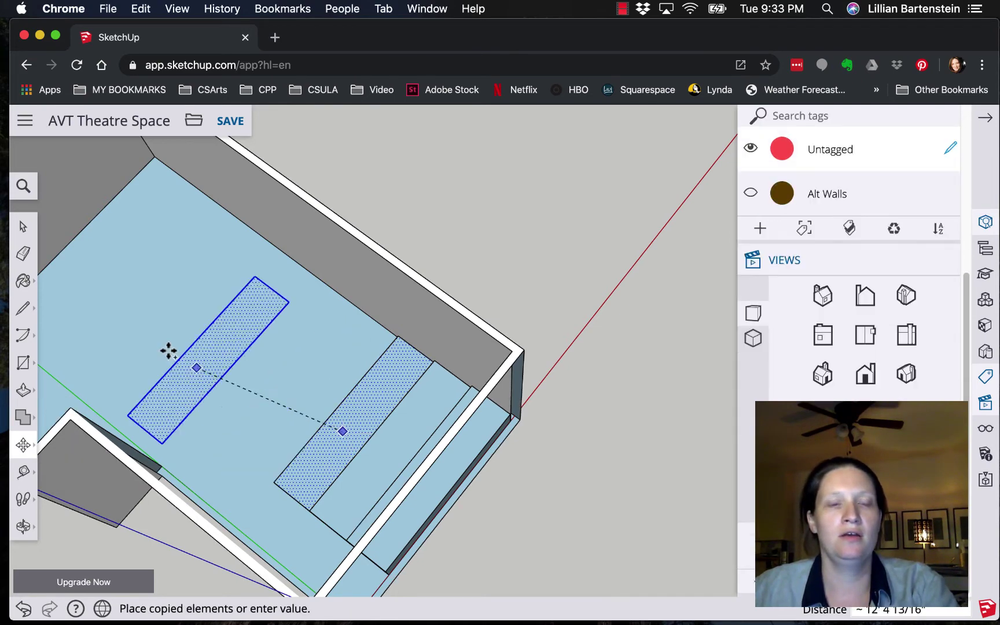
{"action": "left_click", "coordinate": [146, 342]}
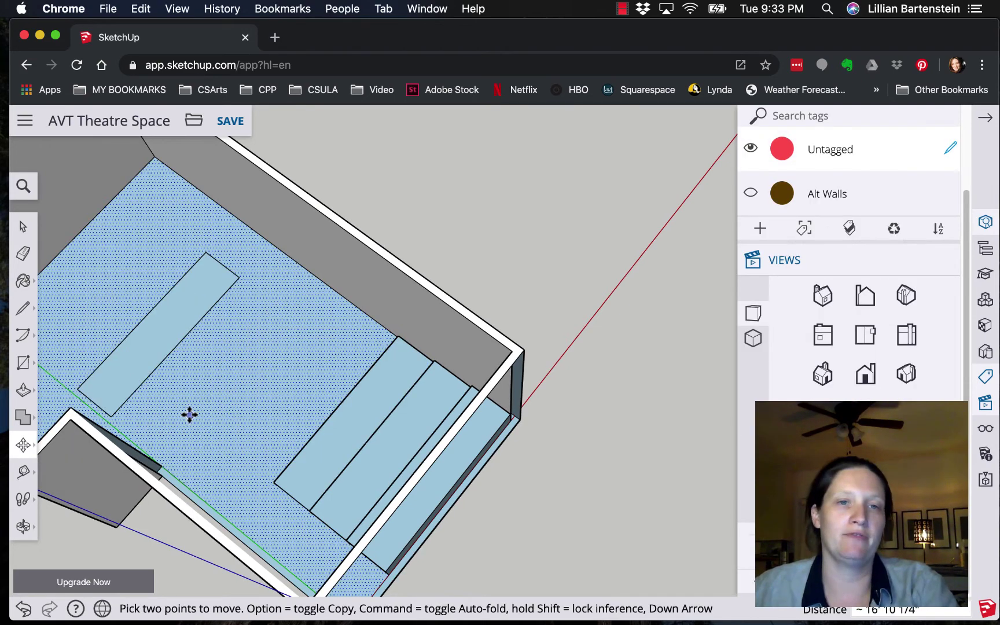
Step: Try to rotate the copied riser face on the theatre floor about a point near its end
{"action": "left_click", "coordinate": [23, 525]}
{"action": "left_click_drag", "start_coordinate": [189, 431], "coordinate": [106, 441]}
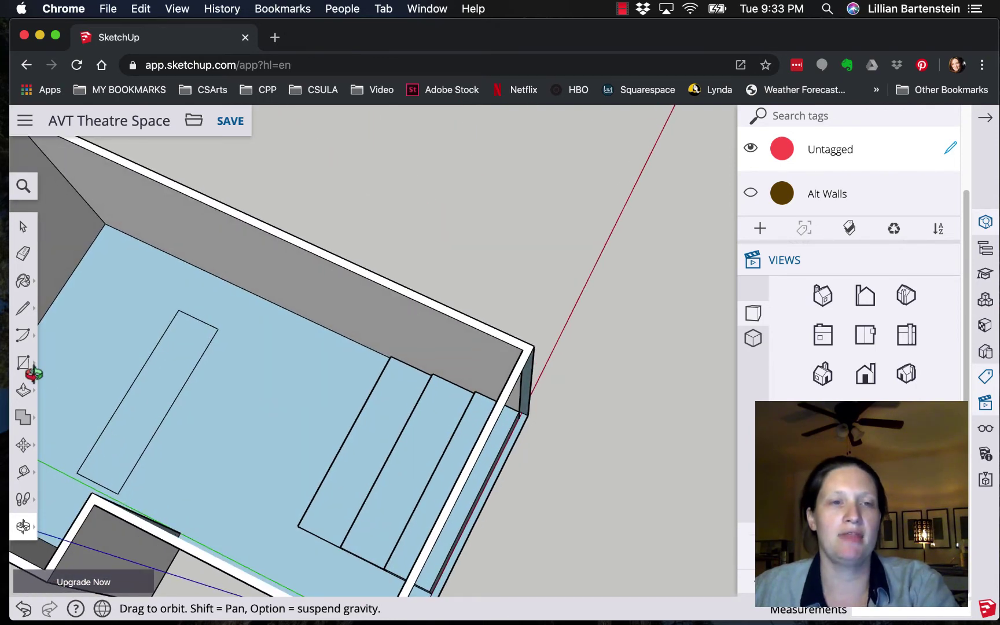
{"action": "left_click", "coordinate": [23, 364]}
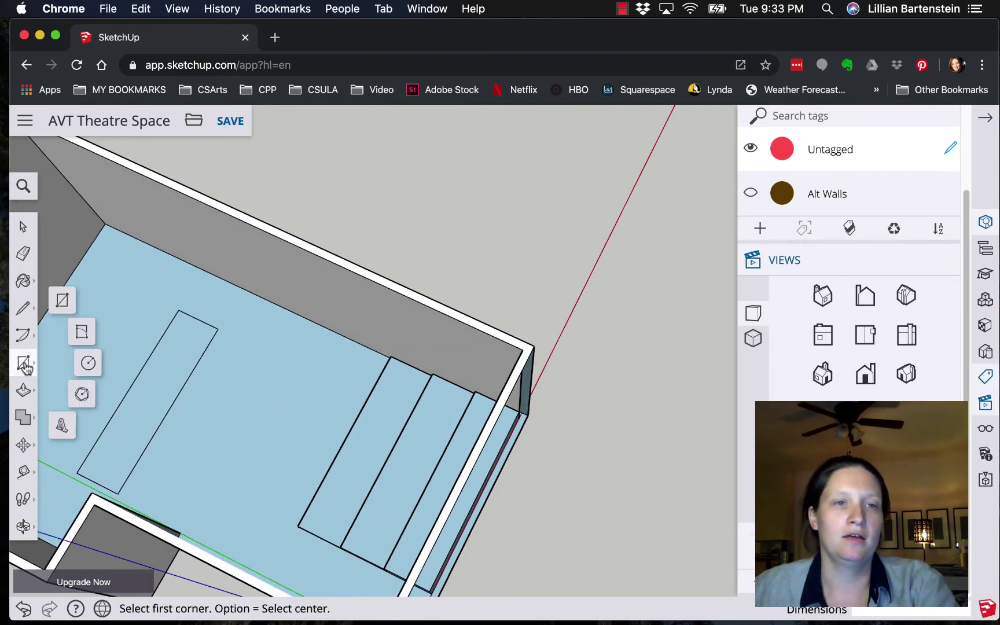
{"action": "left_click", "coordinate": [25, 338]}
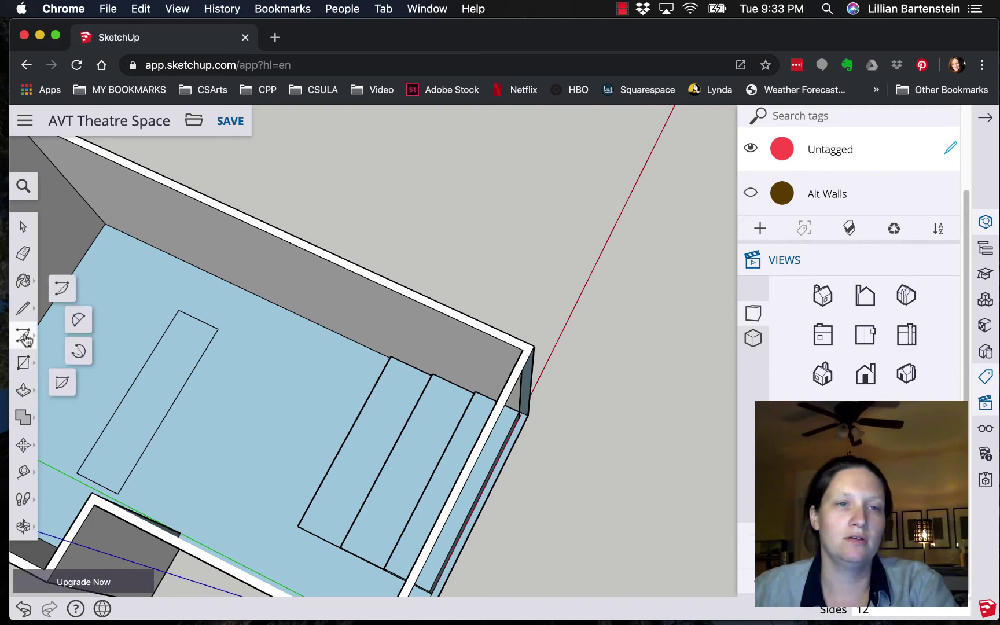
{"action": "left_click", "coordinate": [24, 449]}
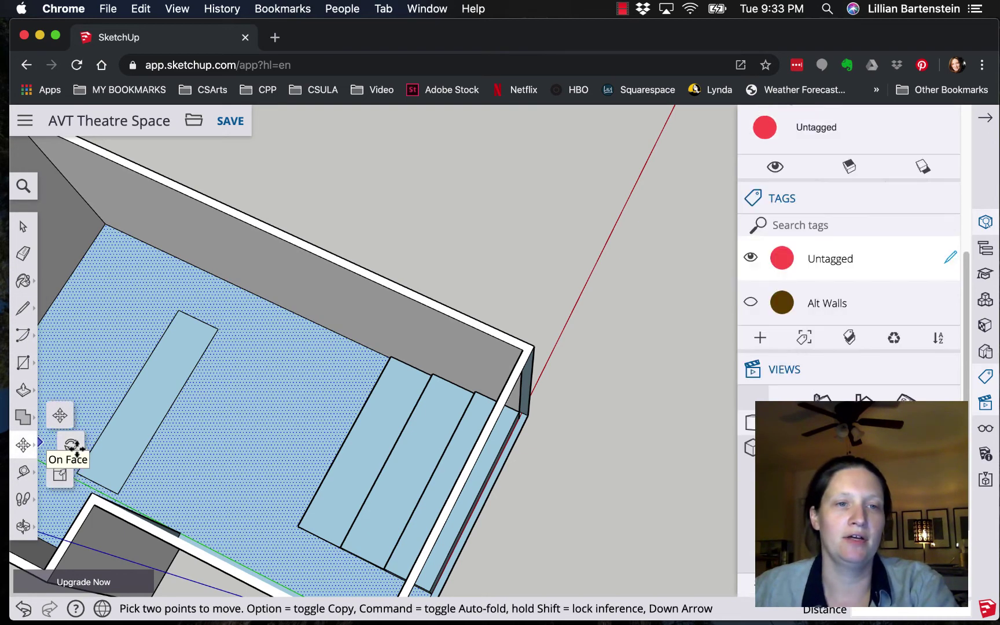
{"action": "left_click", "coordinate": [24, 448]}
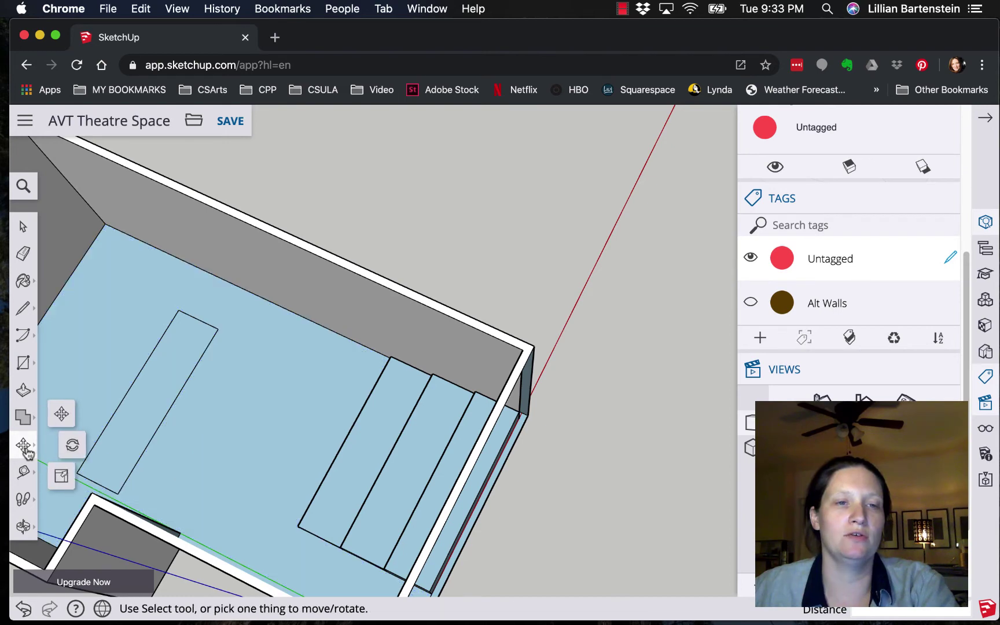
{"action": "left_click", "coordinate": [73, 447]}
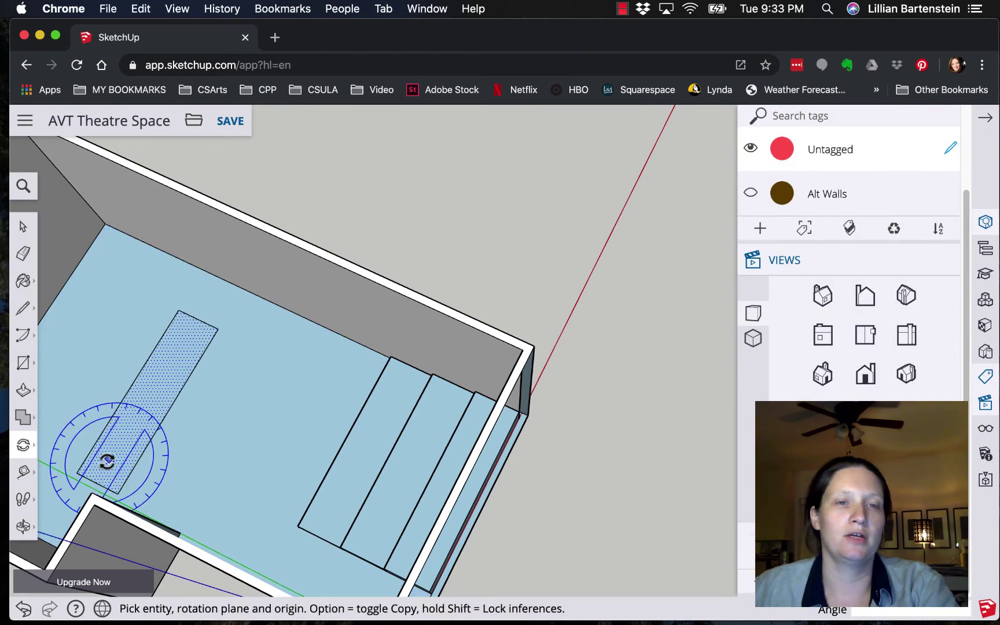
{"action": "left_click_drag", "start_coordinate": [109, 458], "coordinate": [129, 422]}
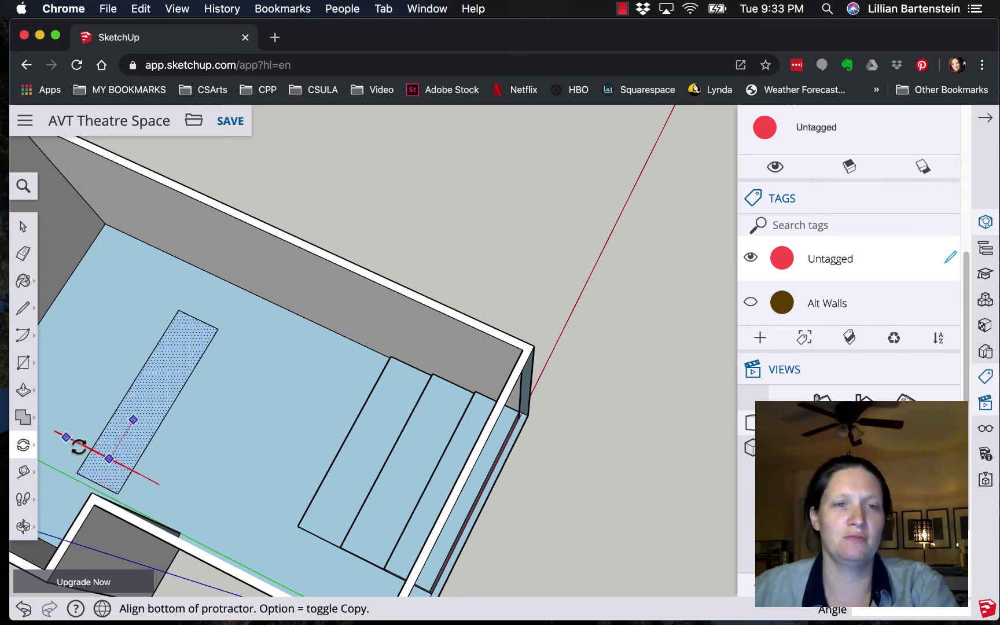
{"action": "left_click", "coordinate": [91, 427]}
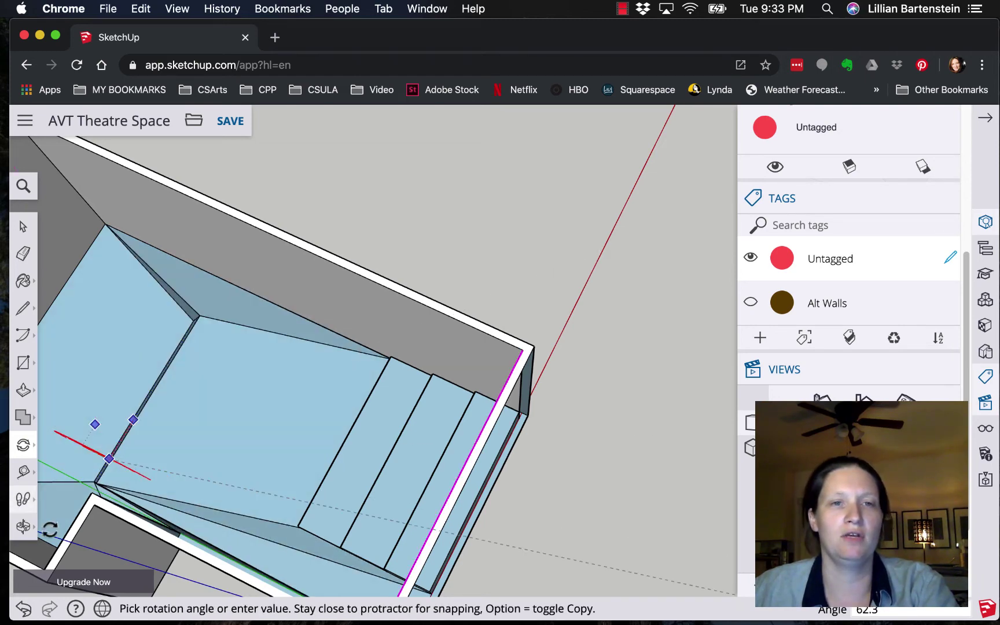
{"action": "scroll", "coordinate": [230, 368], "scroll_direction": "down", "scroll_amount": 2}
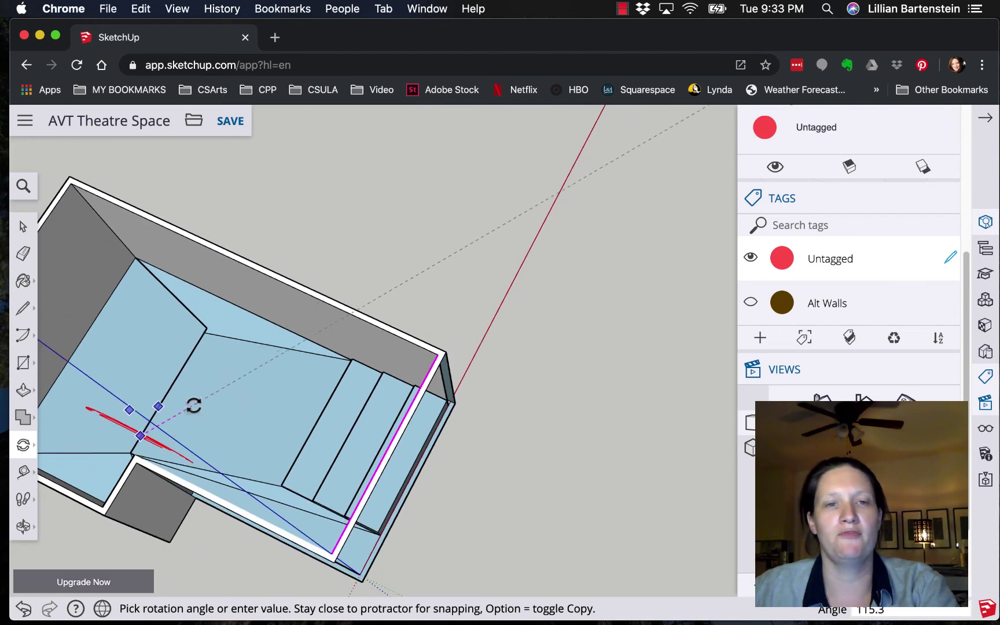
{"action": "scroll", "coordinate": [192, 406], "scroll_direction": "down", "scroll_amount": 2}
{"action": "key", "text": "Escape"}
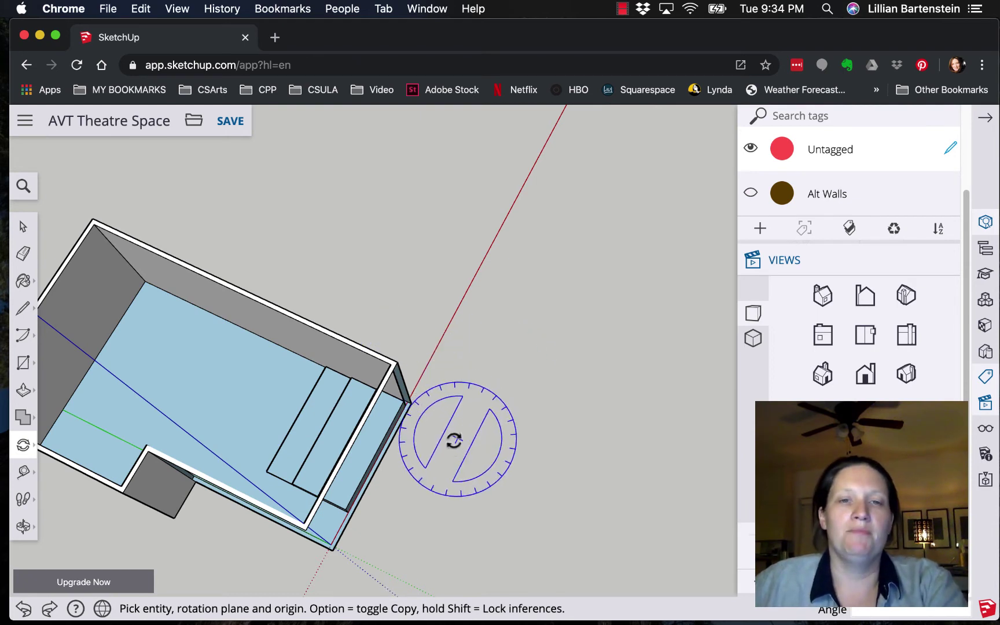
Step: Copy the lowest riser's top face about 21' 6" away, onto empty ground outside the room beyond the long side wall
{"action": "scroll", "coordinate": [475, 433], "scroll_direction": "down", "scroll_amount": 2}
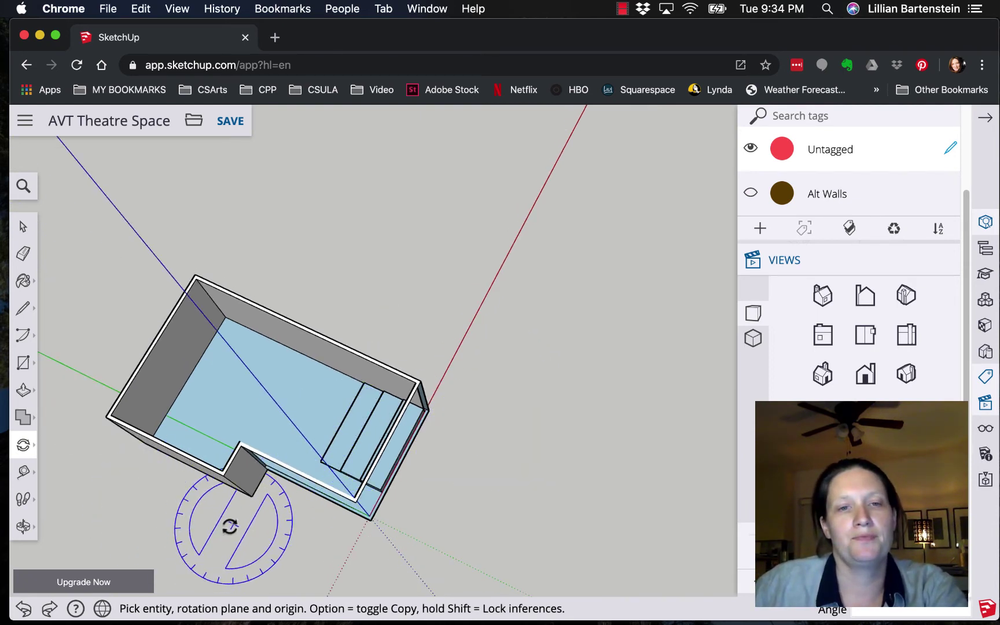
{"action": "left_click", "coordinate": [30, 447]}
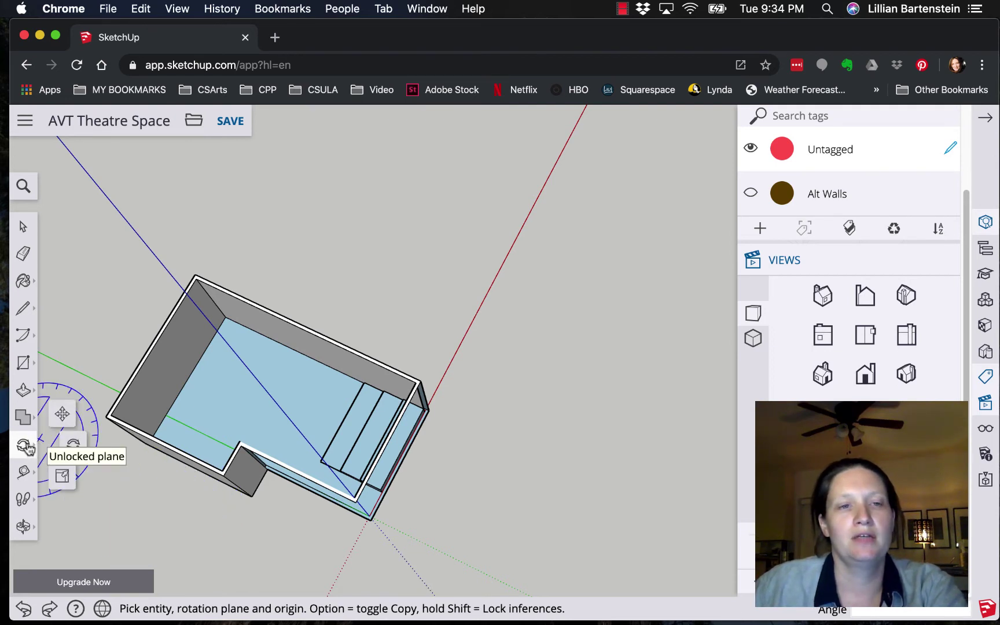
{"action": "left_click", "coordinate": [62, 415]}
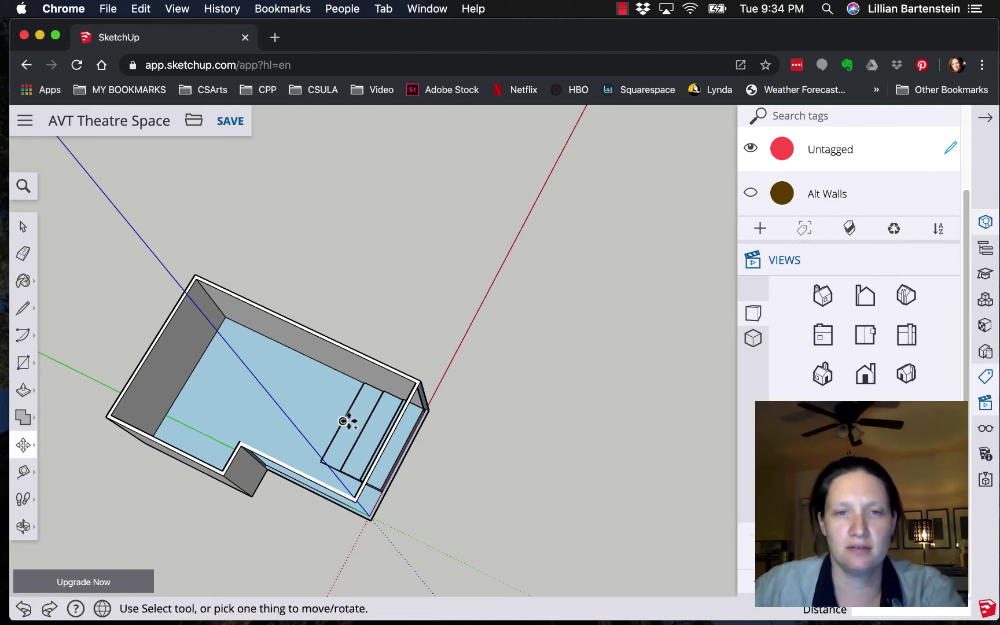
{"action": "scroll", "coordinate": [352, 422], "scroll_direction": "up", "scroll_amount": 5}
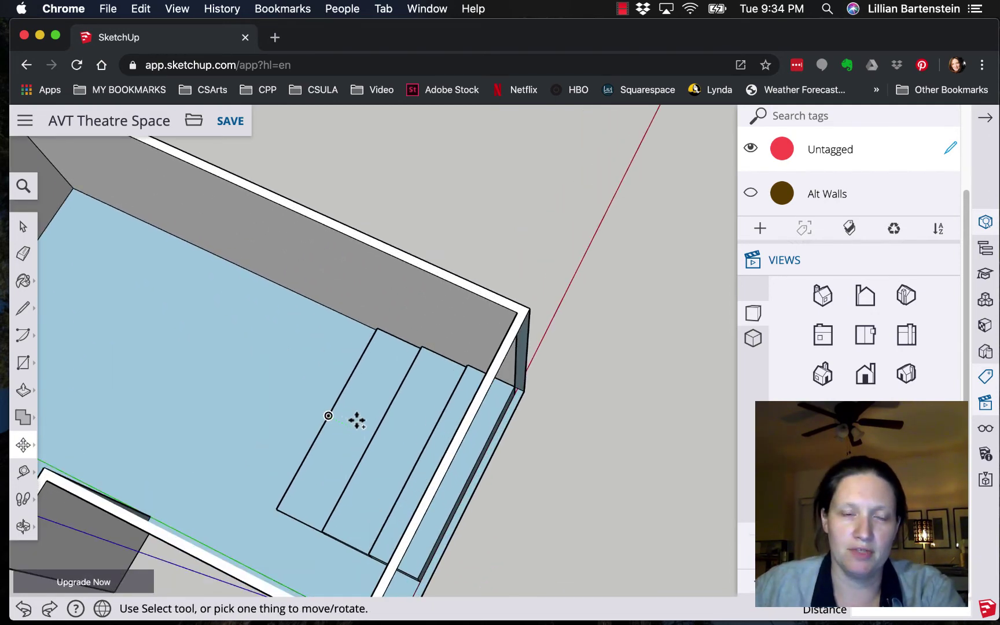
{"action": "left_click", "coordinate": [358, 418]}
{"action": "key", "text": "alt"}
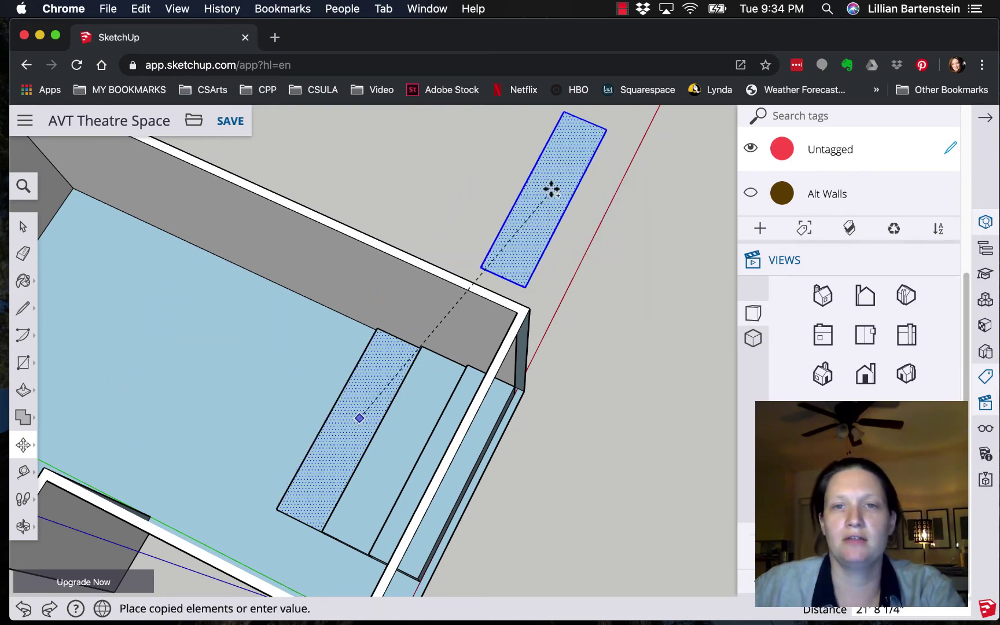
{"action": "left_click", "coordinate": [550, 191]}
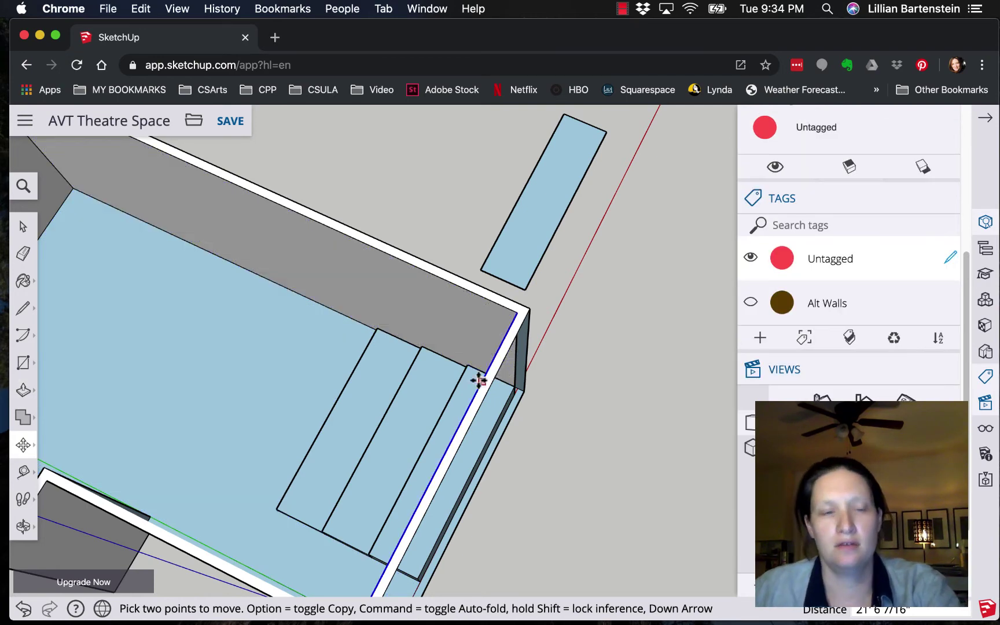
Step: Rotate the copied riser face outside the room by 90 degrees in the ground plane, about a point near its end
{"action": "left_click", "coordinate": [25, 527]}
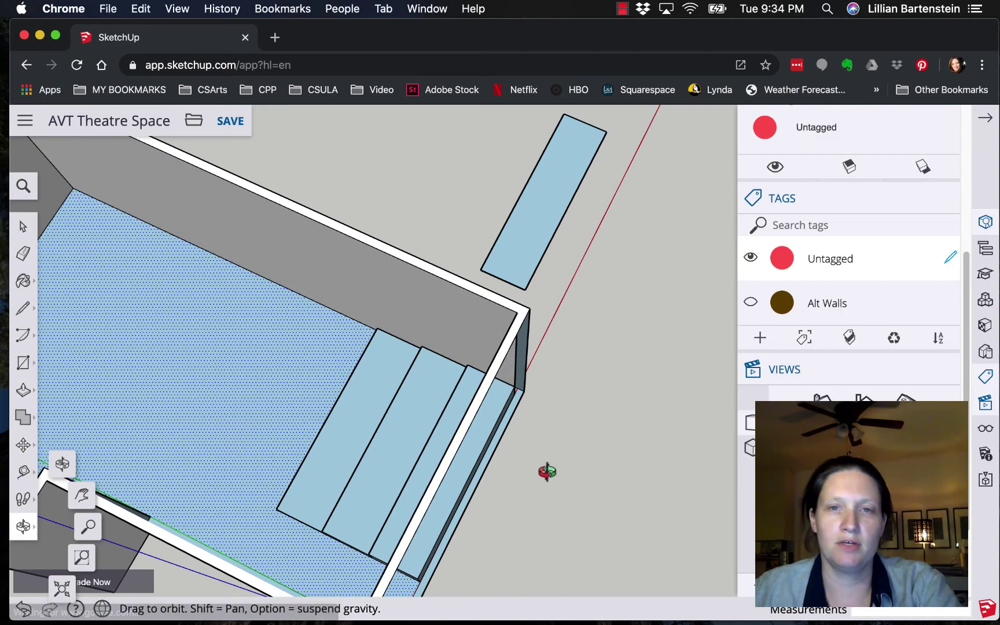
{"action": "left_click_drag", "start_coordinate": [563, 481], "coordinate": [236, 302]}
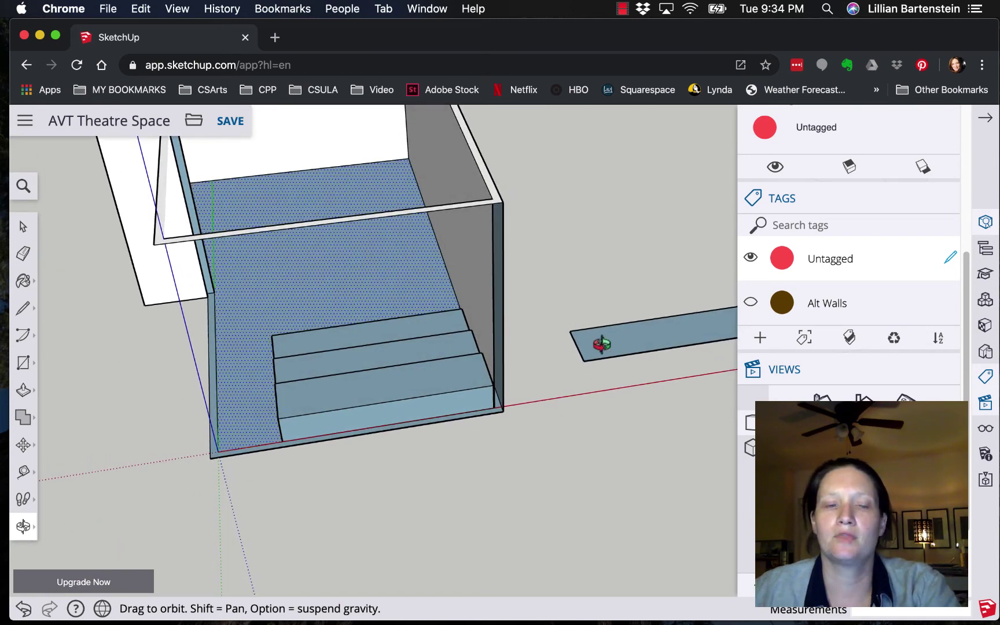
{"action": "left_click_drag", "start_coordinate": [602, 344], "coordinate": [609, 341]}
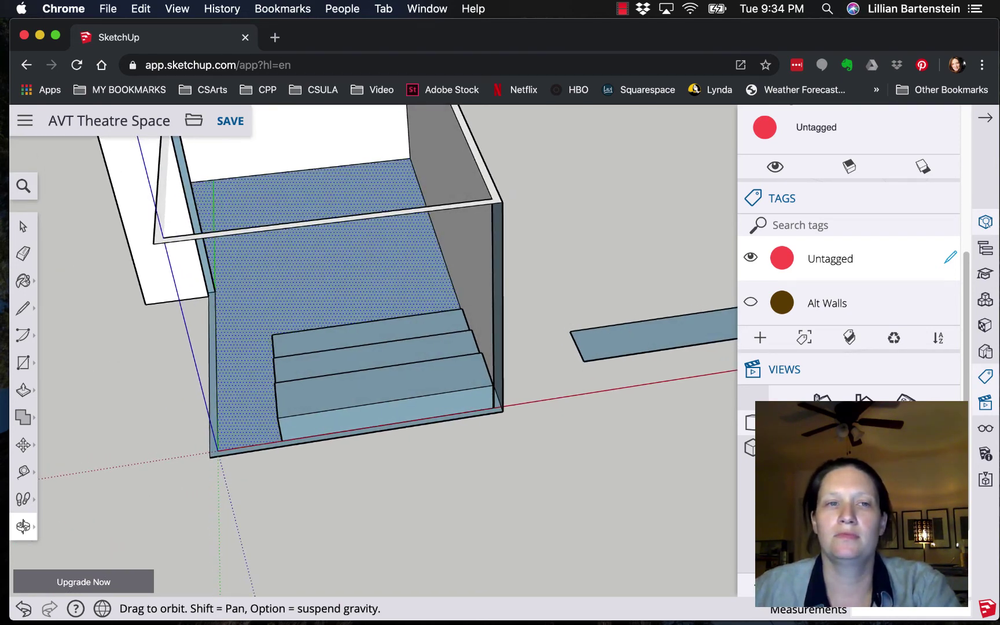
{"action": "left_click", "coordinate": [23, 444]}
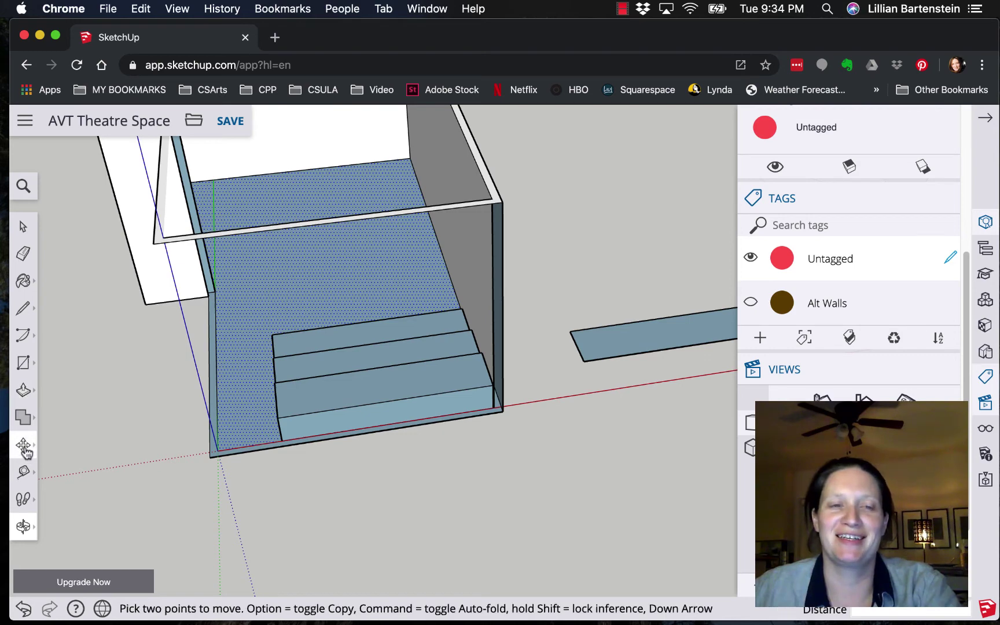
{"action": "mouse_move", "coordinate": [24, 447]}
{"action": "left_click", "coordinate": [71, 444]}
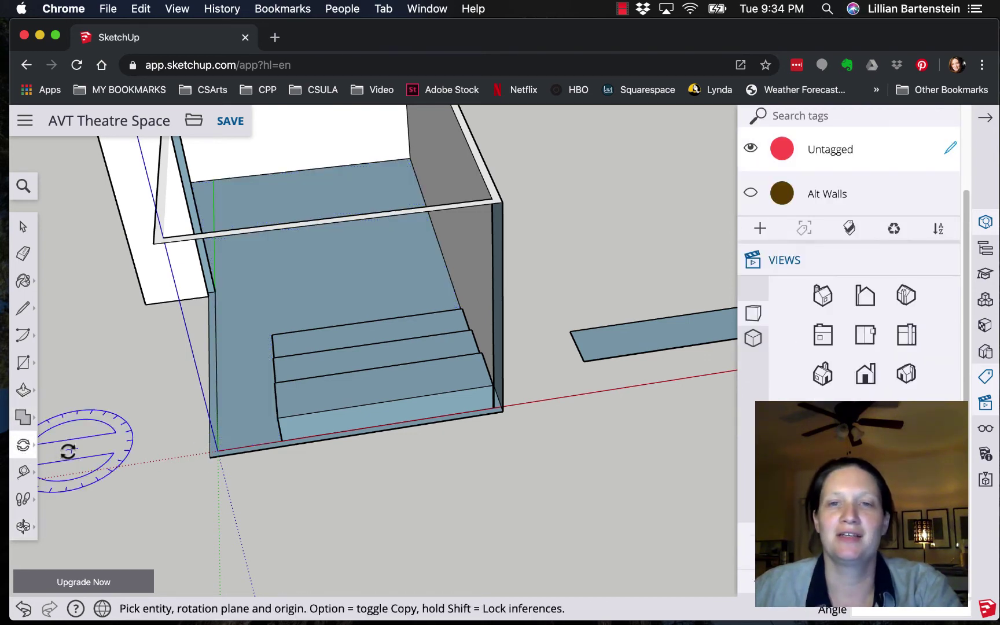
{"action": "left_click", "coordinate": [634, 336]}
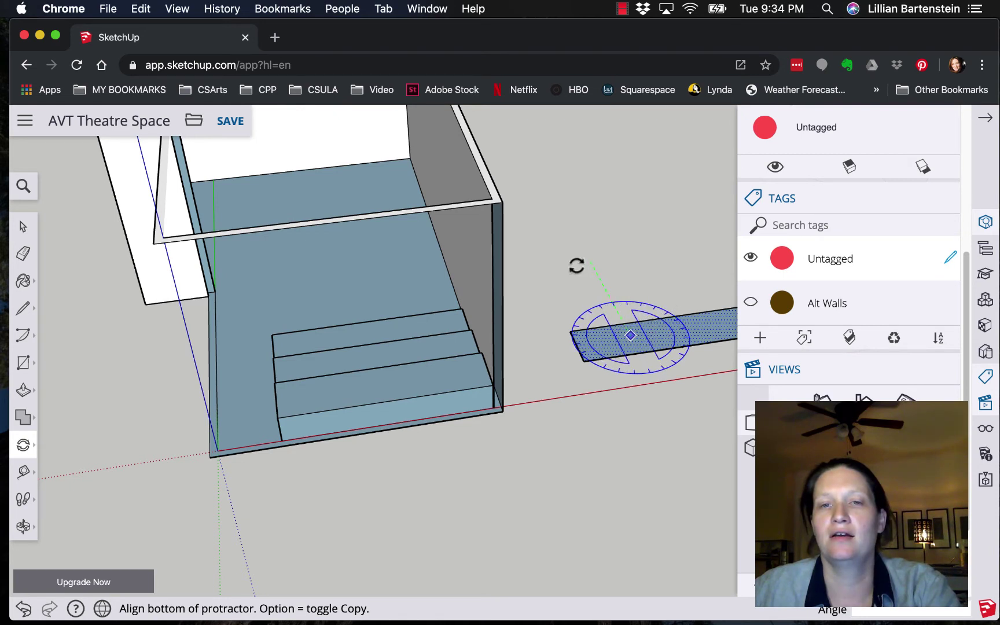
{"action": "left_click", "coordinate": [584, 261]}
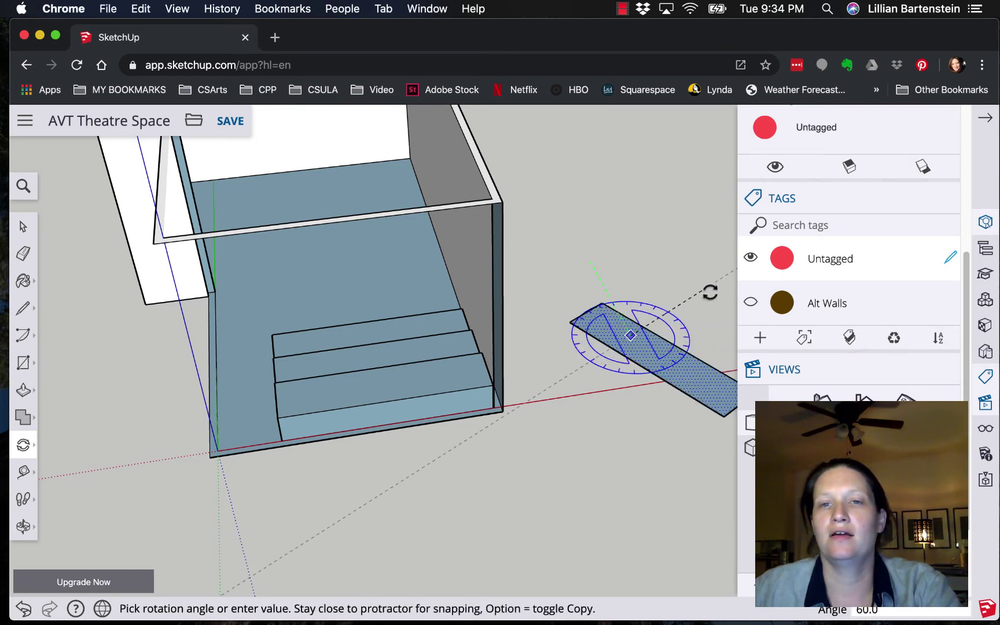
{"action": "left_click", "coordinate": [710, 325]}
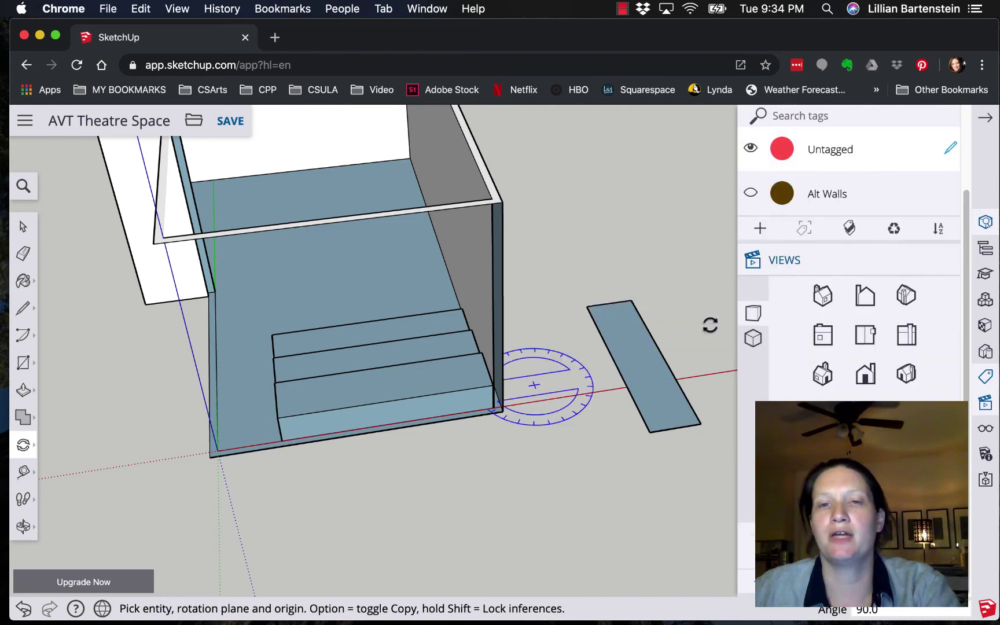
Step: Move the rotated riser face about 39' 7" into the theatre, placing it against the side wall of the recessed area
{"action": "scroll", "coordinate": [582, 397], "scroll_direction": "down", "scroll_amount": 3}
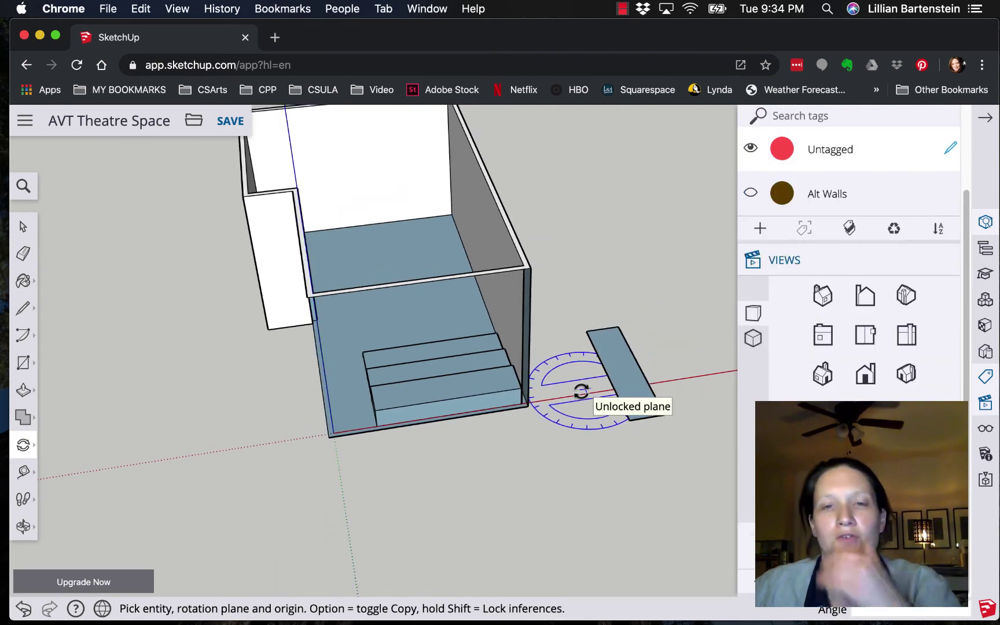
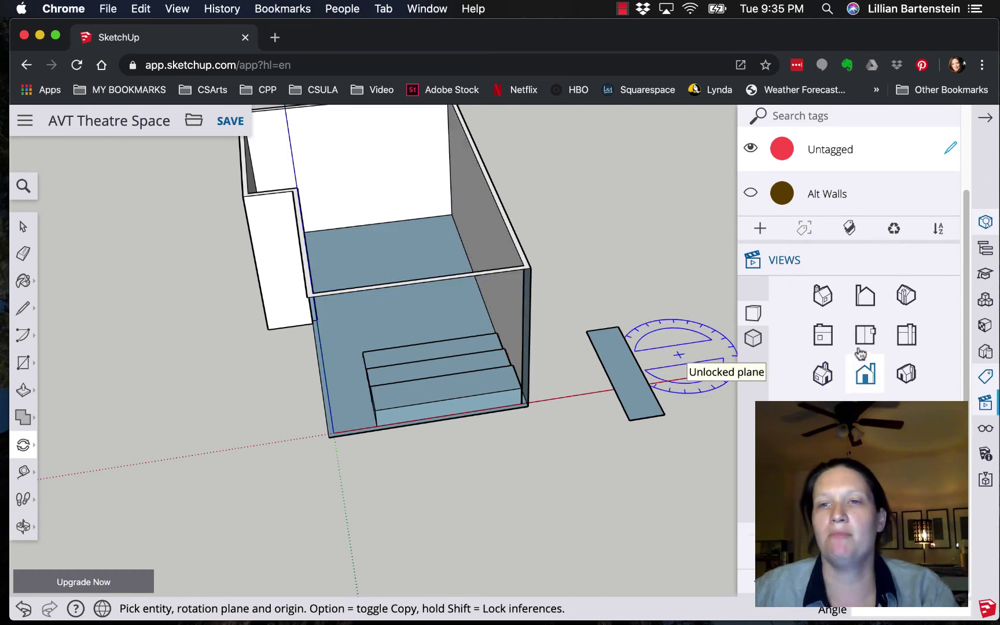
{"action": "left_click", "coordinate": [868, 338]}
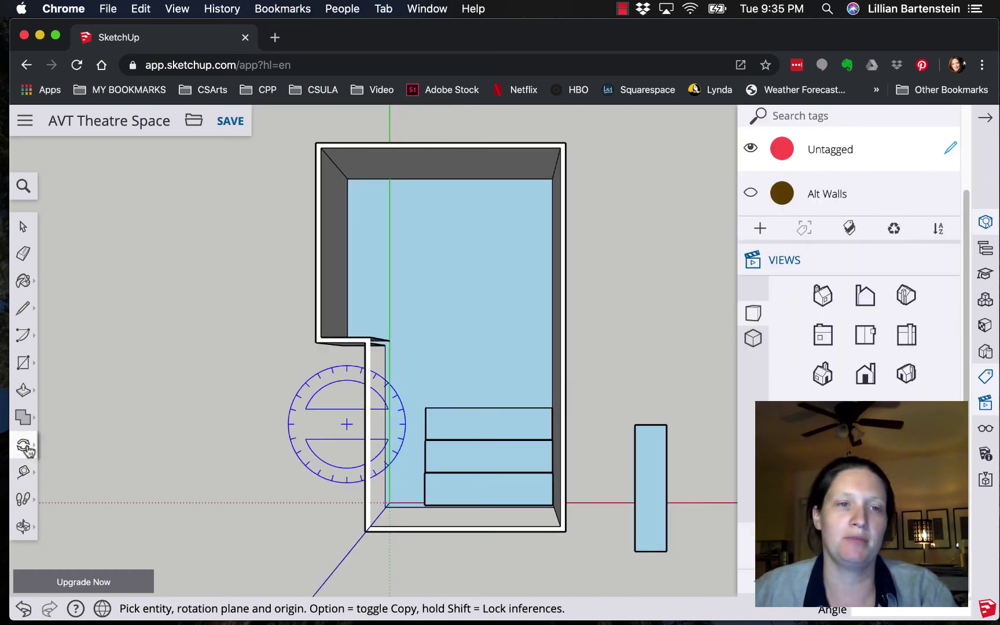
{"action": "mouse_move", "coordinate": [28, 447]}
{"action": "left_click", "coordinate": [60, 414]}
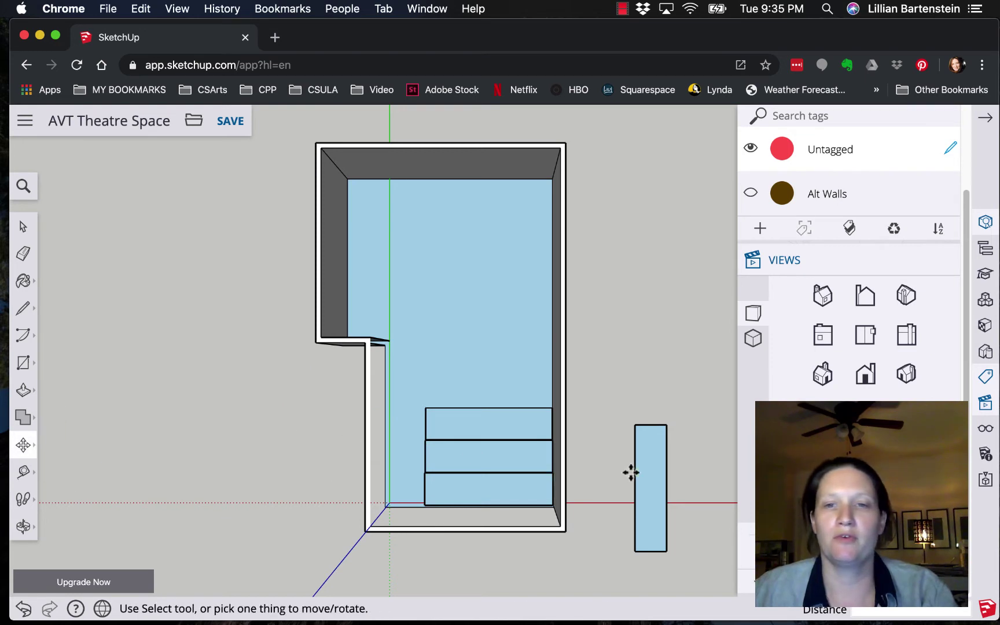
{"action": "left_click", "coordinate": [654, 491]}
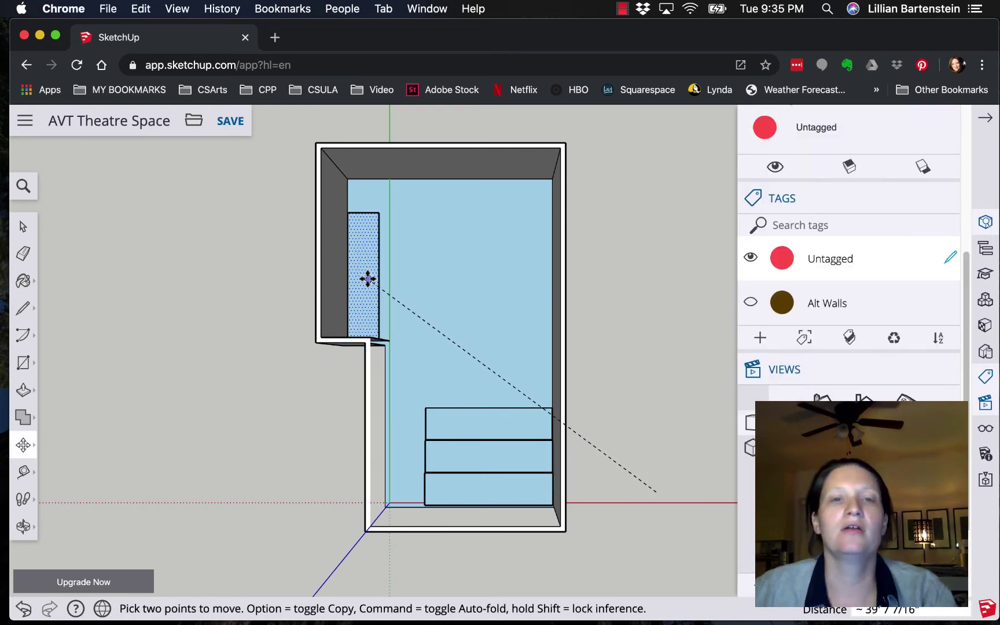
{"action": "left_click", "coordinate": [367, 279]}
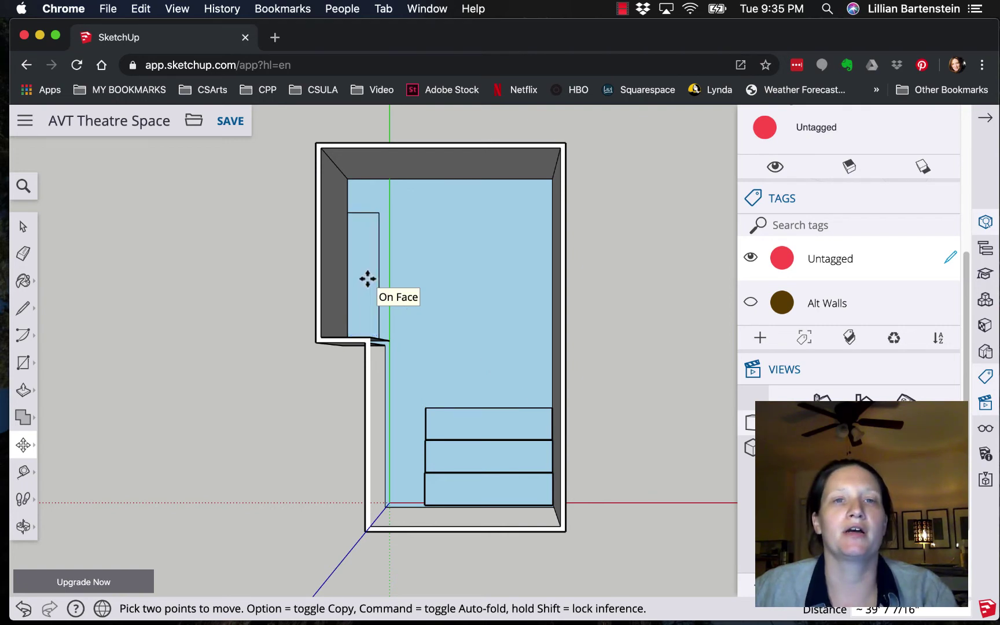
Step: Shorten the riser face in the recess by moving its rear short edge inward about 1' 10 13/16"
{"action": "key", "text": "Down"}
{"action": "scroll", "coordinate": [368, 276], "scroll_direction": "up", "scroll_amount": 5}
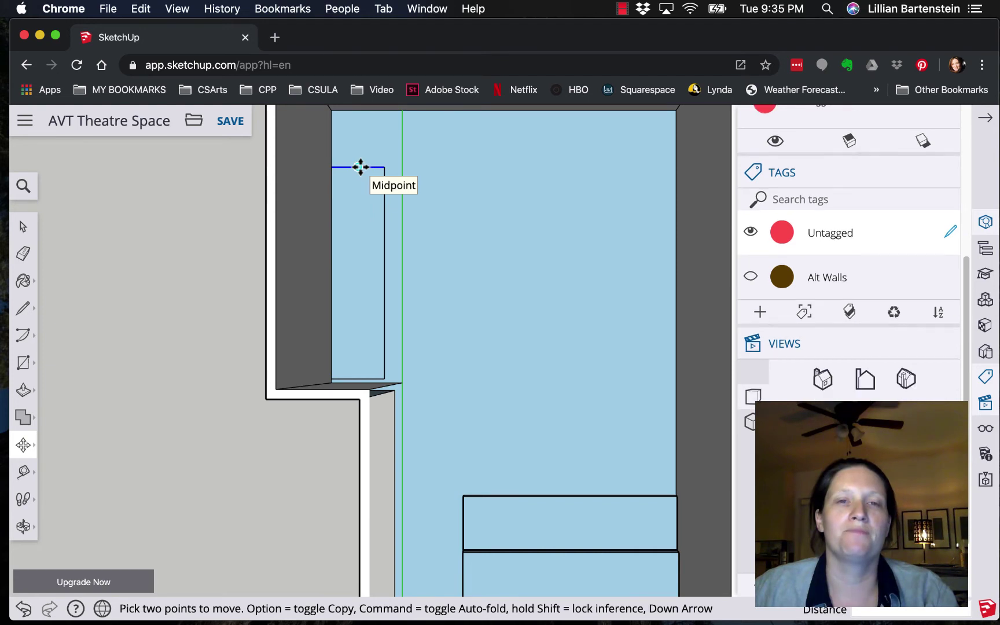
{"action": "left_click", "coordinate": [360, 168]}
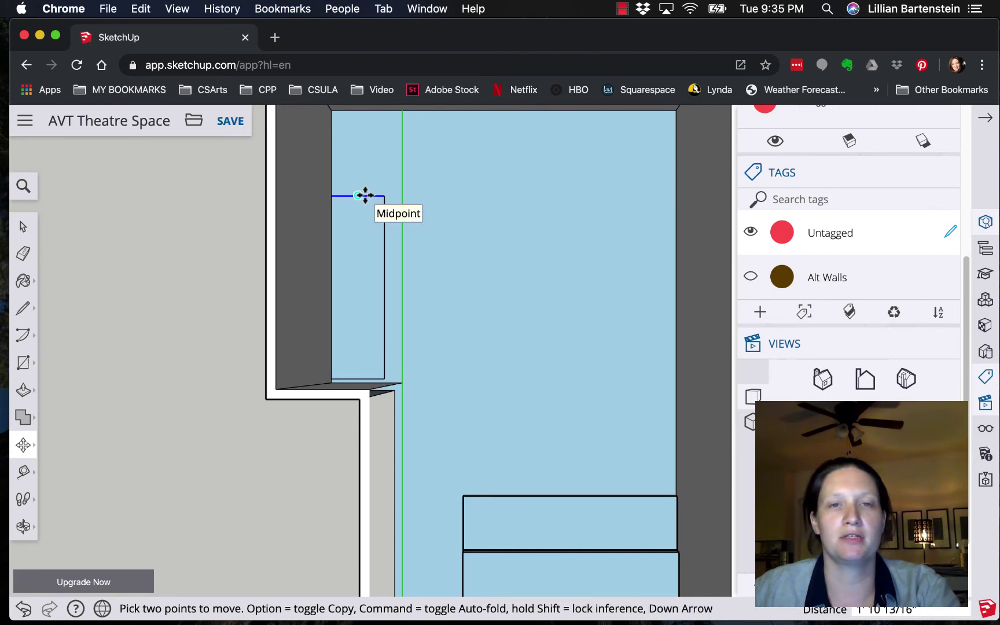
{"action": "left_click", "coordinate": [348, 238]}
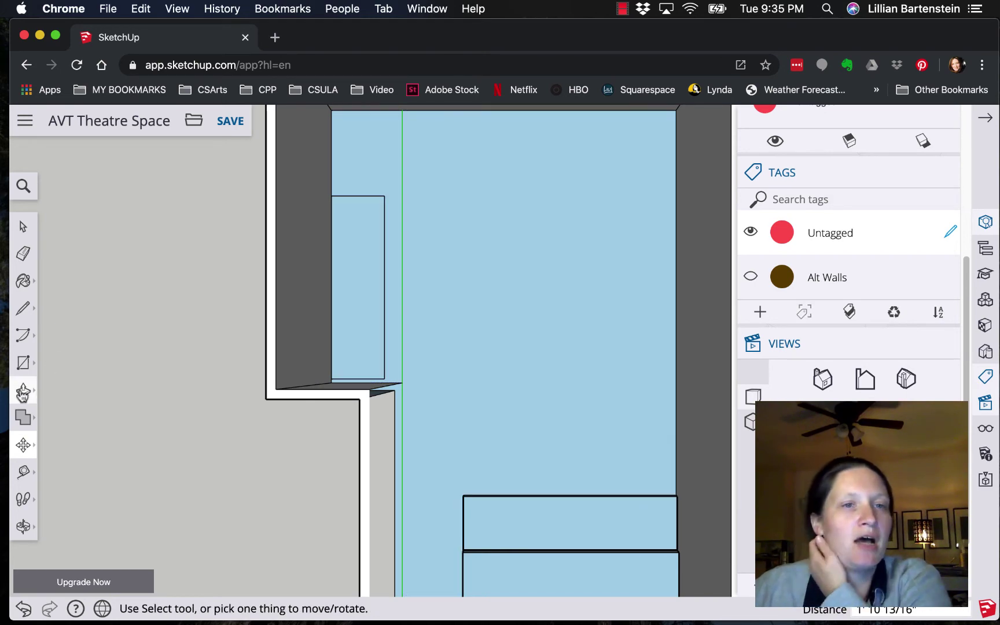
Step: Push/Pull the riser face in the recess up 8" to form a solid platform
{"action": "left_click", "coordinate": [23, 390]}
{"action": "left_click", "coordinate": [351, 341]}
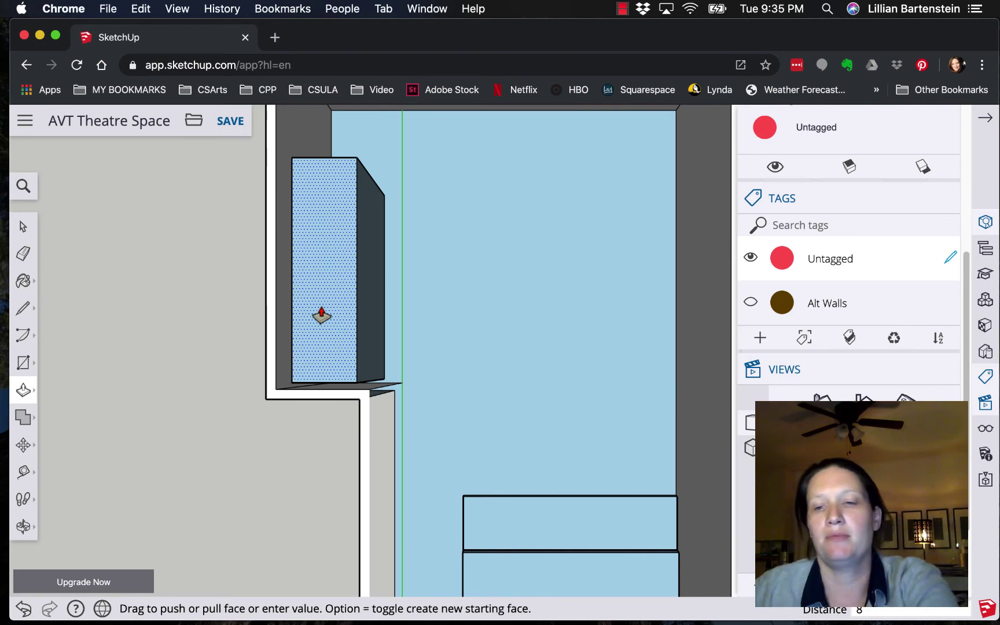
{"action": "type", "text": "8"}
{"action": "key", "text": "Return"}
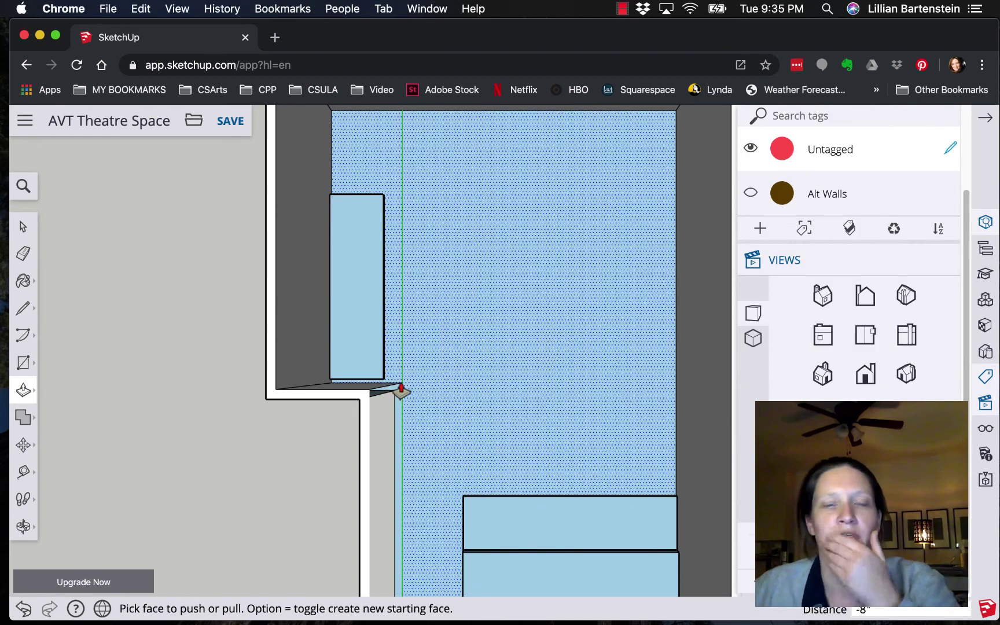
{"action": "left_click", "coordinate": [23, 526]}
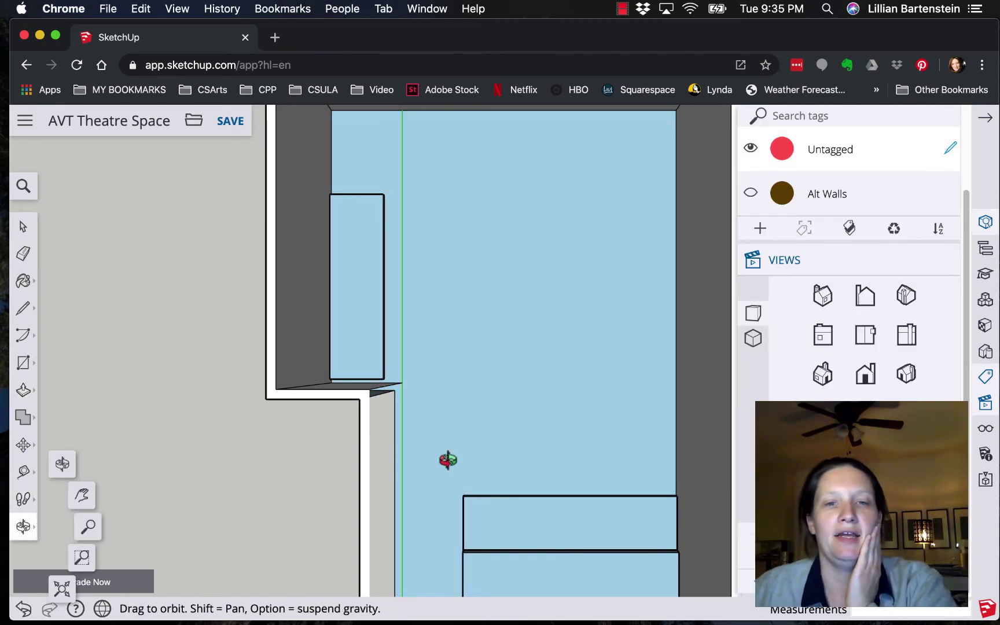
{"action": "left_click_drag", "start_coordinate": [446, 459], "coordinate": [59, 340]}
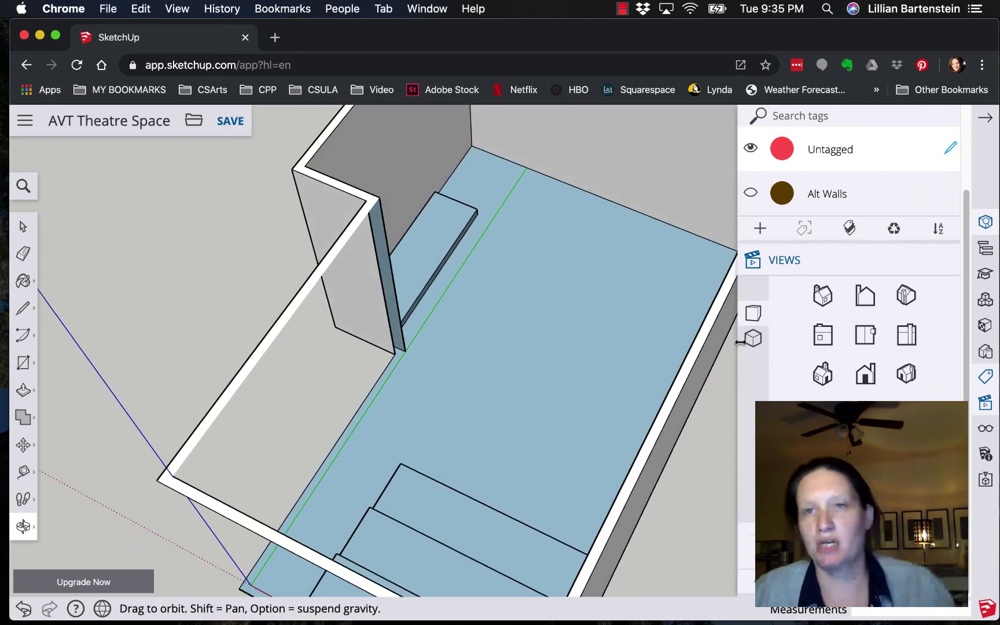
{"action": "scroll", "coordinate": [897, 238], "scroll_direction": "up", "scroll_amount": 3}
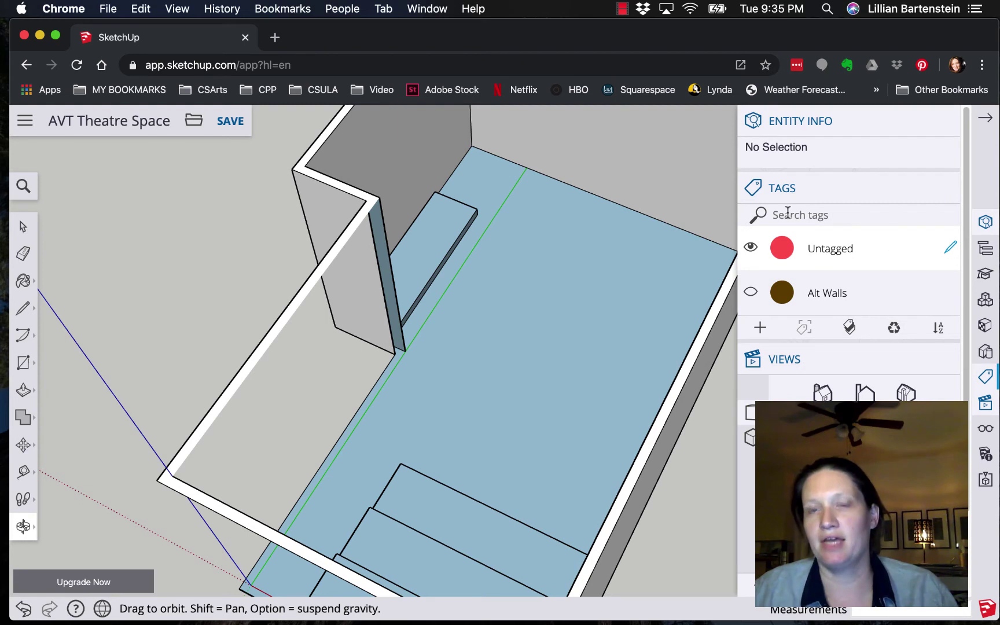
{"action": "left_click", "coordinate": [985, 250]}
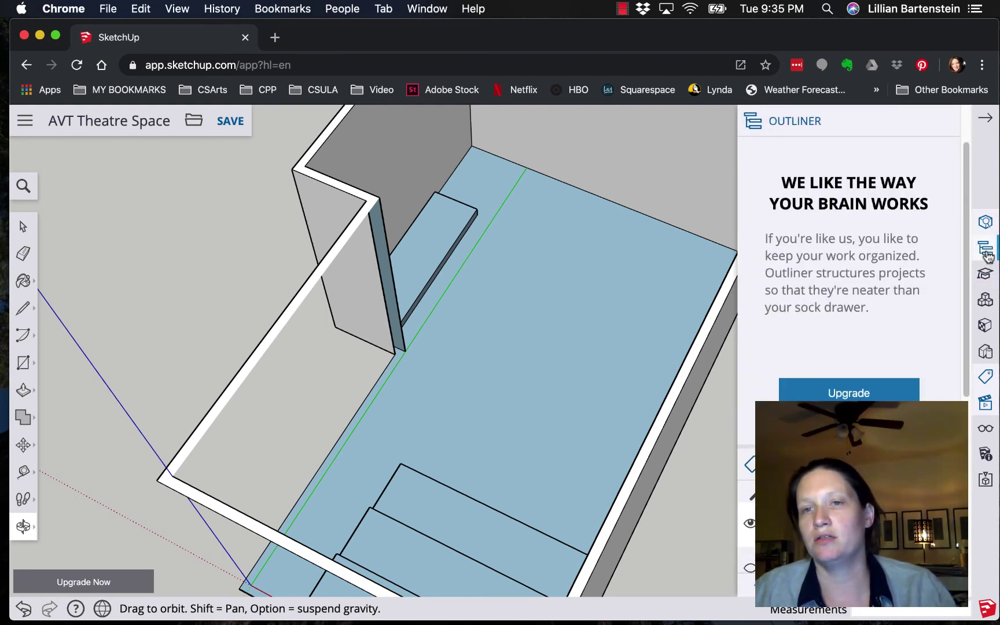
{"action": "left_click", "coordinate": [985, 224]}
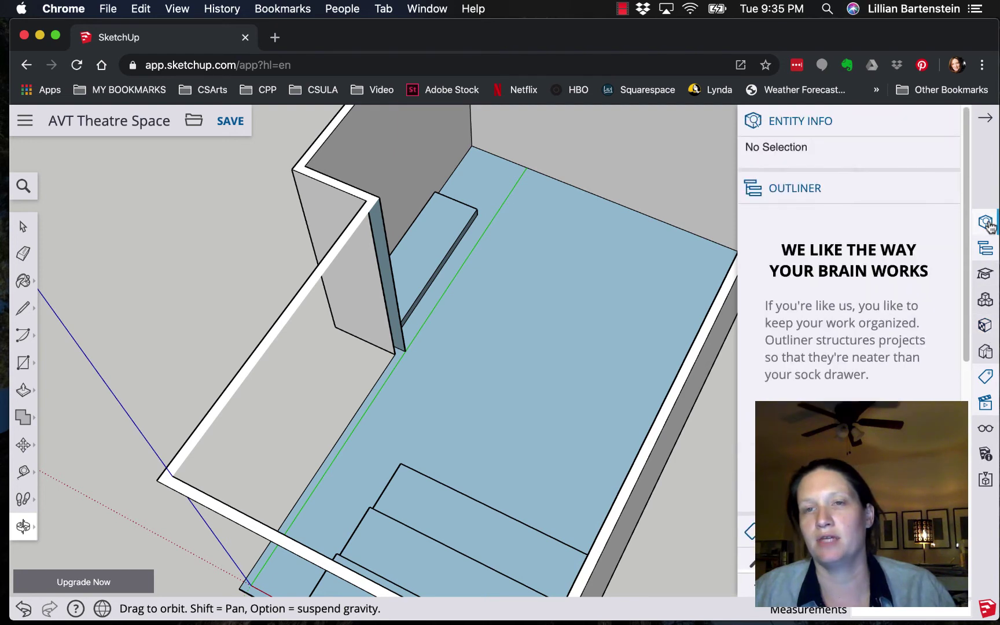
{"action": "left_click", "coordinate": [986, 224]}
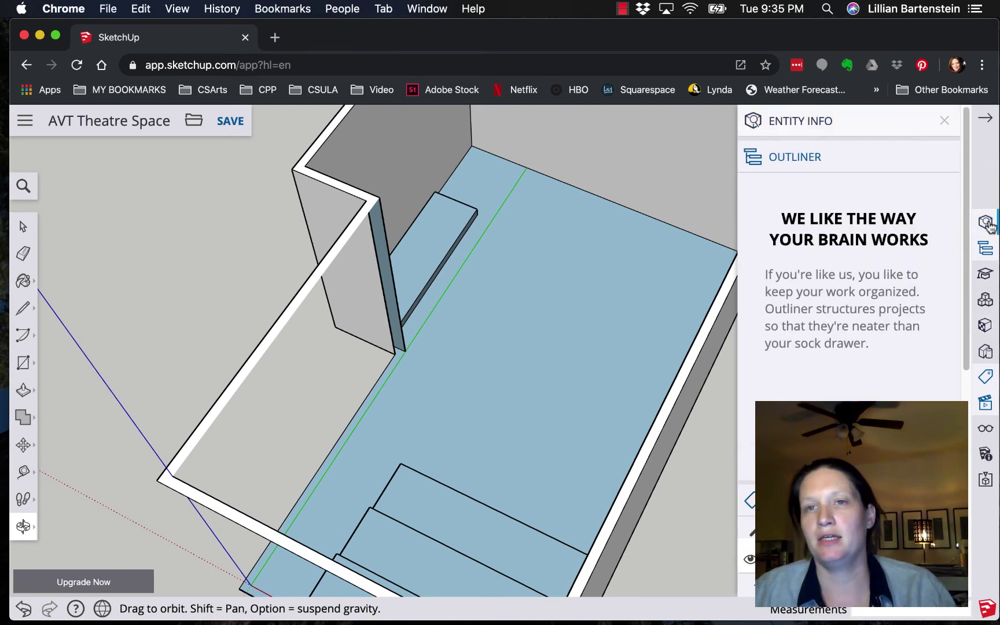
{"action": "left_click", "coordinate": [816, 122]}
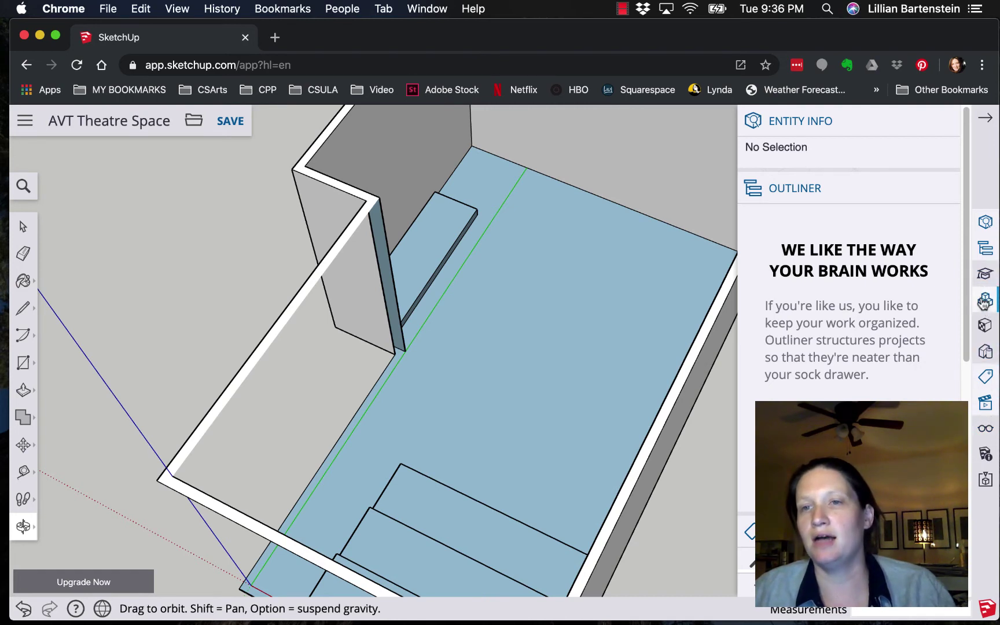
Step: Search the 3D Warehouse components for "chair"
{"action": "left_click", "coordinate": [985, 327]}
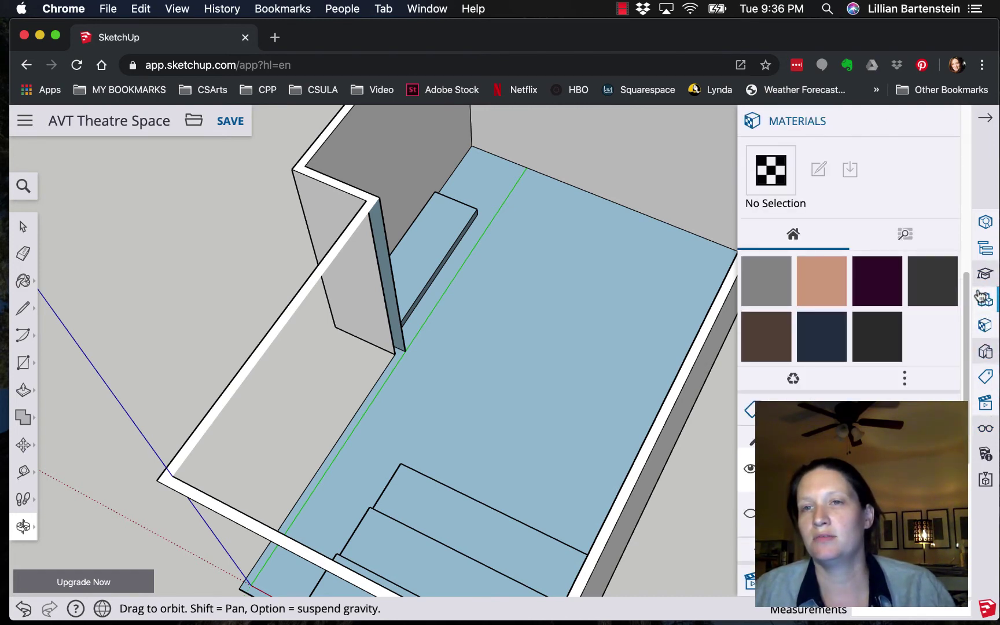
{"action": "left_click", "coordinate": [985, 299]}
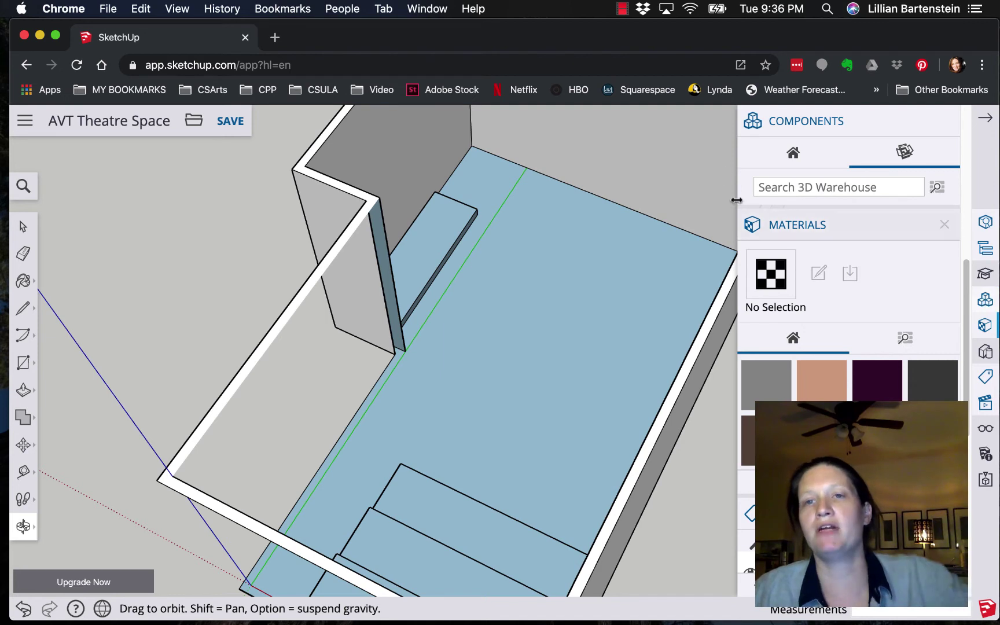
{"action": "left_click", "coordinate": [827, 181]}
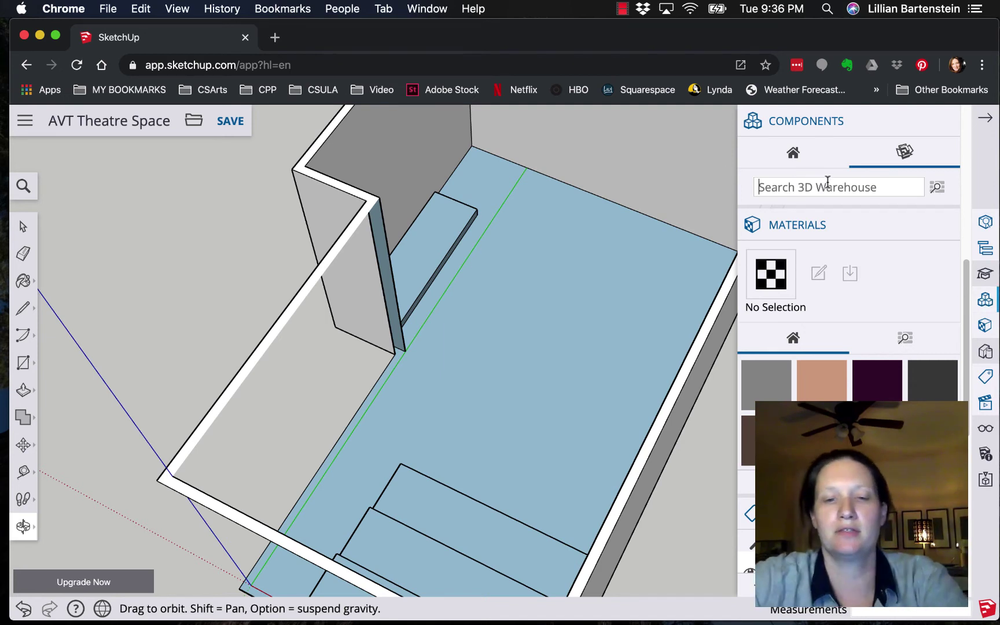
{"action": "type", "text": "chair"}
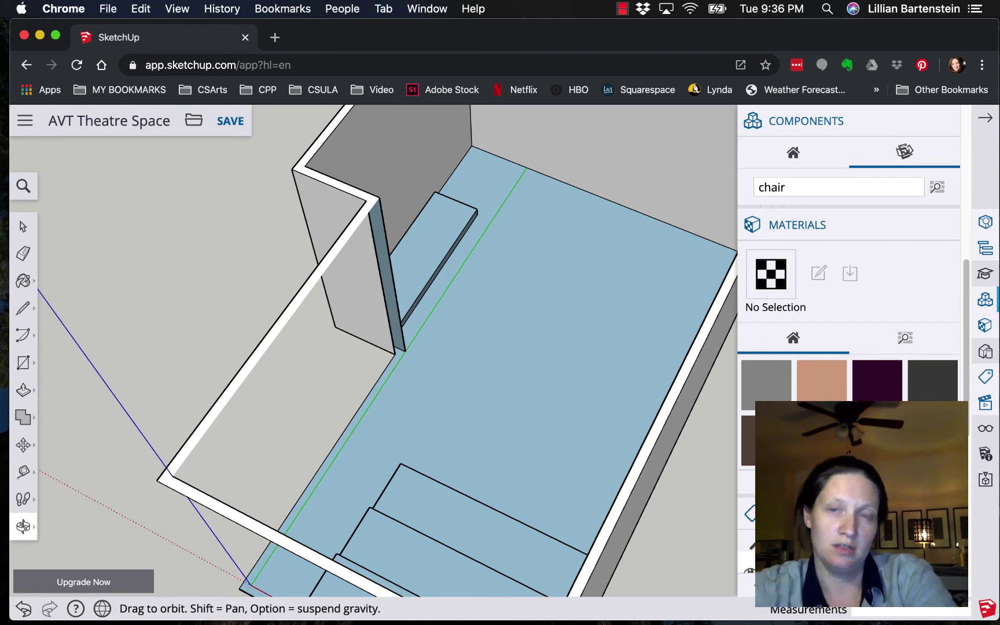
{"action": "key", "text": "Return"}
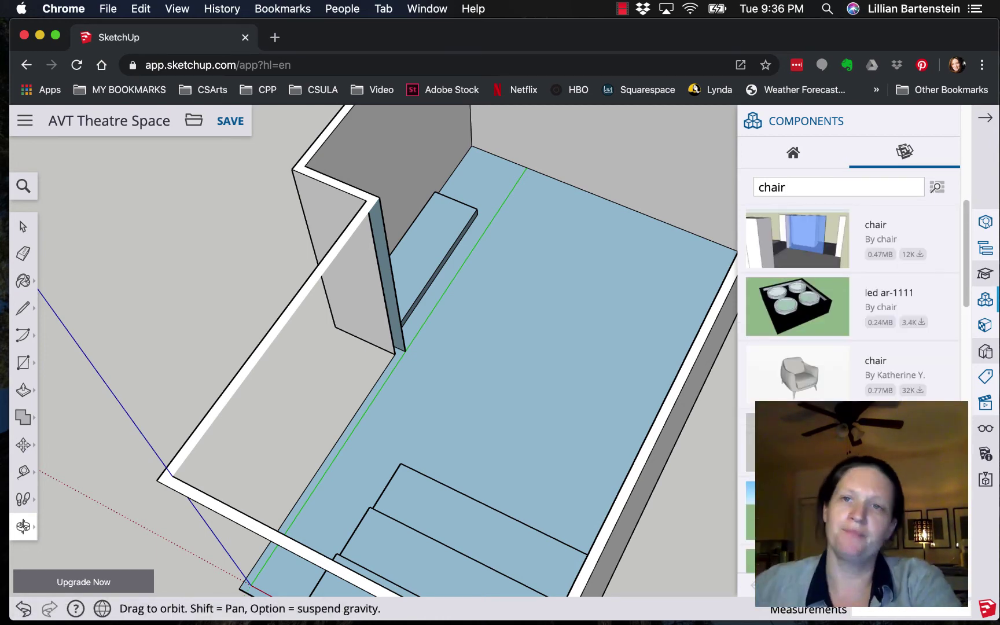
Step: Change the 3D Warehouse component search to "stacking chair"
{"action": "scroll", "coordinate": [886, 346], "scroll_direction": "down", "scroll_amount": 15}
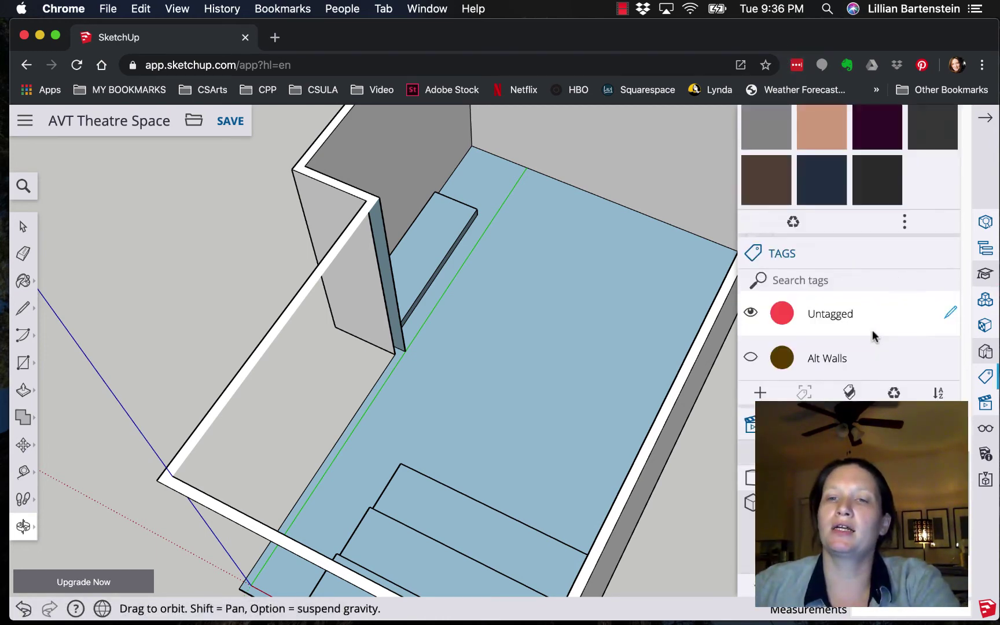
{"action": "scroll", "coordinate": [820, 281], "scroll_direction": "up", "scroll_amount": 20}
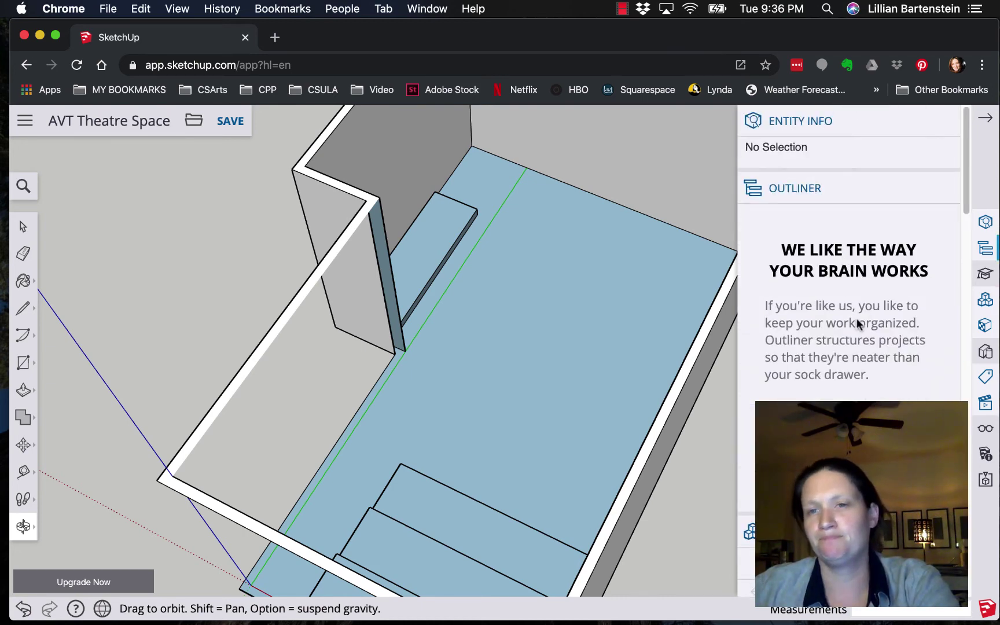
{"action": "scroll", "coordinate": [857, 318], "scroll_direction": "down", "scroll_amount": 8}
{"action": "scroll", "coordinate": [854, 310], "scroll_direction": "up", "scroll_amount": 5}
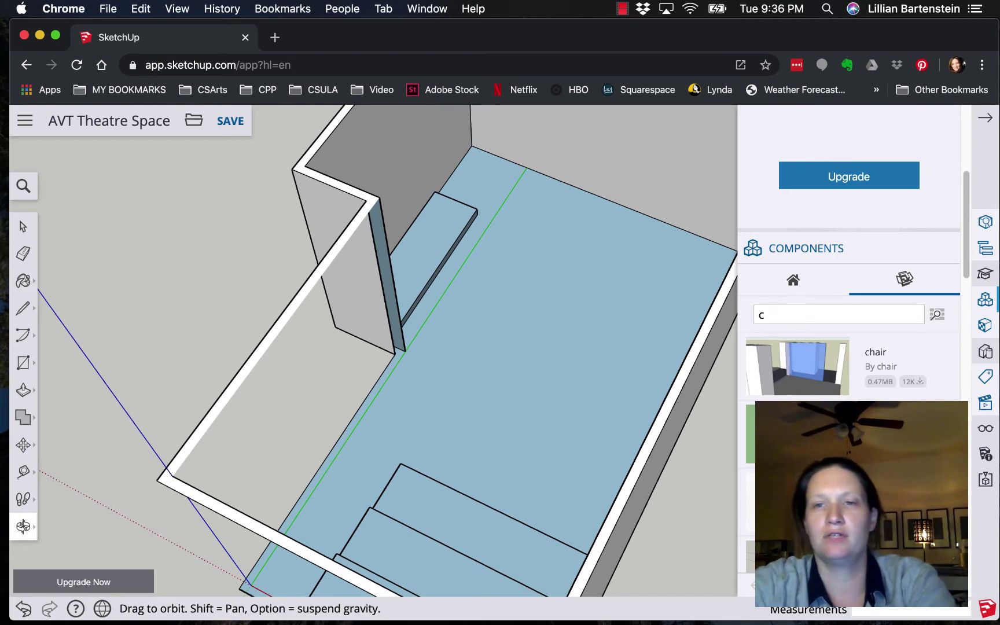
{"action": "key", "text": "BackSpace"}
{"action": "type", "text": "stacking c"}
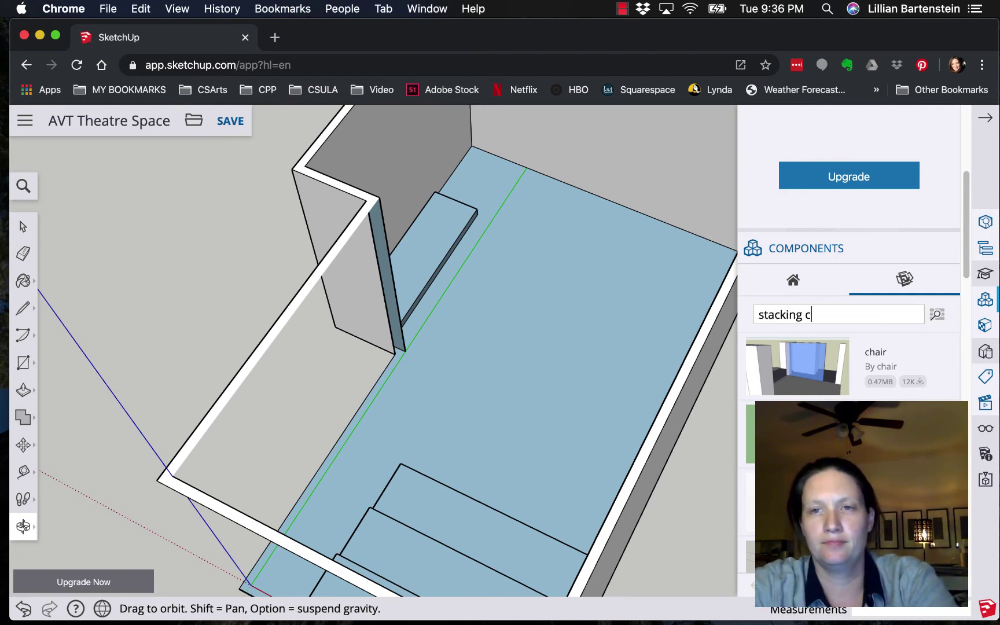
{"action": "type", "text": "hair"}
{"action": "key", "text": "Return"}
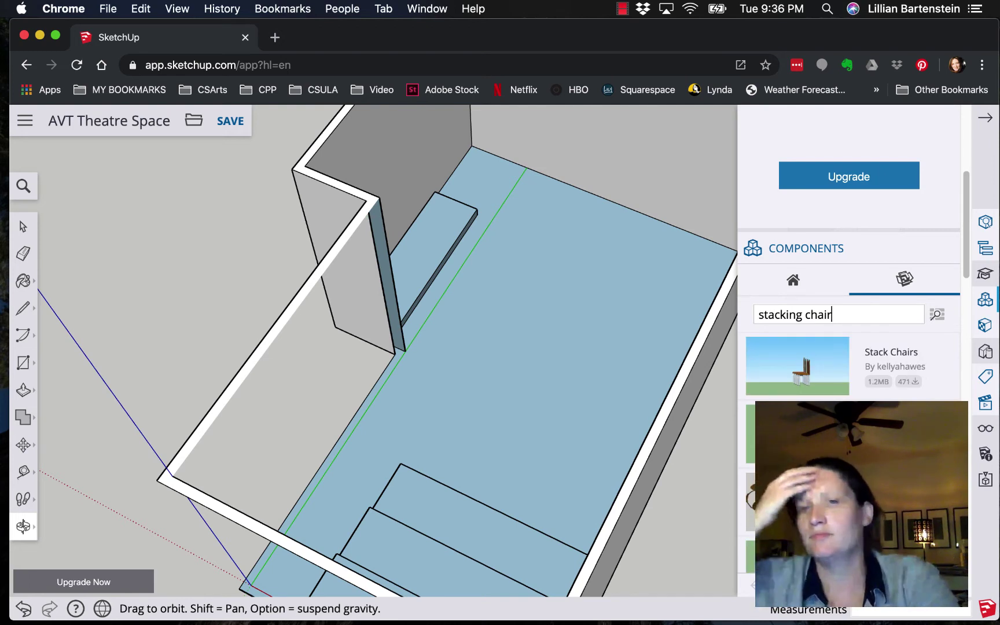
Step: Look through the stacking chair models in the 3D Warehouse results for a suitable audience seat
{"action": "scroll", "coordinate": [832, 354], "scroll_direction": "down", "scroll_amount": 2}
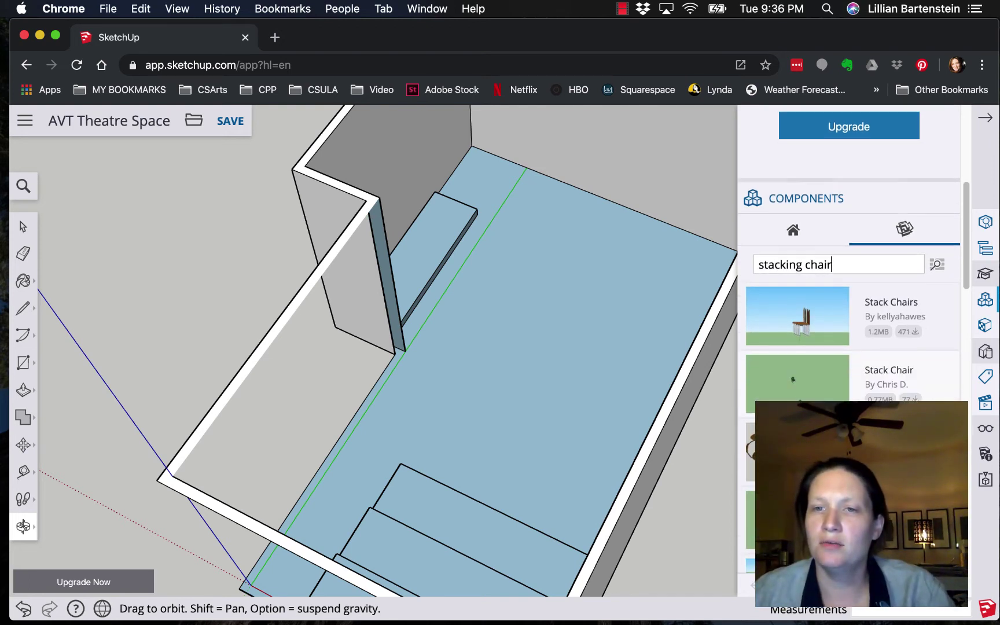
{"action": "scroll", "coordinate": [790, 389], "scroll_direction": "down", "scroll_amount": 10}
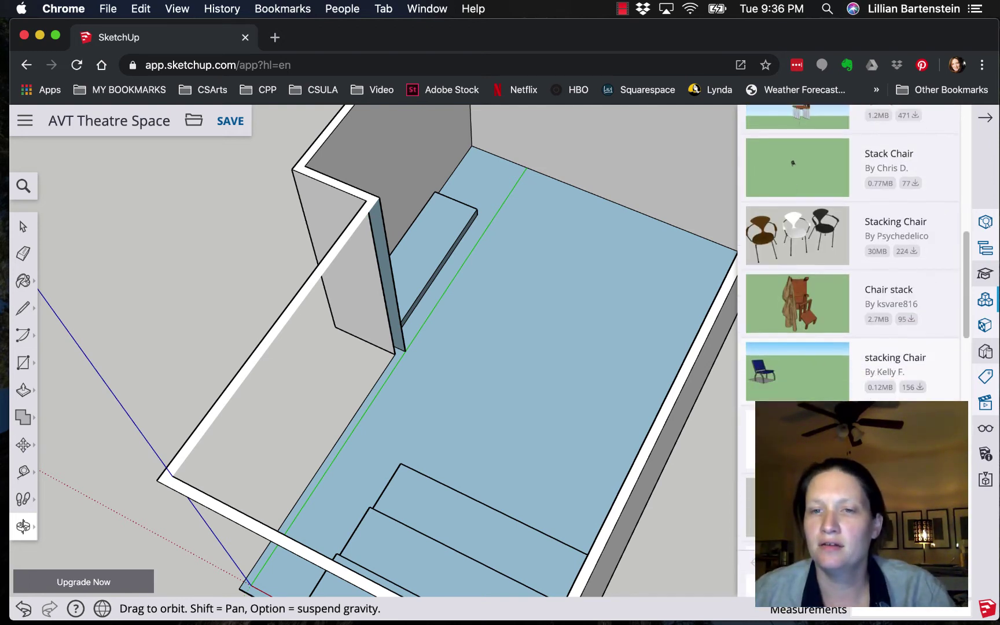
{"action": "scroll", "coordinate": [848, 260], "scroll_direction": "down", "scroll_amount": 15}
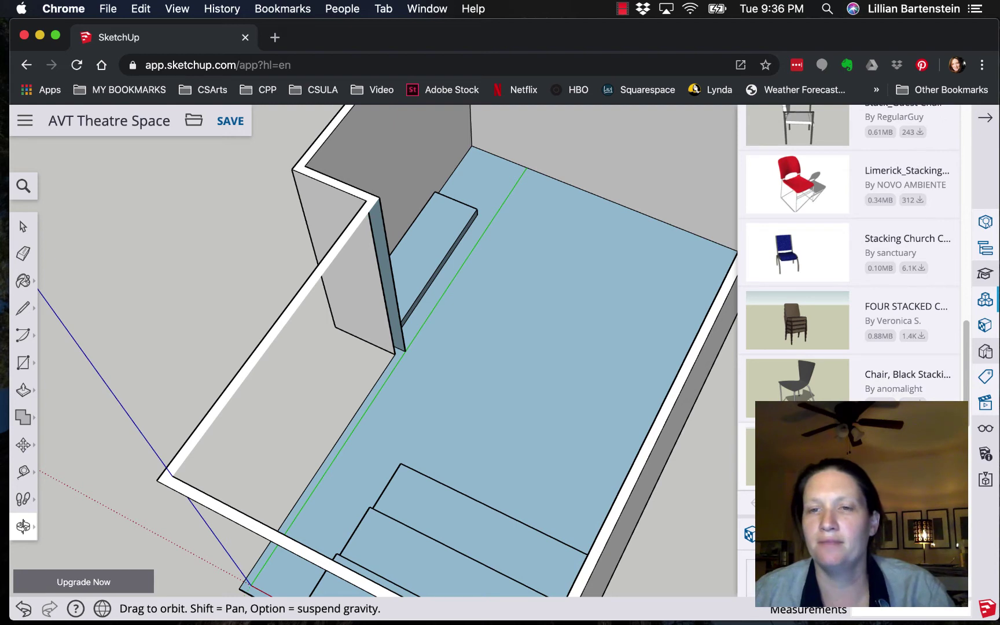
{"action": "scroll", "coordinate": [848, 261], "scroll_direction": "down", "scroll_amount": 3}
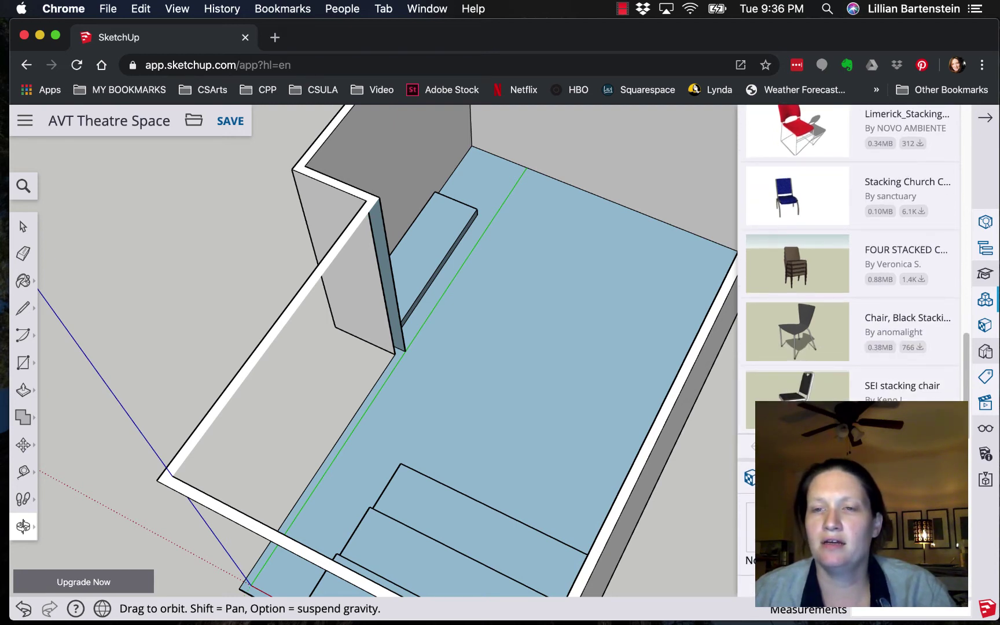
{"action": "scroll", "coordinate": [844, 398], "scroll_direction": "down", "scroll_amount": 15}
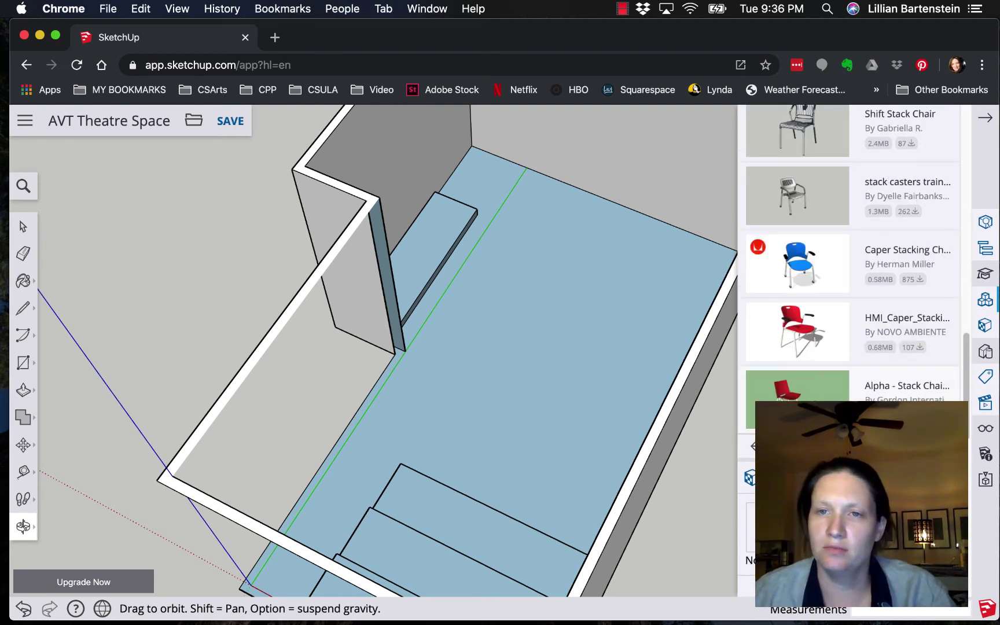
{"action": "scroll", "coordinate": [849, 260], "scroll_direction": "up", "scroll_amount": 20}
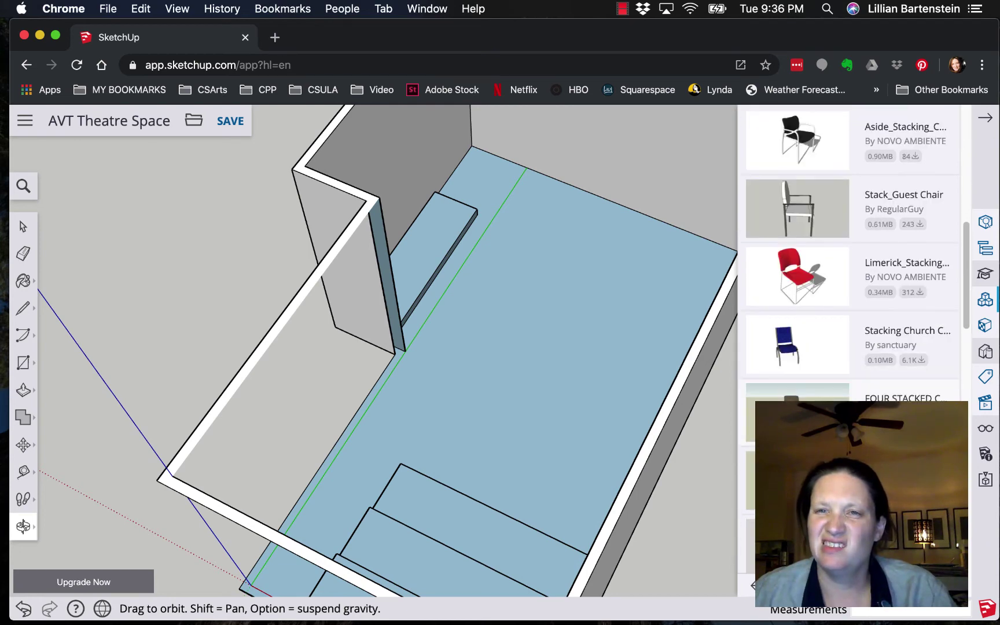
{"action": "scroll", "coordinate": [849, 261], "scroll_direction": "up", "scroll_amount": 3}
{"action": "scroll", "coordinate": [849, 260], "scroll_direction": "down", "scroll_amount": 20}
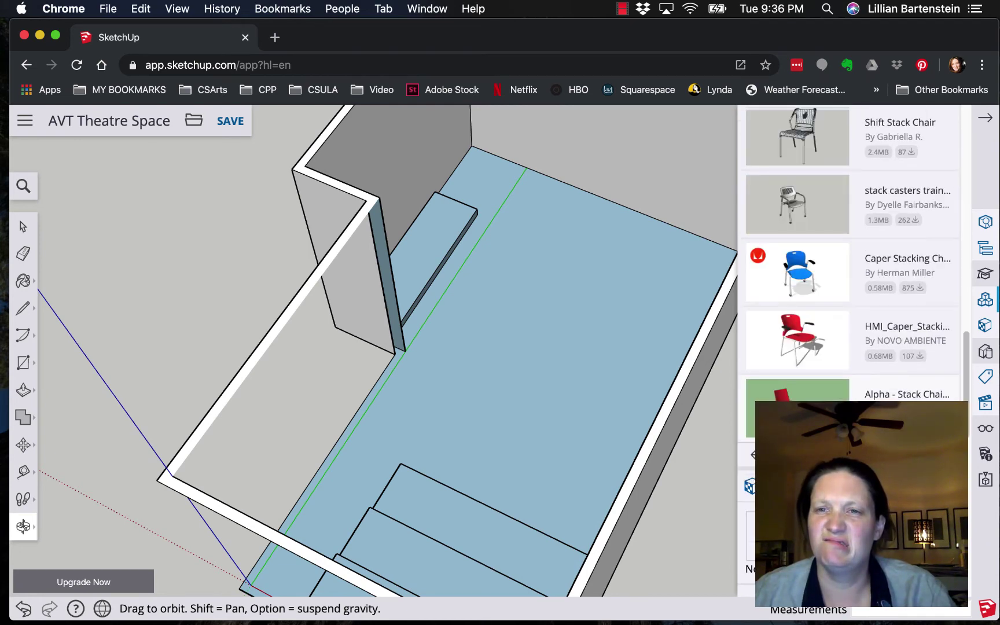
{"action": "scroll", "coordinate": [827, 376], "scroll_direction": "down", "scroll_amount": 15}
{"action": "scroll", "coordinate": [823, 375], "scroll_direction": "up", "scroll_amount": 4}
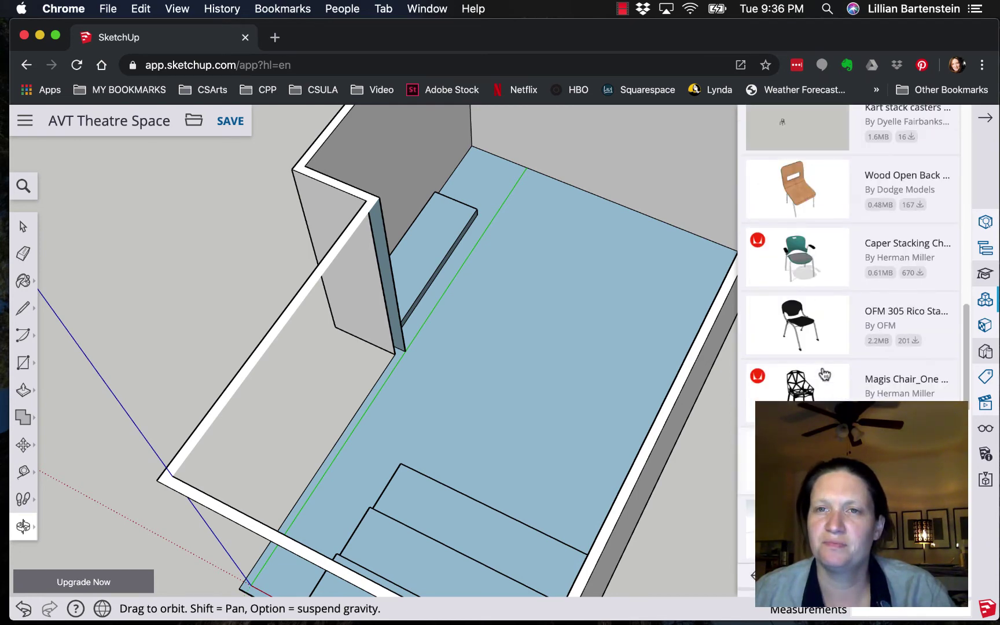
{"action": "scroll", "coordinate": [836, 391], "scroll_direction": "up", "scroll_amount": 3}
{"action": "scroll", "coordinate": [846, 398], "scroll_direction": "up", "scroll_amount": 6}
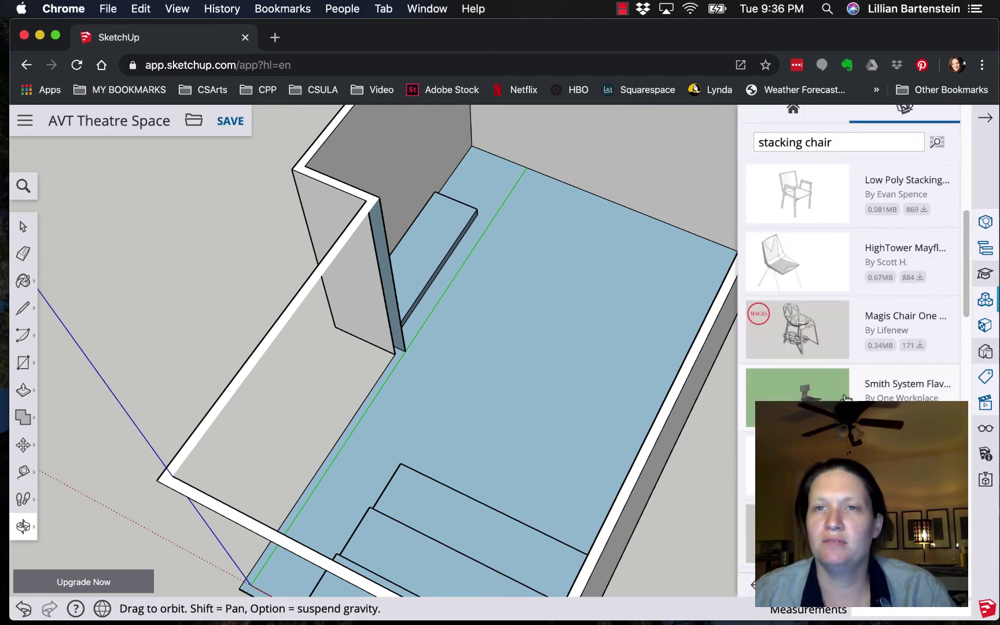
{"action": "scroll", "coordinate": [845, 398], "scroll_direction": "down", "scroll_amount": 10}
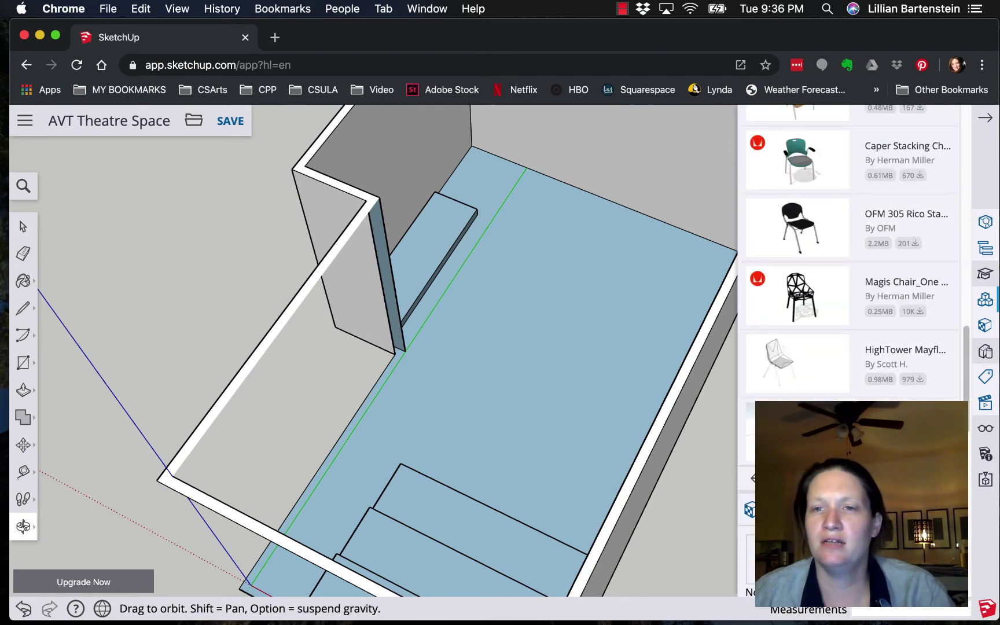
{"action": "scroll", "coordinate": [851, 248], "scroll_direction": "down", "scroll_amount": 5}
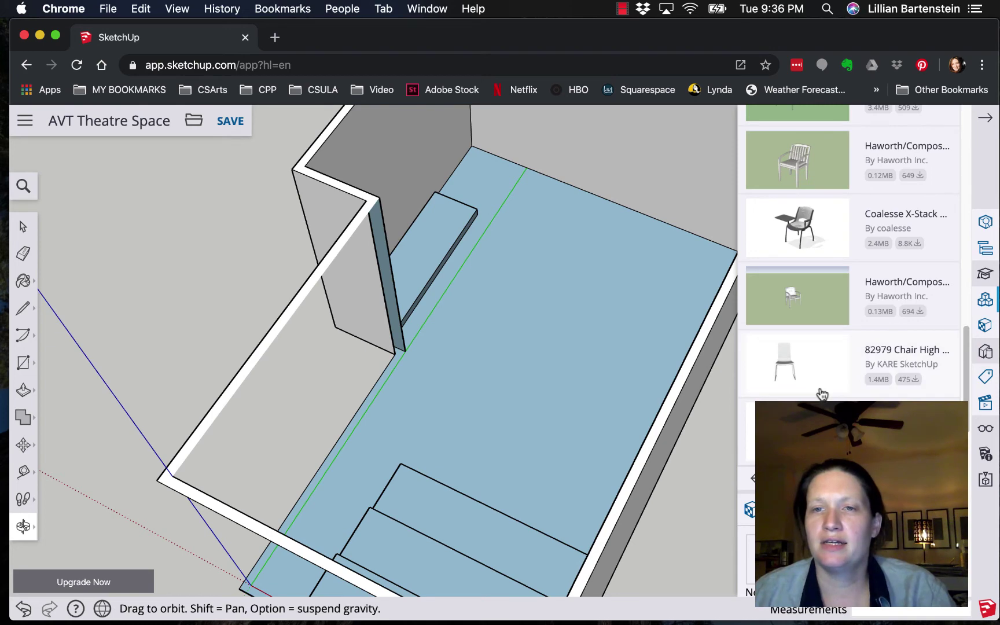
{"action": "scroll", "coordinate": [811, 349], "scroll_direction": "up", "scroll_amount": 15}
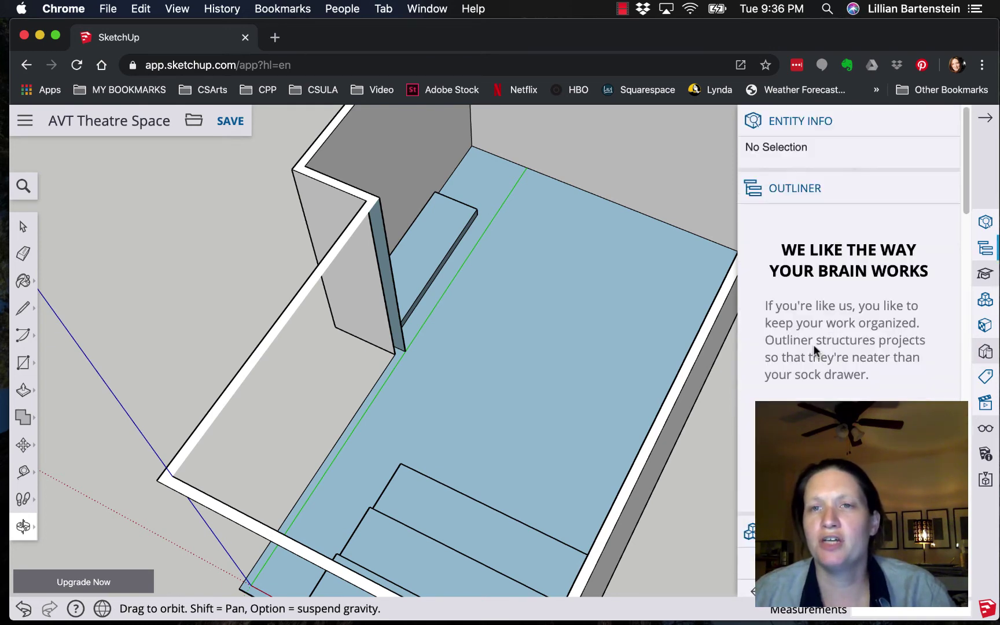
Step: Change the 3D Warehouse component search to "banquet chair"
{"action": "scroll", "coordinate": [848, 301], "scroll_direction": "down", "scroll_amount": 5}
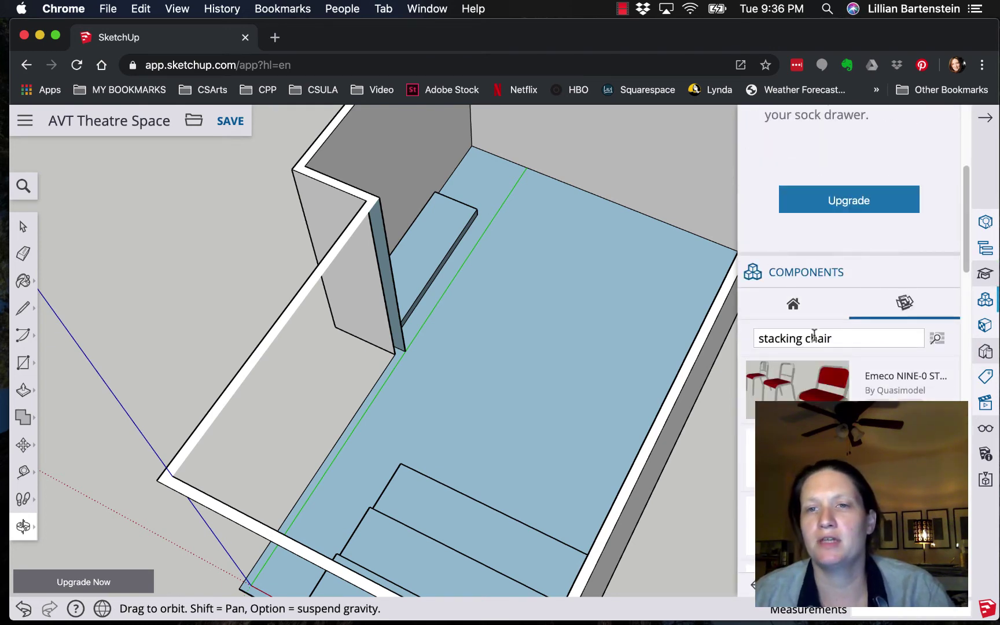
{"action": "left_click_drag", "start_coordinate": [804, 338], "coordinate": [713, 342]}
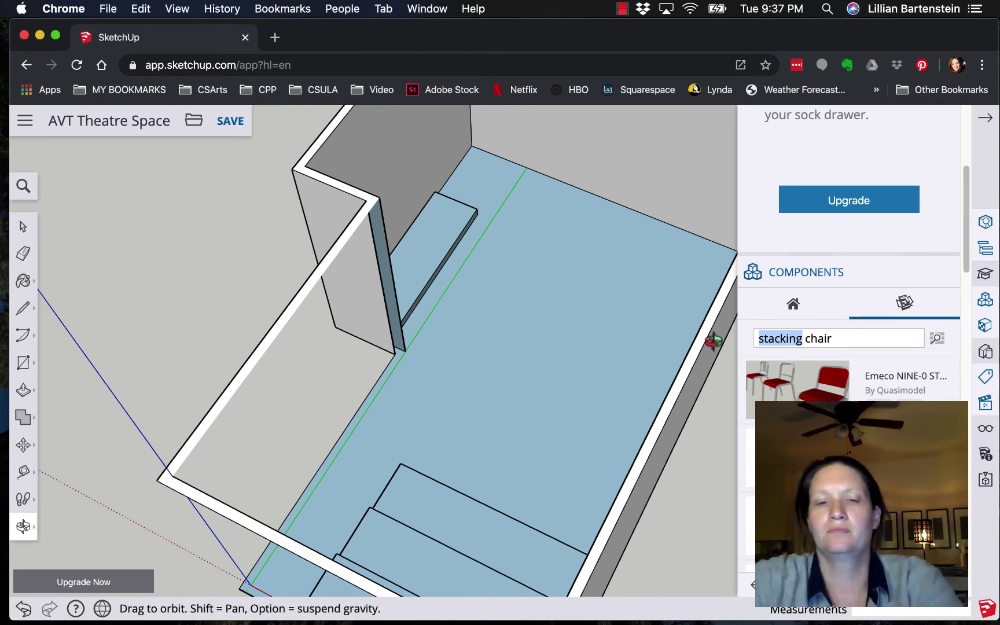
{"action": "type", "text": "anque"}
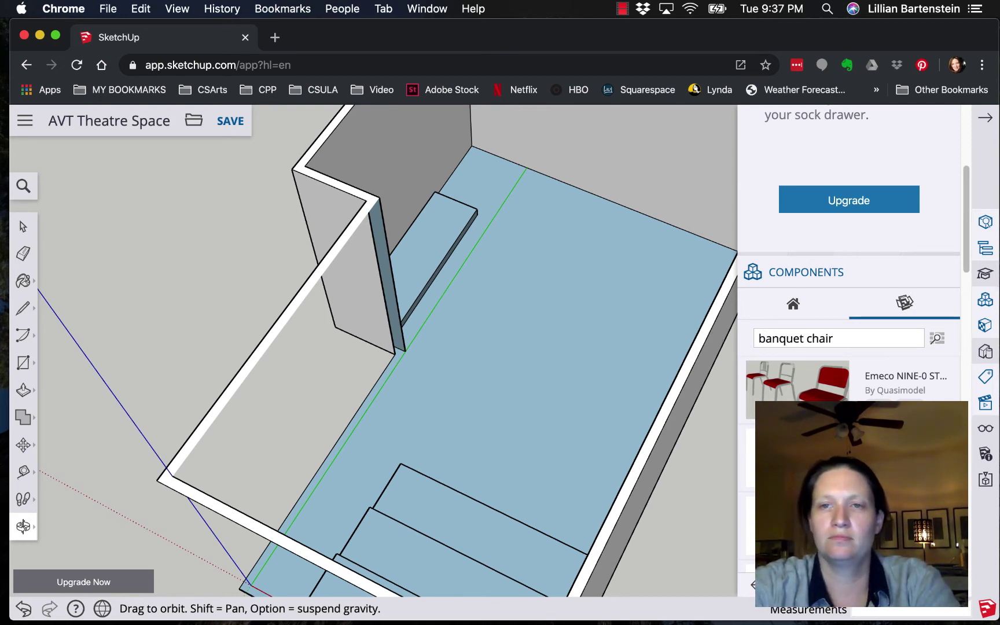
{"action": "key", "text": "Return"}
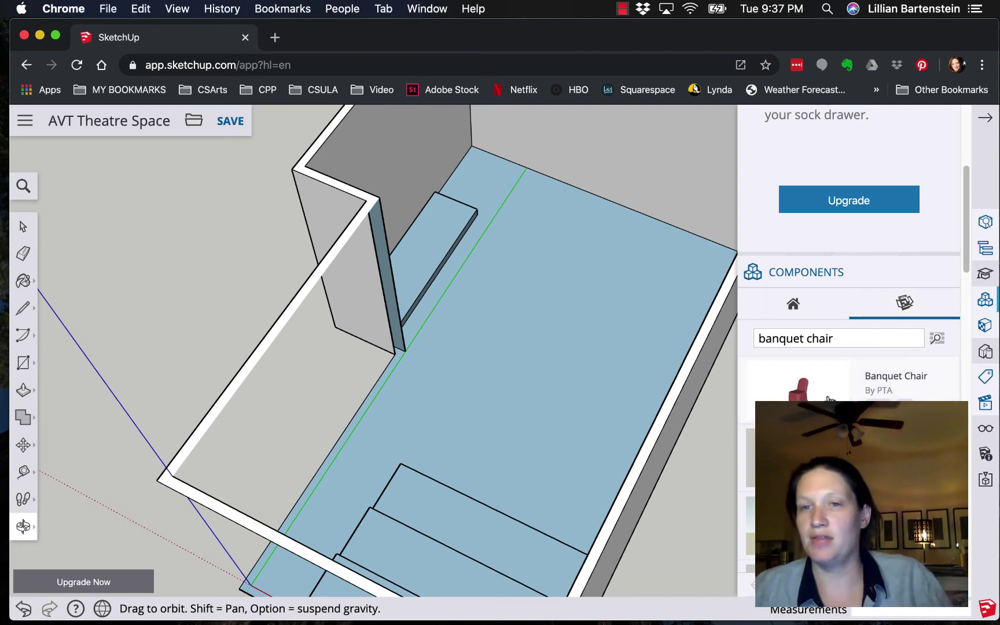
Step: Insert the cream-coloured Banquet Chair with metal legs from the results onto the open floor just in front of the seating risers
{"action": "scroll", "coordinate": [830, 399], "scroll_direction": "down", "scroll_amount": 3}
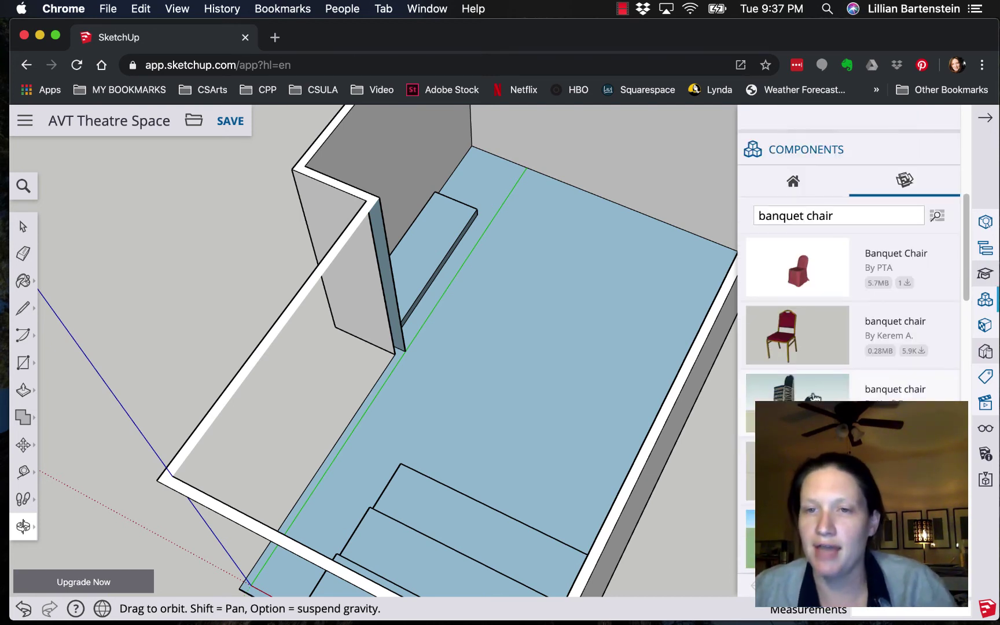
{"action": "scroll", "coordinate": [827, 394], "scroll_direction": "down", "scroll_amount": 3}
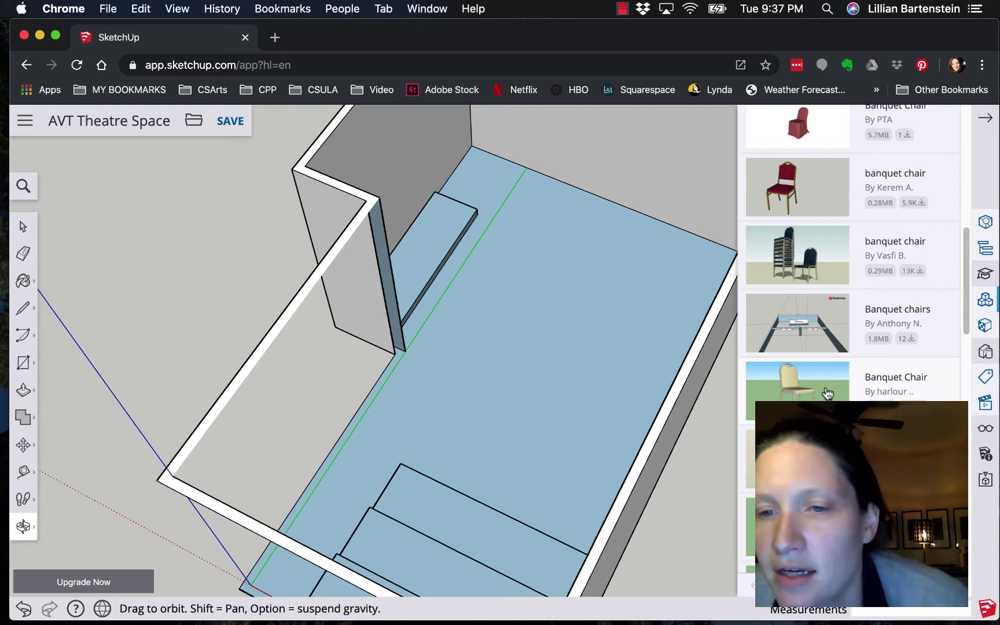
{"action": "scroll", "coordinate": [803, 400], "scroll_direction": "down", "scroll_amount": 7}
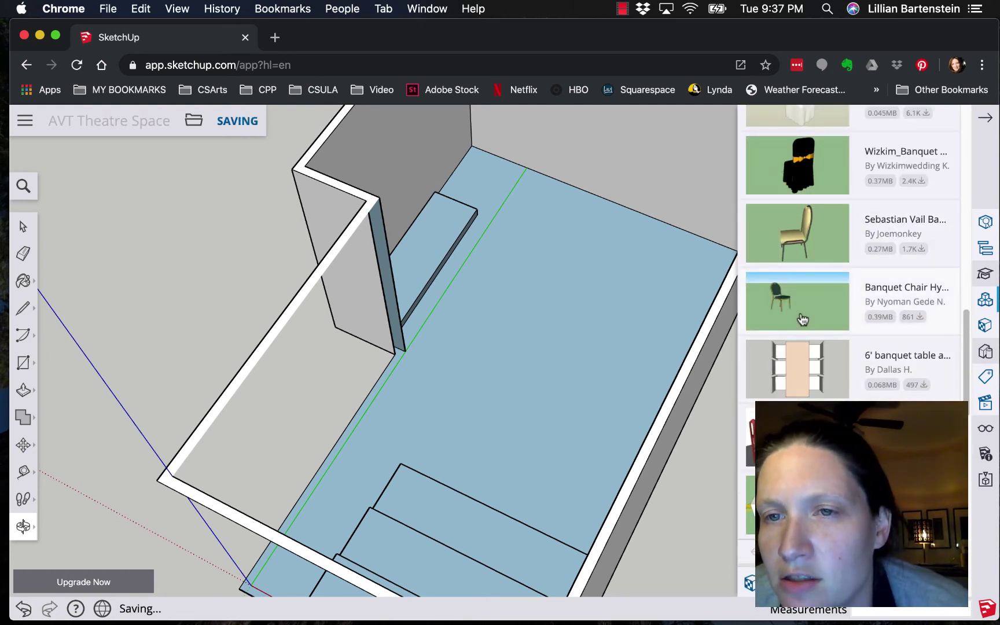
{"action": "scroll", "coordinate": [810, 260], "scroll_direction": "down", "scroll_amount": 8}
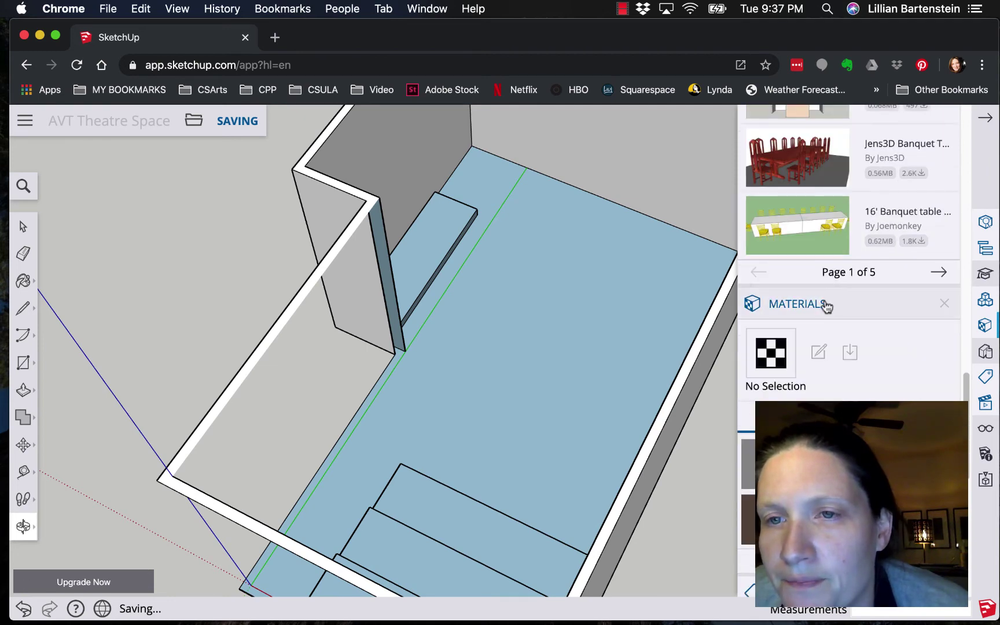
{"action": "scroll", "coordinate": [825, 306], "scroll_direction": "up", "scroll_amount": 14}
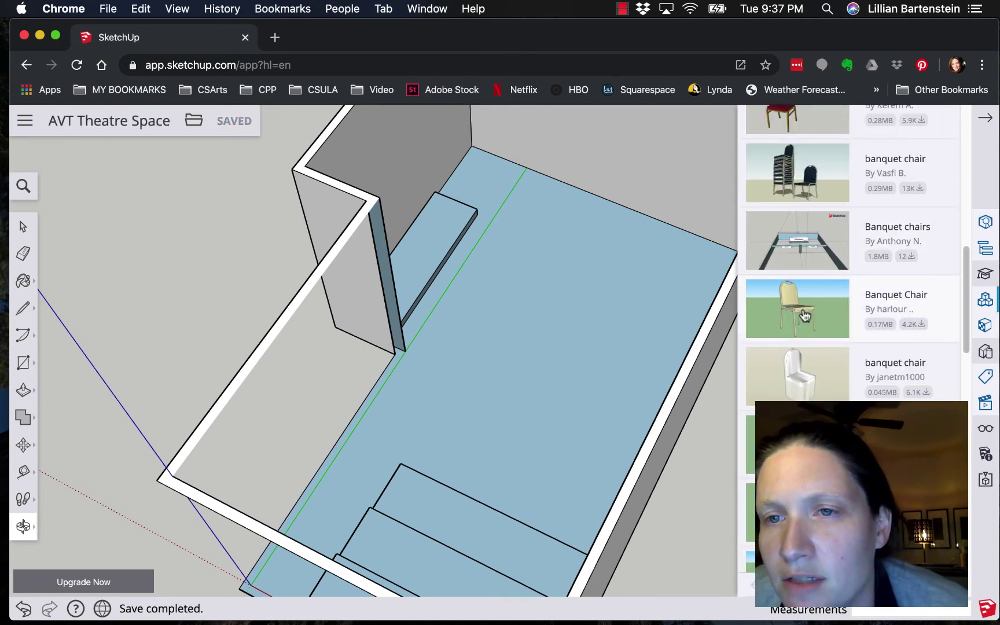
{"action": "left_click", "coordinate": [803, 314]}
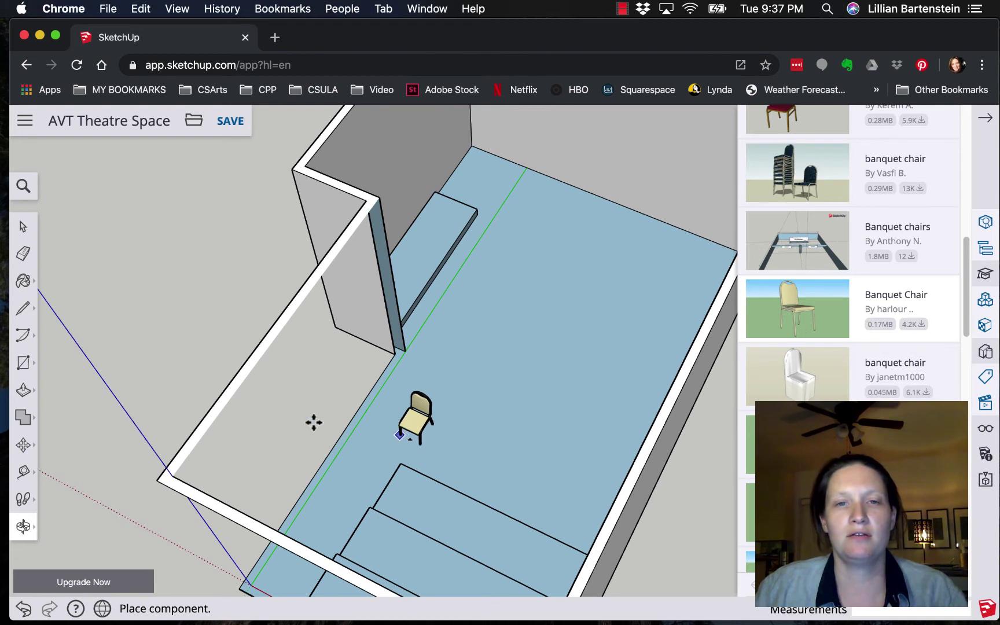
{"action": "left_click", "coordinate": [434, 457]}
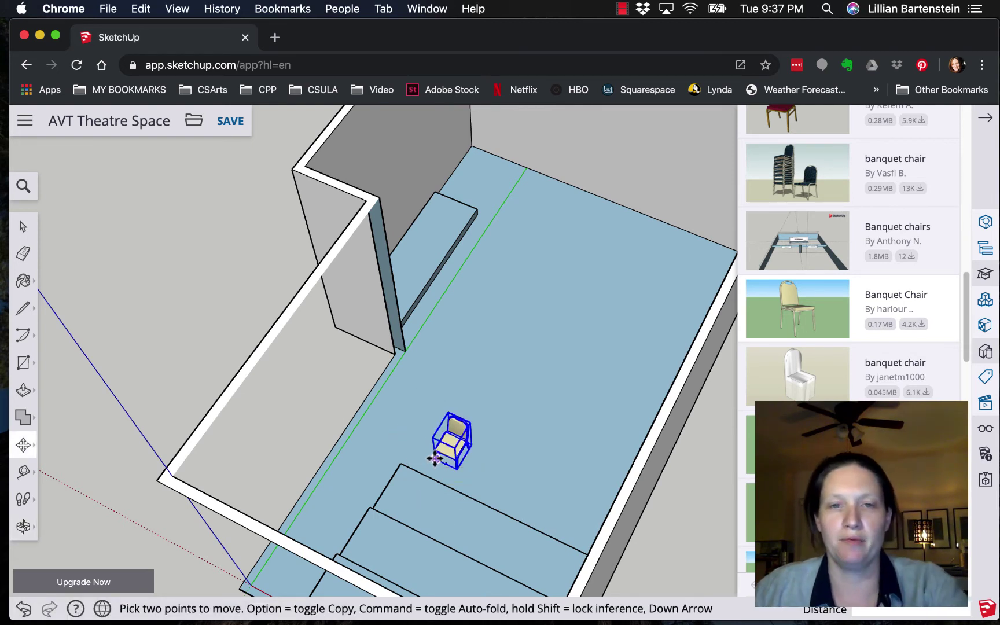
Step: Rotate the banquet chair about 173° around its vertical axis so its back is toward the stepped seating risers
{"action": "left_click", "coordinate": [23, 526]}
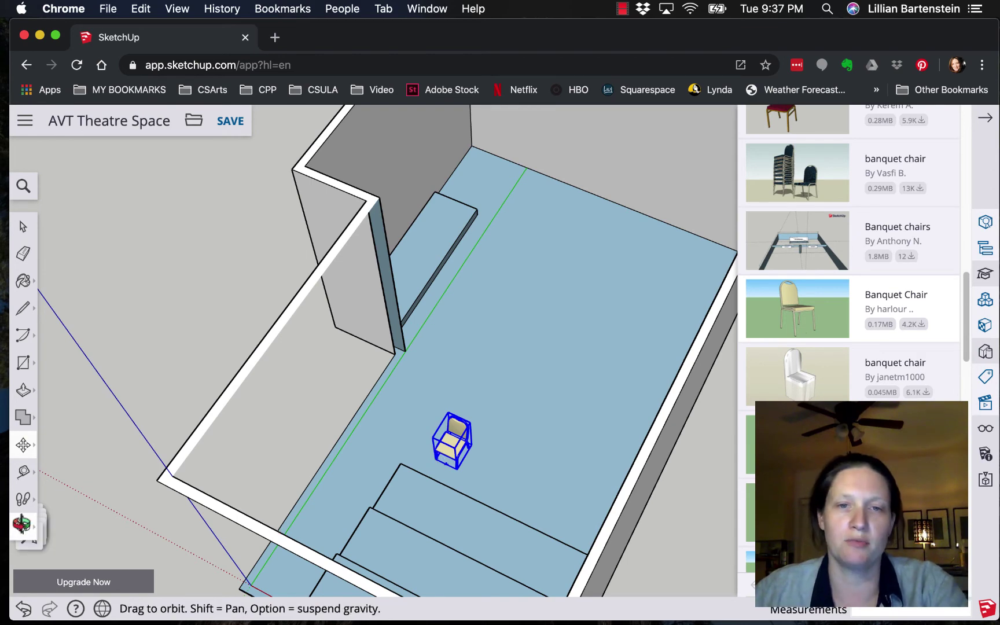
{"action": "left_click_drag", "start_coordinate": [379, 504], "coordinate": [383, 502]}
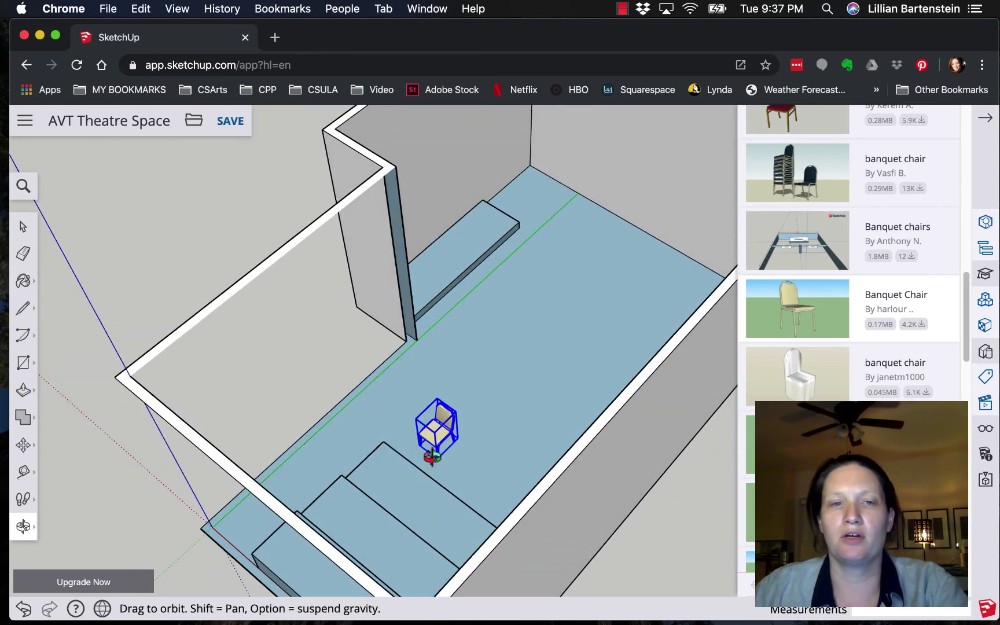
{"action": "left_click", "coordinate": [30, 444]}
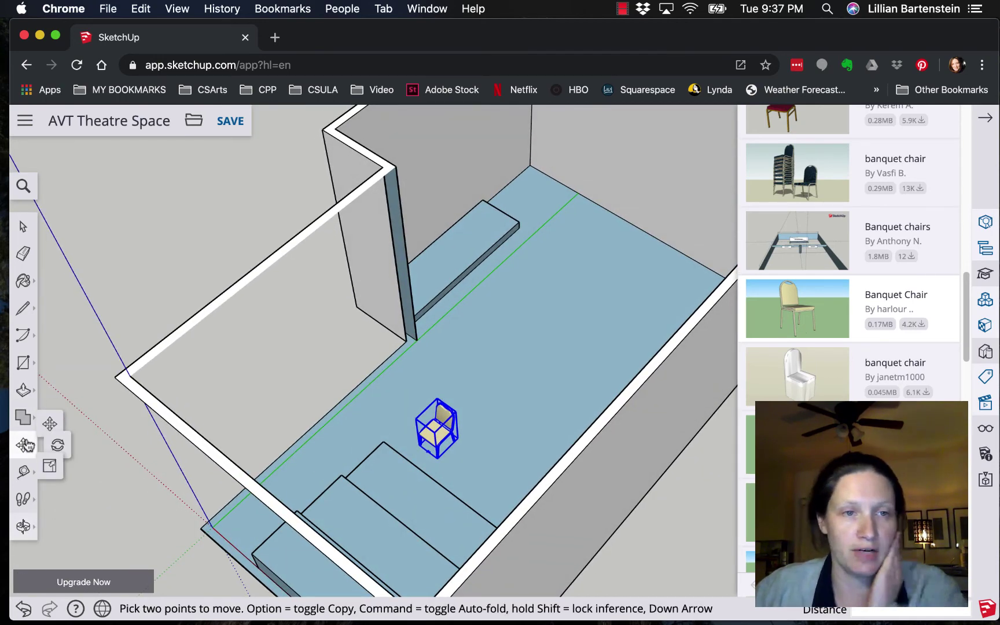
{"action": "left_click", "coordinate": [70, 445]}
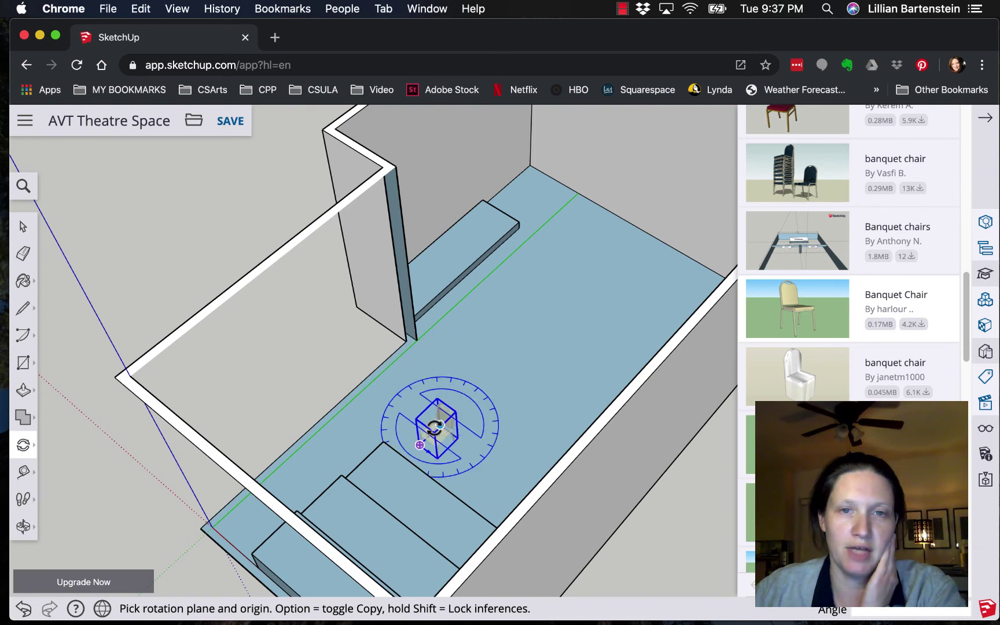
{"action": "left_click", "coordinate": [434, 419]}
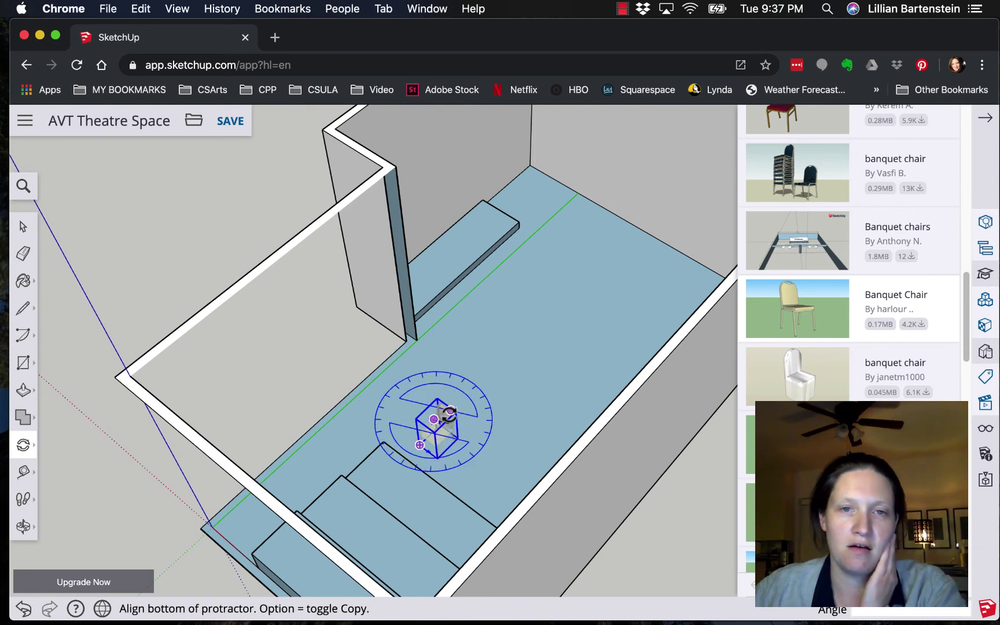
{"action": "left_click", "coordinate": [449, 414]}
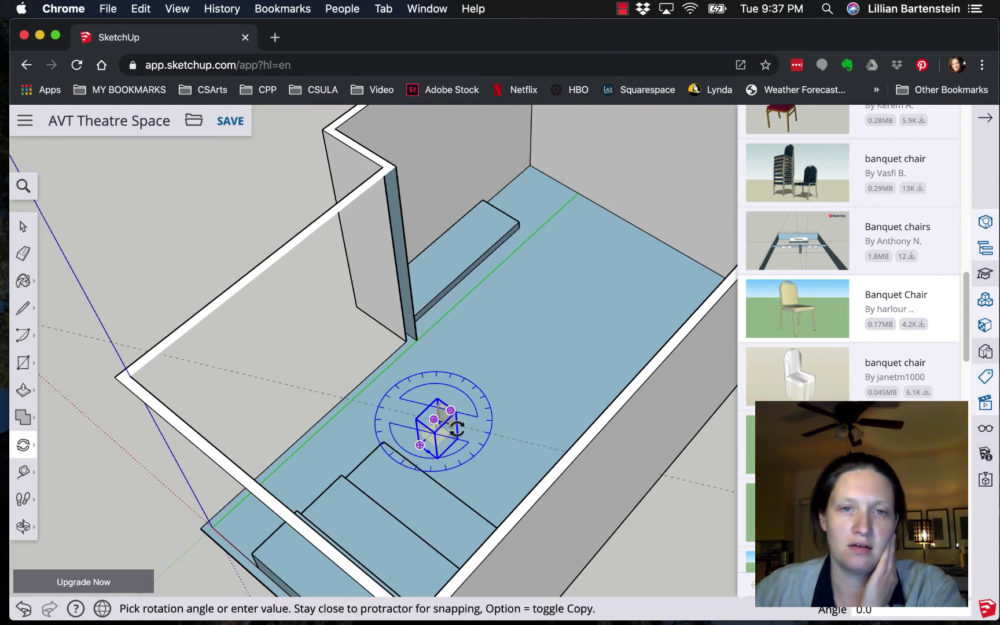
{"action": "left_click", "coordinate": [320, 408]}
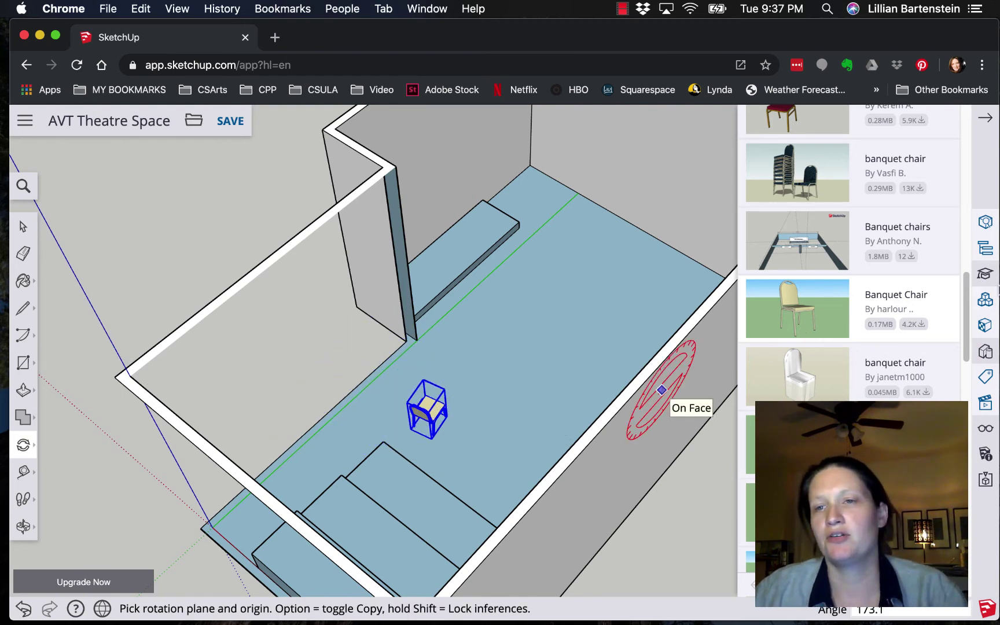
Step: Close the Components and Materials sections and switch the model to the standard top view
{"action": "scroll", "coordinate": [889, 242], "scroll_direction": "up", "scroll_amount": 10}
{"action": "scroll", "coordinate": [897, 341], "scroll_direction": "down", "scroll_amount": 5}
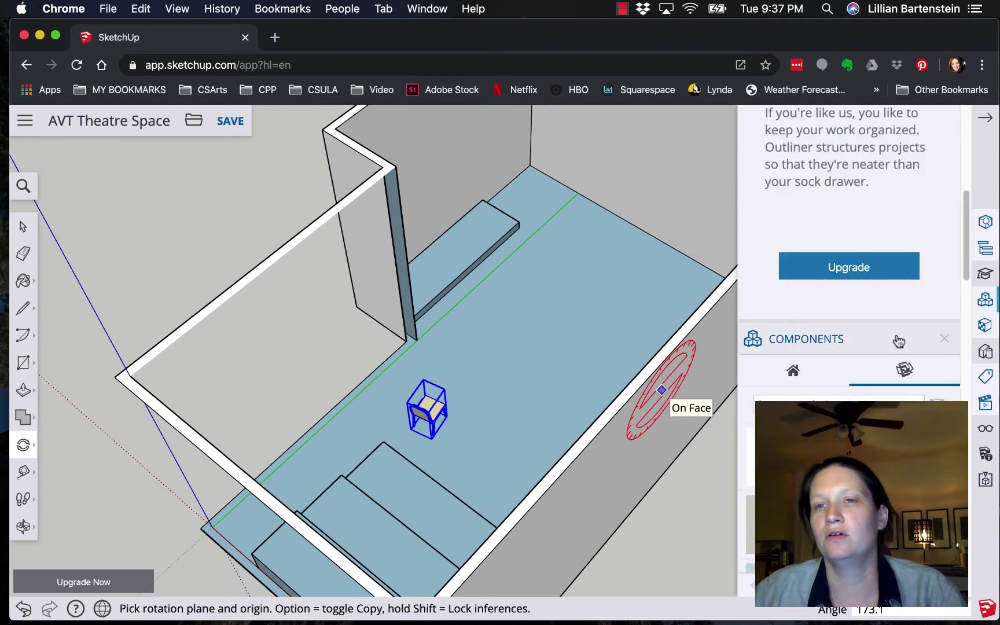
{"action": "left_click", "coordinate": [944, 342]}
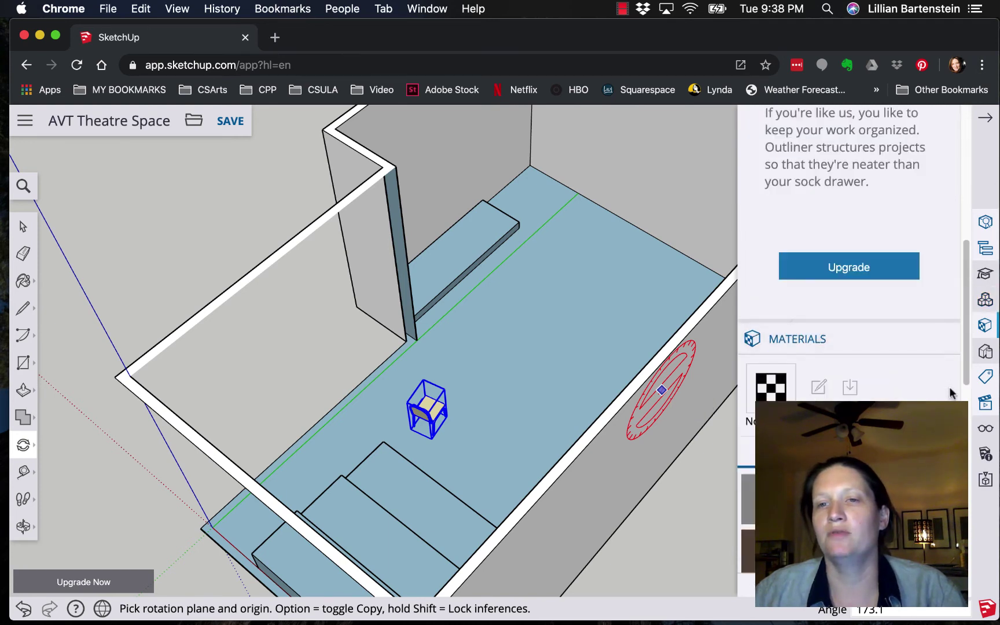
{"action": "left_click", "coordinate": [957, 340]}
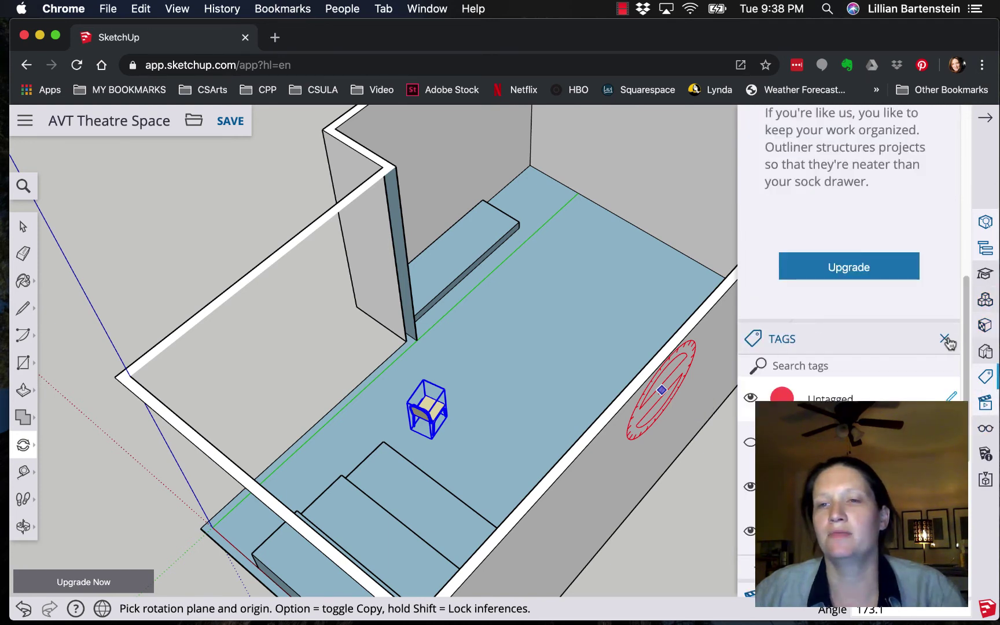
{"action": "scroll", "coordinate": [949, 342], "scroll_direction": "down", "scroll_amount": 5}
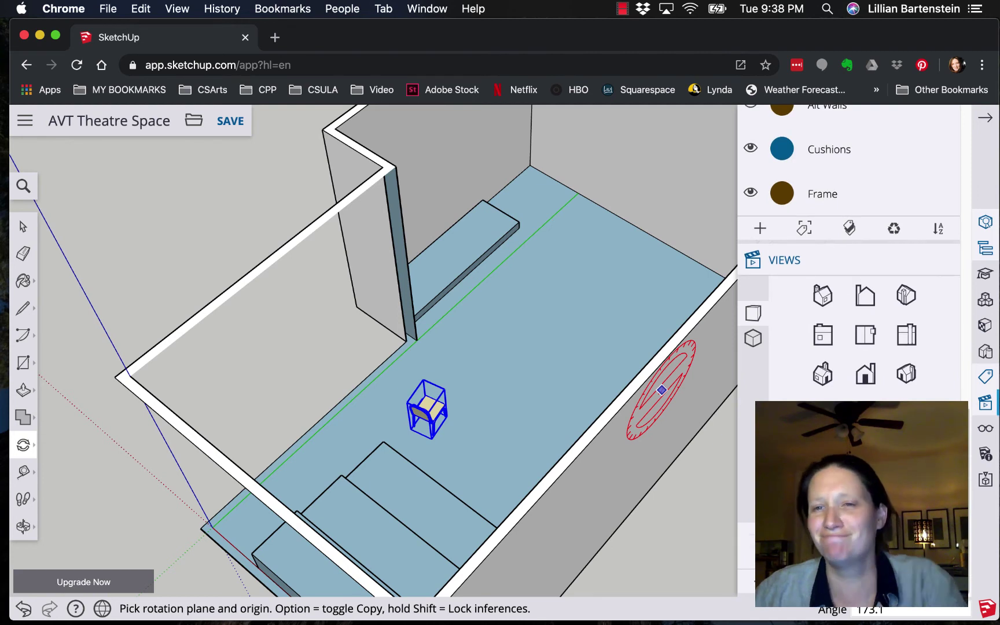
{"action": "left_click", "coordinate": [865, 345]}
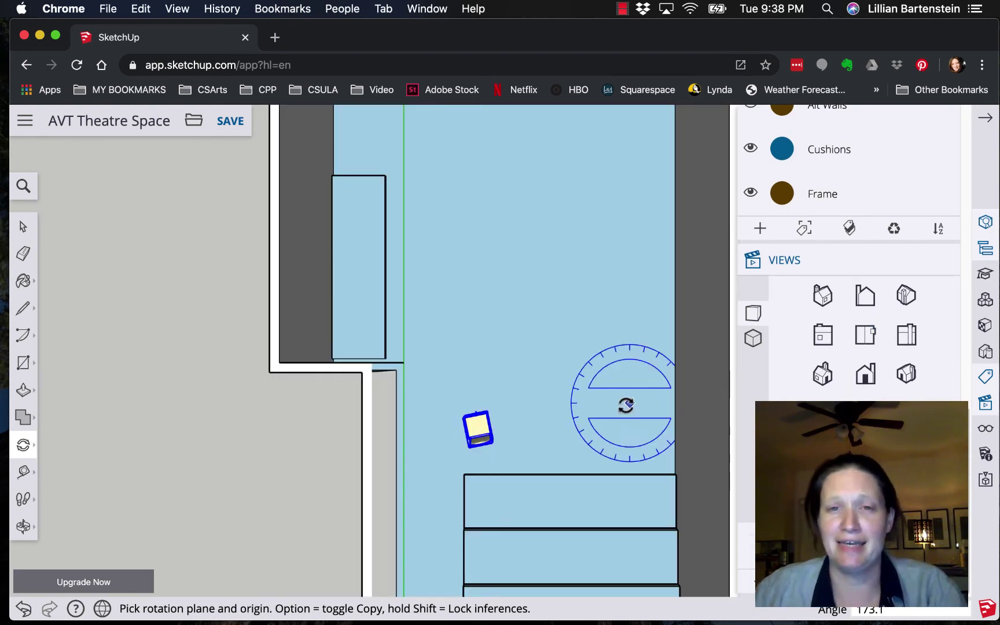
Step: Rotate the banquet chair about 10.8° so it lines up with the red axis, and deselect it
{"action": "scroll", "coordinate": [483, 435], "scroll_direction": "up", "scroll_amount": 3}
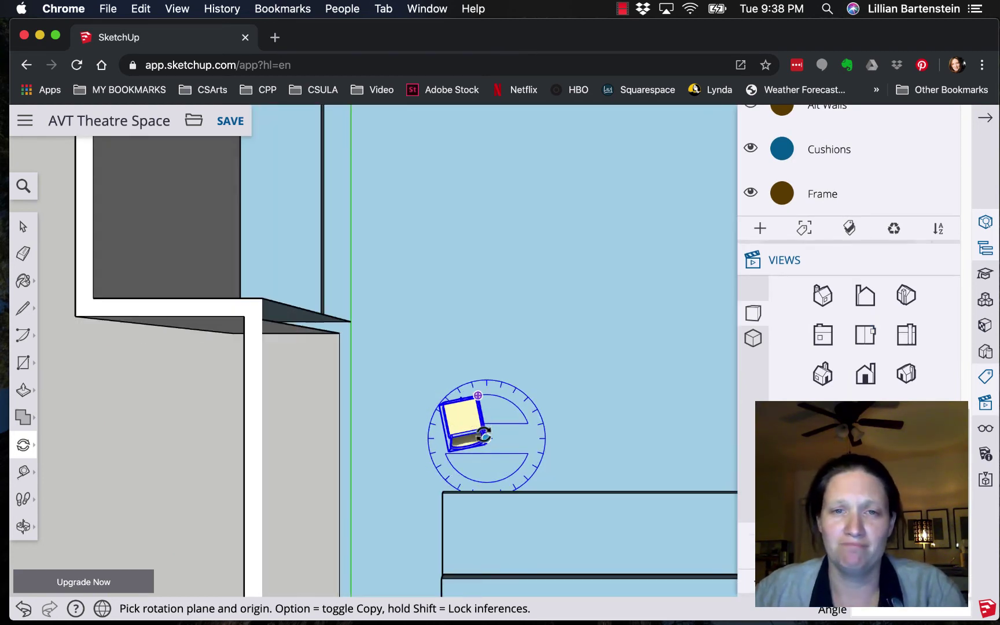
{"action": "left_click", "coordinate": [482, 428]}
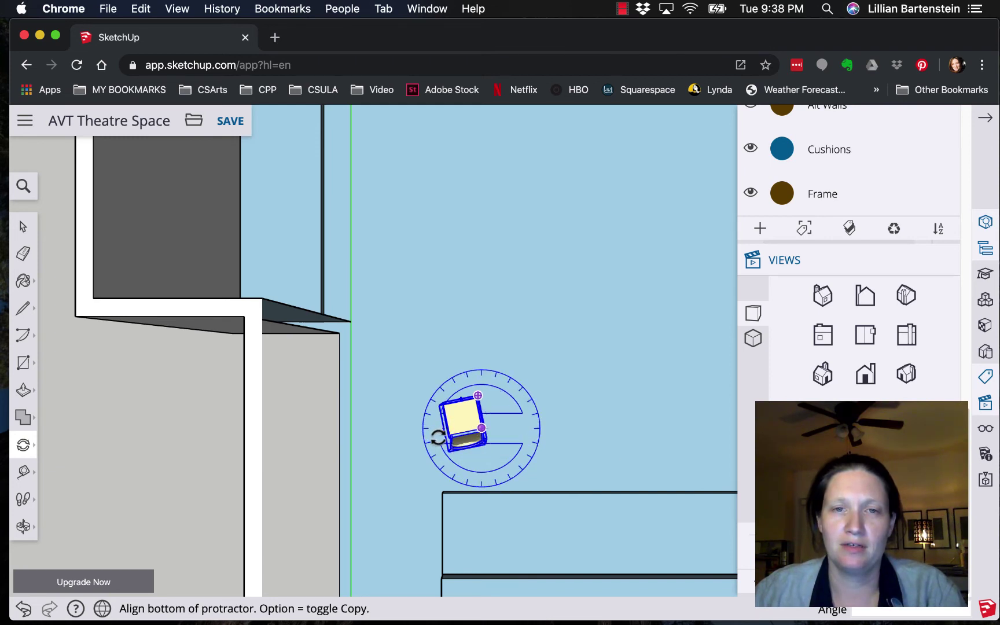
{"action": "scroll", "coordinate": [438, 438], "scroll_direction": "up", "scroll_amount": 2}
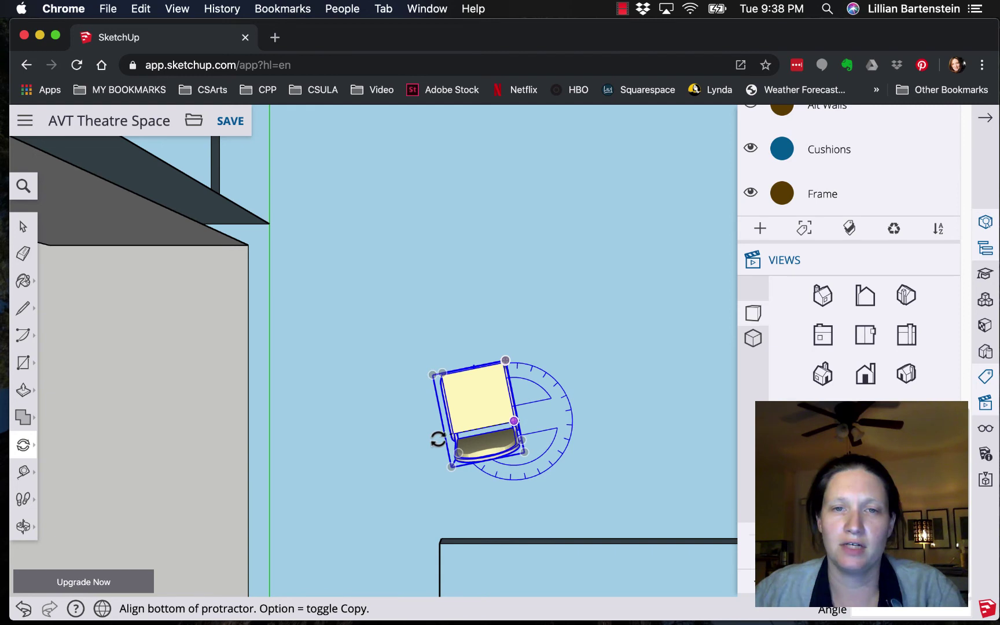
{"action": "left_click", "coordinate": [455, 433]}
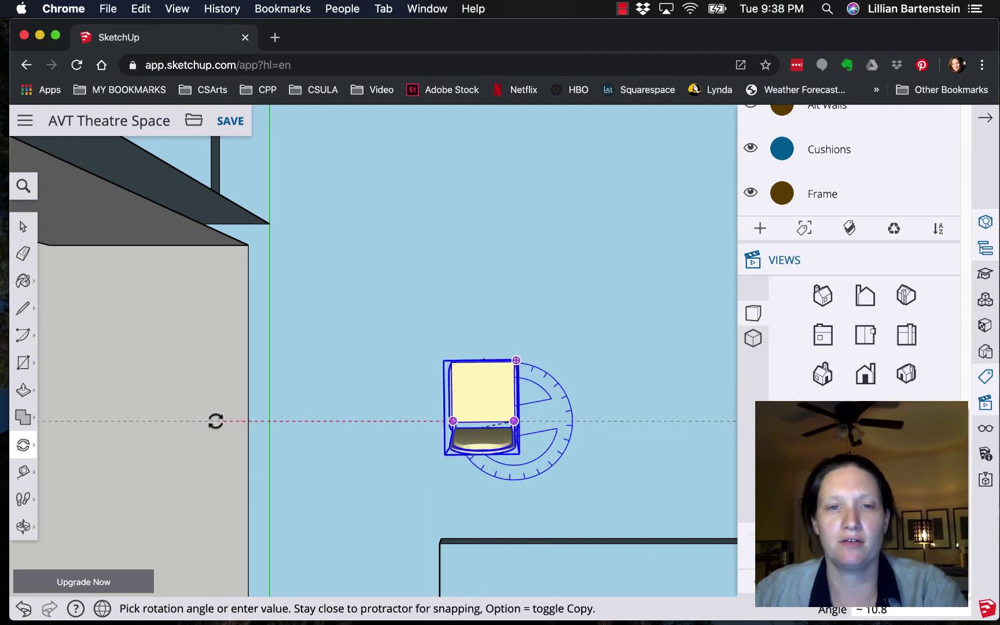
{"action": "left_click", "coordinate": [215, 420]}
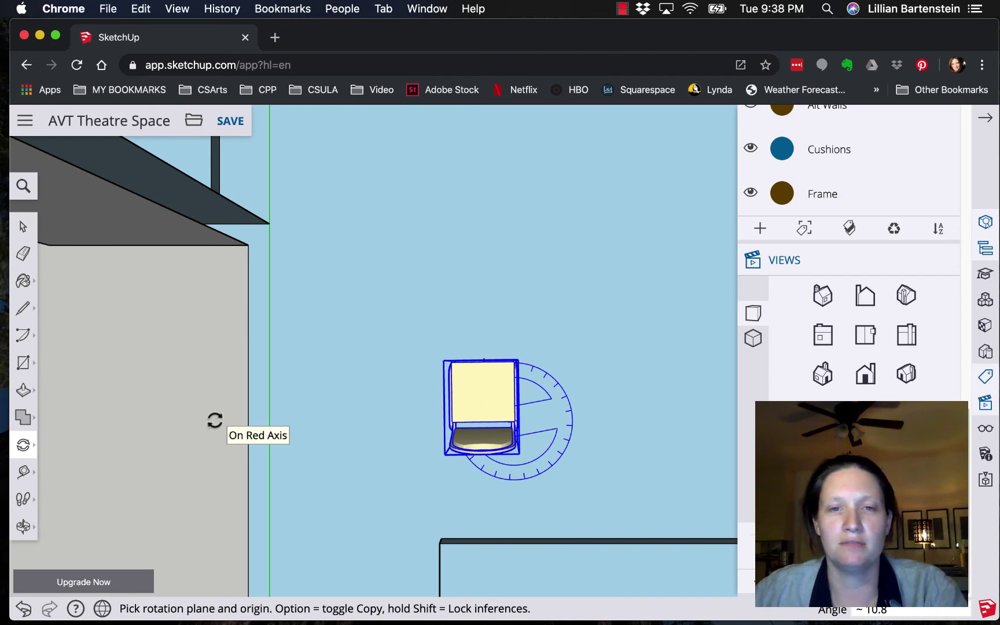
{"action": "left_click", "coordinate": [24, 228]}
{"action": "scroll", "coordinate": [541, 465], "scroll_direction": "down", "scroll_amount": 3}
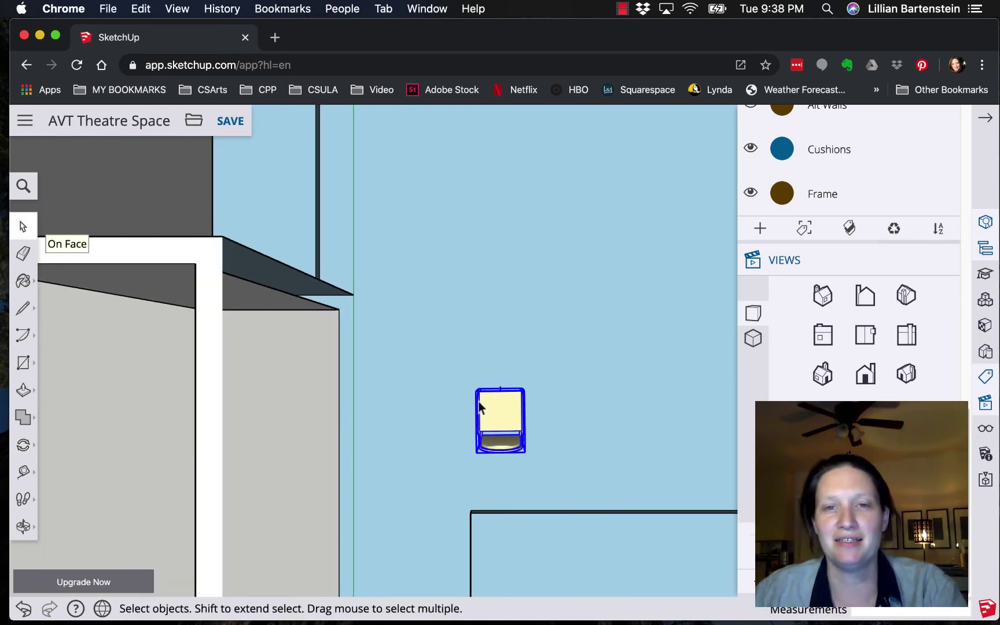
{"action": "left_click", "coordinate": [504, 460]}
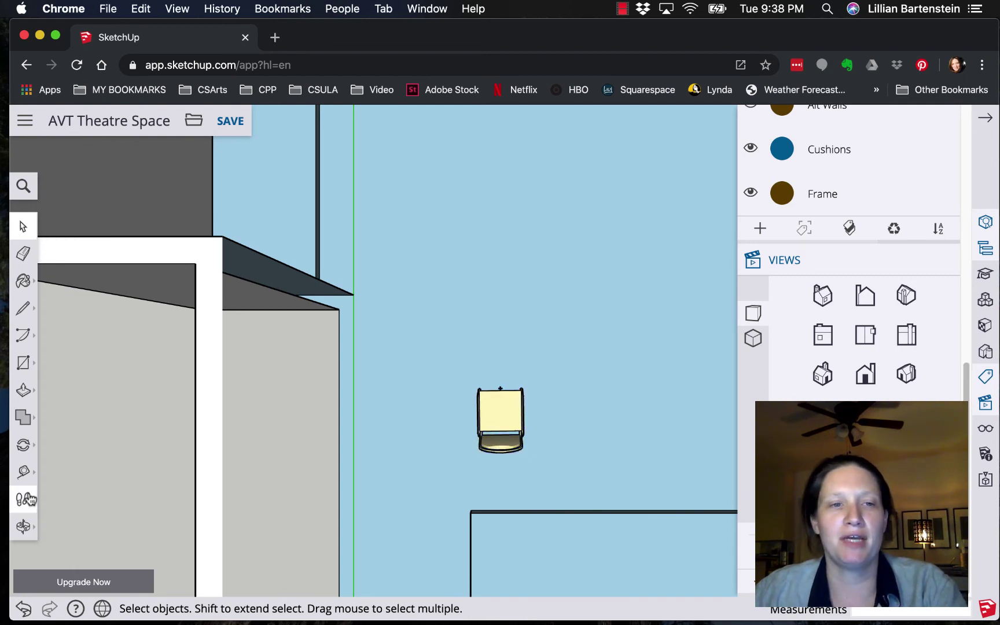
Step: Move the banquet chair along the green axis until its back overlaps the front edge of the first riser
{"action": "left_click", "coordinate": [23, 445]}
{"action": "left_click", "coordinate": [62, 414]}
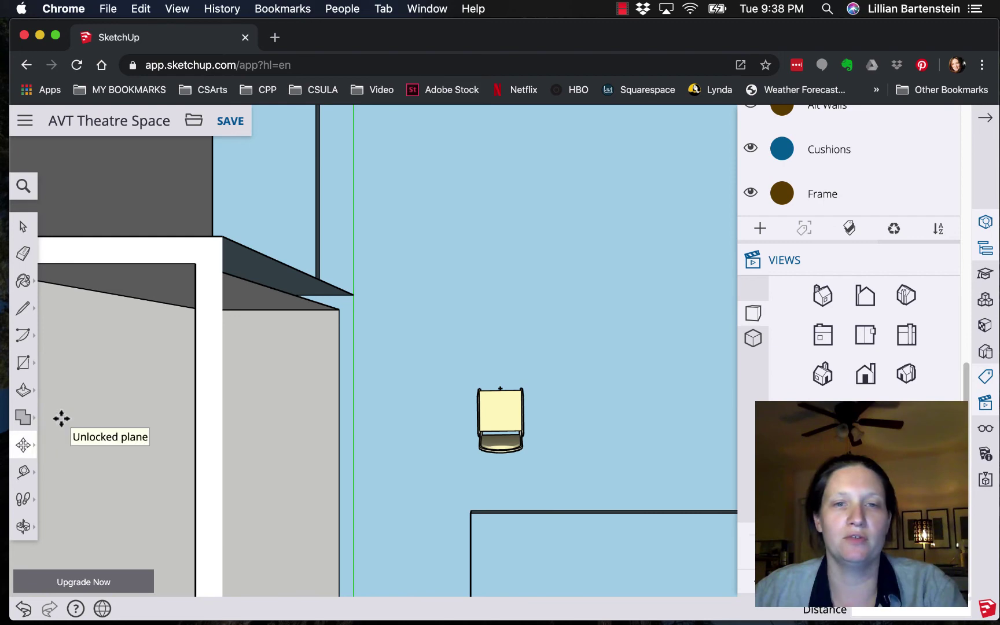
{"action": "left_click", "coordinate": [504, 415]}
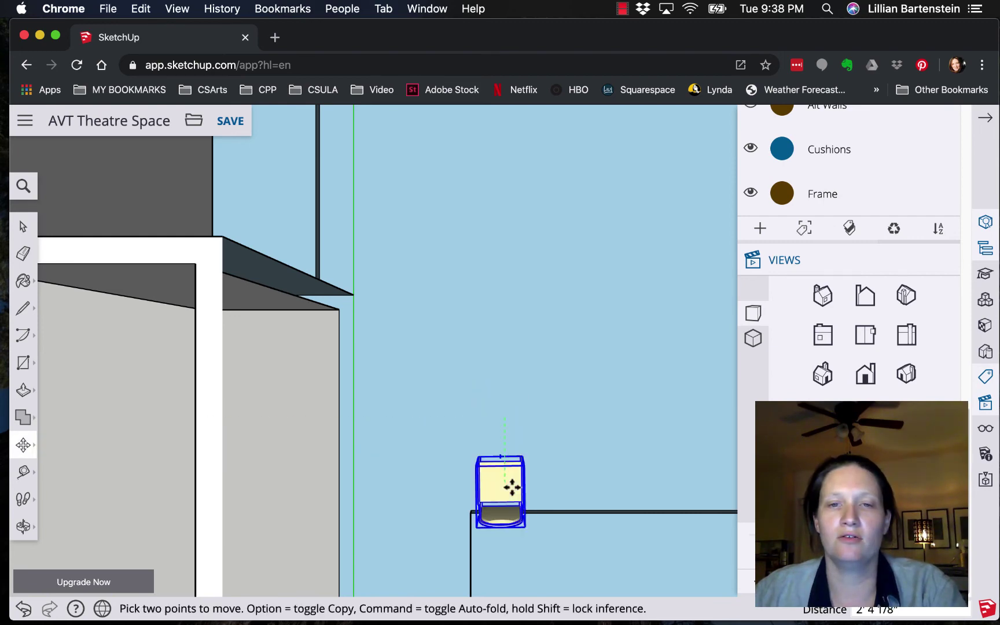
{"action": "left_click", "coordinate": [511, 486]}
{"action": "scroll", "coordinate": [543, 486], "scroll_direction": "down", "scroll_amount": 3}
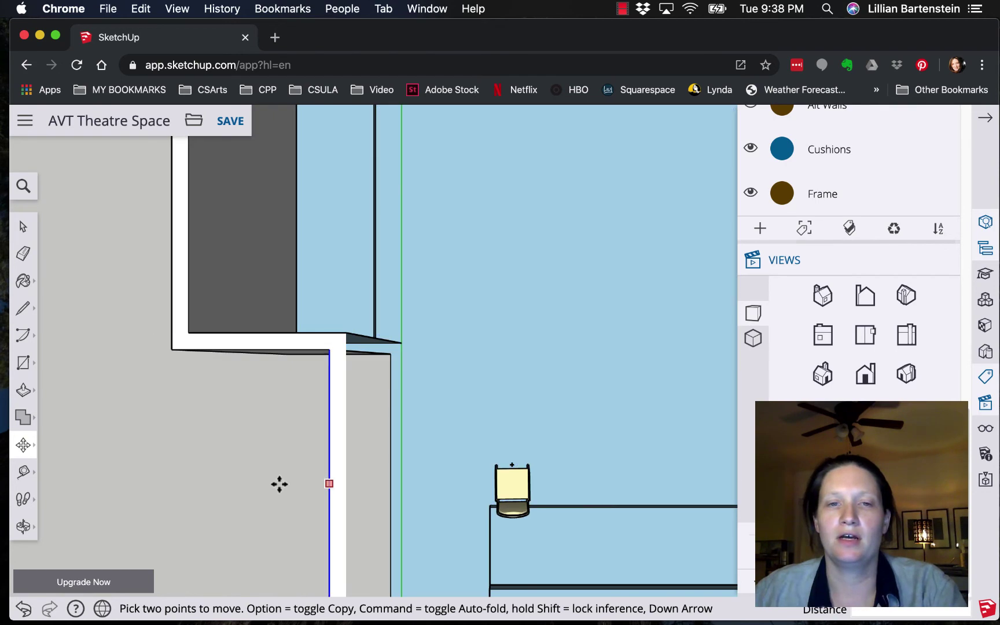
Step: Check the chair's position at the riser from an angle, and return to the top view with the risers and open floor in sight
{"action": "key", "text": "o"}
{"action": "left_click_drag", "start_coordinate": [275, 482], "coordinate": [67, 368]}
{"action": "key", "text": "m"}
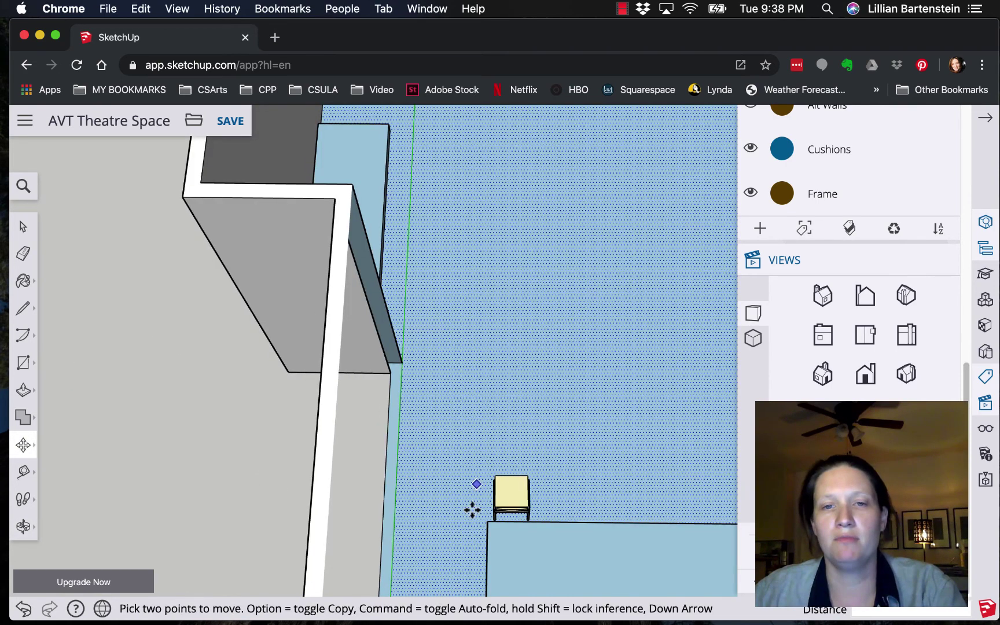
{"action": "scroll", "coordinate": [592, 524], "scroll_direction": "down", "scroll_amount": 3}
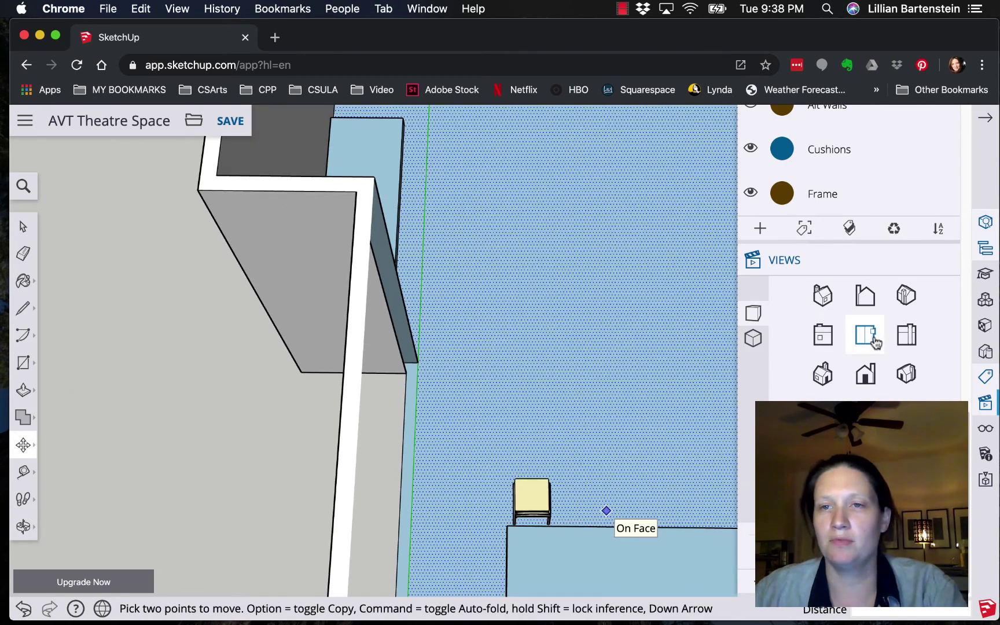
{"action": "left_click", "coordinate": [865, 335]}
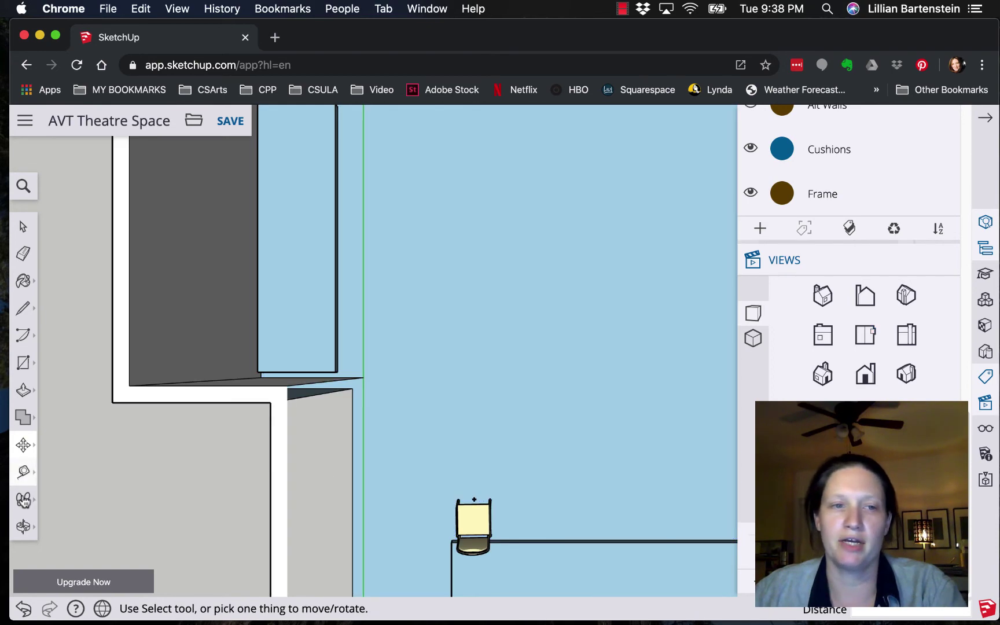
{"action": "left_click", "coordinate": [23, 526]}
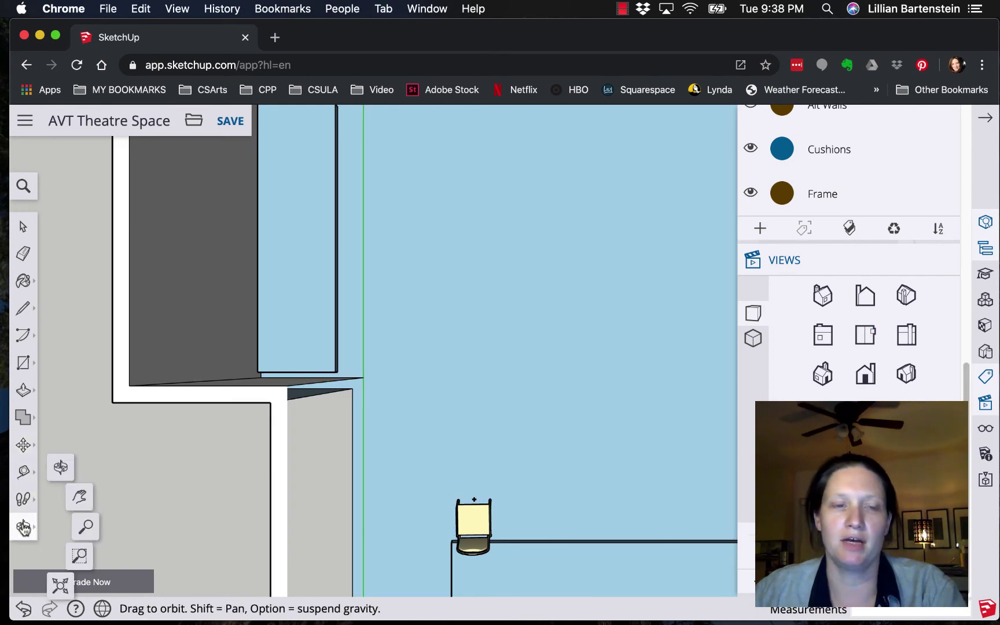
{"action": "left_click", "coordinate": [81, 496]}
{"action": "left_click_drag", "start_coordinate": [598, 486], "coordinate": [511, 339]}
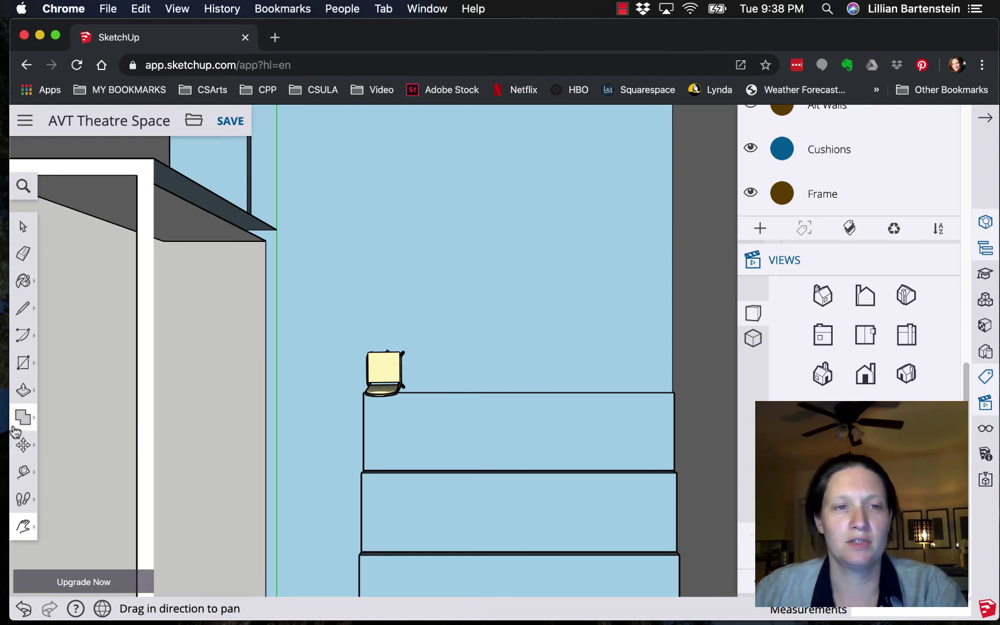
Step: Copy the banquet chair about 1' 11" along the front edge of the riser to make a second seat beside it
{"action": "left_click", "coordinate": [24, 445]}
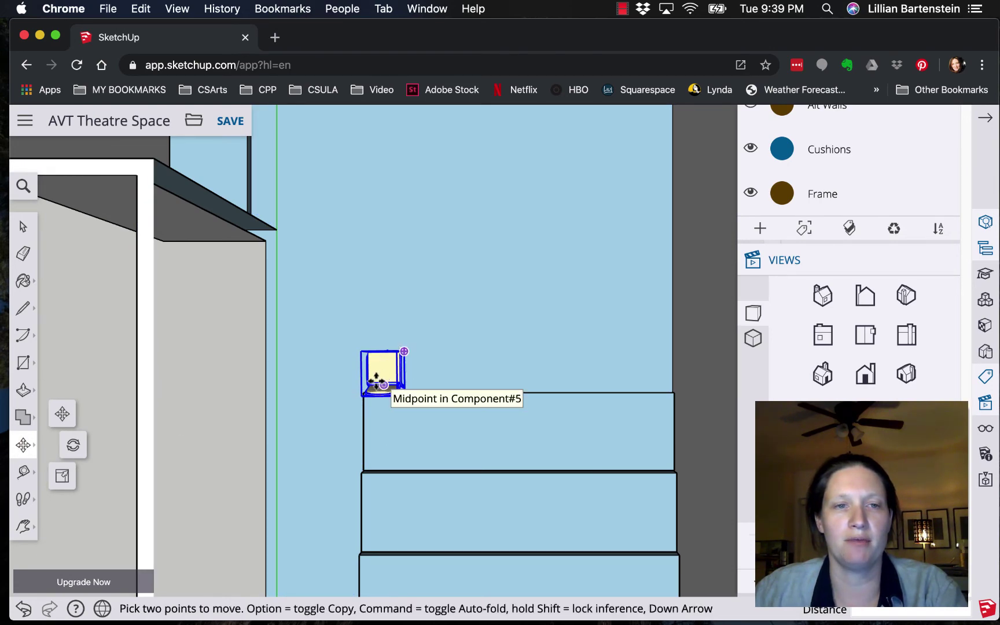
{"action": "left_click", "coordinate": [61, 412]}
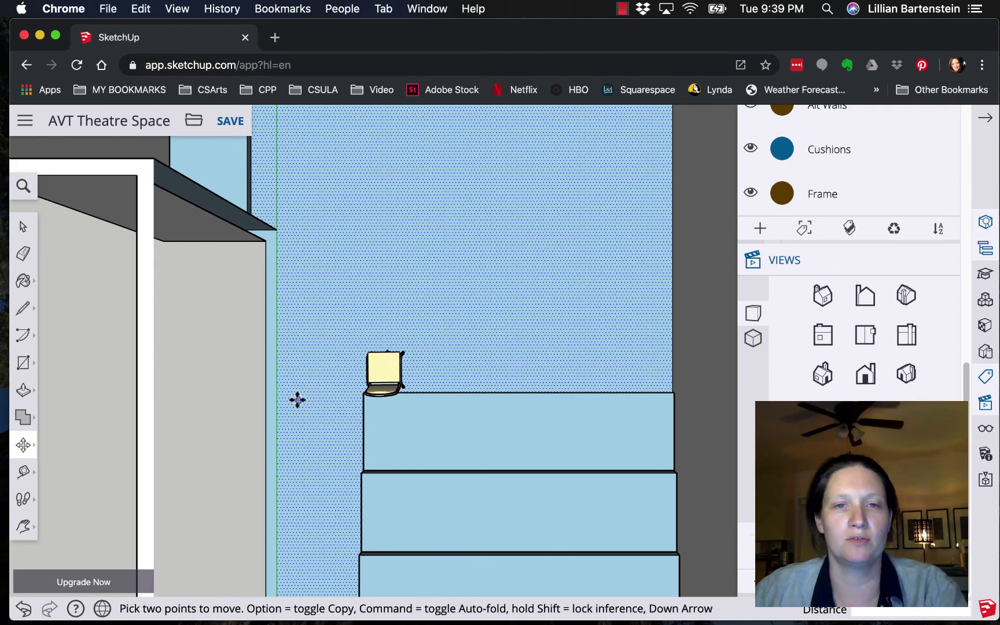
{"action": "left_click", "coordinate": [382, 367]}
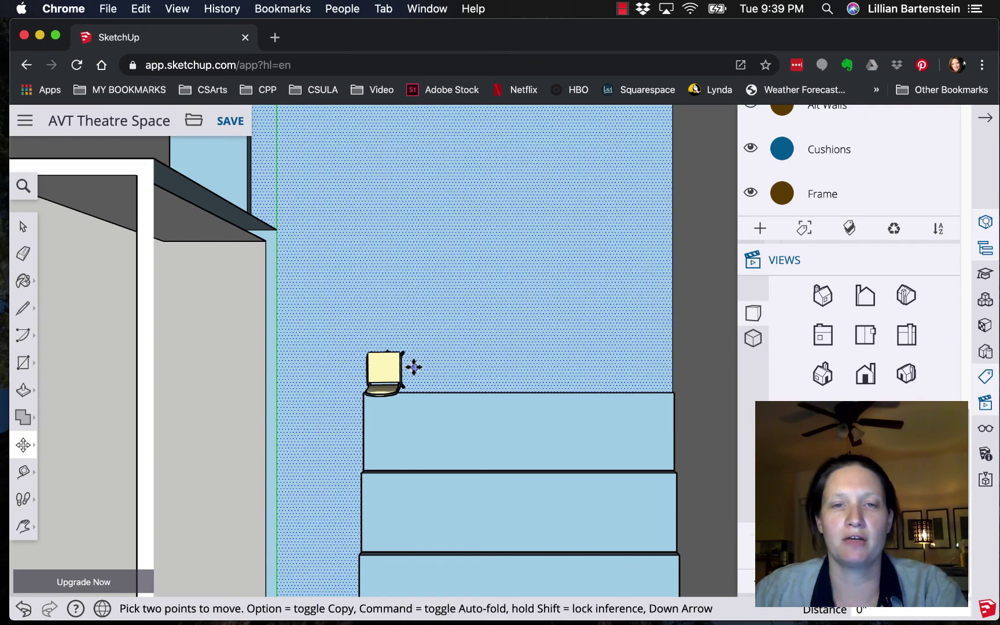
{"action": "left_click", "coordinate": [380, 367]}
{"action": "left_click", "coordinate": [380, 367]}
{"action": "key", "text": "alt"}
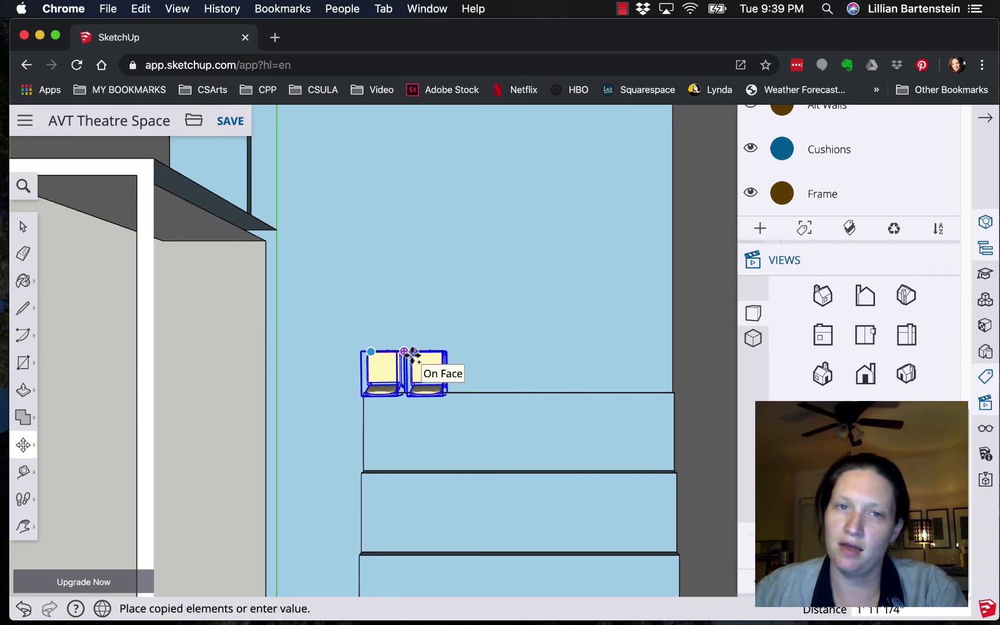
{"action": "left_click", "coordinate": [413, 353]}
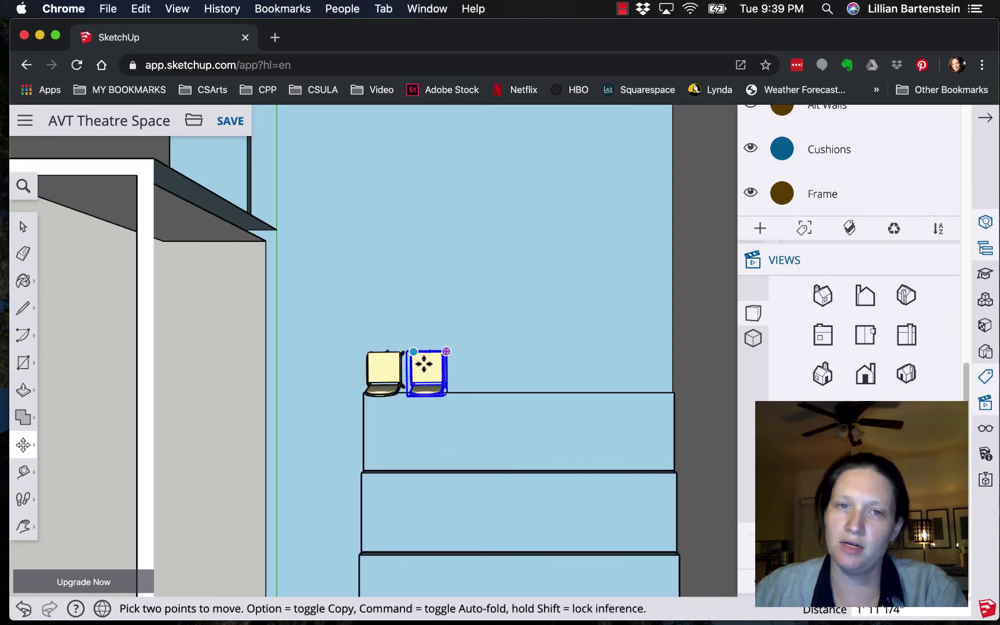
Step: Adjust the spacing of the two chairs by shifting the copy about 7/8" and the original about 3 9/16" toward it
{"action": "left_click", "coordinate": [416, 355]}
{"action": "left_click", "coordinate": [414, 354]}
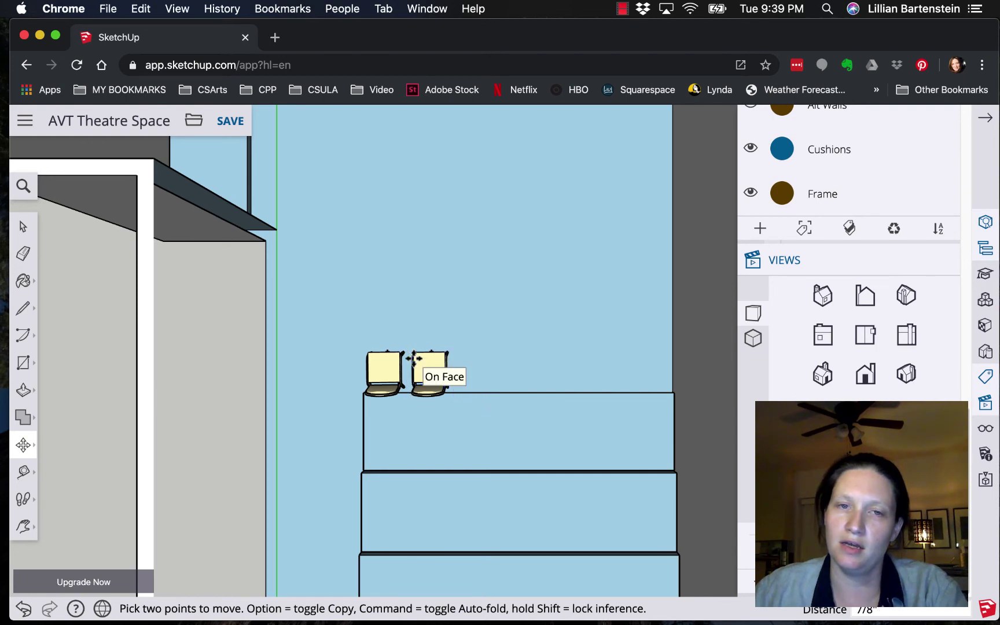
{"action": "left_click", "coordinate": [372, 353]}
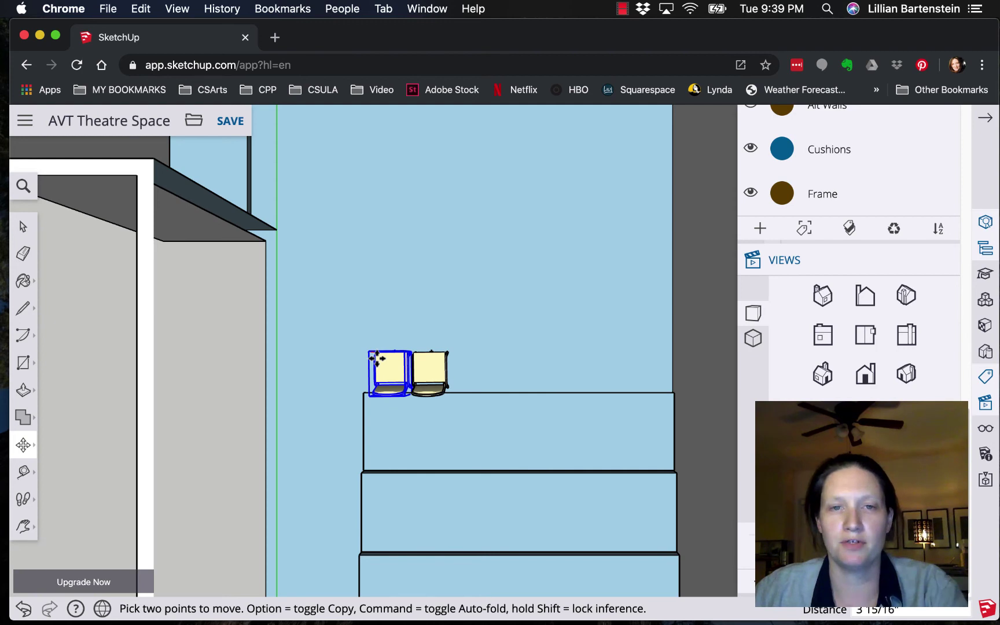
{"action": "left_click", "coordinate": [380, 357]}
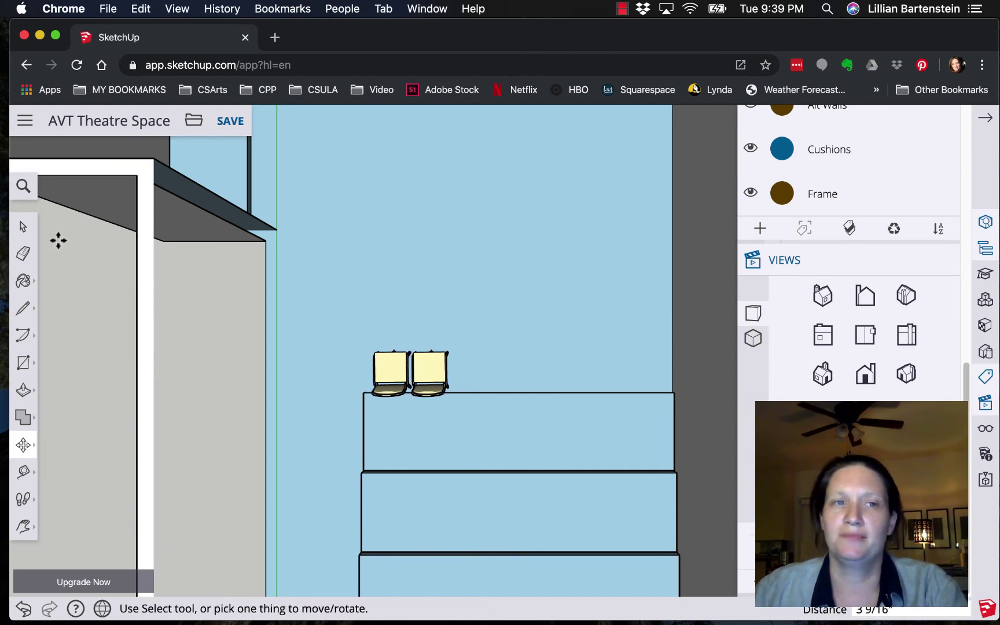
Step: Select both chairs and copy the pair about 3' 5 7/8" along the red axis to make a row of four
{"action": "left_click", "coordinate": [23, 229]}
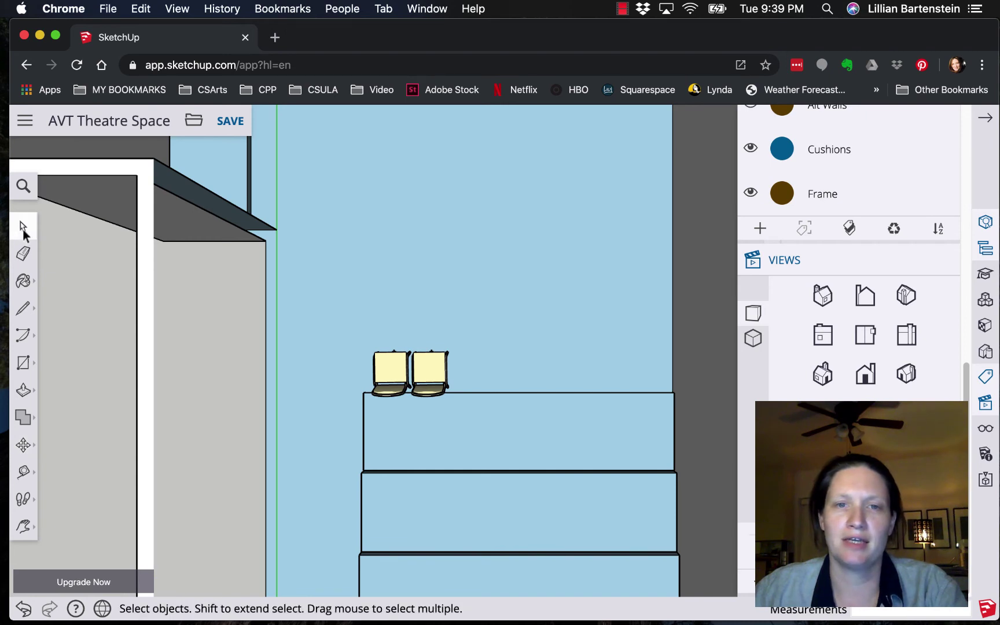
{"action": "left_click", "coordinate": [393, 388]}
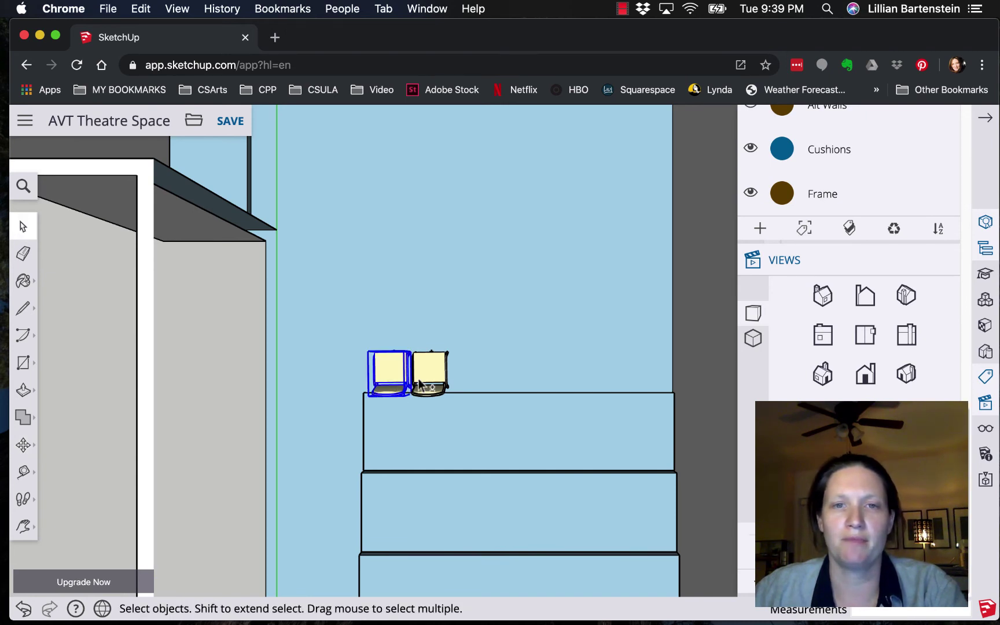
{"action": "left_click", "coordinate": [423, 384], "text": "shift"}
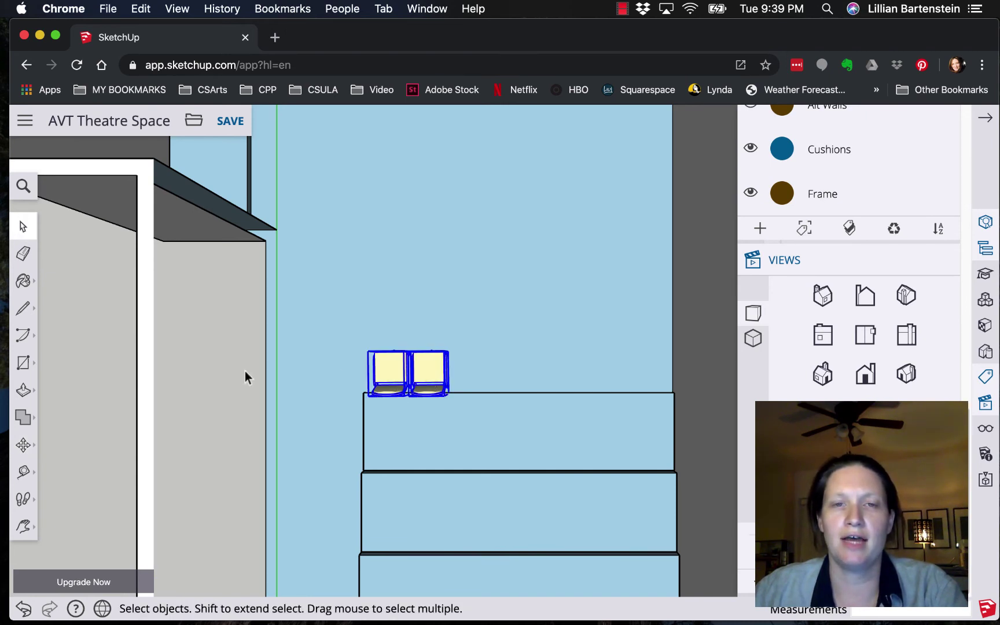
{"action": "left_click", "coordinate": [24, 445]}
{"action": "key", "text": "q"}
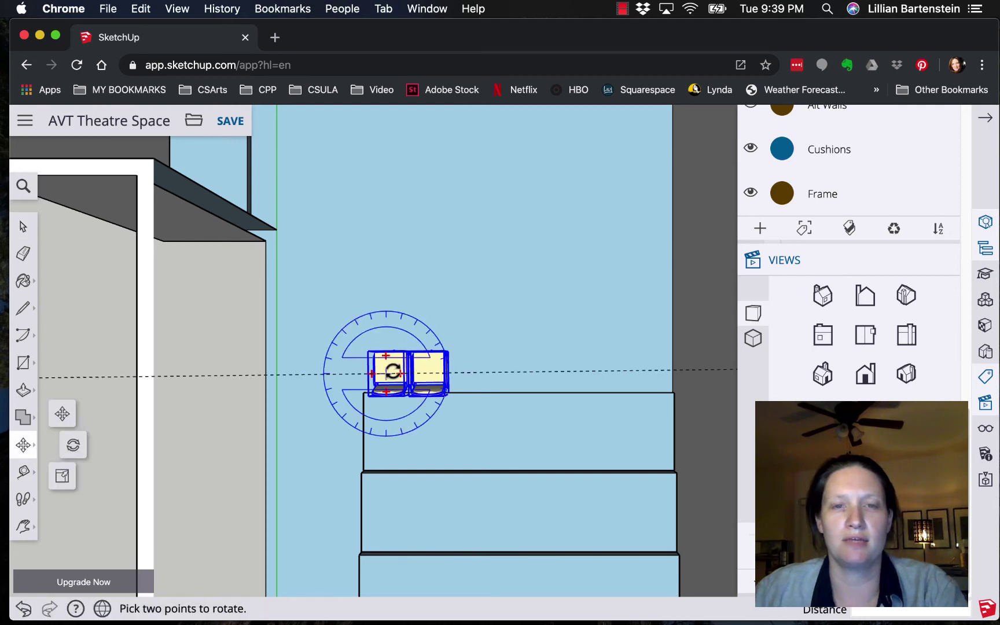
{"action": "key", "text": "m"}
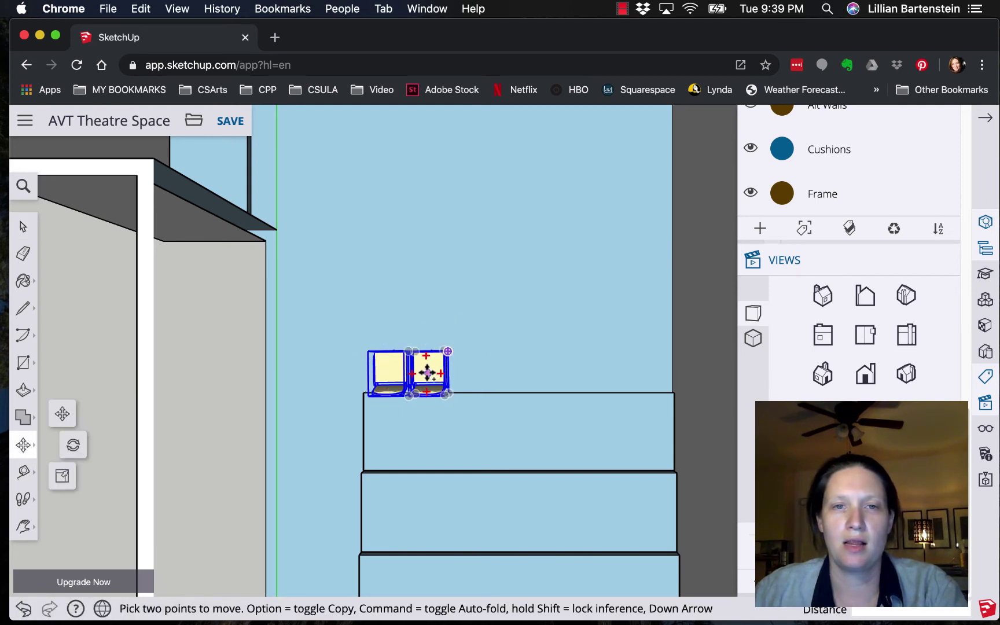
{"action": "left_click", "coordinate": [429, 377]}
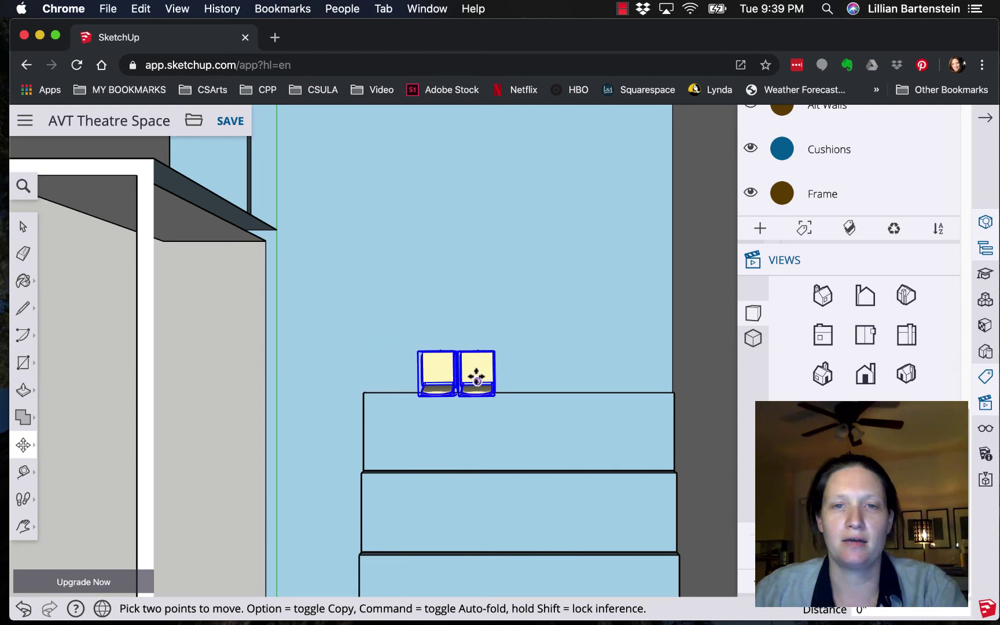
{"action": "left_click", "coordinate": [430, 376]}
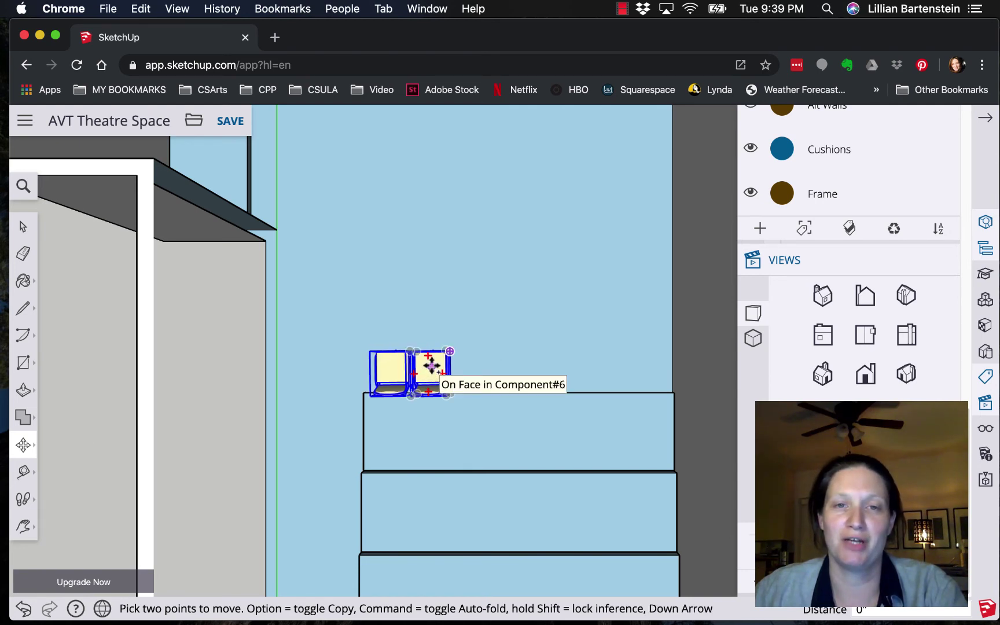
{"action": "key", "text": "alt"}
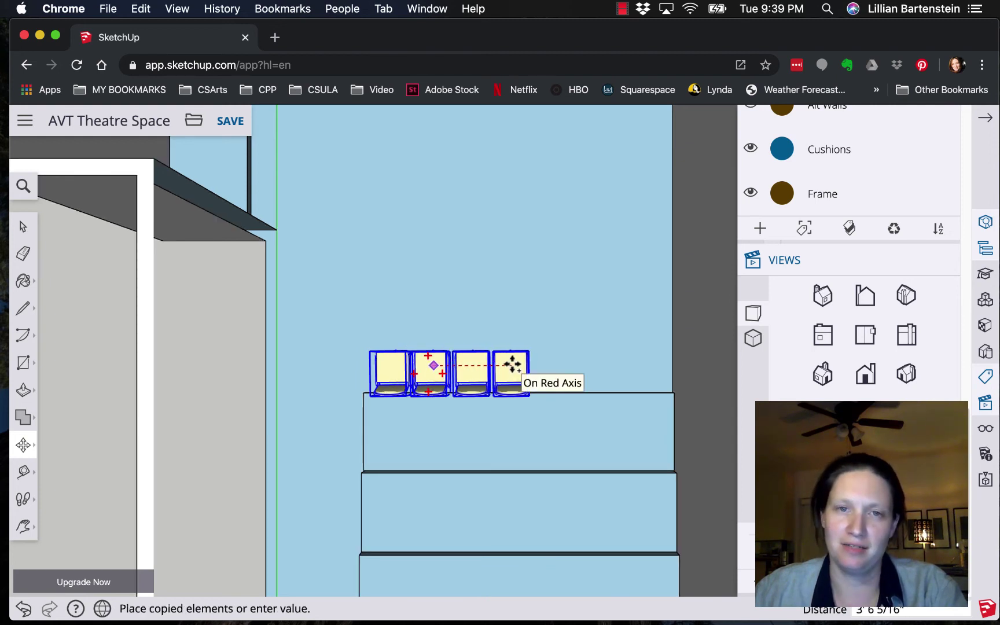
{"action": "left_click", "coordinate": [511, 364]}
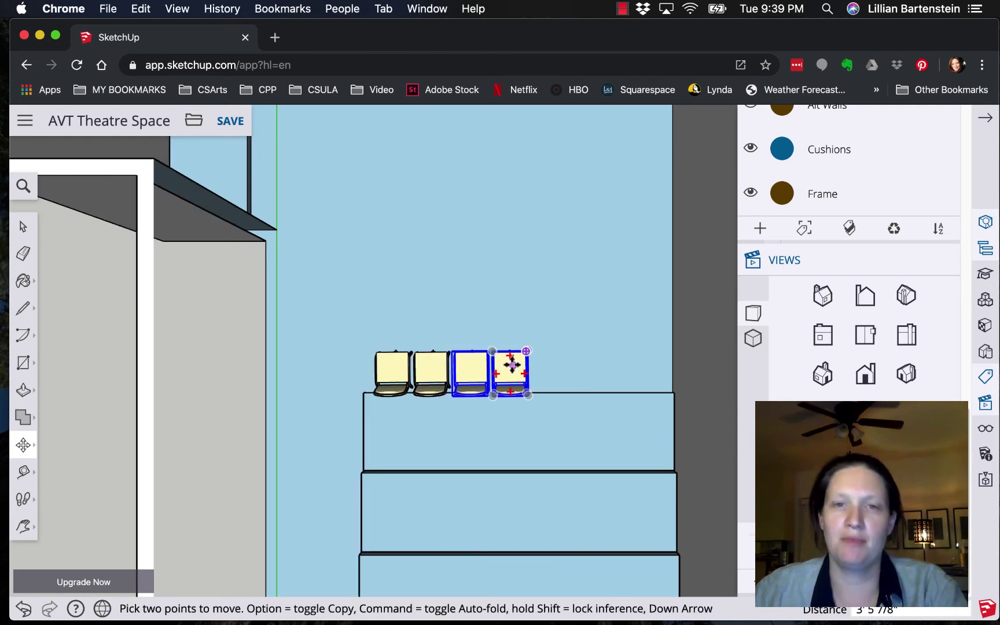
Step: Copy the newest pair of chairs about 3' 5 1/16" further along the red axis to extend the row to six
{"action": "left_click", "coordinate": [512, 364]}
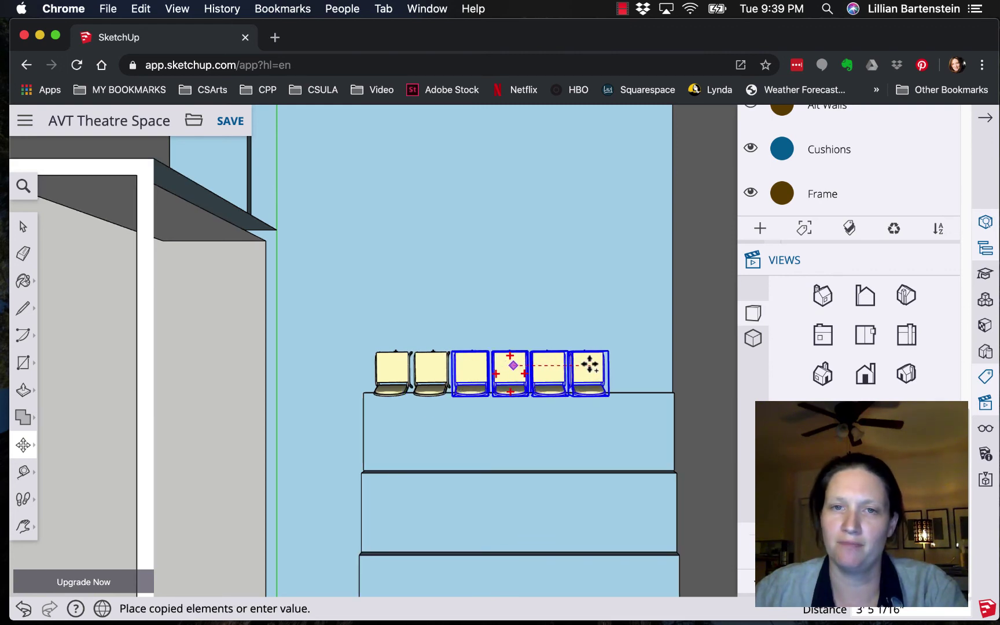
{"action": "left_click", "coordinate": [589, 364]}
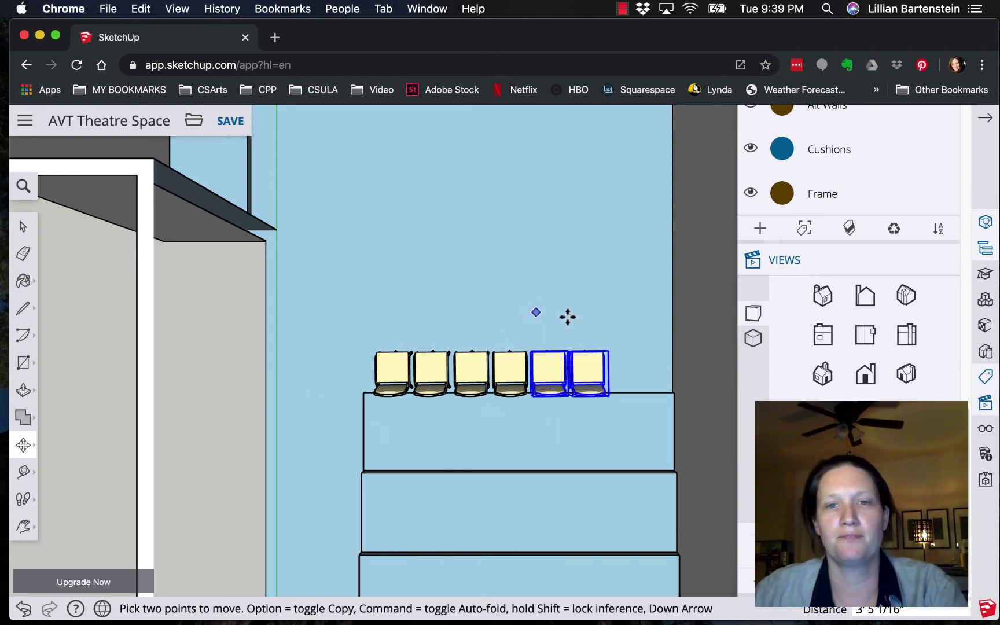
{"action": "left_click", "coordinate": [24, 230]}
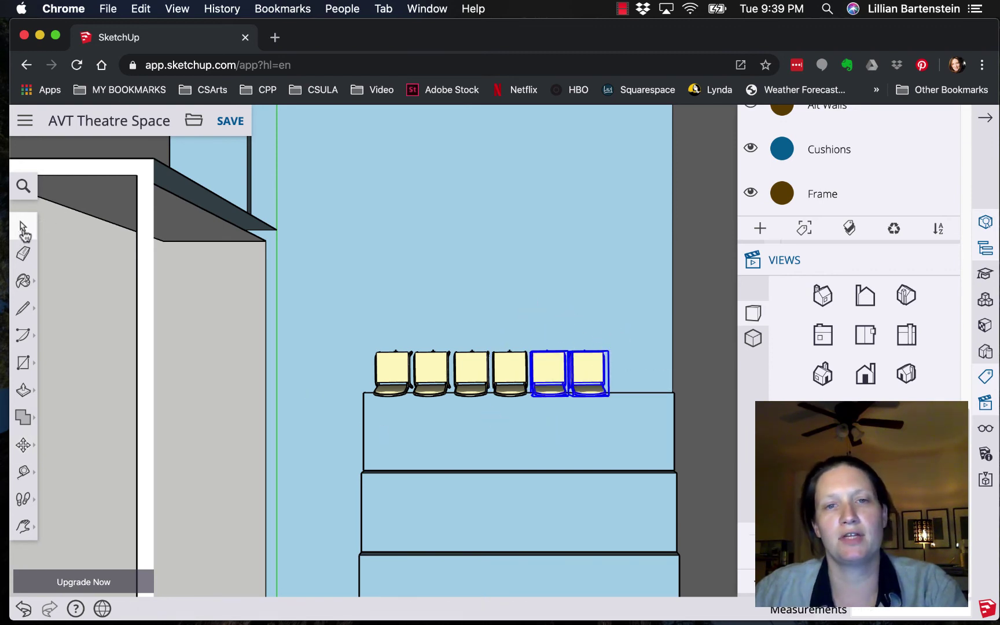
Step: Select all six chairs and copy the row about 3' 1 7/16" back onto the lowest riser
{"action": "left_click", "coordinate": [474, 373], "text": "shift"}
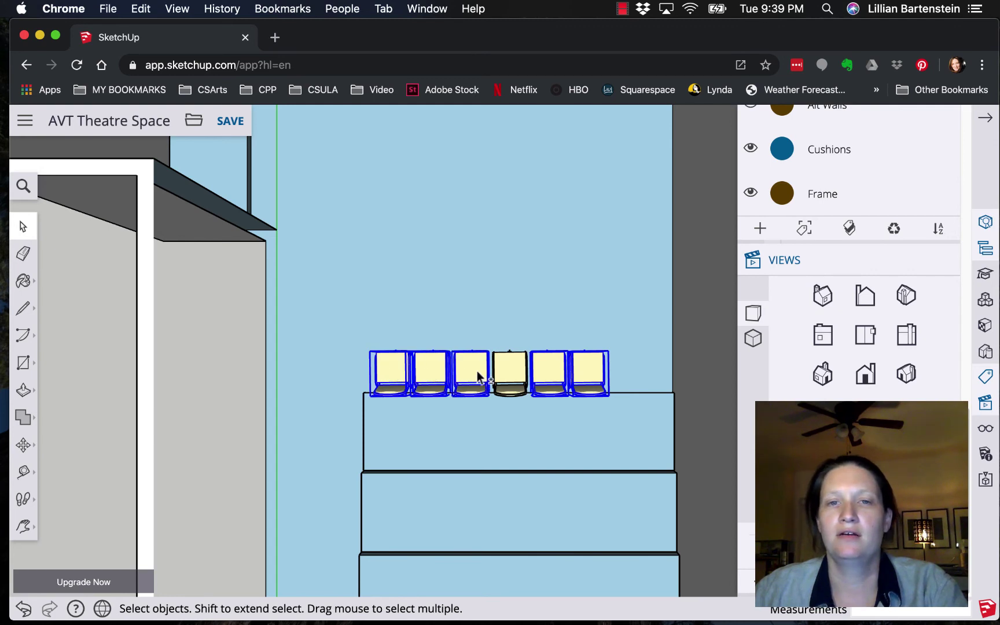
{"action": "left_click", "coordinate": [509, 374], "text": "shift"}
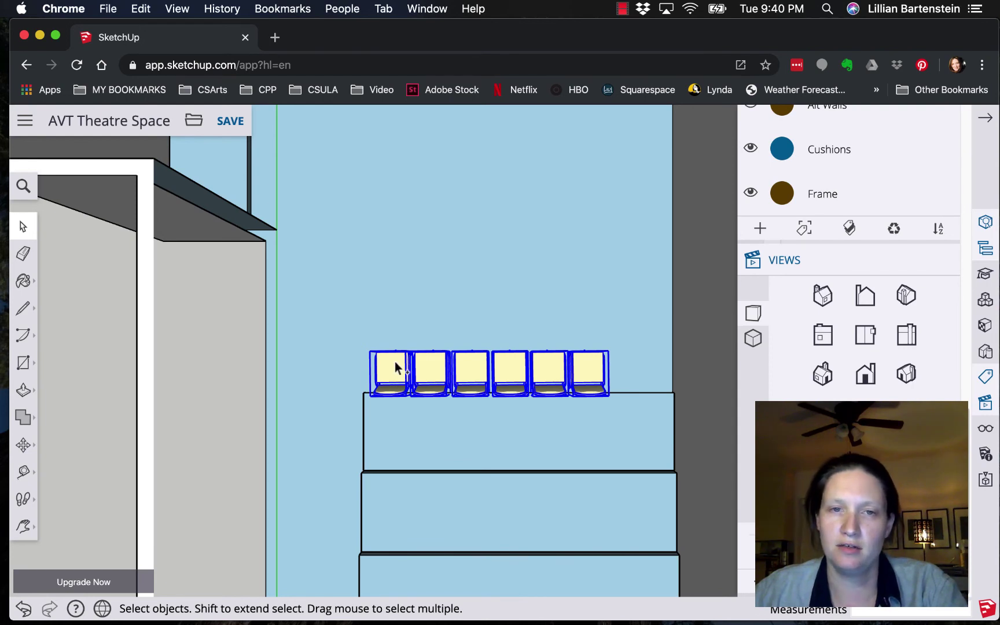
{"action": "left_click", "coordinate": [36, 445]}
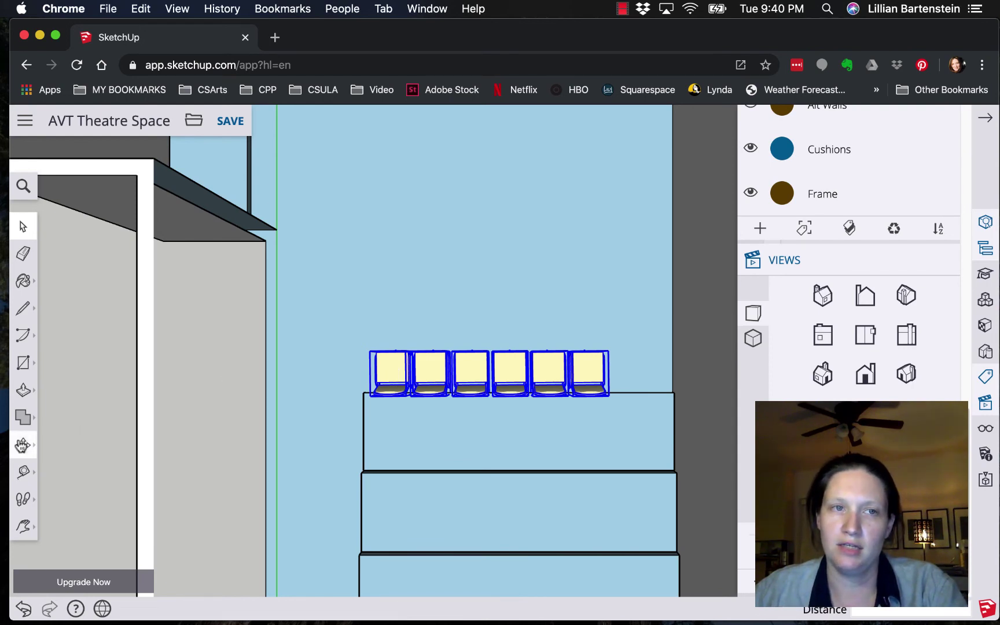
{"action": "key", "text": "alt"}
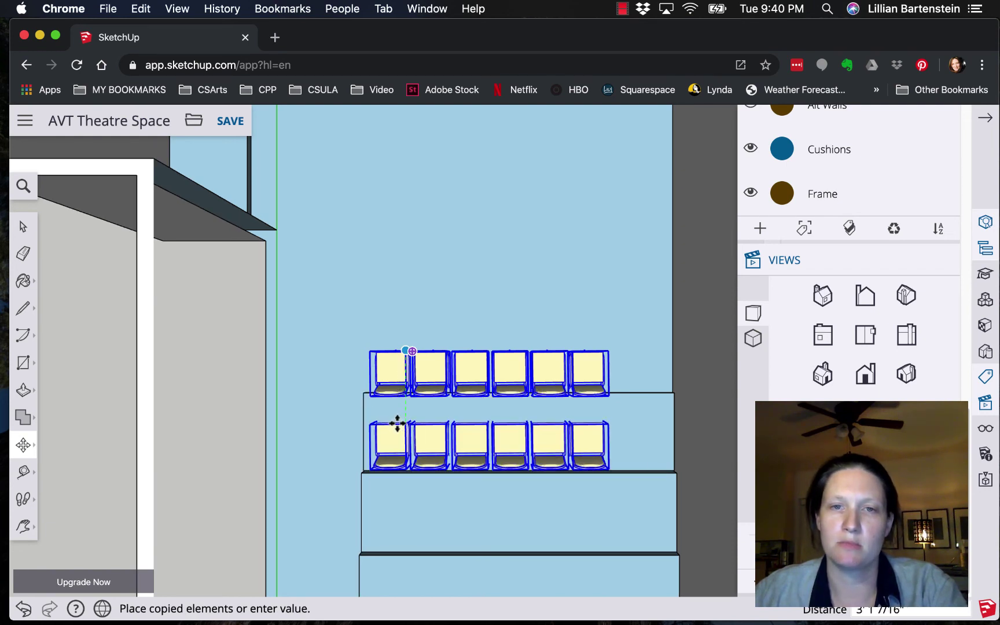
{"action": "left_click", "coordinate": [397, 423]}
Step: Shift the copied row sideways about 1 1/4" and rotate it slightly about its first chair
{"action": "left_click", "coordinate": [393, 432]}
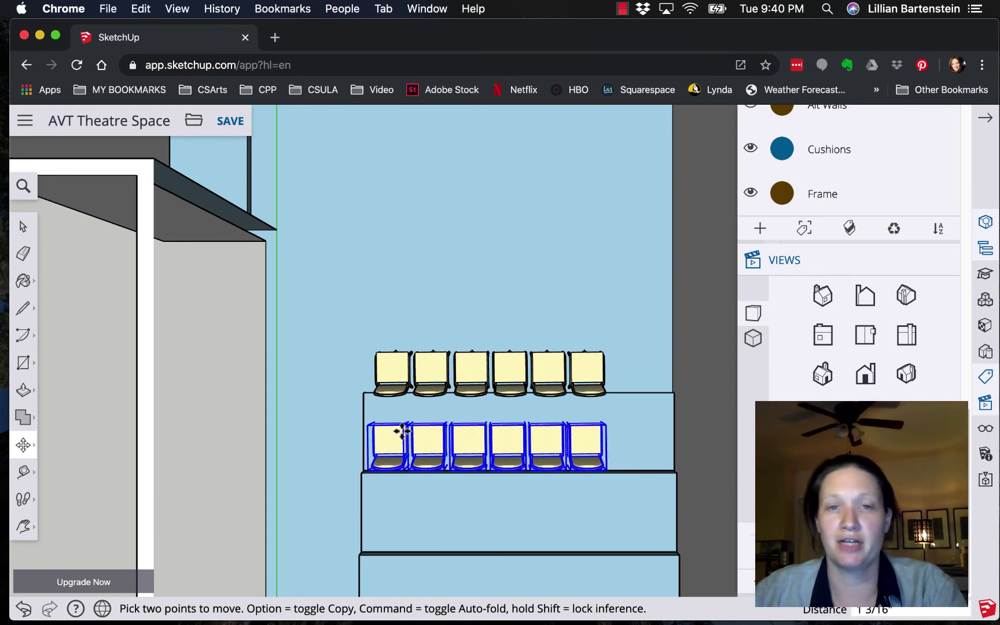
{"action": "left_click", "coordinate": [402, 431]}
{"action": "key", "text": "q"}
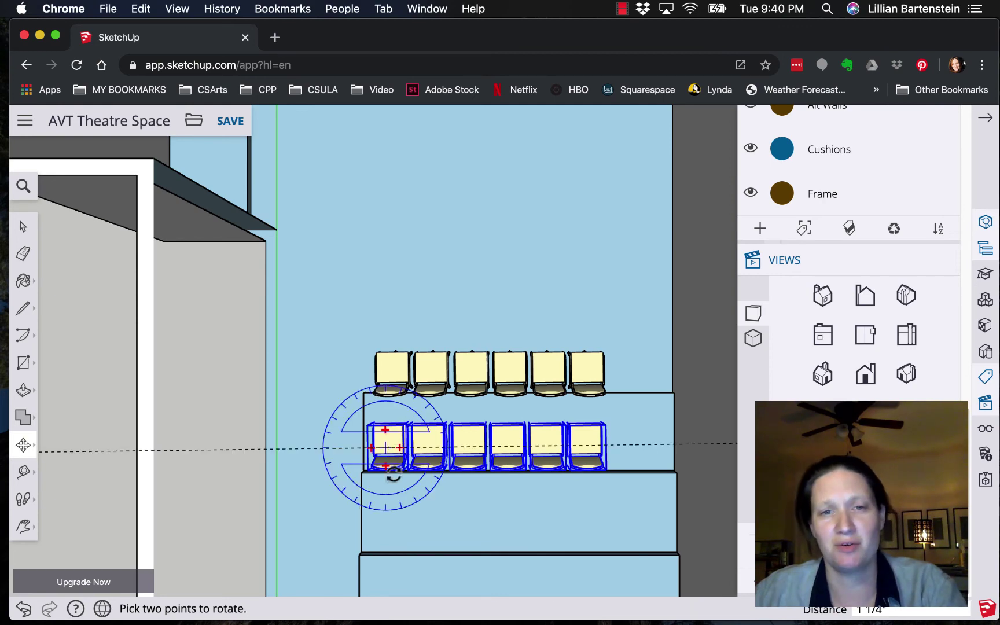
{"action": "left_click", "coordinate": [394, 473]}
{"action": "left_click", "coordinate": [440, 447]}
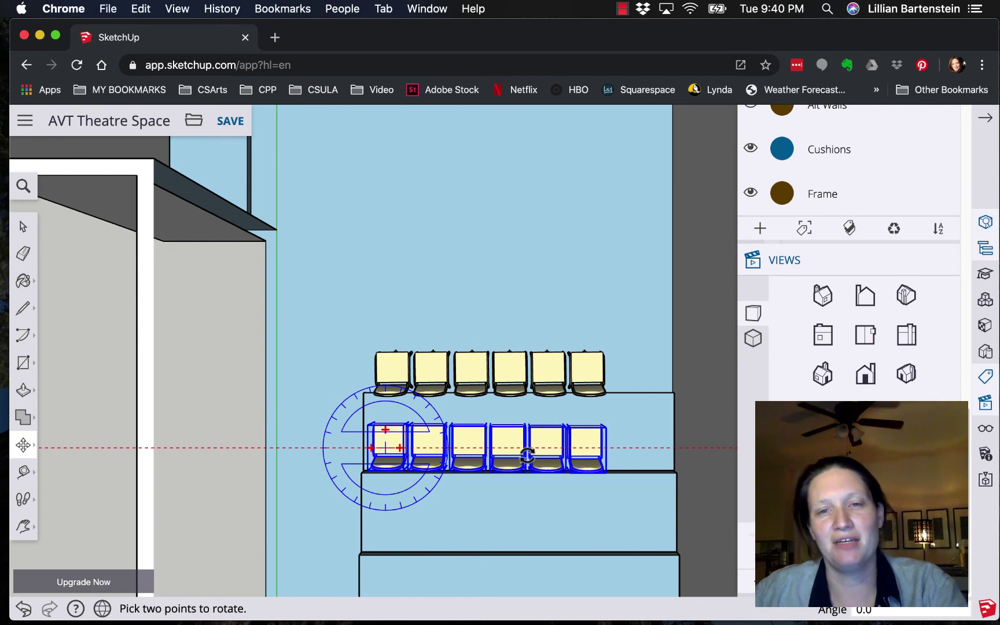
Step: Copy the second row of chairs about 3' 9 9/16" along the green axis onto the middle riser
{"action": "key", "text": "m"}
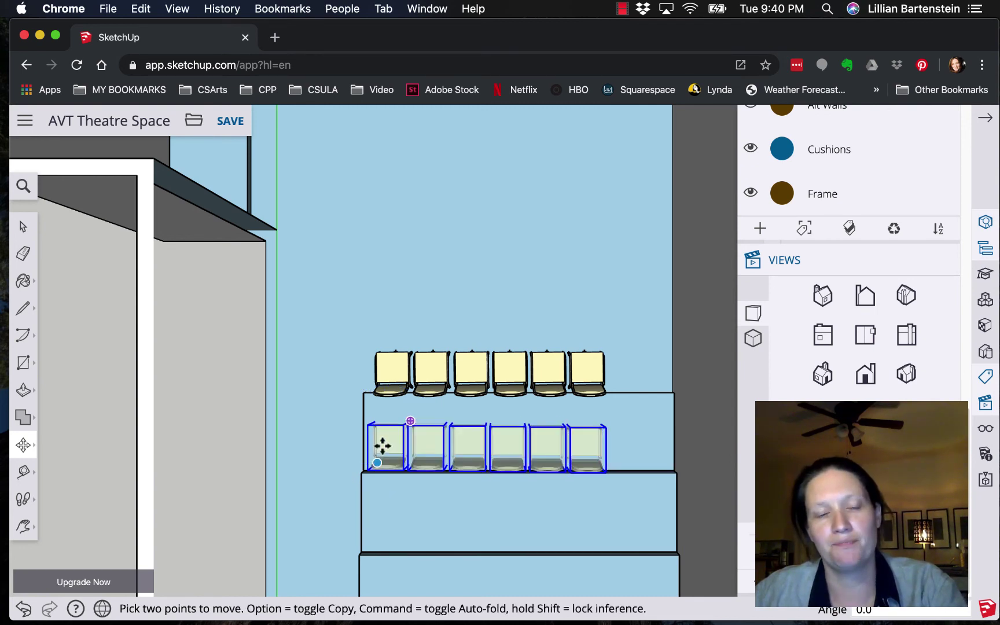
{"action": "left_click", "coordinate": [382, 446]}
{"action": "key", "text": "alt"}
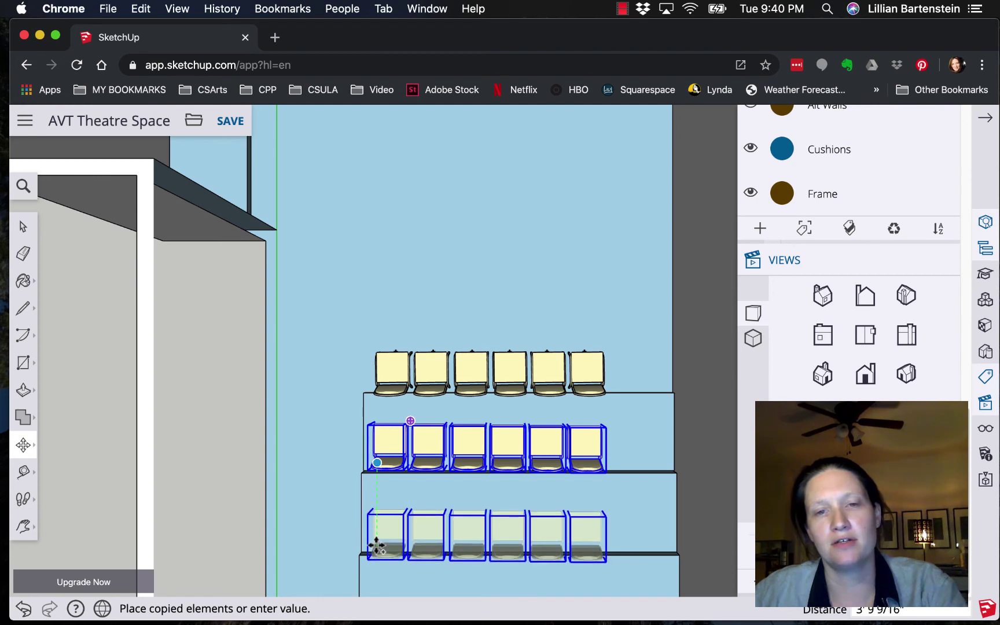
{"action": "left_click", "coordinate": [376, 542]}
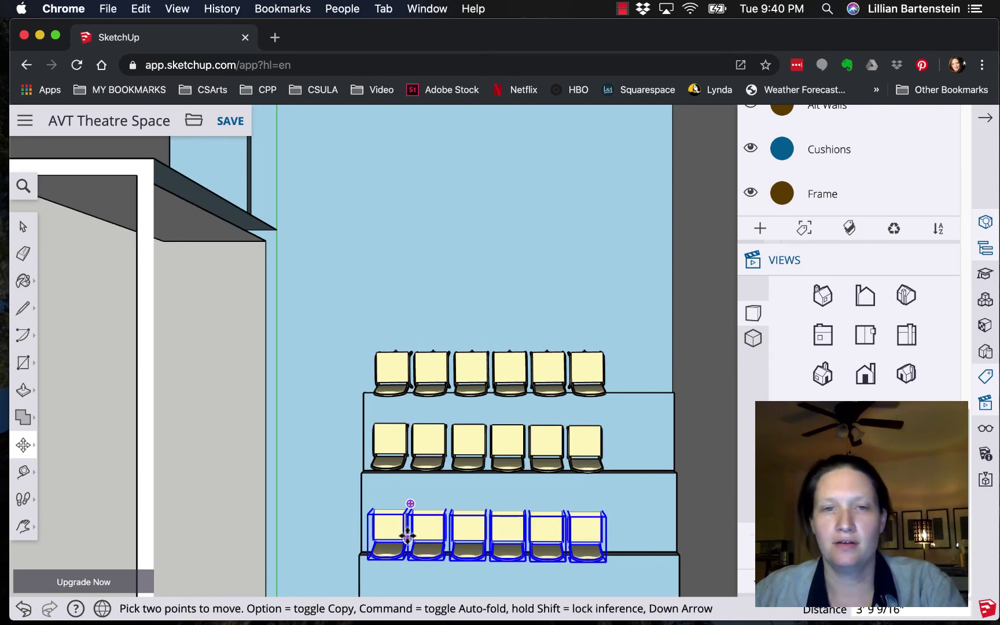
Step: Copy the third row of chairs about 2' 7 5/8" along the green axis onto the tallest riser
{"action": "scroll", "coordinate": [320, 481], "scroll_direction": "down", "scroll_amount": 1}
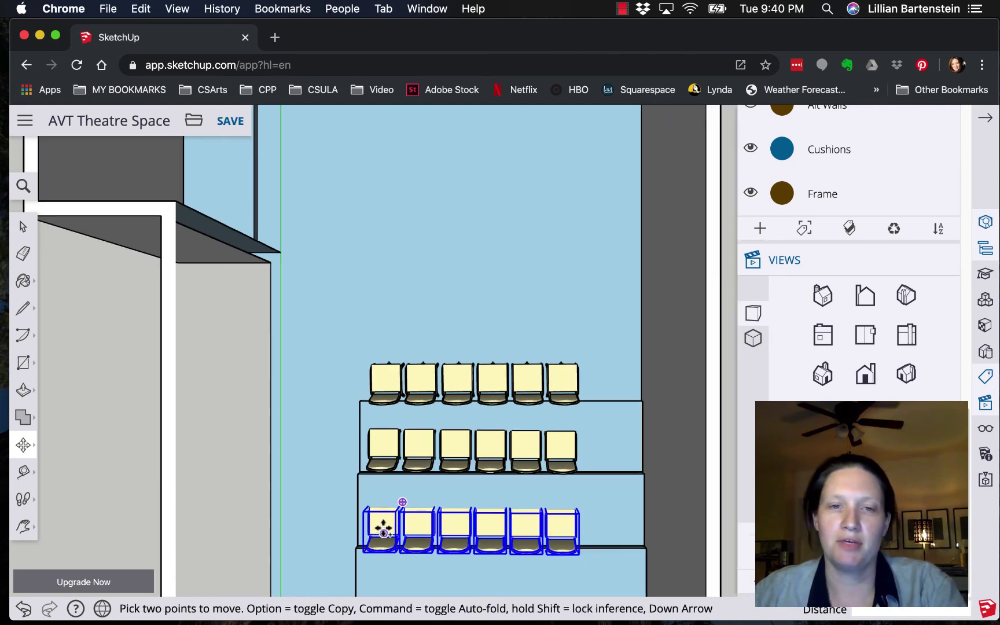
{"action": "left_click", "coordinate": [372, 539]}
{"action": "key", "text": "alt"}
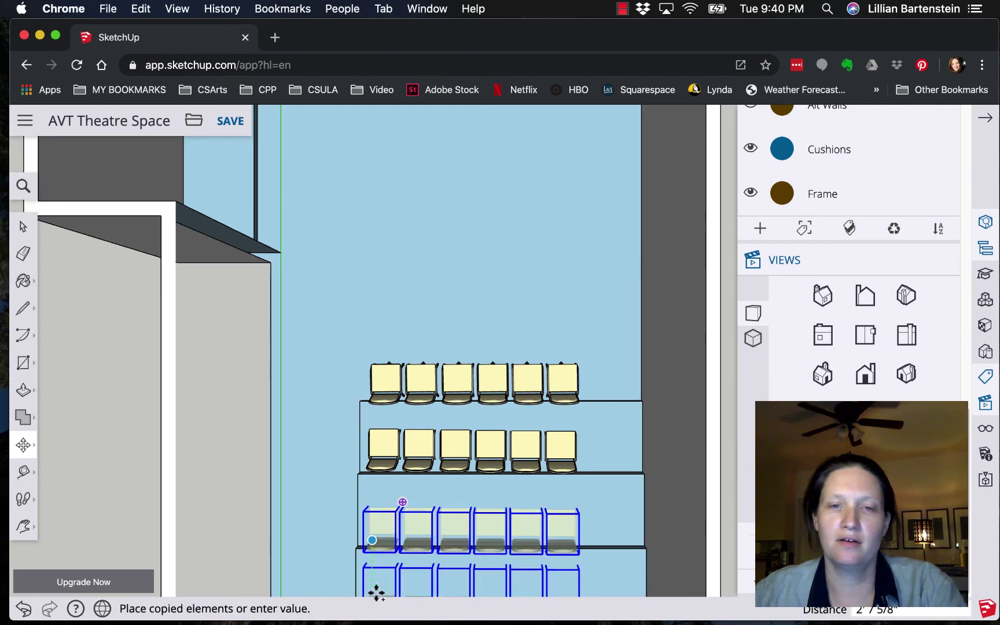
{"action": "left_click", "coordinate": [376, 591]}
{"action": "scroll", "coordinate": [304, 492], "scroll_direction": "down", "scroll_amount": 3}
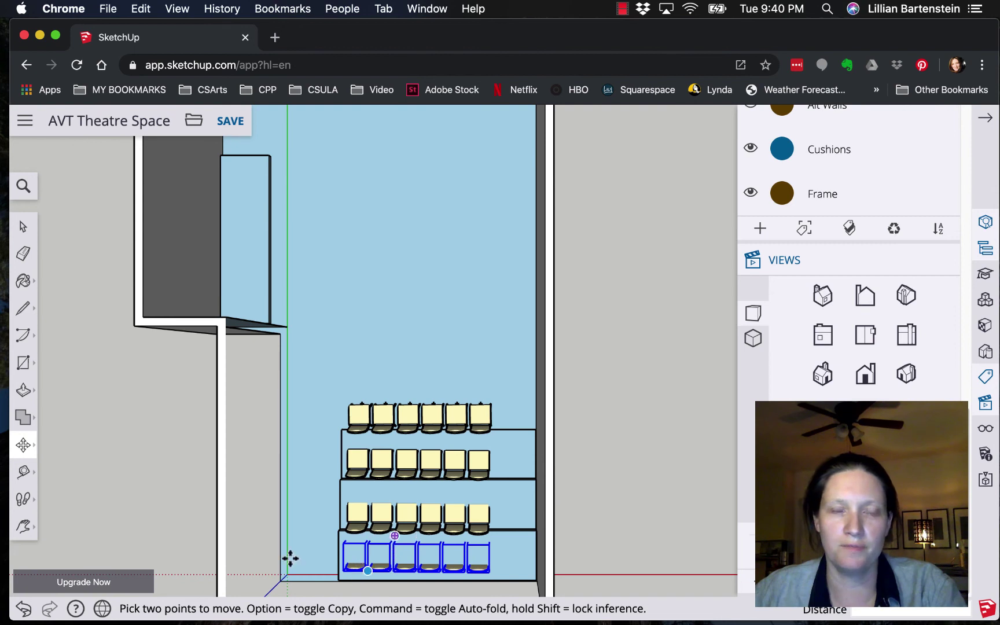
Step: In a side elevation of the risers, raise the back row of chairs about 2' 1 11/16" onto the tallest riser
{"action": "left_click", "coordinate": [822, 335]}
{"action": "scroll", "coordinate": [655, 507], "scroll_direction": "up", "scroll_amount": 8}
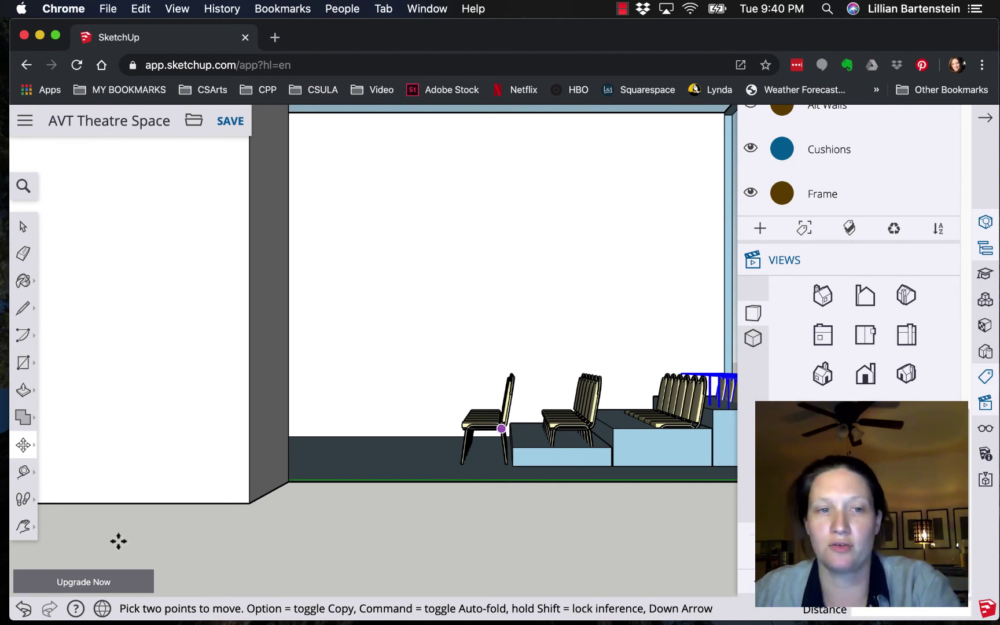
{"action": "left_click", "coordinate": [24, 526]}
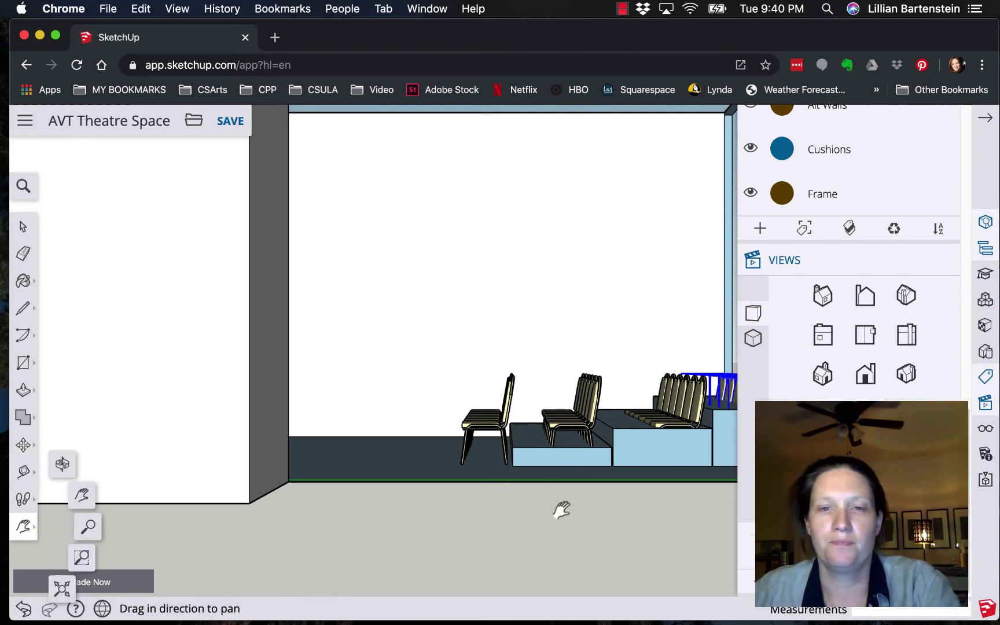
{"action": "left_click_drag", "start_coordinate": [567, 509], "coordinate": [388, 508]}
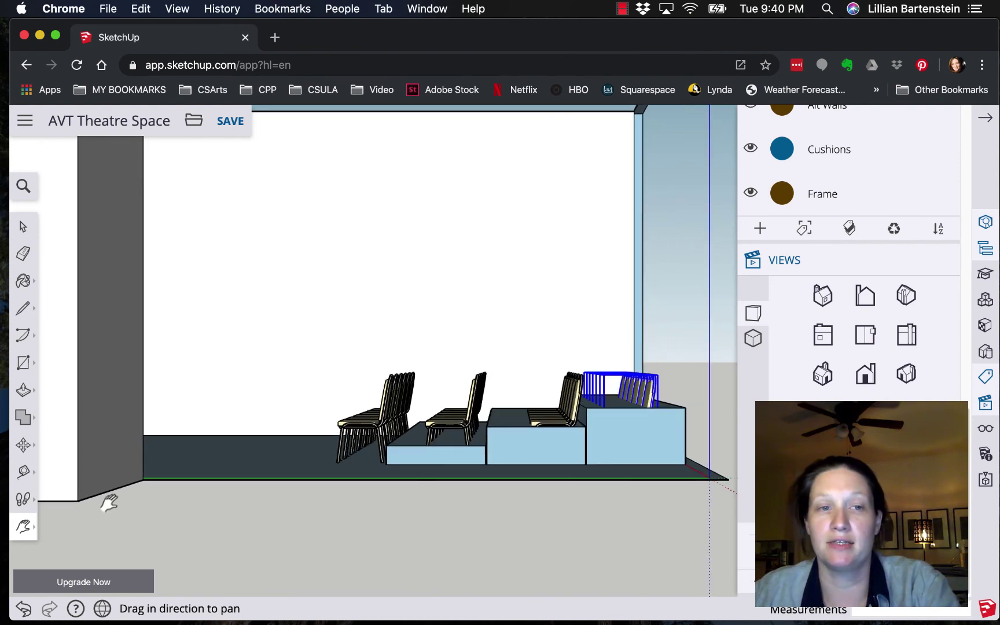
{"action": "left_click", "coordinate": [24, 445]}
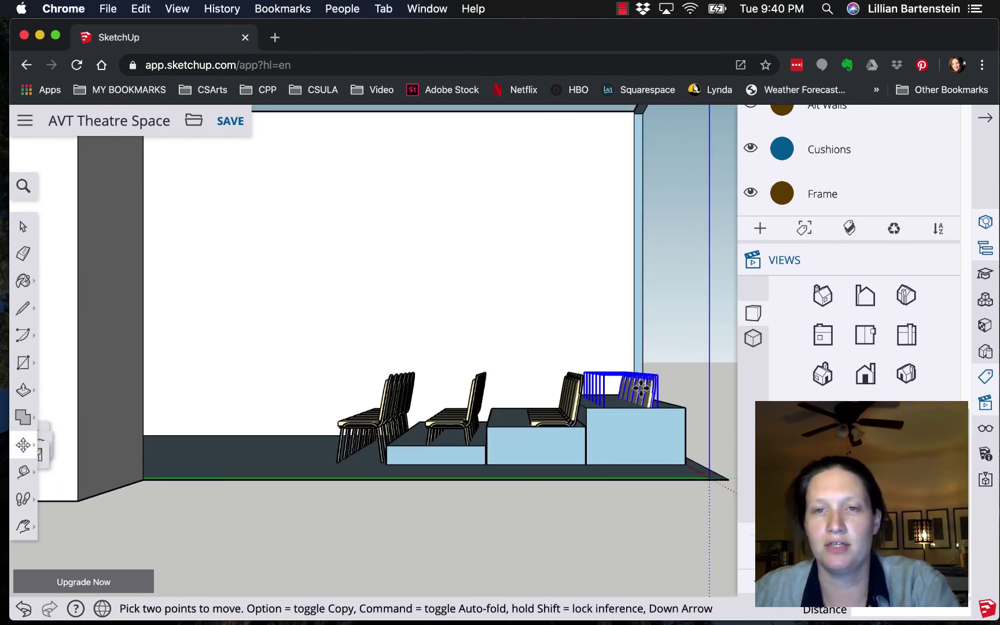
{"action": "left_click", "coordinate": [642, 386]}
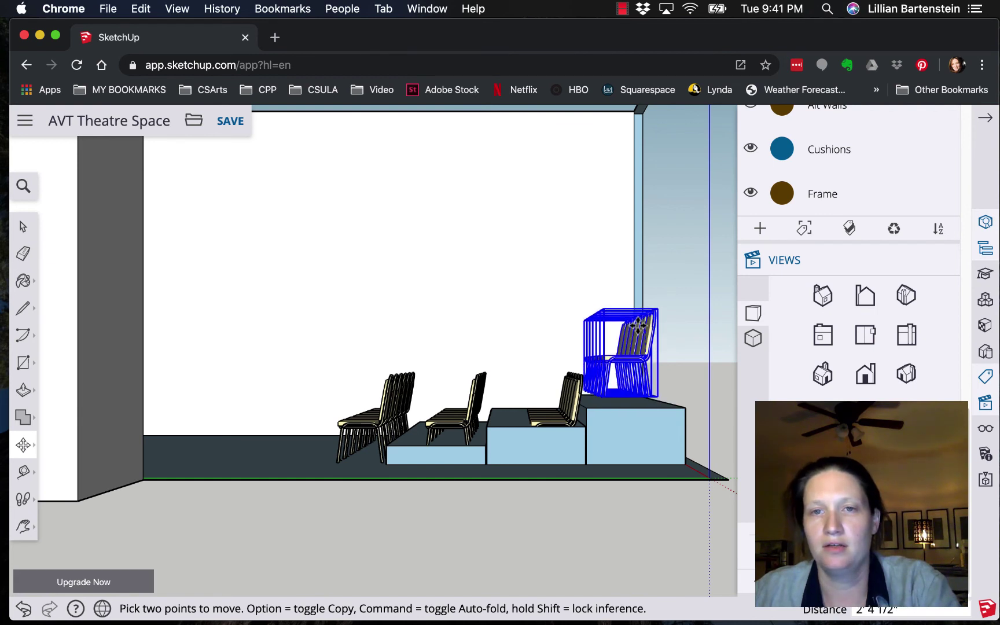
{"action": "left_click", "coordinate": [635, 331]}
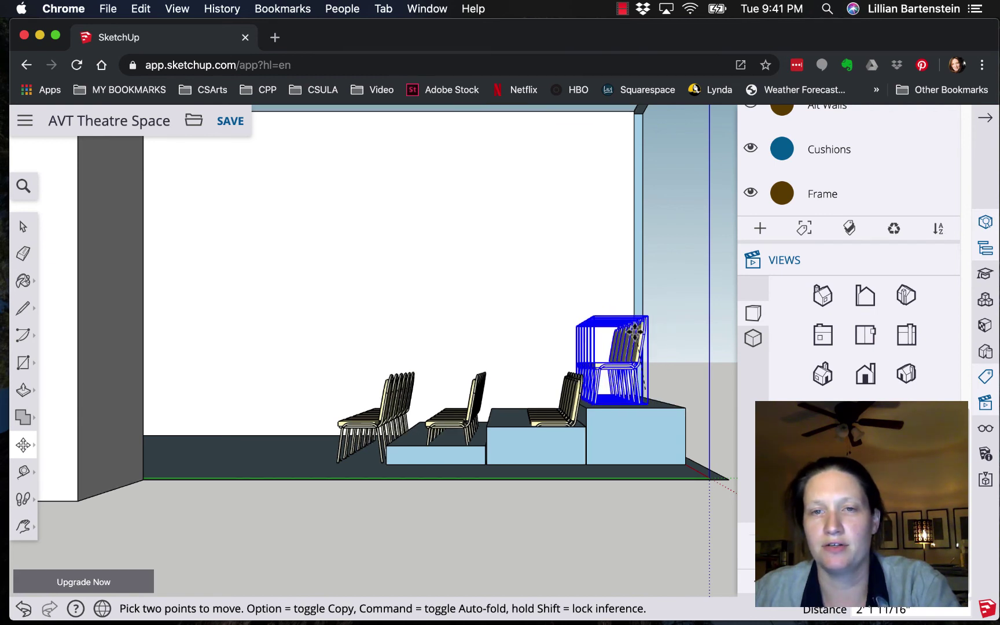
{"action": "key", "text": "Down"}
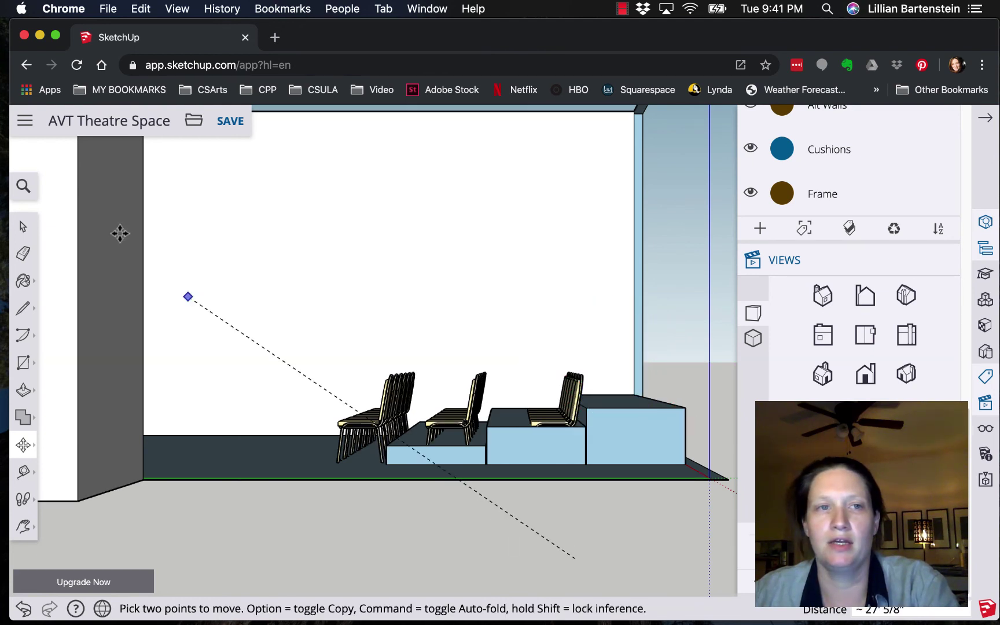
{"action": "left_click", "coordinate": [23, 228]}
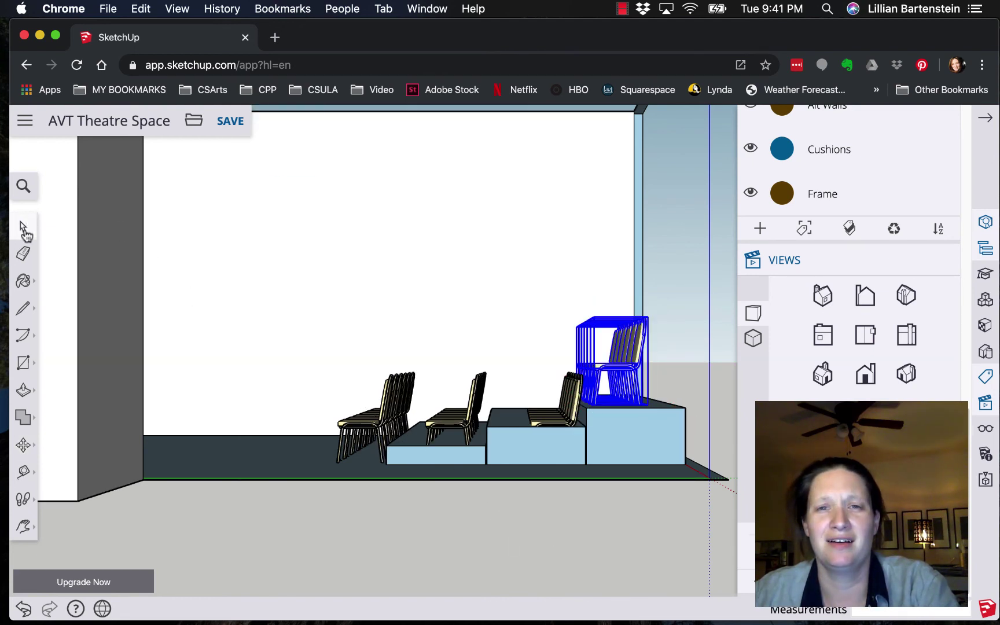
{"action": "left_click", "coordinate": [574, 402]}
{"action": "left_click", "coordinate": [512, 350]}
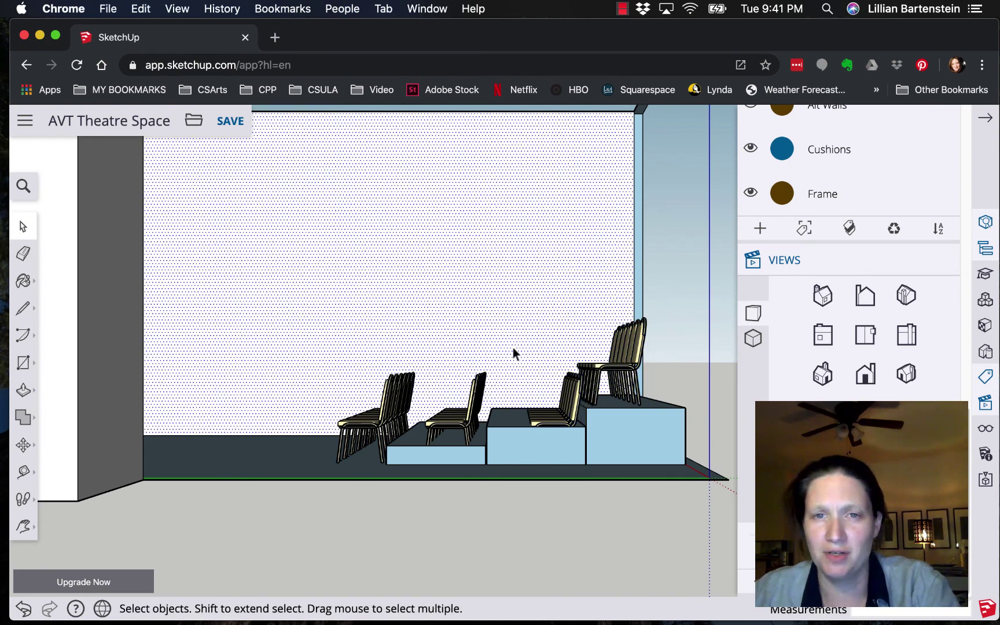
{"action": "left_click_drag", "start_coordinate": [536, 366], "coordinate": [508, 360]}
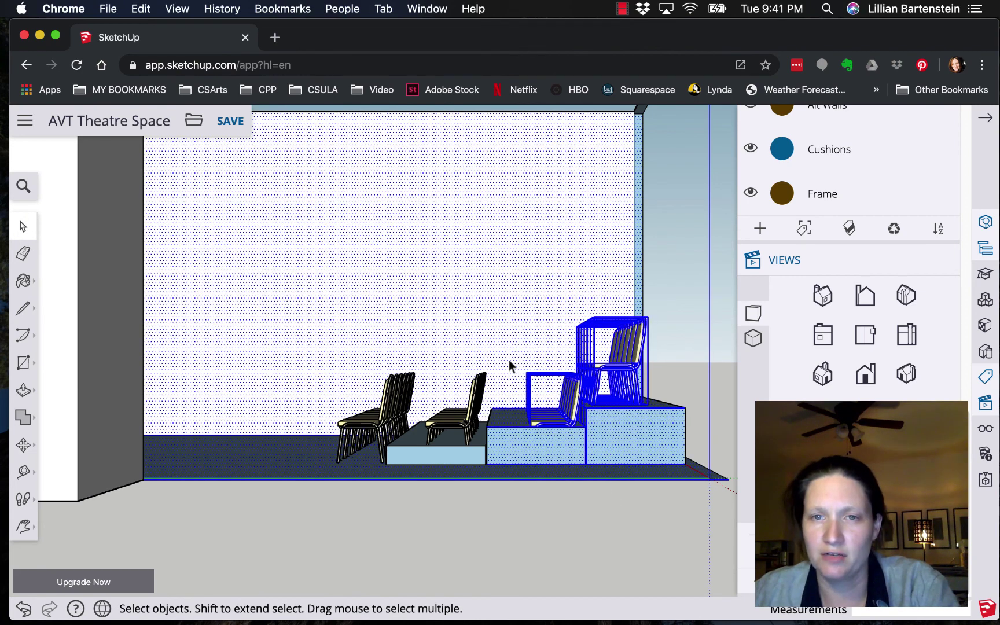
{"action": "left_click", "coordinate": [540, 523]}
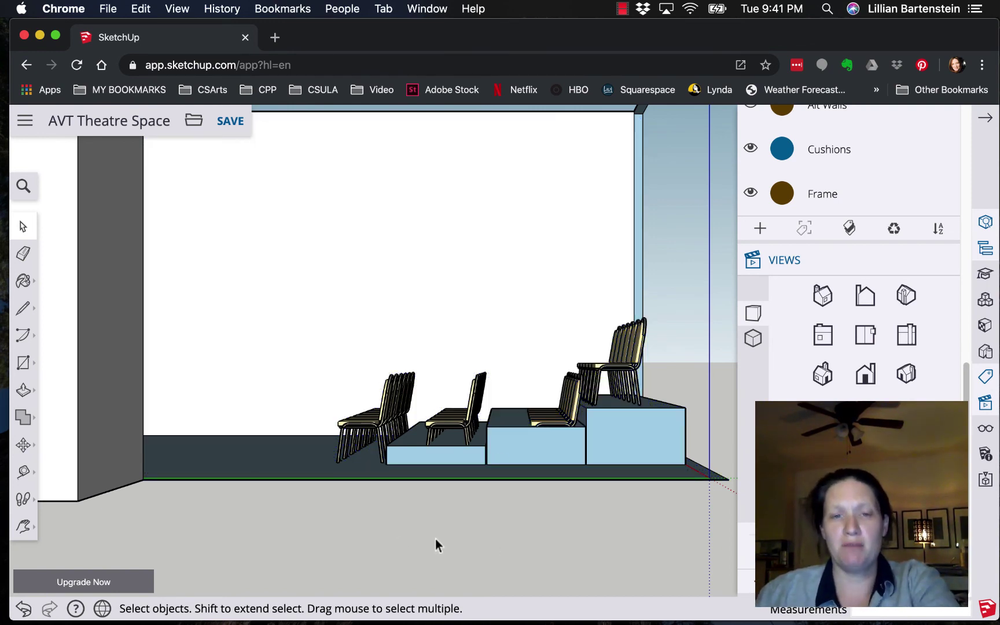
Step: Examine the entity info of single banquet chairs on the middle and tallest risers
{"action": "left_click", "coordinate": [23, 527]}
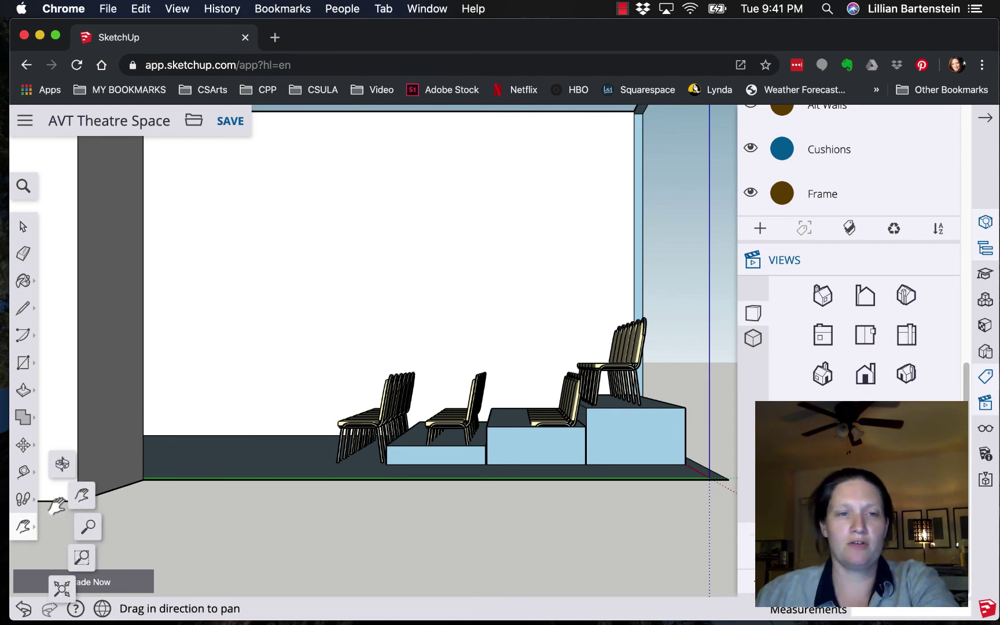
{"action": "left_click", "coordinate": [60, 466]}
{"action": "left_click_drag", "start_coordinate": [275, 499], "coordinate": [370, 532]}
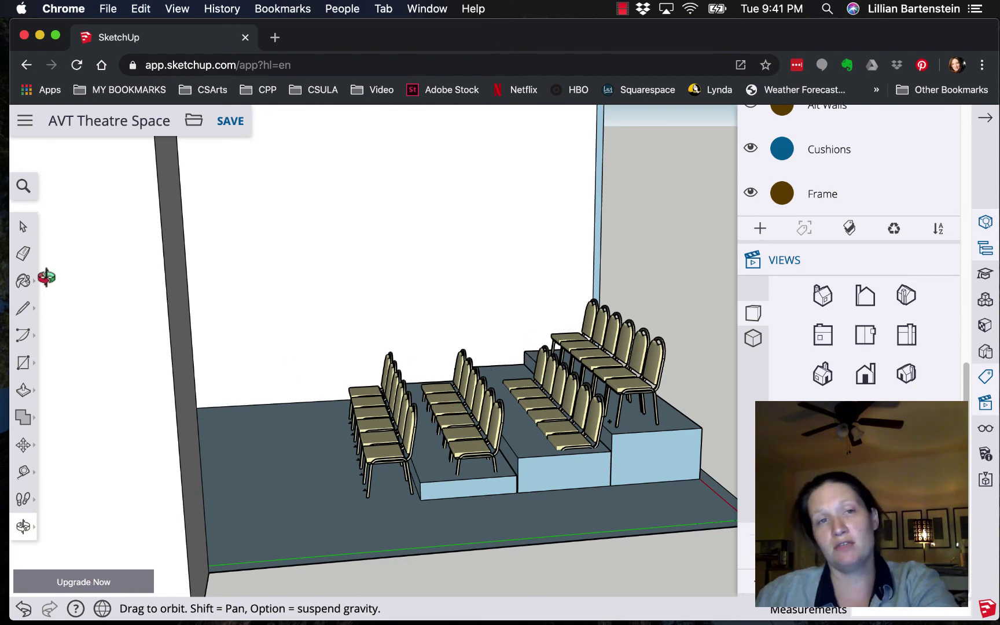
{"action": "left_click", "coordinate": [23, 226]}
{"action": "scroll", "coordinate": [871, 171], "scroll_direction": "up", "scroll_amount": 10}
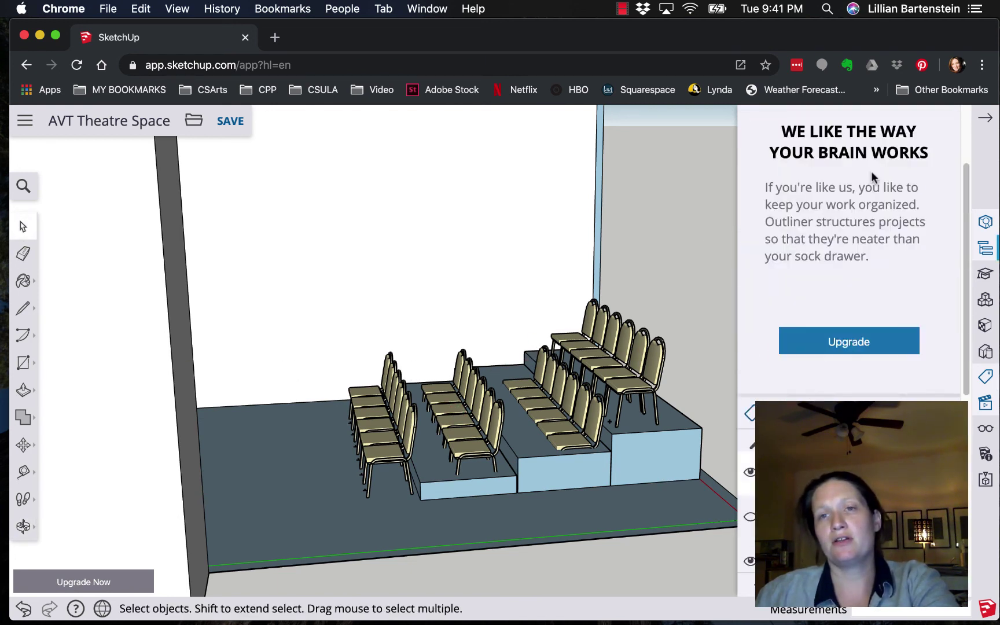
{"action": "scroll", "coordinate": [870, 171], "scroll_direction": "up", "scroll_amount": 4}
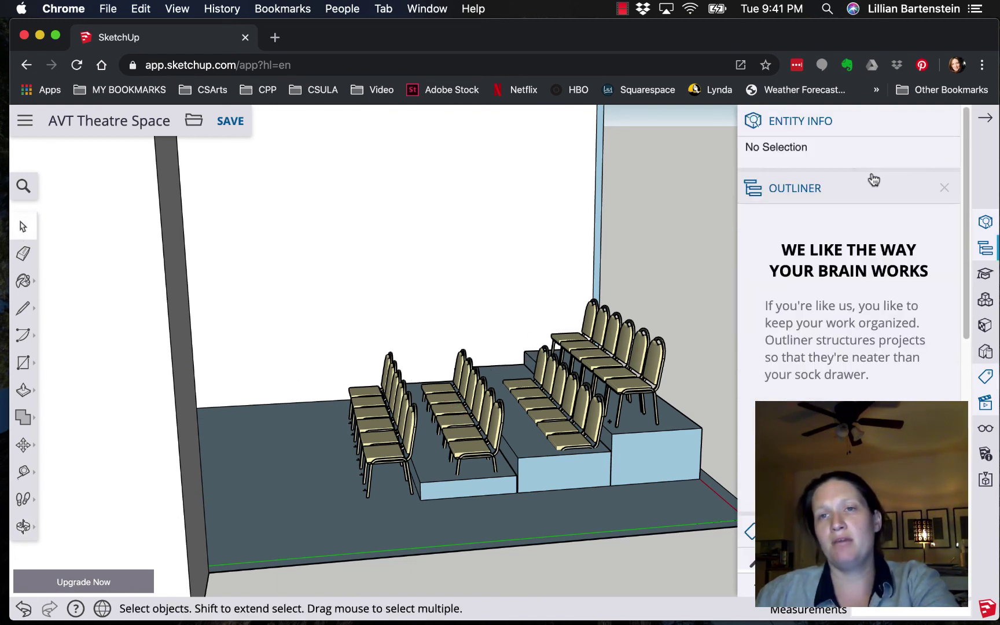
{"action": "left_click", "coordinate": [543, 375]}
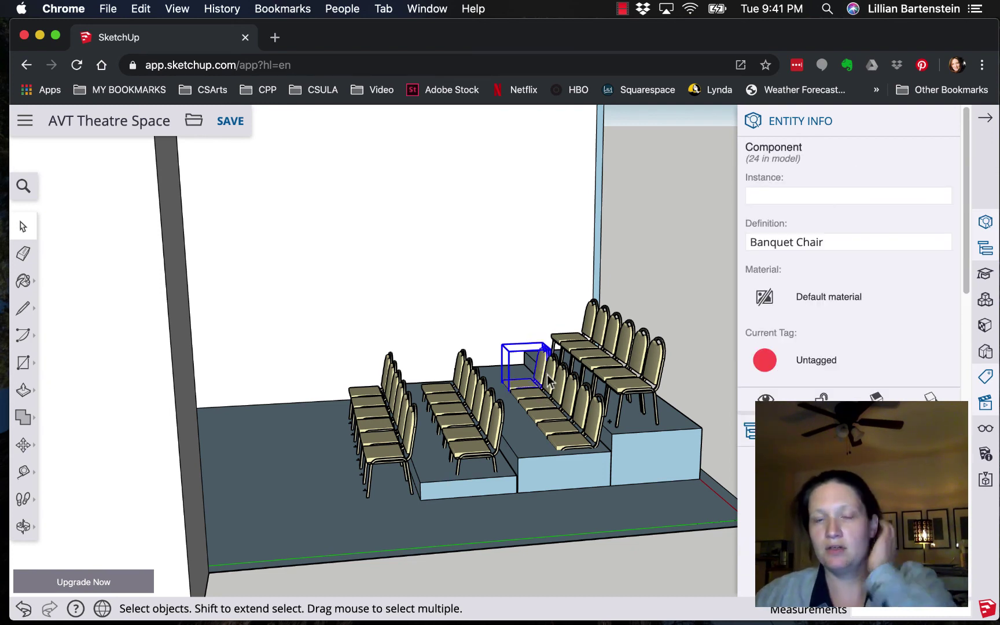
{"action": "left_click", "coordinate": [654, 361]}
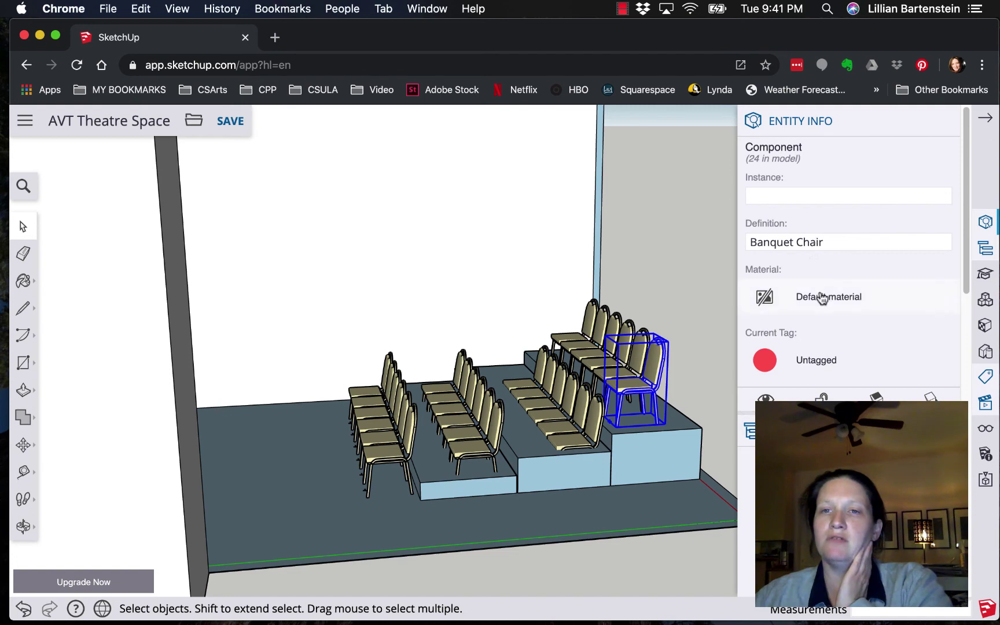
{"action": "scroll", "coordinate": [836, 206], "scroll_direction": "down", "scroll_amount": 10}
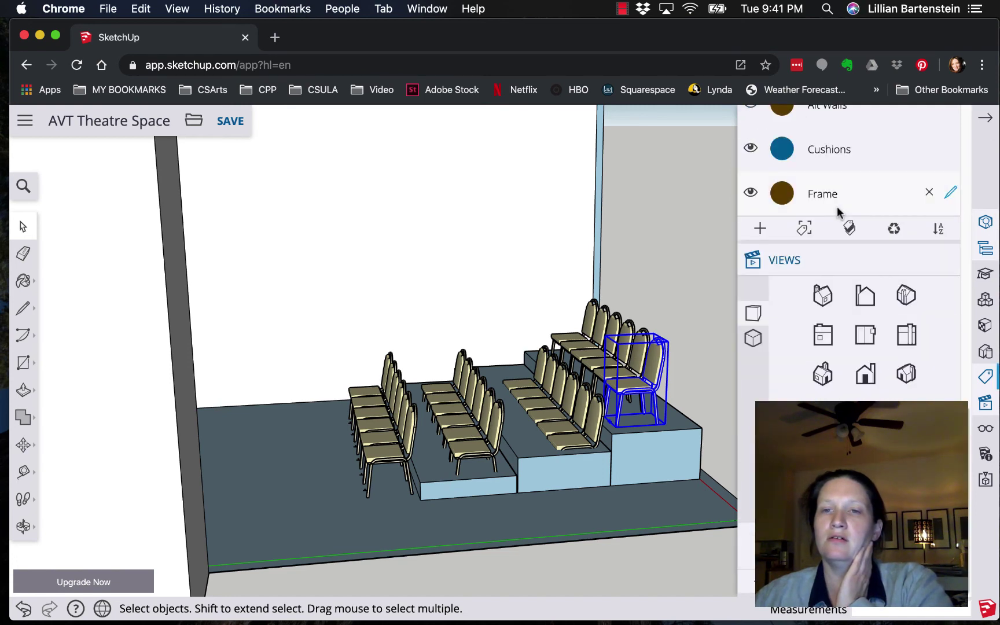
{"action": "scroll", "coordinate": [837, 206], "scroll_direction": "up", "scroll_amount": 10}
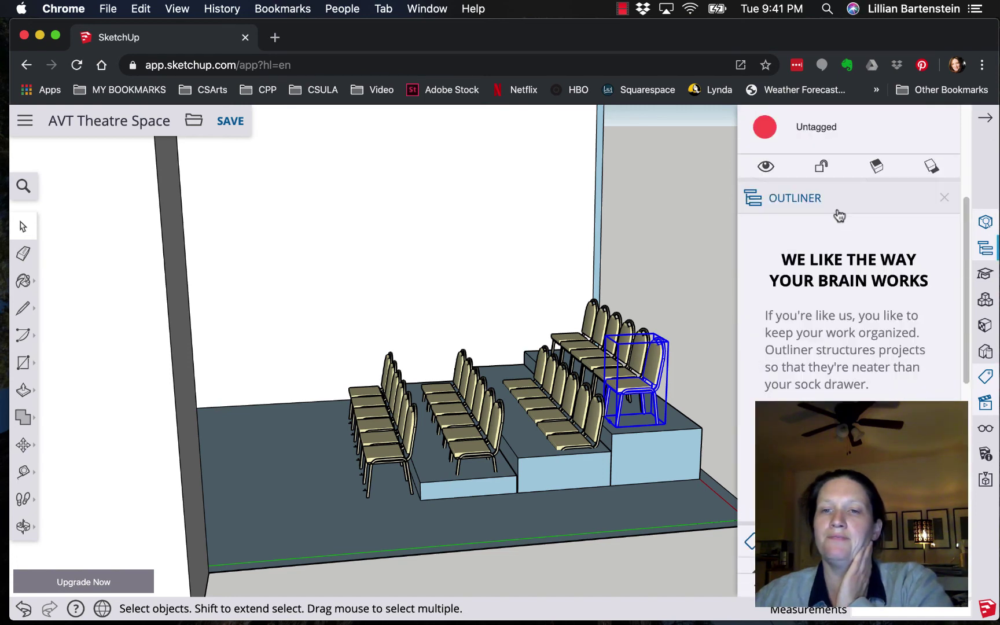
Step: Raise the row of six banquet chairs on the middle riser about 1' 5 7/16" so it stands on the riser's surface
{"action": "left_click", "coordinate": [560, 437]}
{"action": "left_click", "coordinate": [540, 367], "text": "shift"}
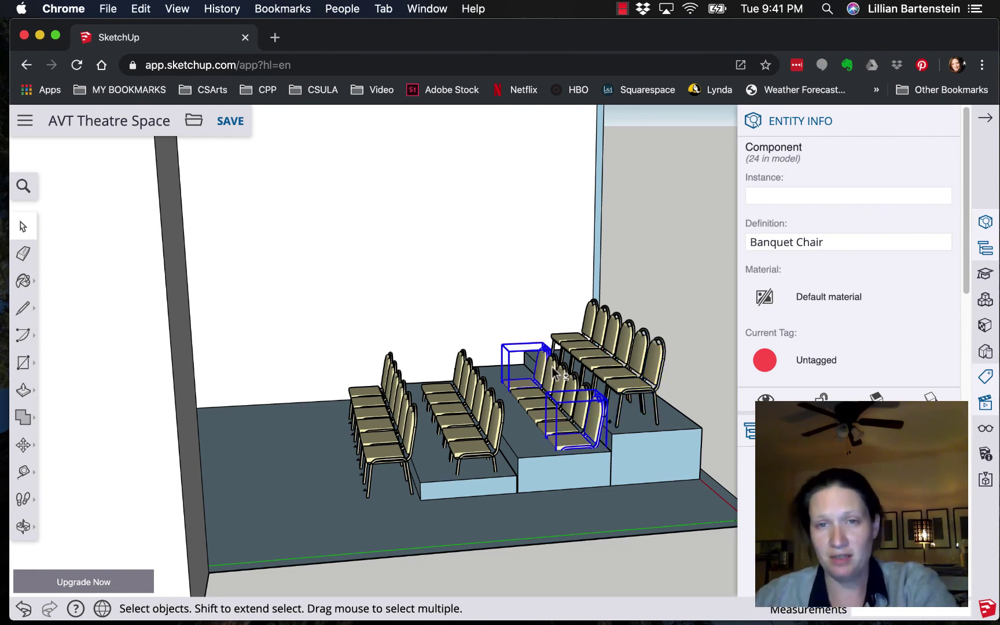
{"action": "left_click", "coordinate": [572, 387], "text": "shift"}
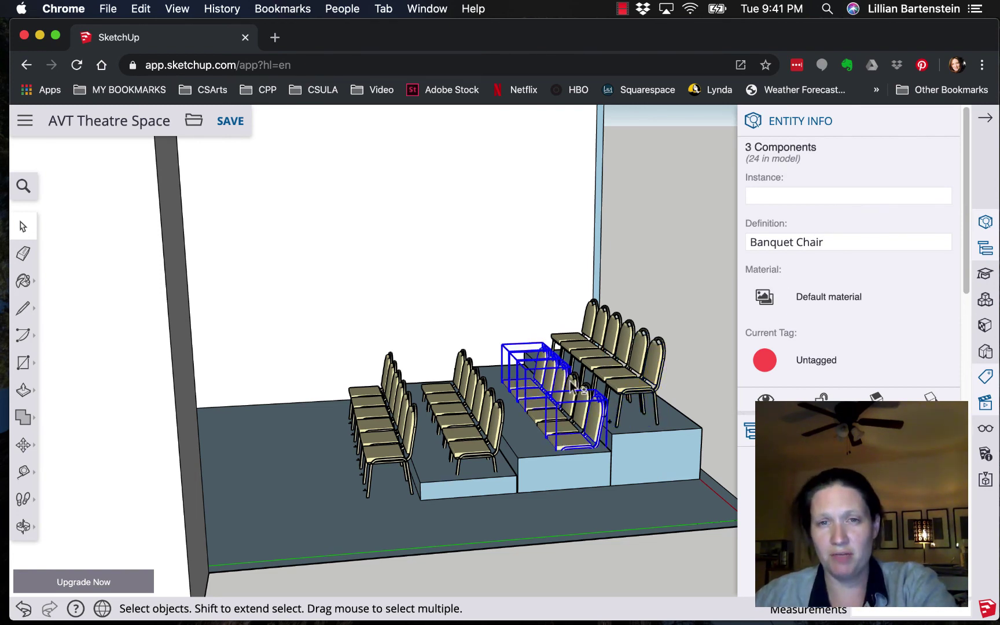
{"action": "left_click", "coordinate": [582, 394], "text": "shift"}
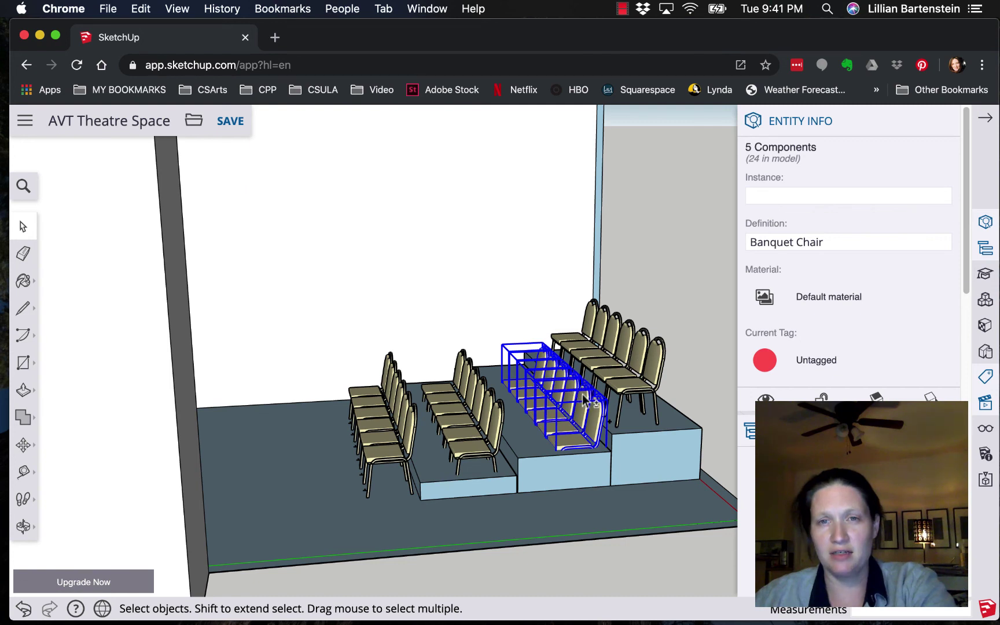
{"action": "left_click", "coordinate": [23, 444]}
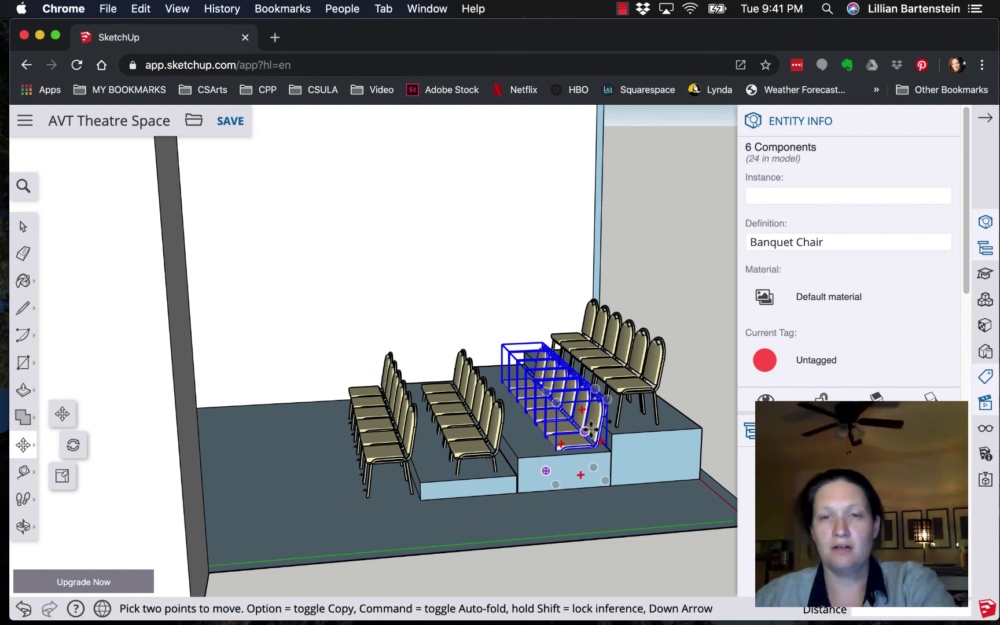
{"action": "left_click", "coordinate": [587, 429]}
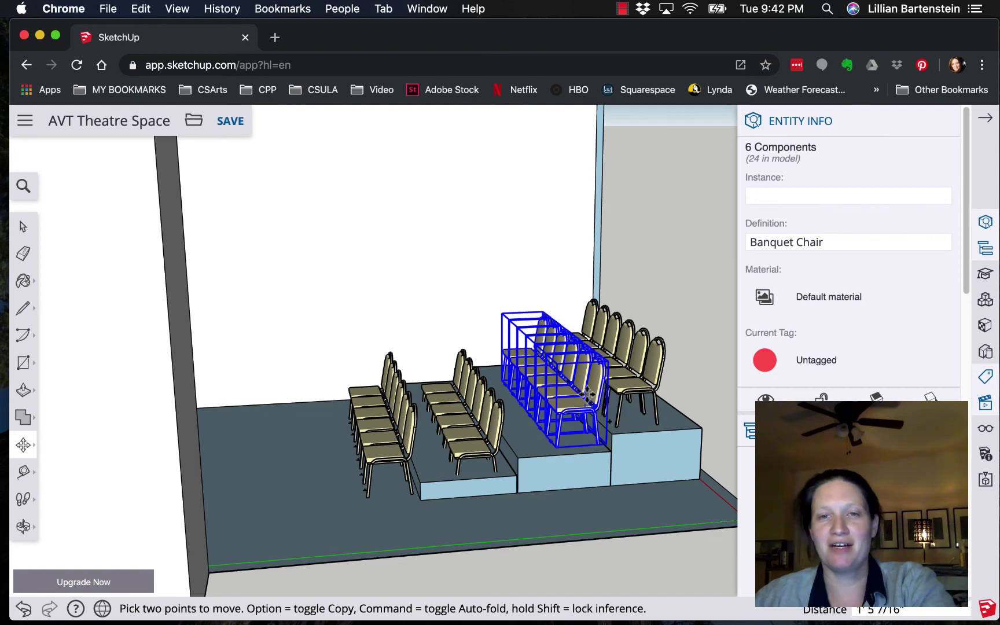
{"action": "key", "text": "Down"}
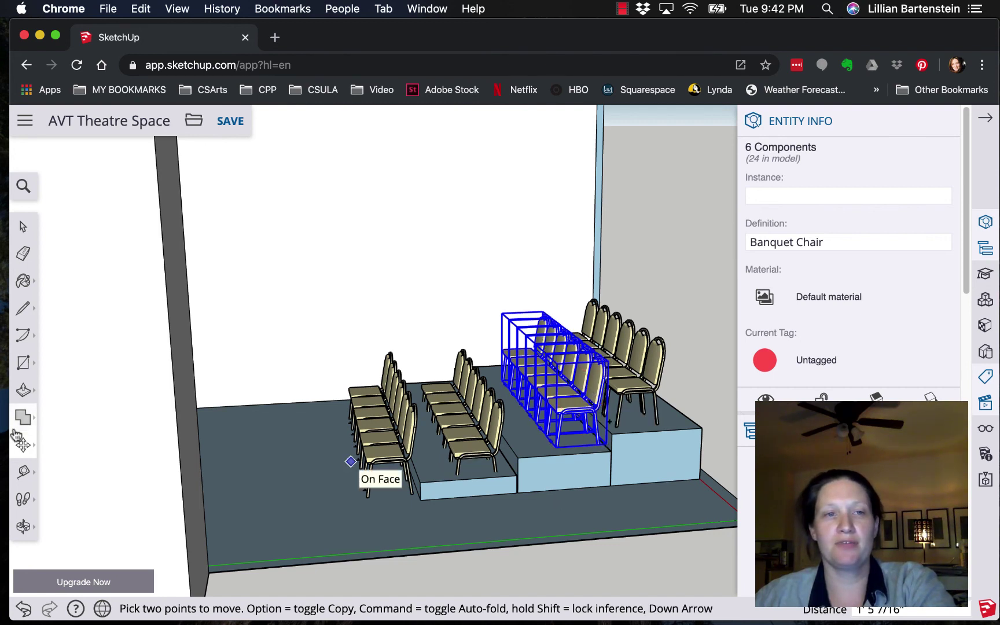
Step: Select all six banquet chairs in the row on the lowest riser
{"action": "left_click", "coordinate": [21, 229]}
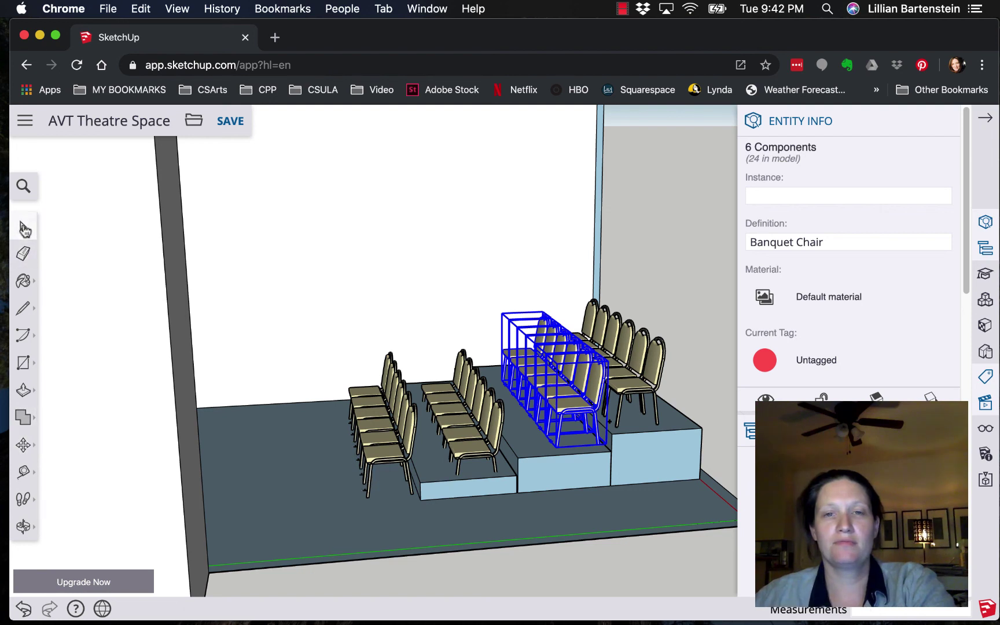
{"action": "left_click", "coordinate": [466, 389]}
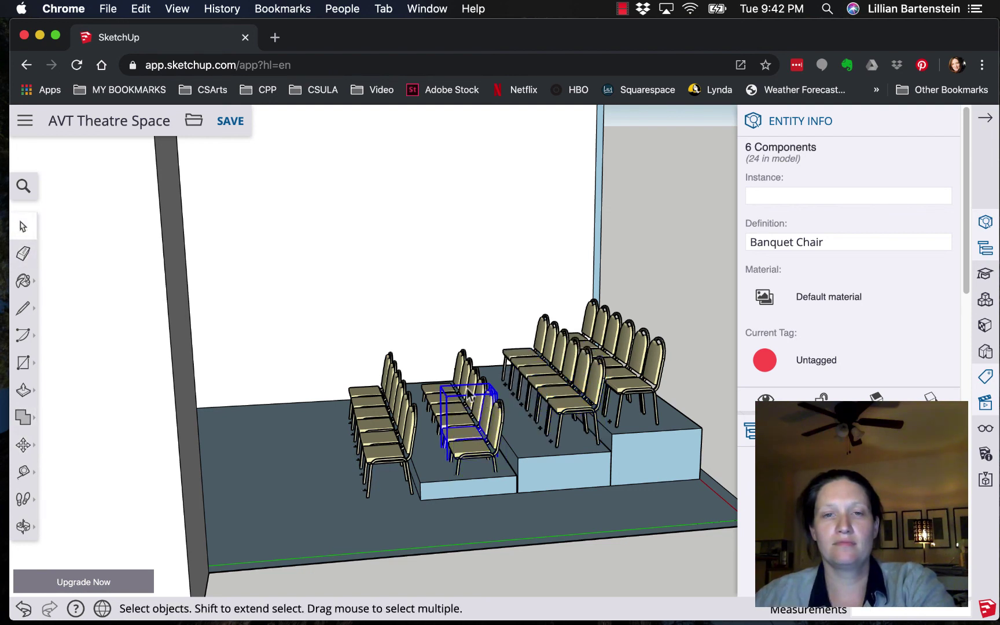
{"action": "left_click", "coordinate": [463, 364]}
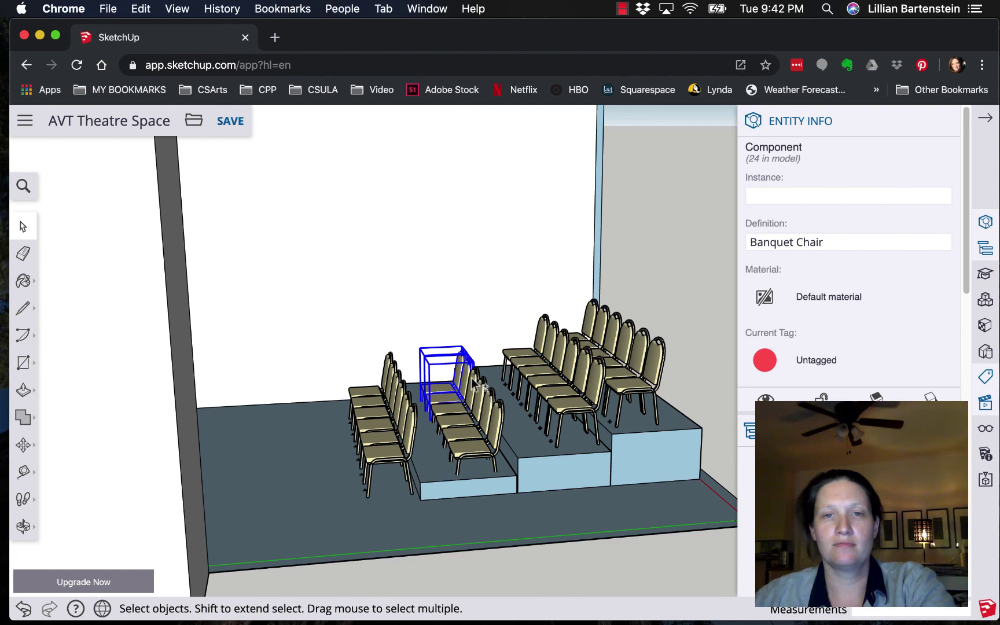
{"action": "left_click", "coordinate": [473, 385], "text": "shift"}
{"action": "left_click", "coordinate": [477, 390], "text": "shift"}
{"action": "left_click", "coordinate": [484, 404], "text": "shift"}
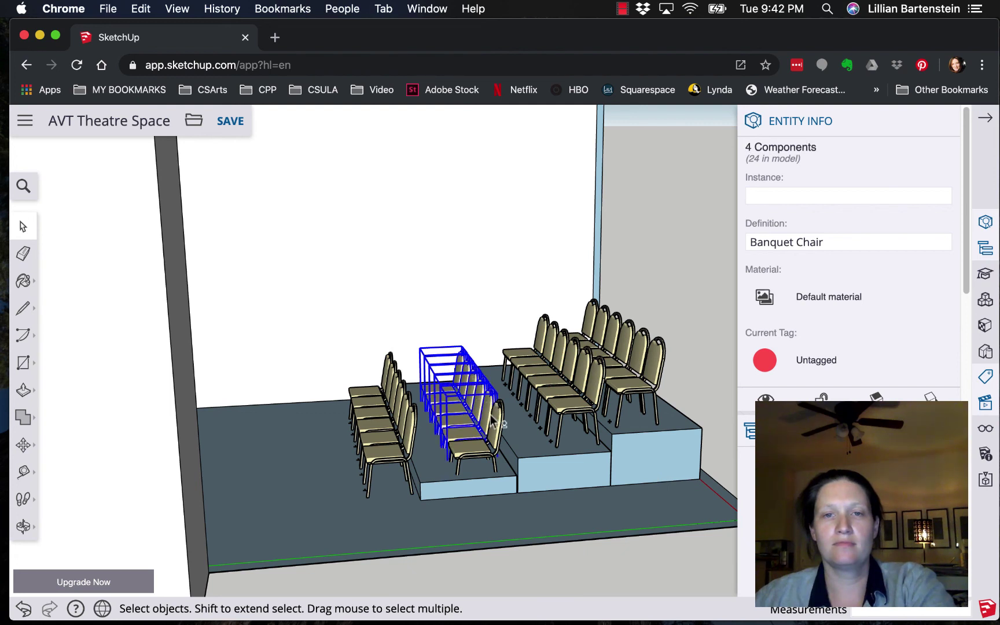
{"action": "left_click", "coordinate": [495, 427], "text": "shift"}
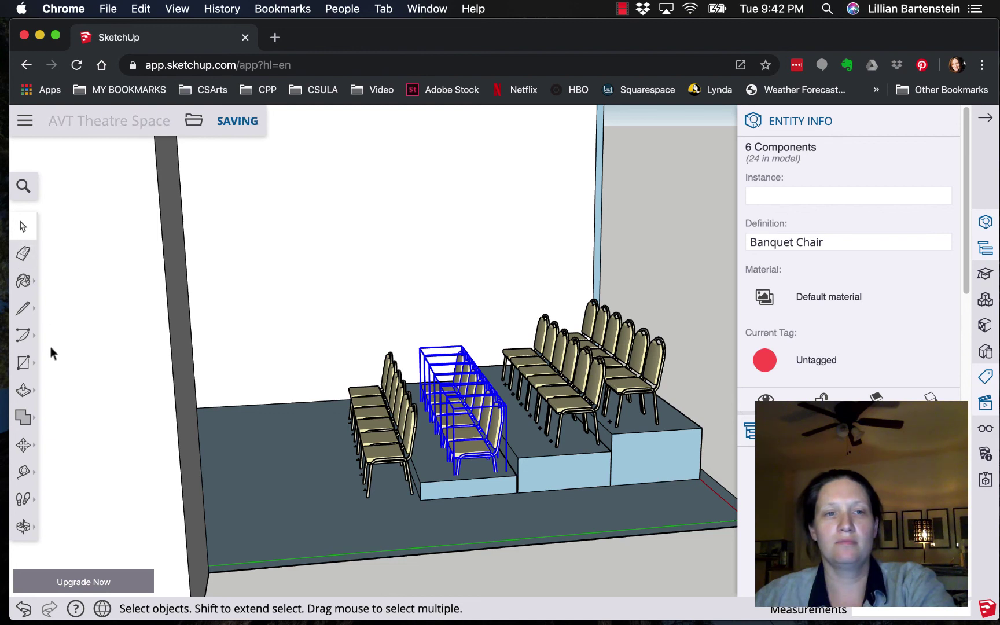
Step: Try to move the selected row up onto the lowest riser, and undo the move
{"action": "left_click", "coordinate": [23, 445]}
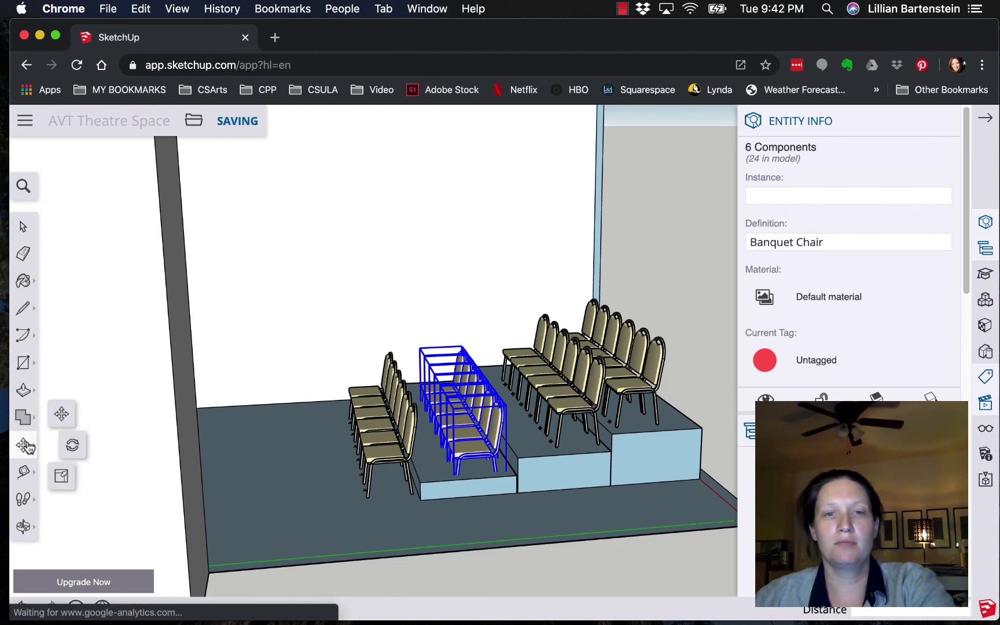
{"action": "left_click", "coordinate": [472, 436]}
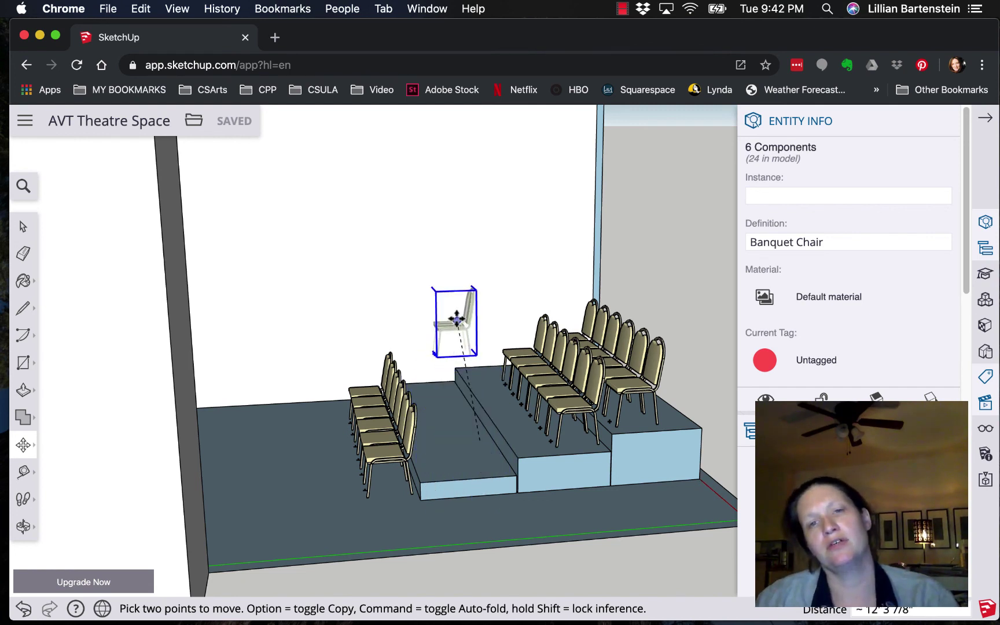
{"action": "left_click", "coordinate": [490, 472]}
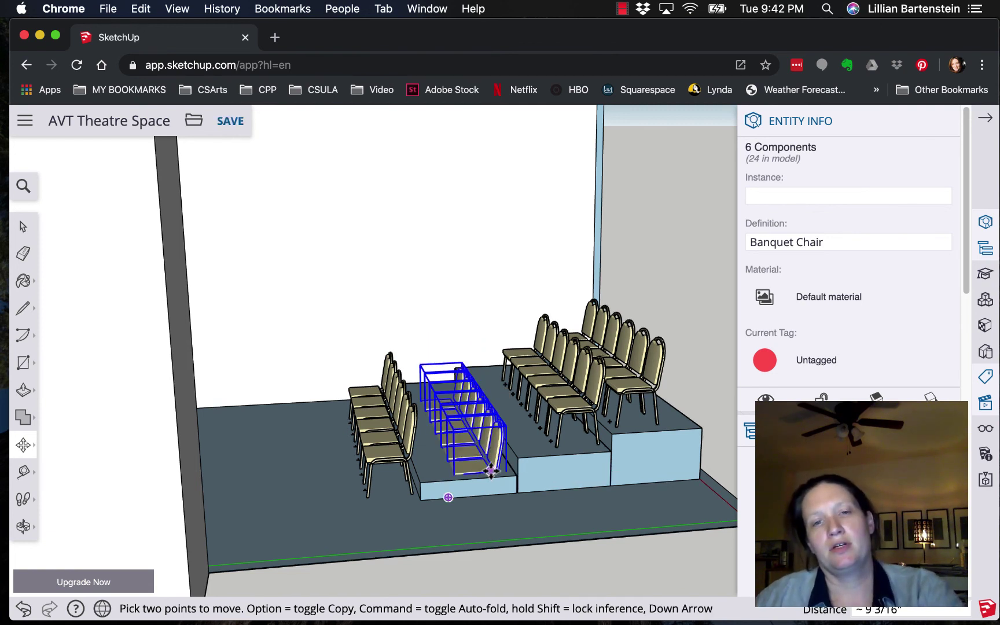
{"action": "key", "text": "super+z"}
Step: Reposition the selected row and raise it about 11 9/16" so the chairs stand on top of the lowest riser
{"action": "left_click", "coordinate": [498, 474]}
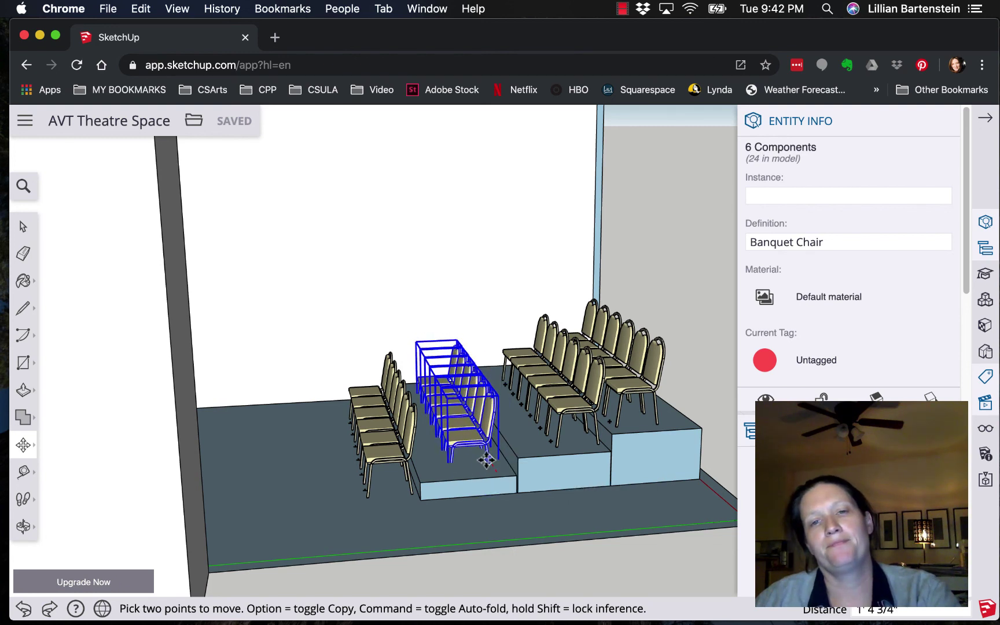
{"action": "left_click", "coordinate": [502, 481]}
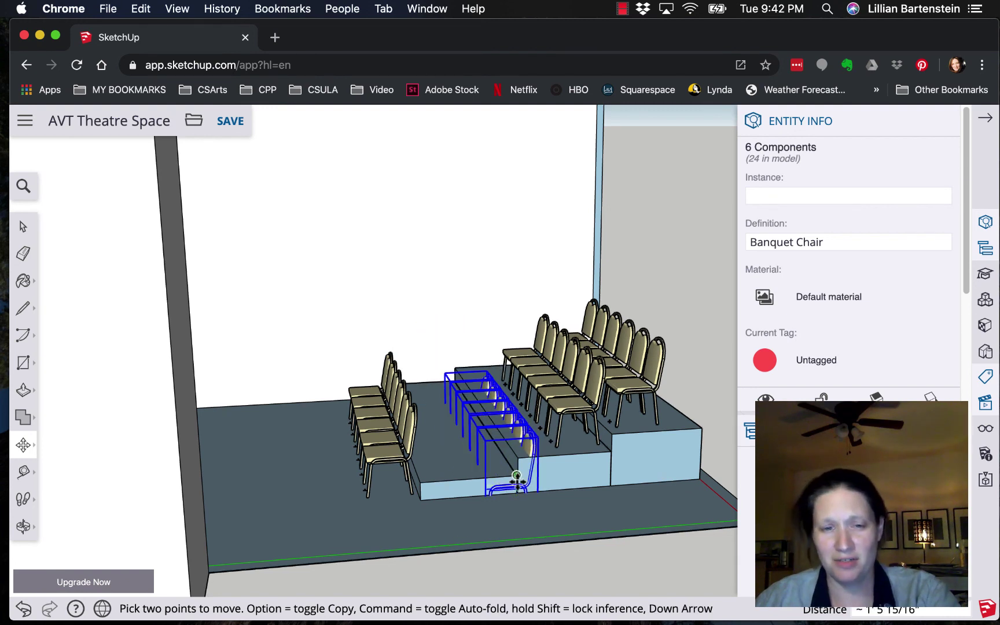
{"action": "left_click", "coordinate": [518, 479]}
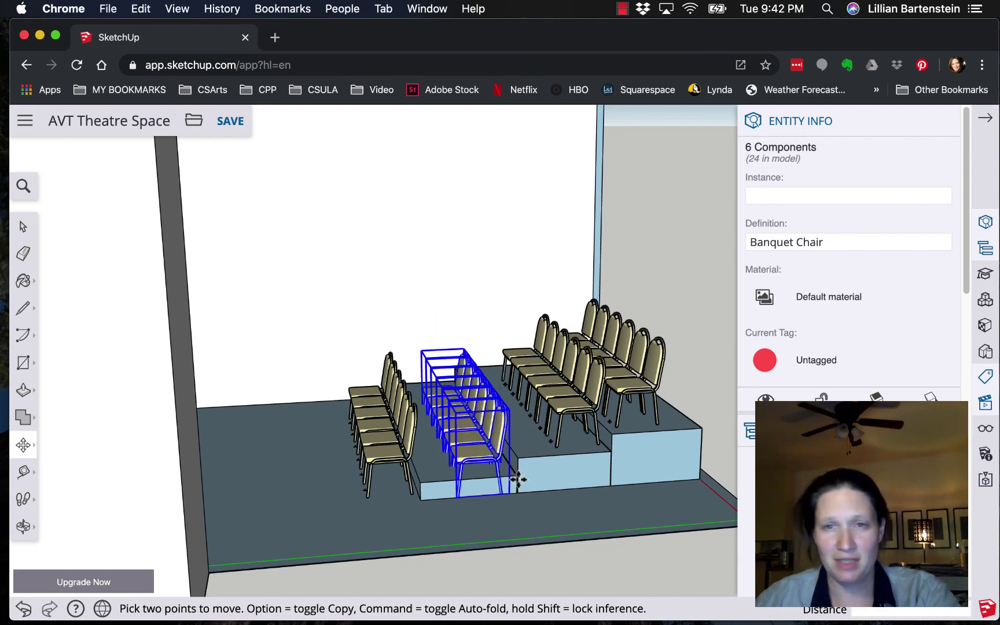
{"action": "left_click", "coordinate": [469, 458]}
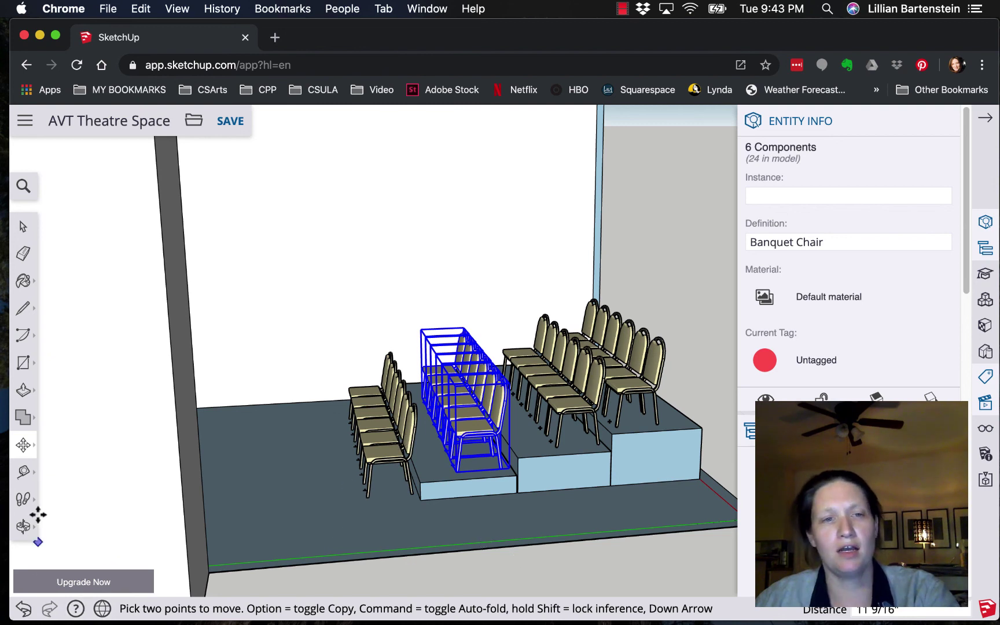
Step: Orbit around the theatre to examine how the four rows of chairs sit on the floor and risers from all sides
{"action": "left_click", "coordinate": [23, 527]}
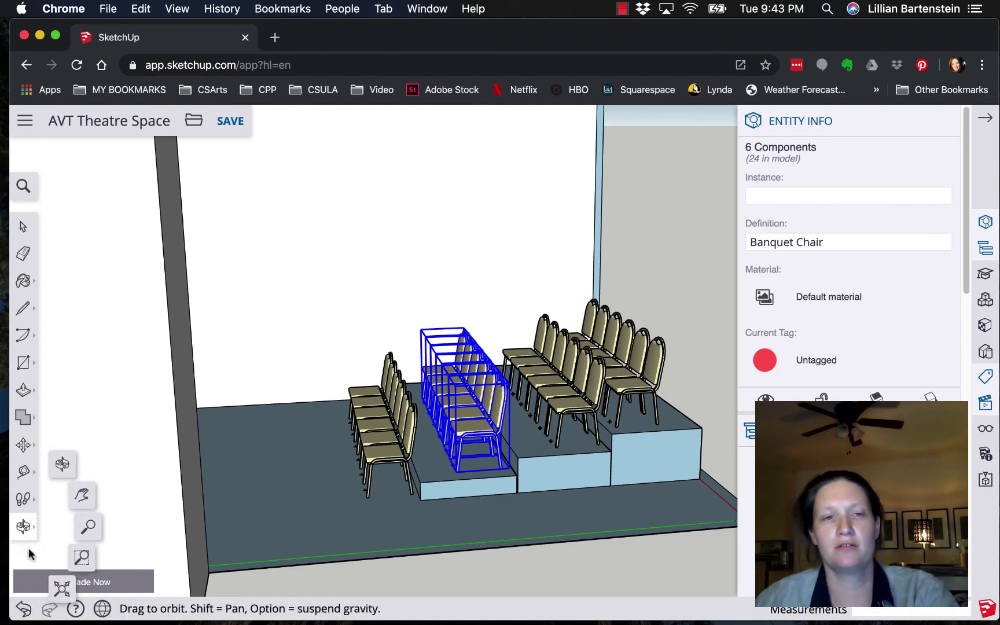
{"action": "left_click_drag", "start_coordinate": [311, 495], "coordinate": [652, 598]}
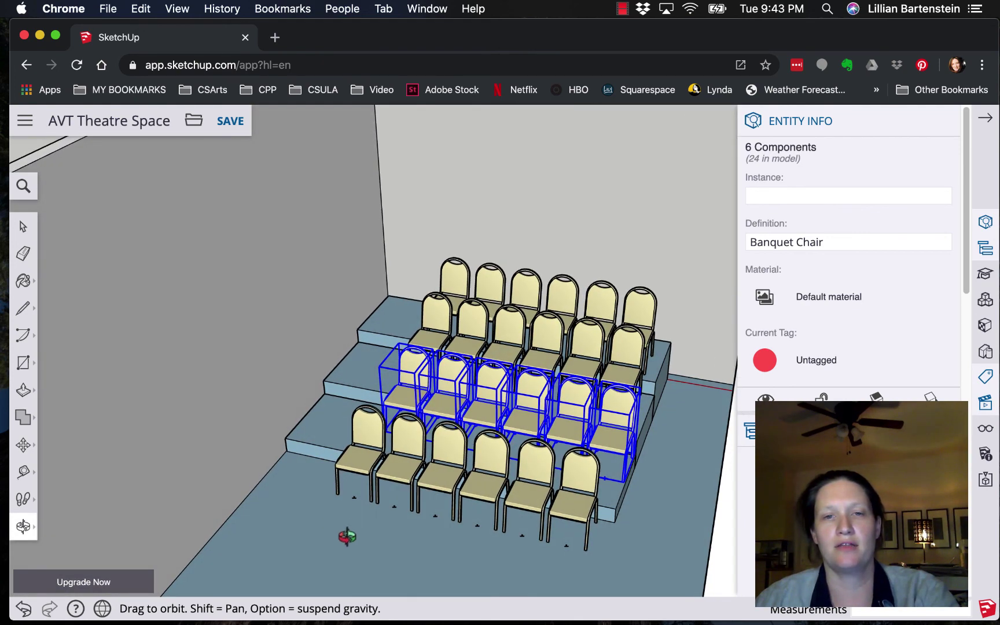
{"action": "left_click_drag", "start_coordinate": [347, 536], "coordinate": [201, 531]}
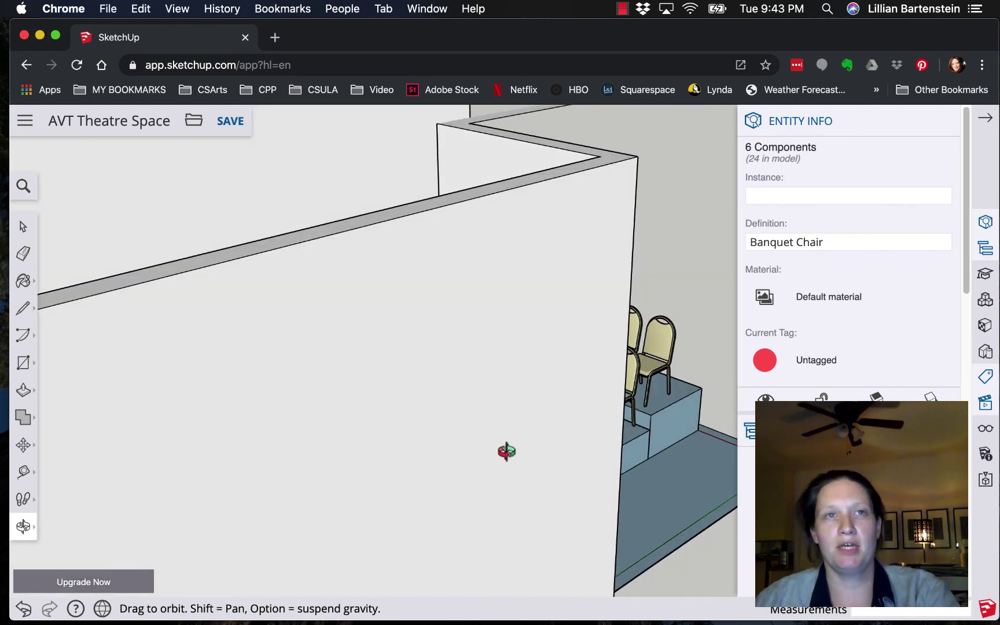
{"action": "left_click_drag", "start_coordinate": [696, 509], "coordinate": [351, 527]}
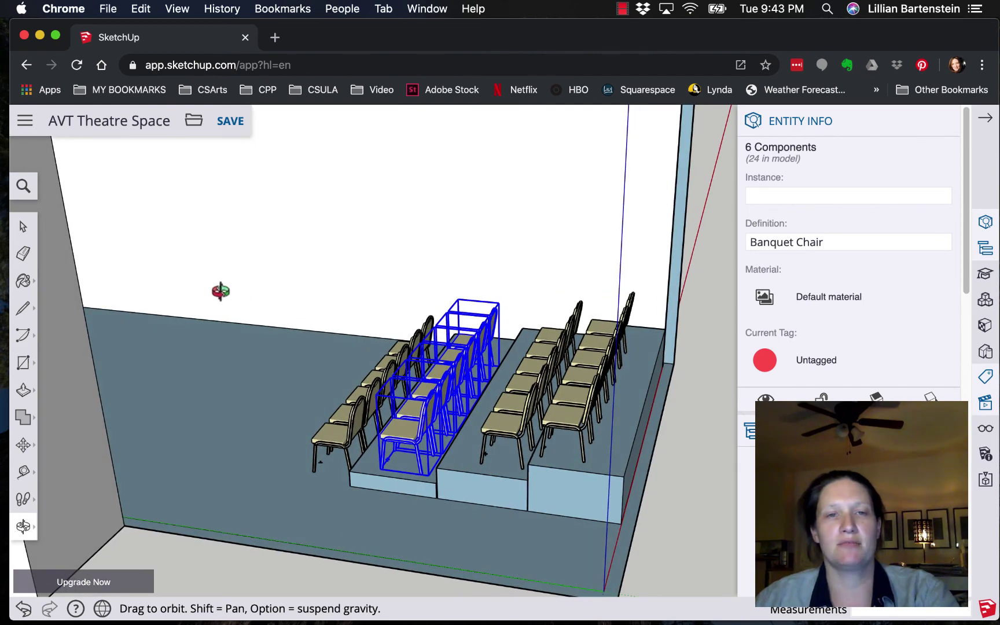
{"action": "left_click_drag", "start_coordinate": [262, 523], "coordinate": [250, 535]}
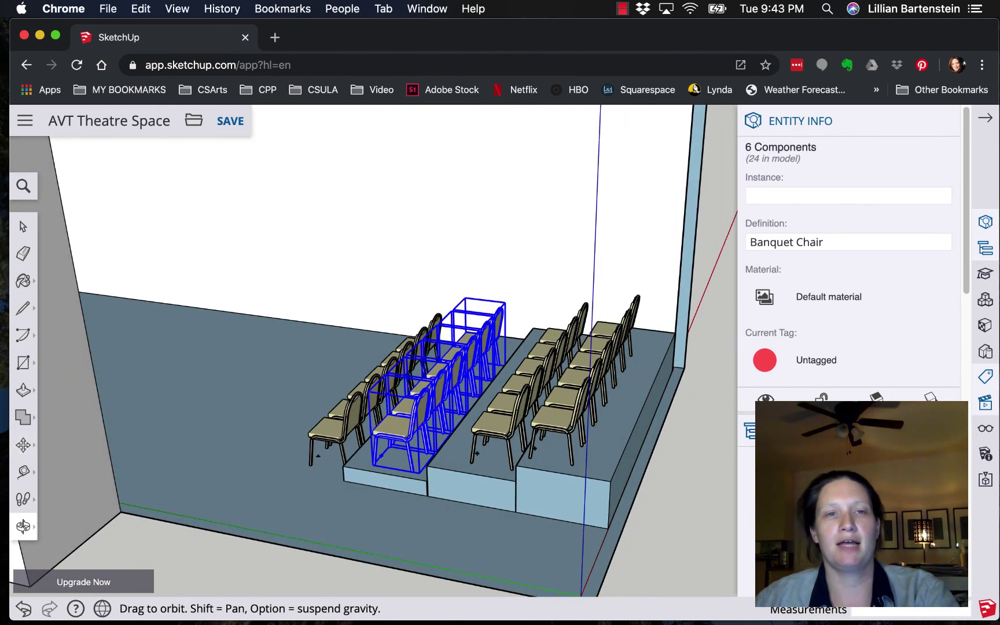
{"action": "left_click_drag", "start_coordinate": [268, 412], "coordinate": [295, 419]}
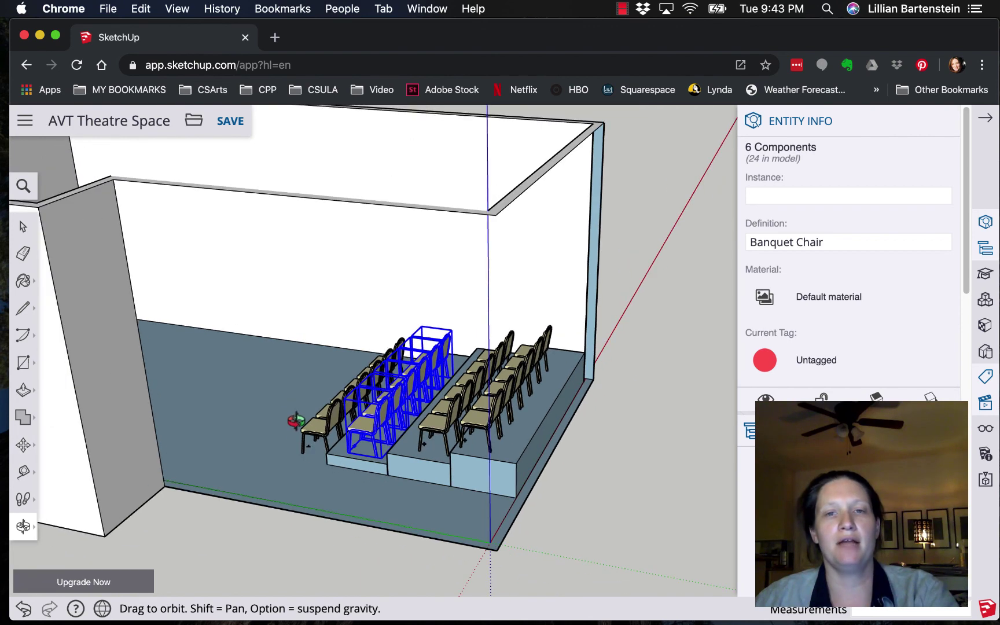
{"action": "left_click_drag", "start_coordinate": [389, 487], "coordinate": [50, 441]}
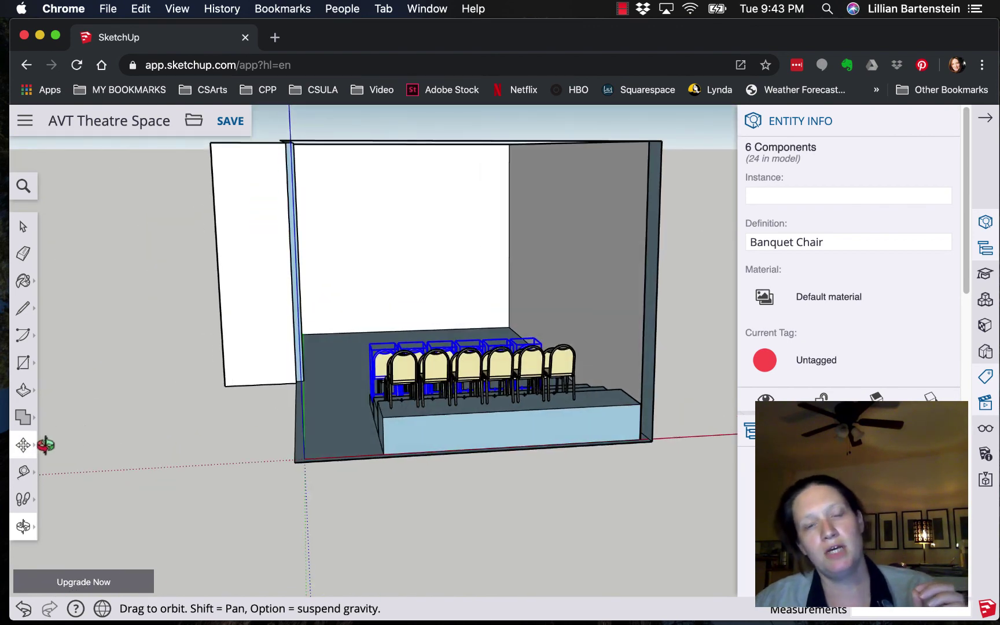
{"action": "left_click_drag", "start_coordinate": [323, 350], "coordinate": [183, 453]}
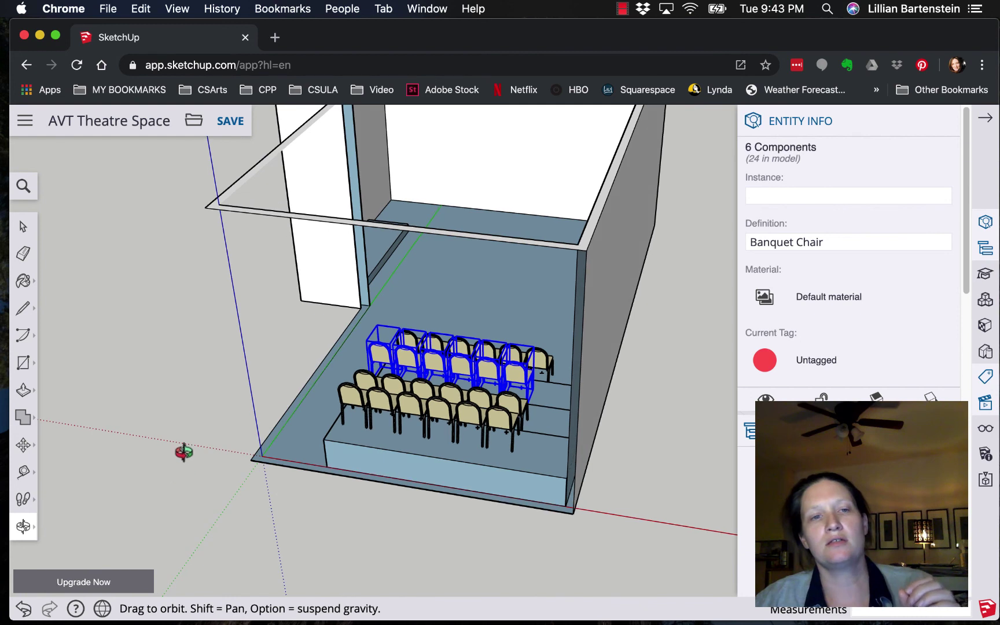
Step: Start painting and find a near-black paint in the Colors collection of the material library
{"action": "left_click", "coordinate": [25, 282]}
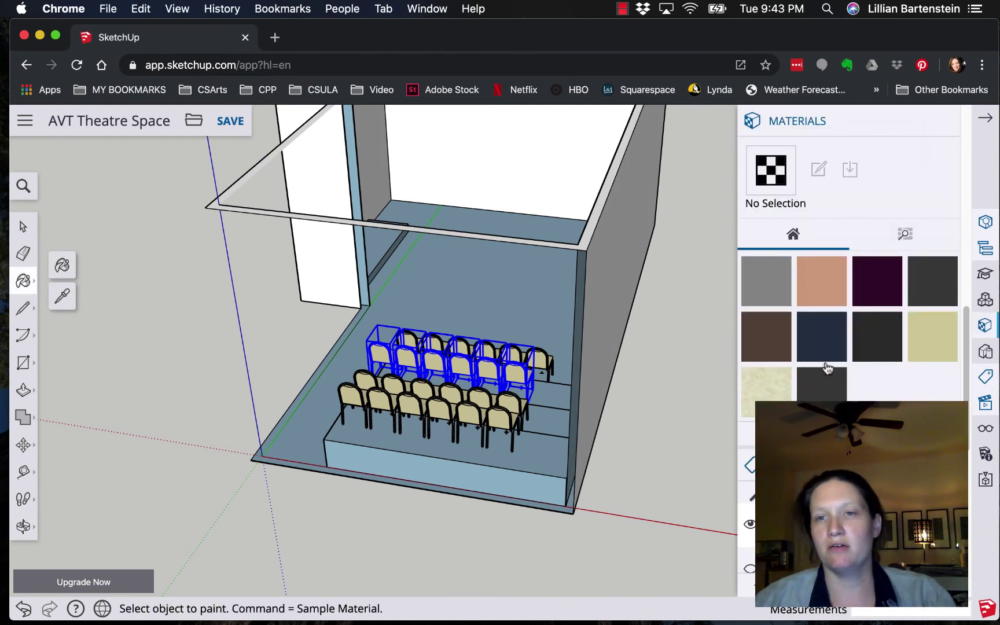
{"action": "scroll", "coordinate": [881, 362], "scroll_direction": "down", "scroll_amount": 5}
{"action": "scroll", "coordinate": [883, 353], "scroll_direction": "up", "scroll_amount": 4}
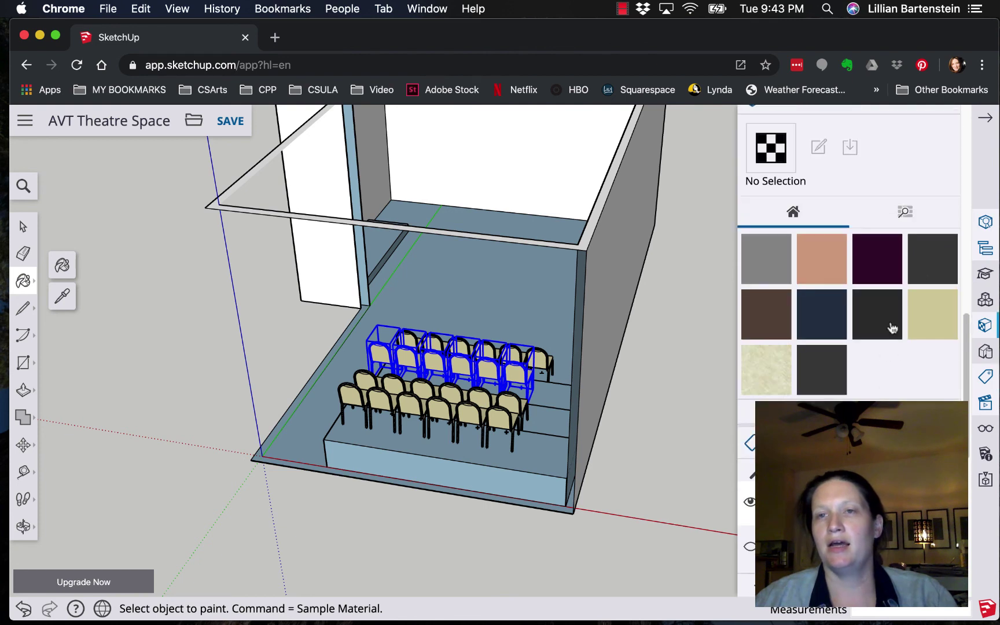
{"action": "left_click", "coordinate": [904, 217]}
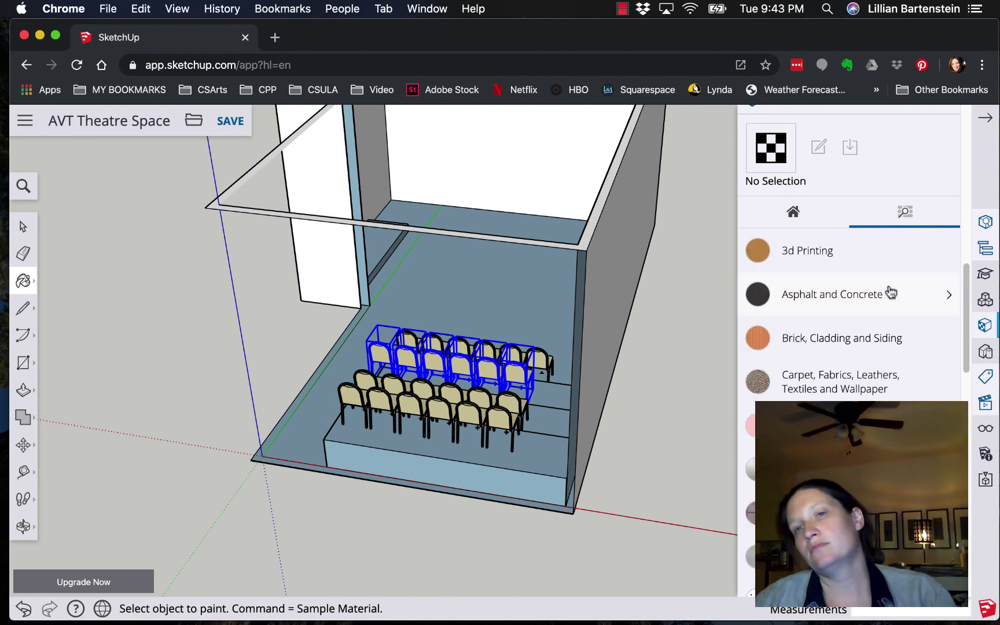
{"action": "scroll", "coordinate": [862, 355], "scroll_direction": "down", "scroll_amount": 2}
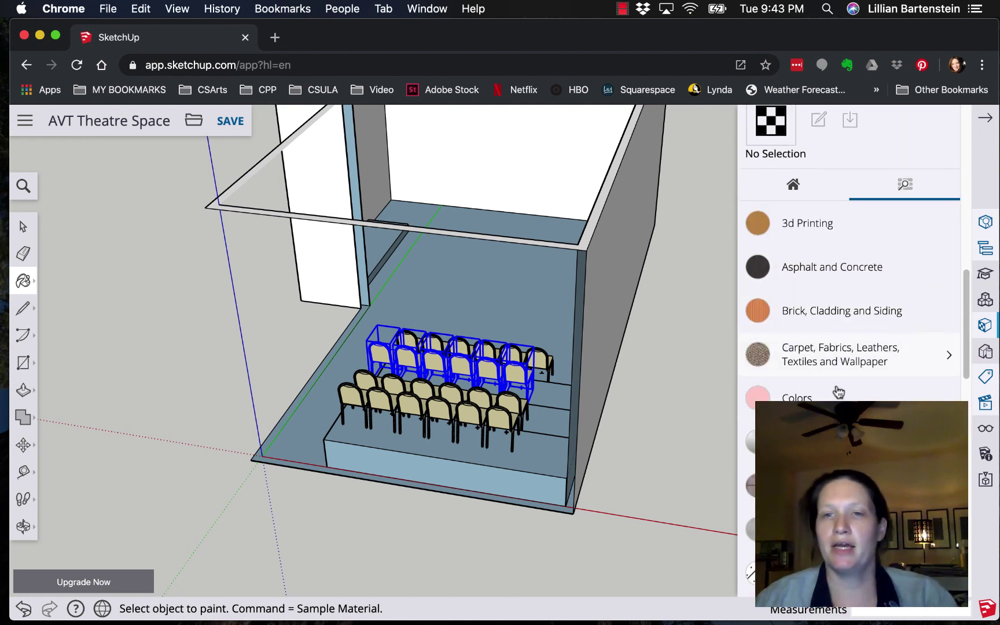
{"action": "scroll", "coordinate": [833, 398], "scroll_direction": "down", "scroll_amount": 10}
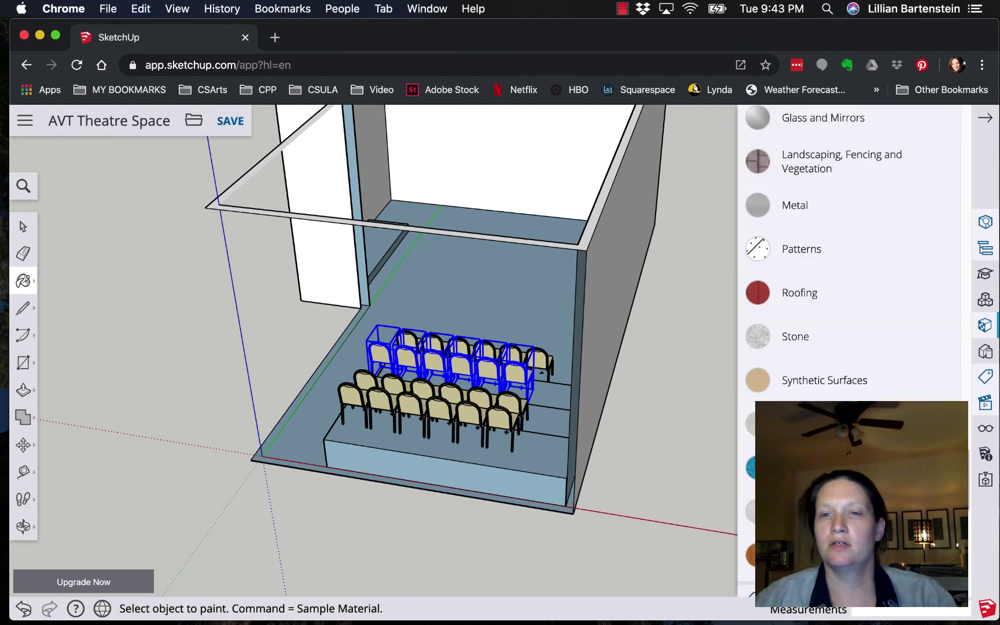
{"action": "scroll", "coordinate": [855, 389], "scroll_direction": "up", "scroll_amount": 10}
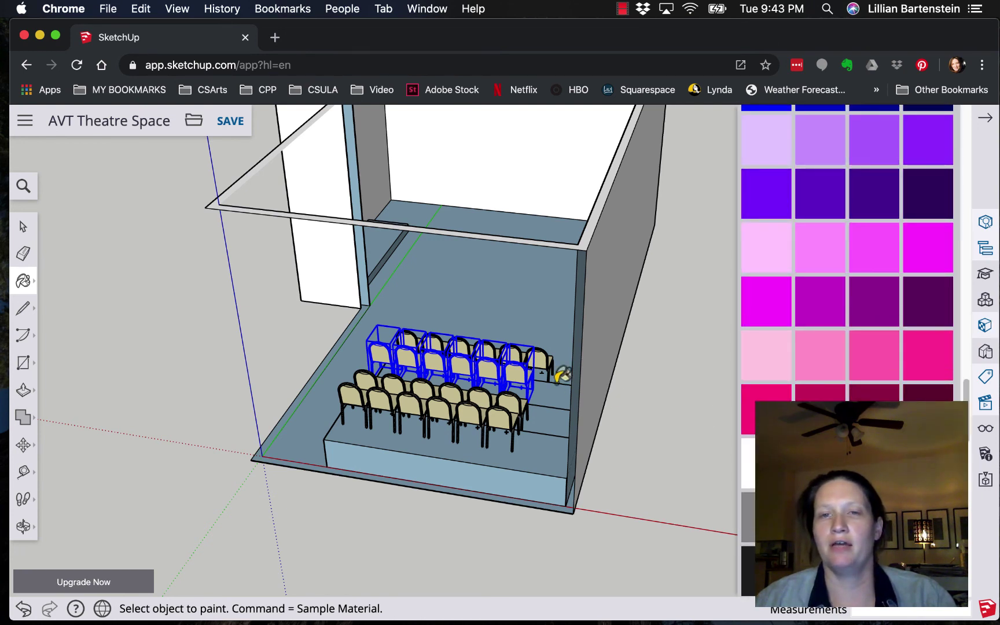
Step: Paint the theatre floor, the far end wall and the side wall with its recessed opening in near-black Color M07
{"action": "left_click", "coordinate": [463, 278]}
{"action": "left_click", "coordinate": [446, 136]}
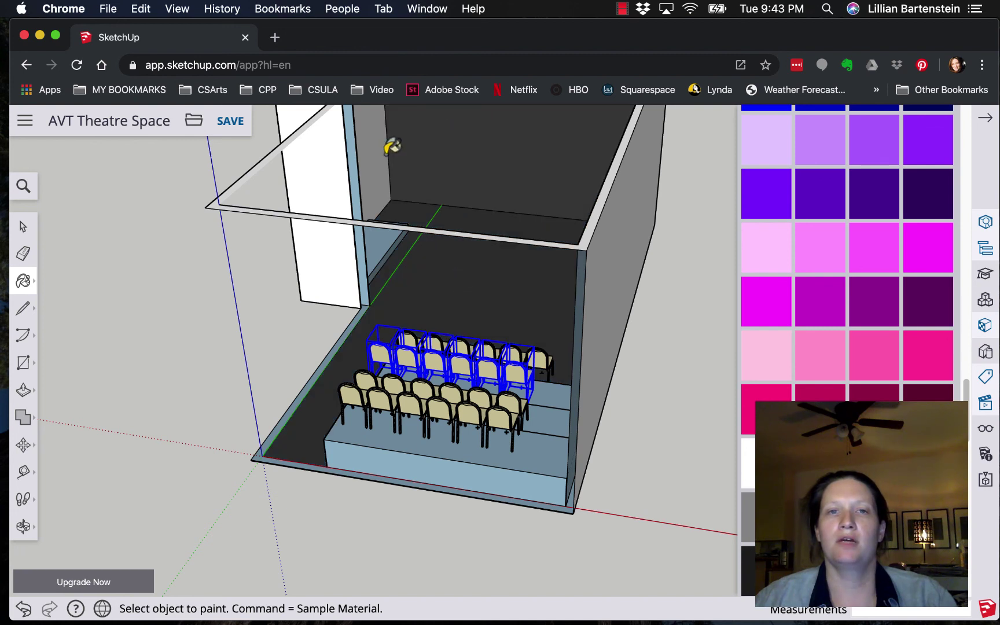
{"action": "left_click", "coordinate": [379, 154]}
{"action": "left_click", "coordinate": [385, 248]}
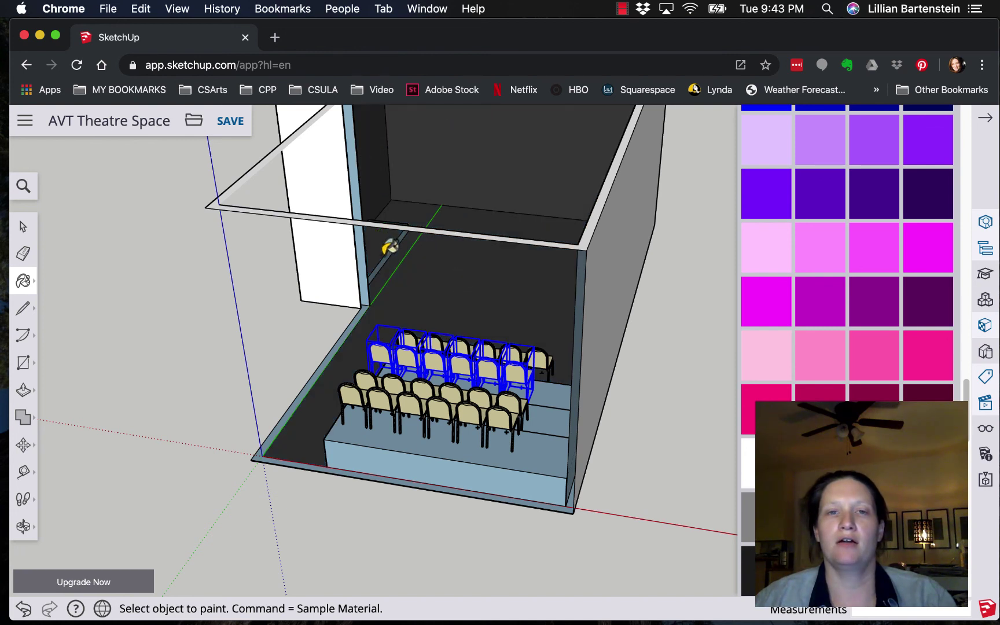
{"action": "left_click", "coordinate": [391, 249]}
Step: Paint the tops of all three risers and the tall back face of the highest riser in Color M07
{"action": "left_click", "coordinate": [551, 397]}
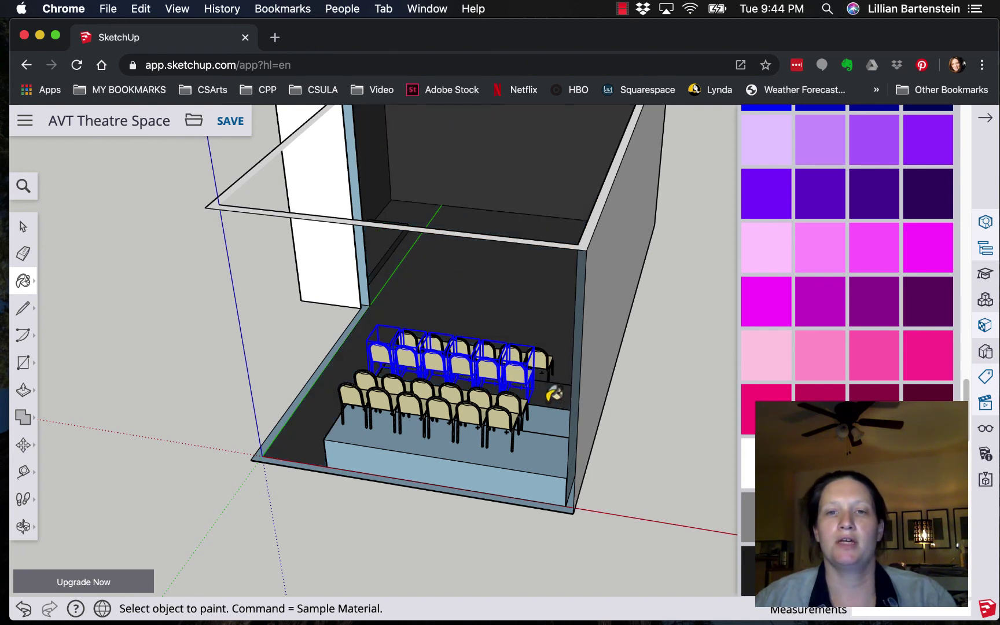
{"action": "left_click", "coordinate": [552, 408]}
{"action": "left_click", "coordinate": [542, 430]}
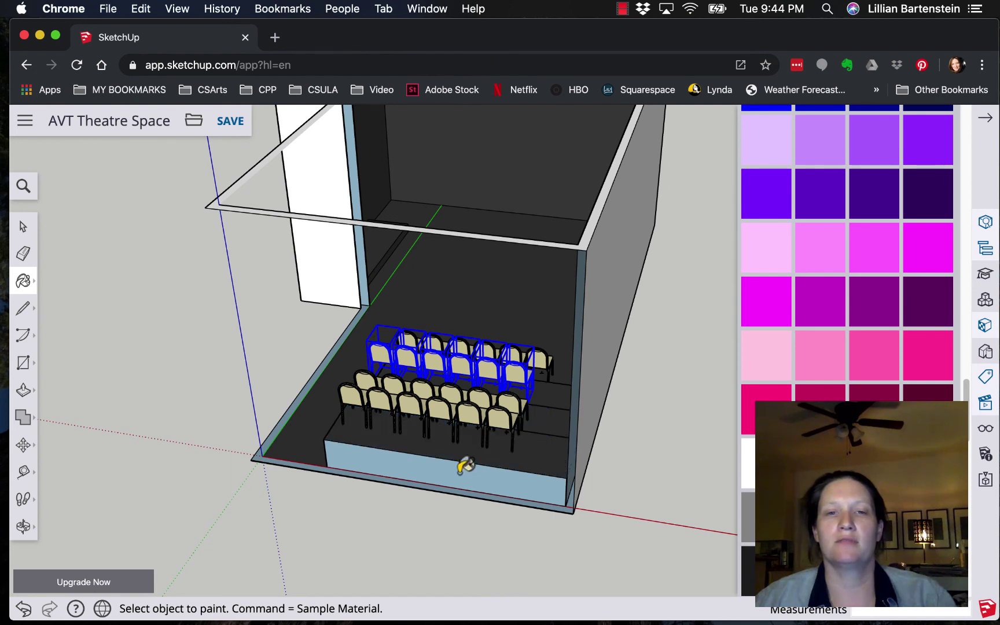
{"action": "left_click", "coordinate": [465, 466]}
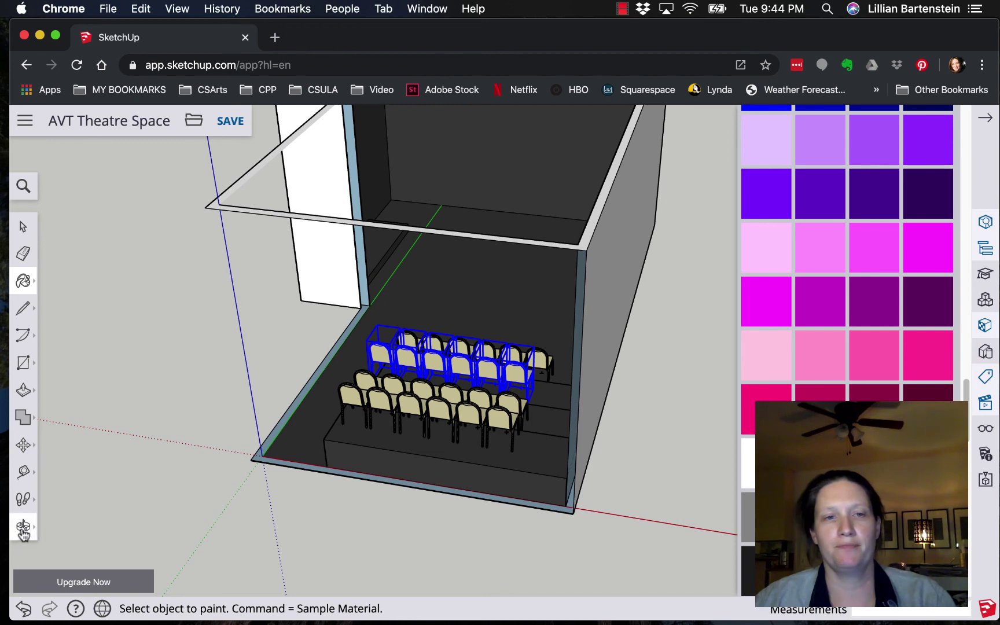
Step: Paint the inner face of the remaining unpainted side wall and the exposed side face of the risers in Color M07
{"action": "left_click", "coordinate": [23, 528]}
{"action": "left_click_drag", "start_coordinate": [274, 350], "coordinate": [527, 272]}
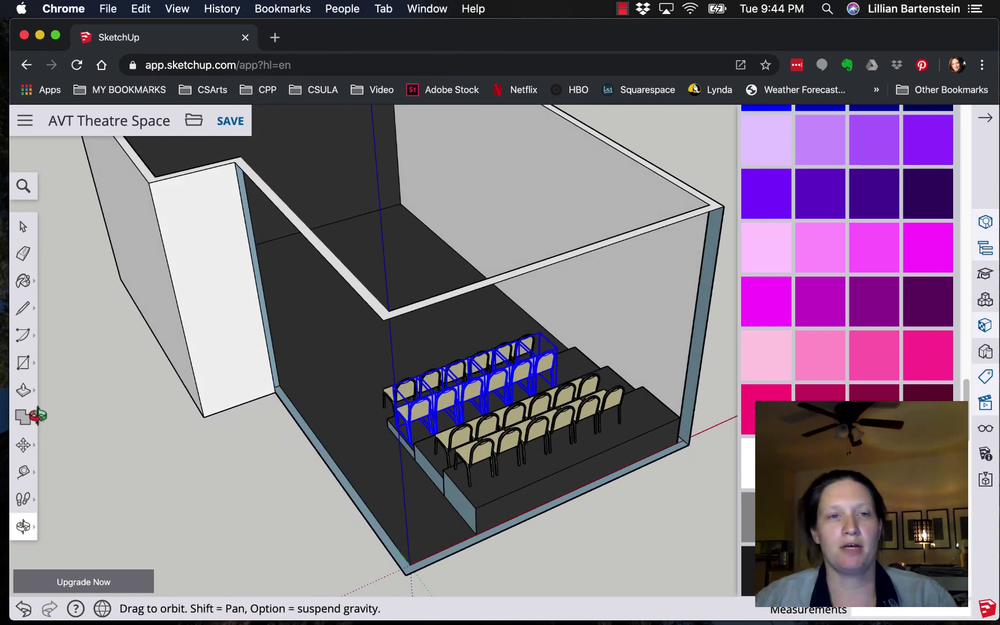
{"action": "left_click", "coordinate": [23, 281]}
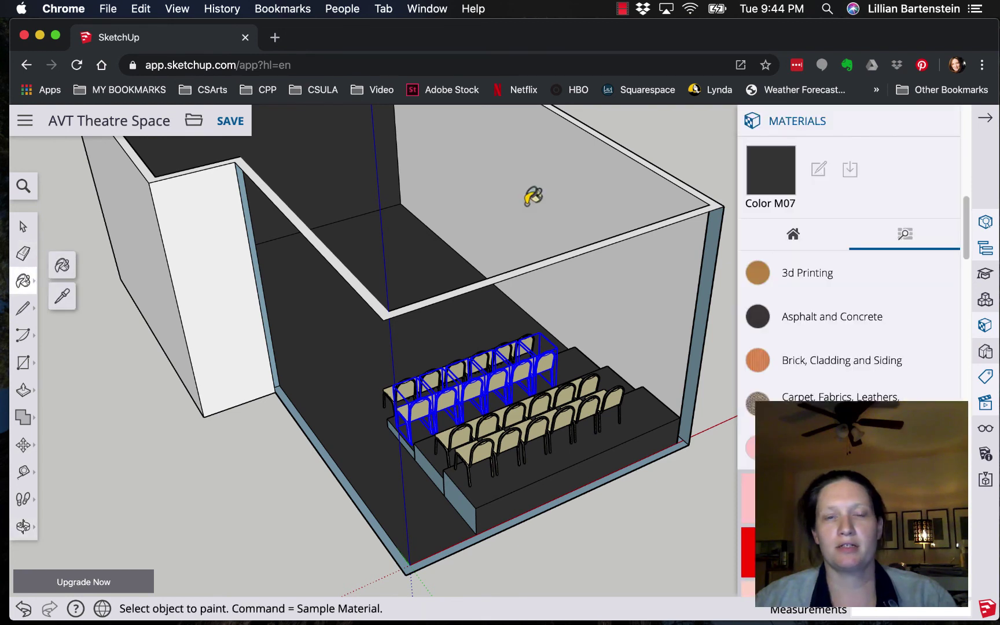
{"action": "left_click", "coordinate": [525, 231]}
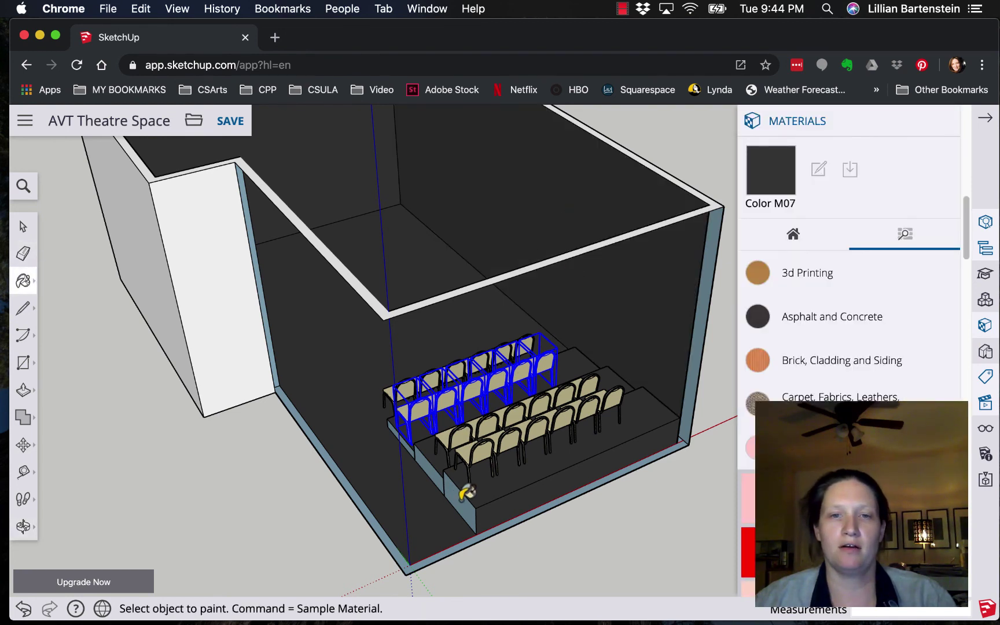
{"action": "left_click", "coordinate": [439, 469]}
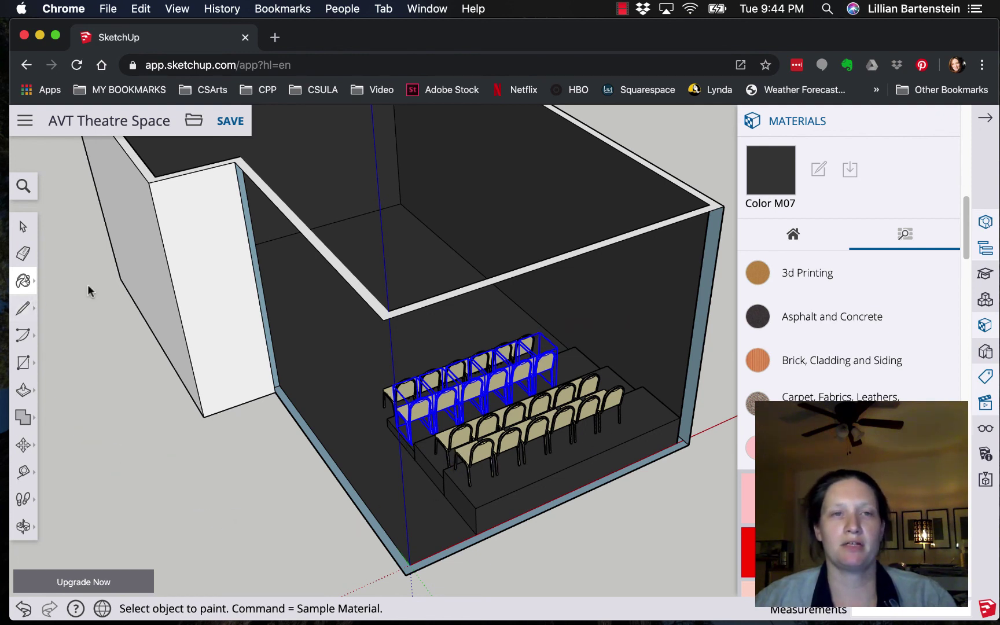
{"action": "left_click", "coordinate": [23, 230]}
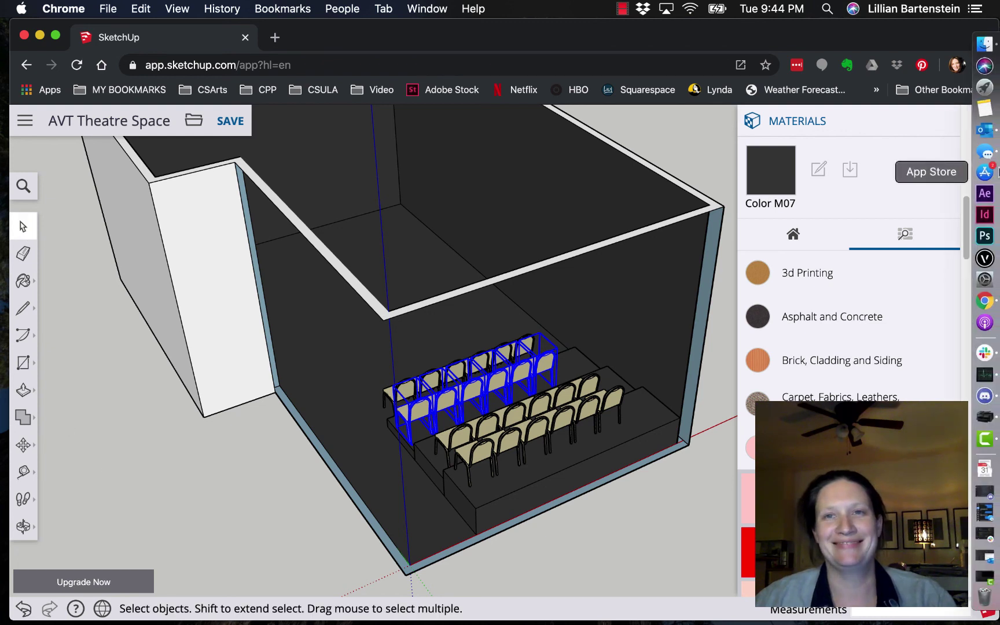
{"action": "mouse_move", "coordinate": [998, 300]}
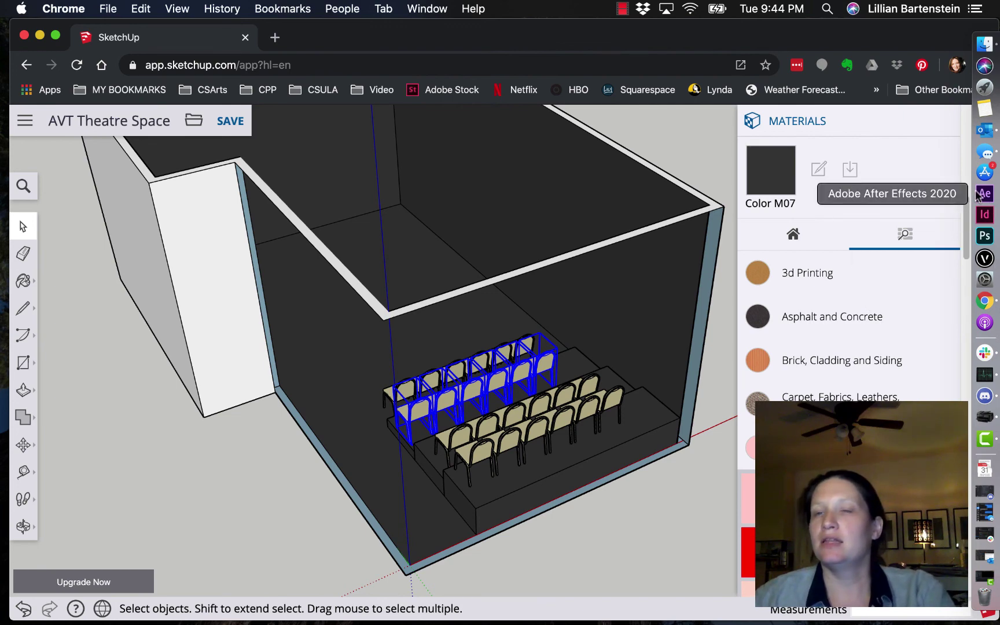
{"action": "left_click", "coordinate": [990, 441]}
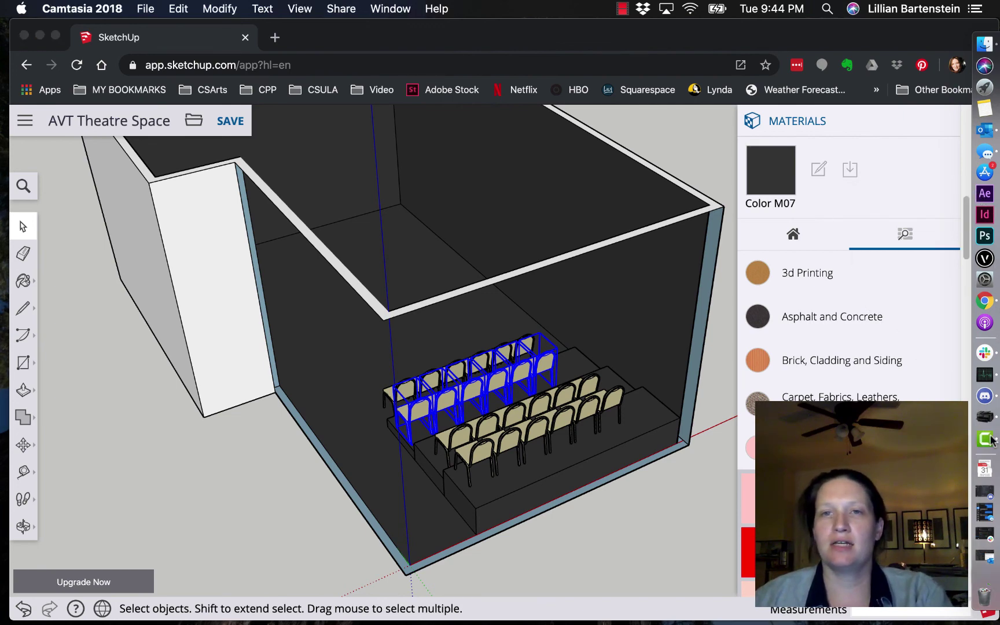